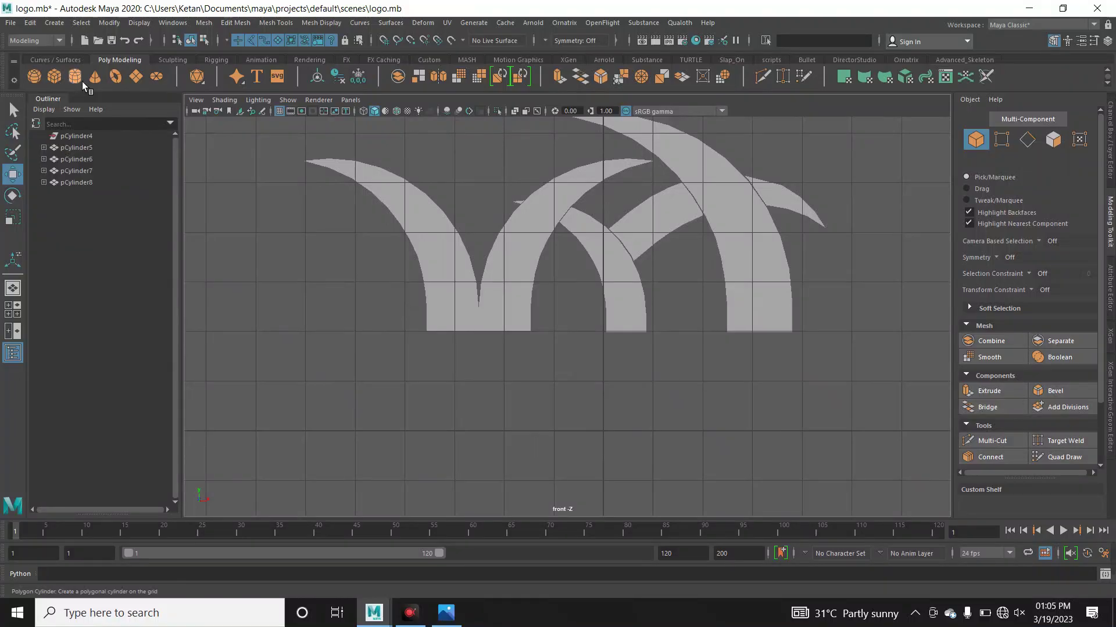
Create a new cylinder rotated 90 degrees on X so it faces the front view
left_click(81, 79)
key("e")
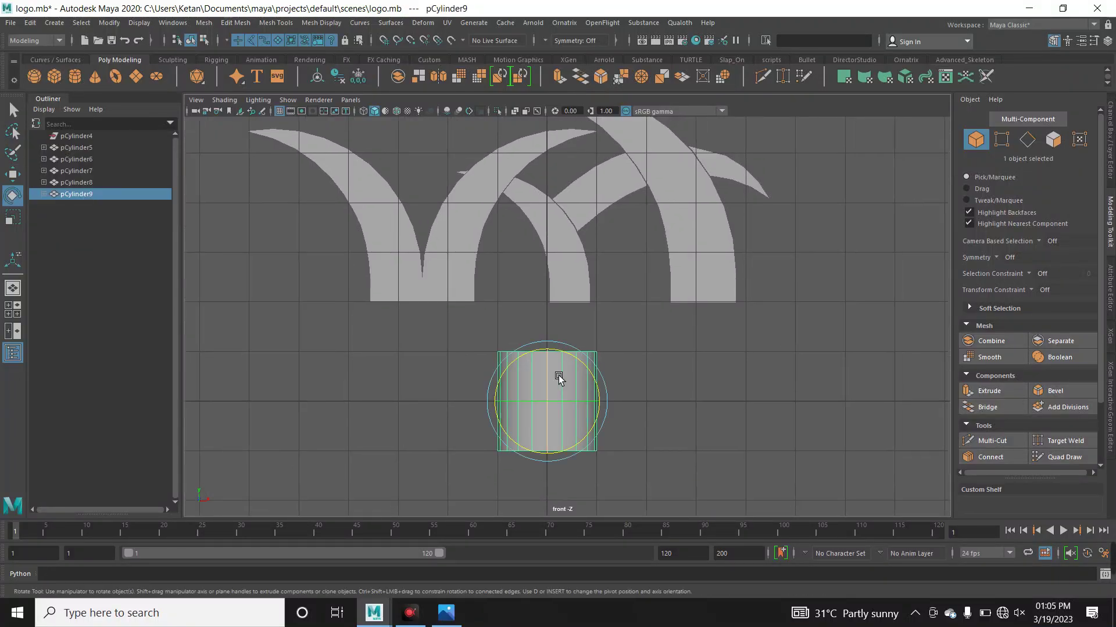
left_click_drag(558, 378, 559, 355)
left_click(1110, 137)
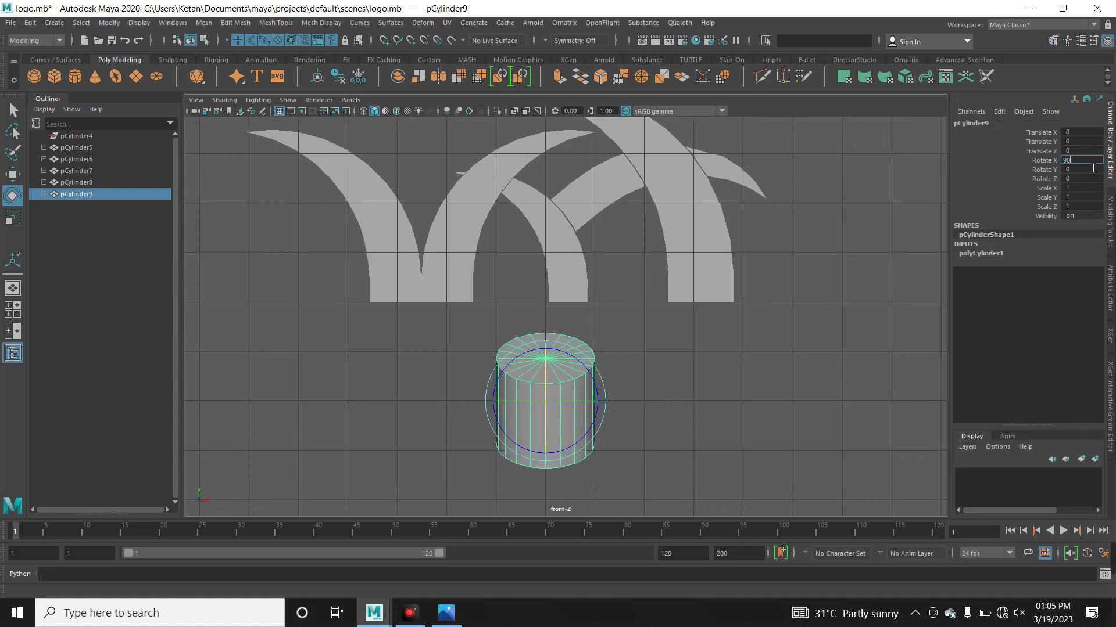
key("Return")
key("w")
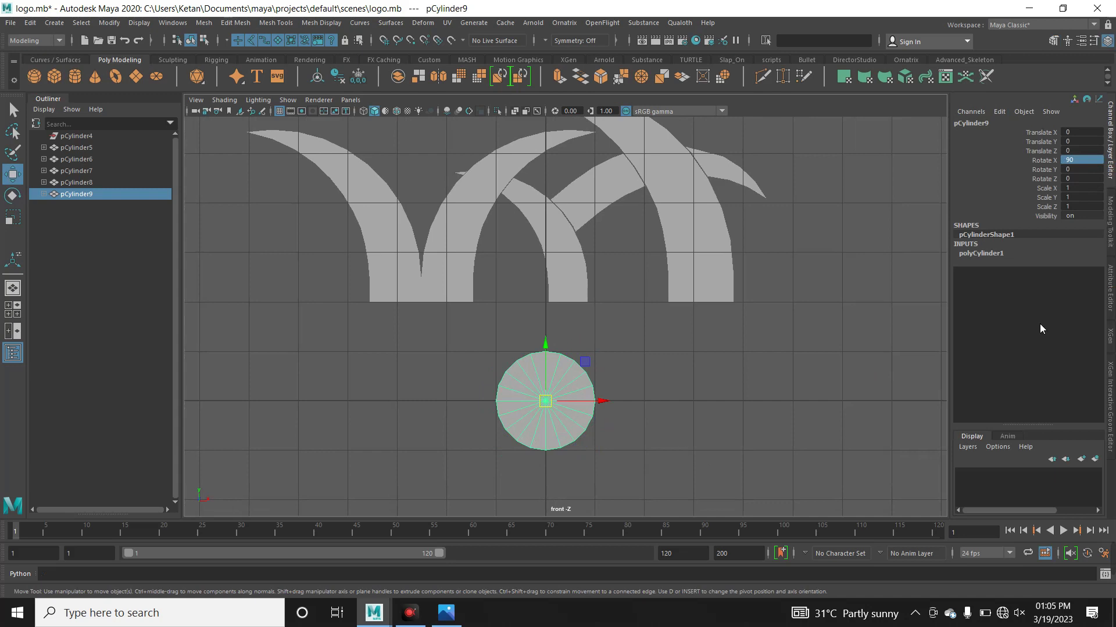
Give the cylinder 36 axis subdivisions and frame it among the logo shapes
left_click(1038, 252)
left_click(1076, 281)
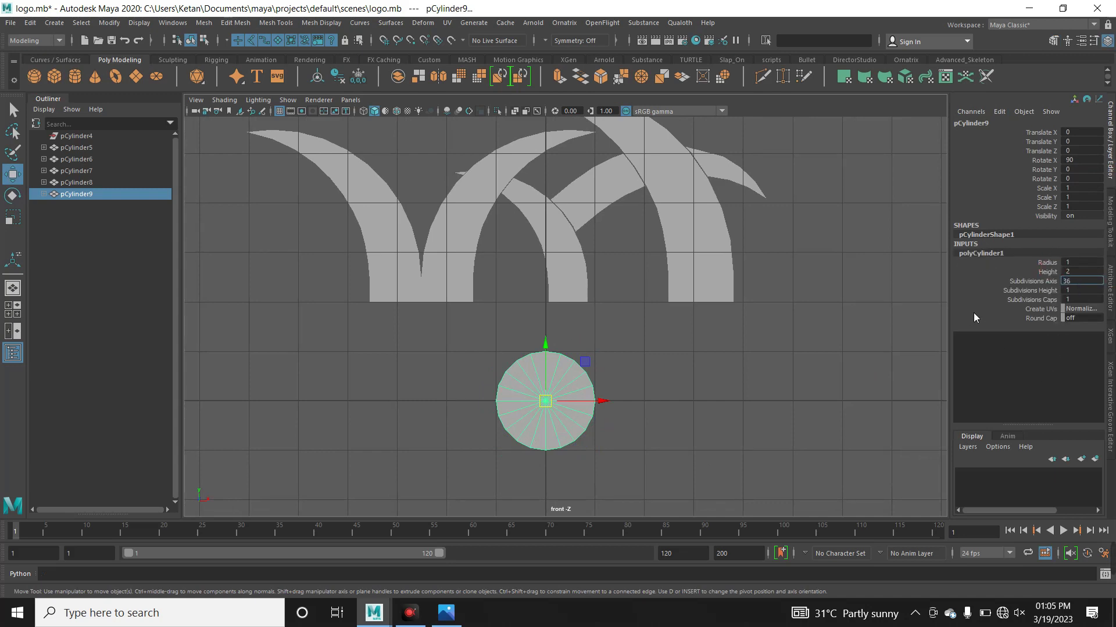
left_click(1040, 308)
key("f")
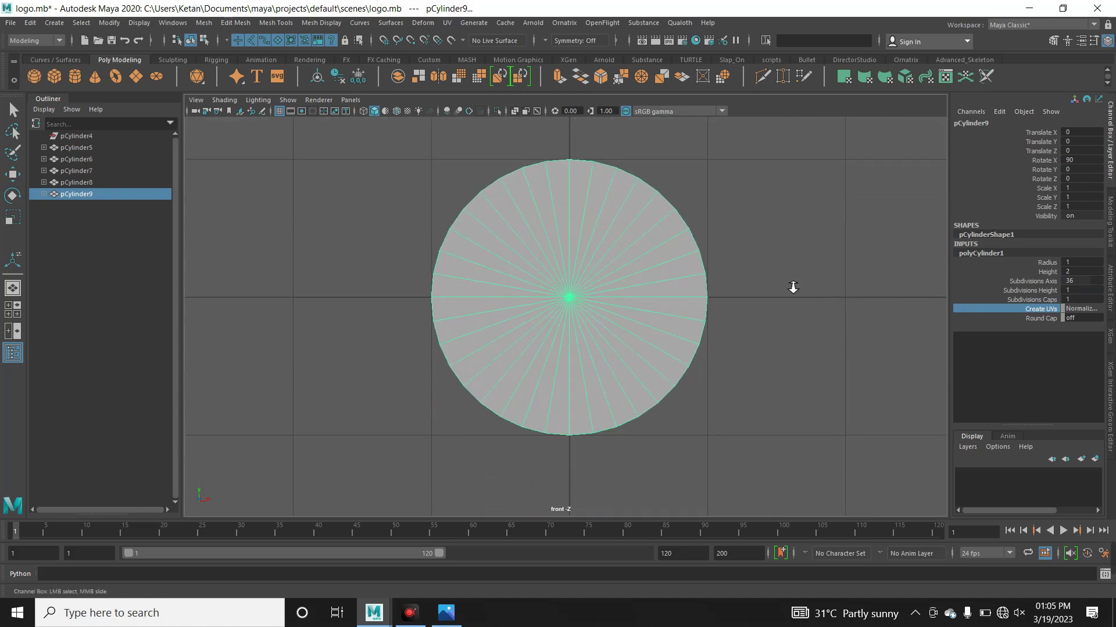
right_click_drag(793, 287, 539, 302, "alt")
Delete the right-half faces of the cylinder in face mode
right_click(585, 291)
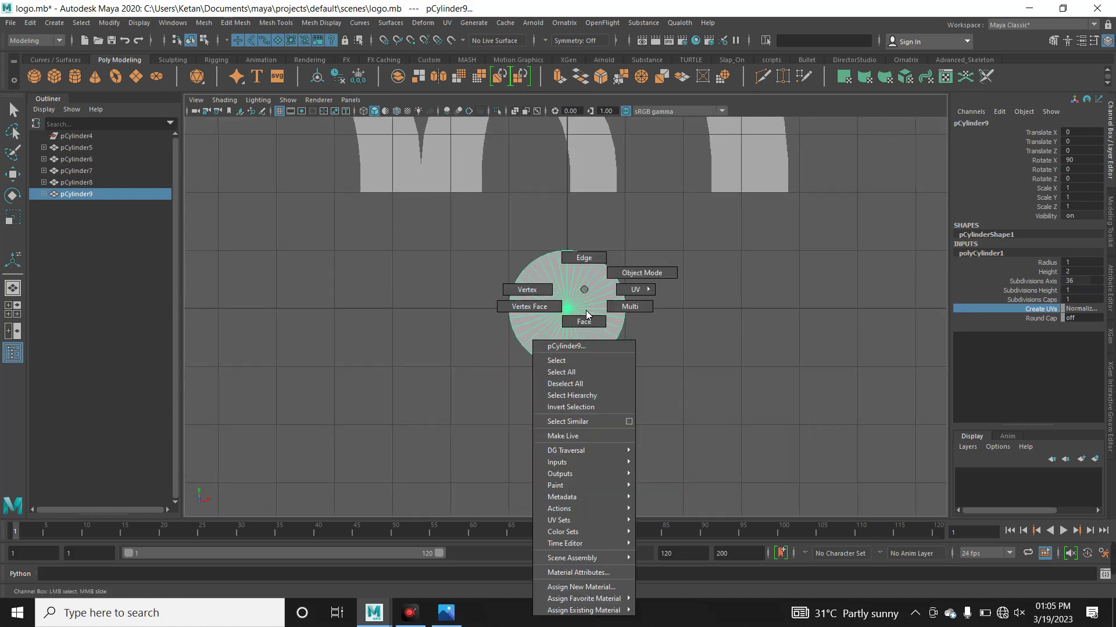
left_click(584, 257)
left_click_drag(614, 312, 616, 313)
key("w")
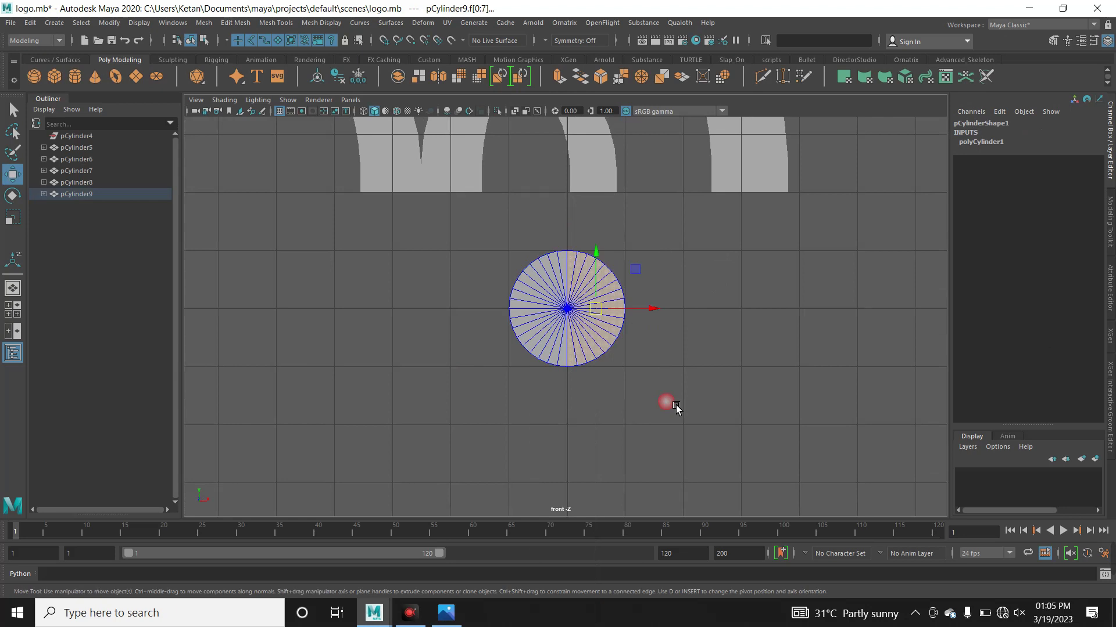
key("Delete")
Delete the remaining cap faces, leaving only the curved C-shaped wall
scroll(511, 349, "up", 3)
scroll(511, 348, "up", 2)
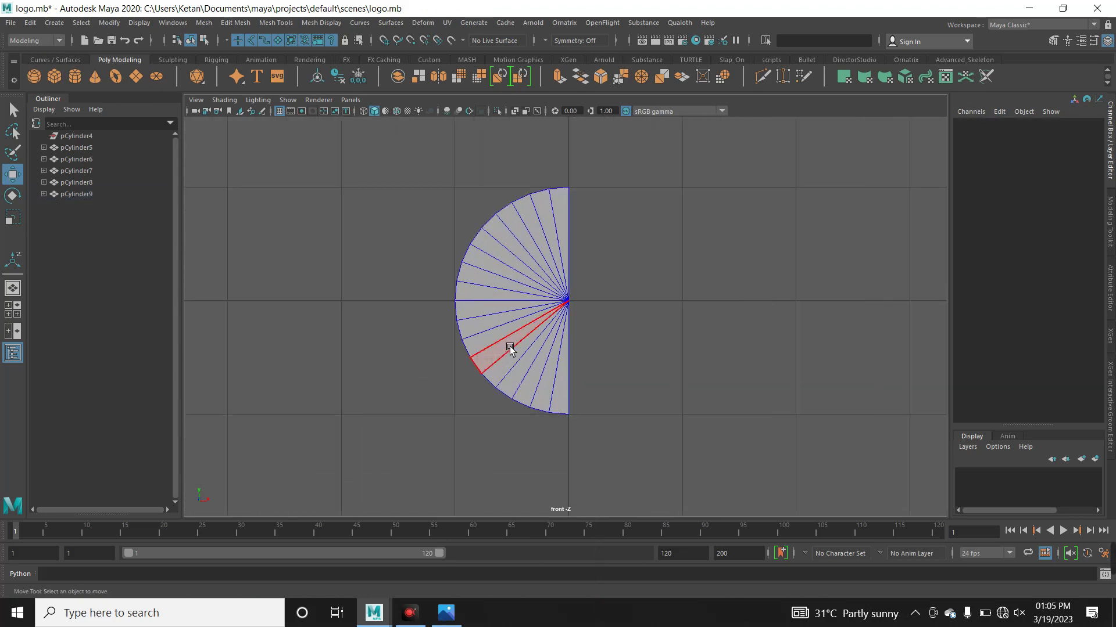
scroll(660, 386, "up", 1)
left_click_drag(668, 385, 528, 229)
key("Delete")
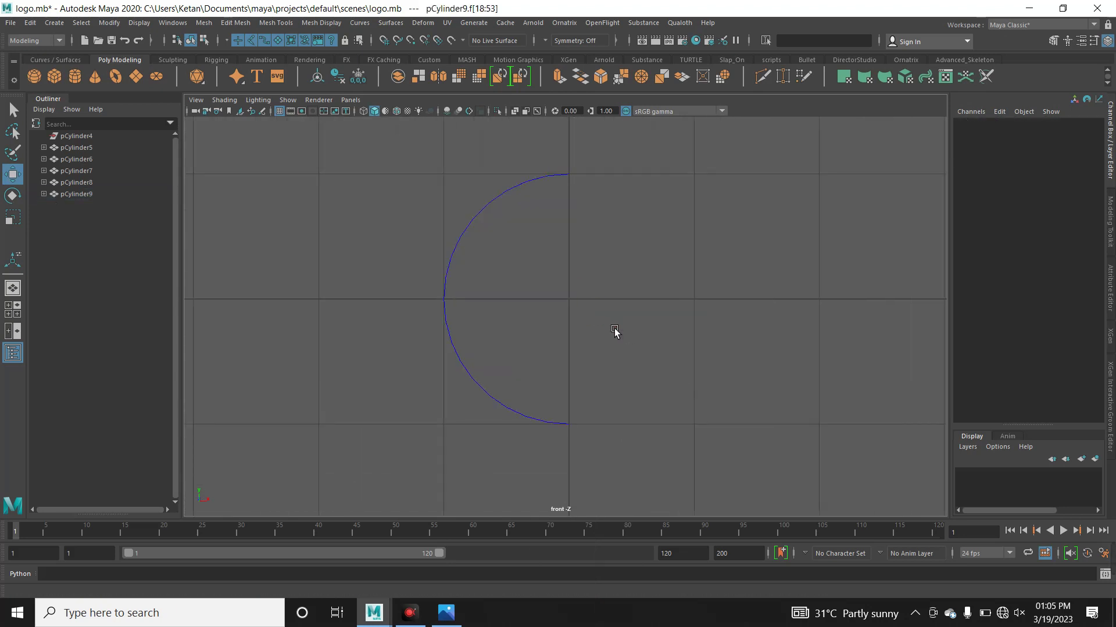
key("ctrl+d")
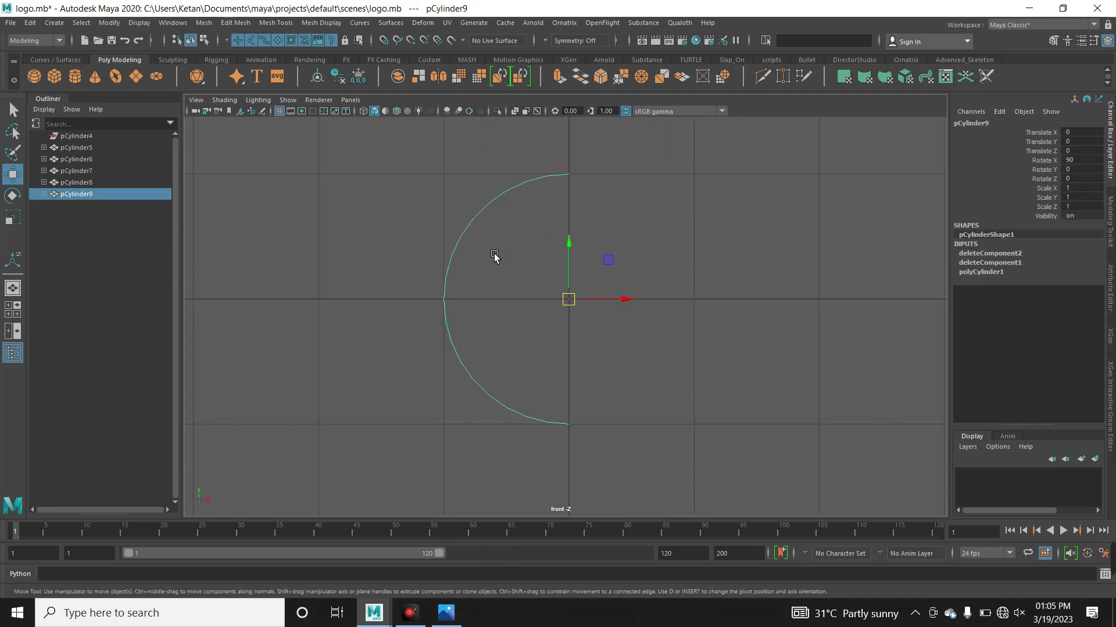
Shrink the duplicated arc so it nests just inside the original arc
left_click_drag(628, 300, 655, 302)
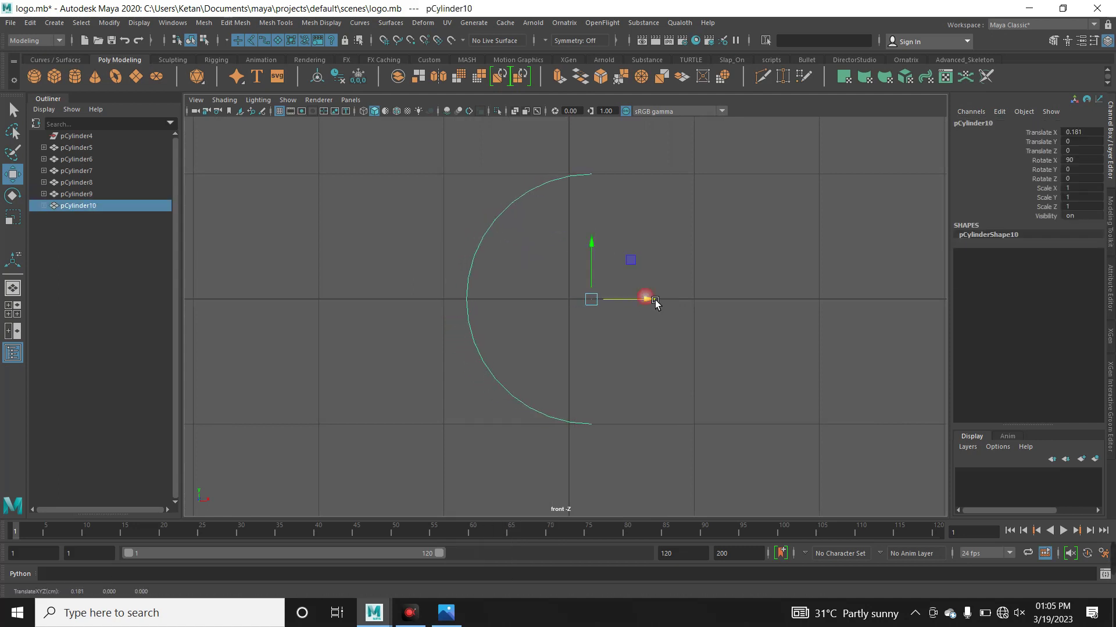
left_click_drag(428, 279, 579, 306)
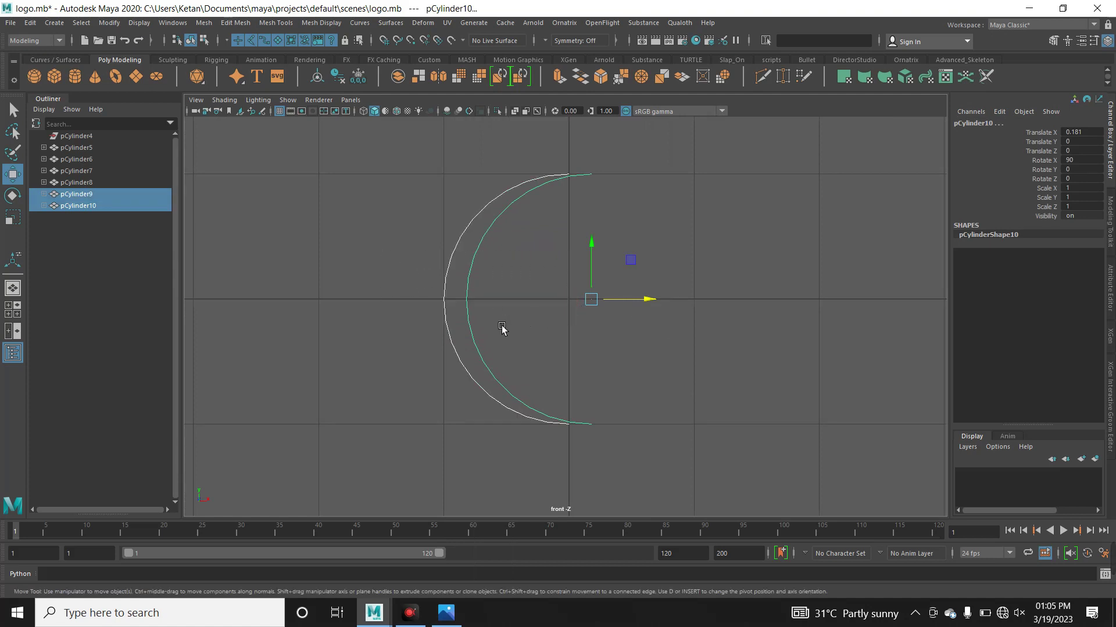
key("ctrl+z")
key("ctrl+z")
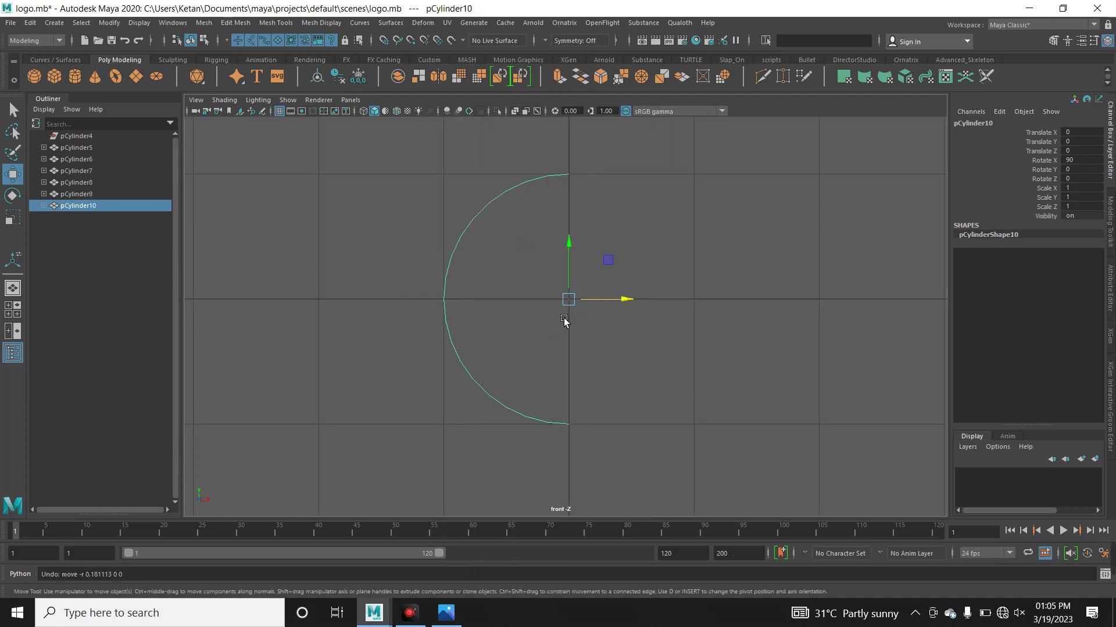
key("r")
left_click_drag(575, 309, 557, 328)
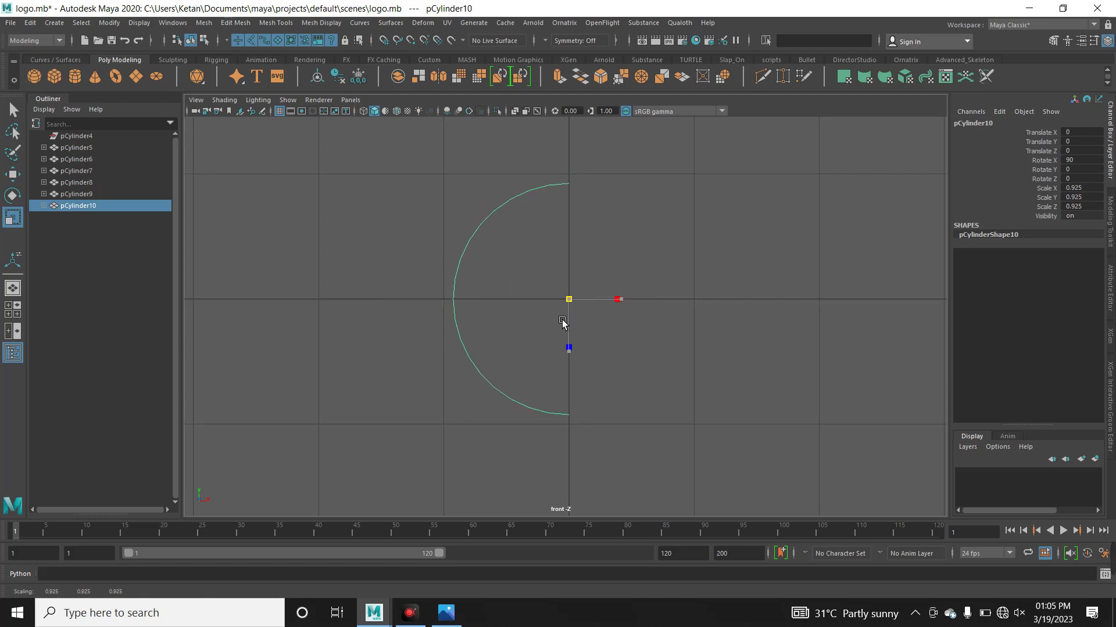
left_click_drag(433, 318, 553, 328)
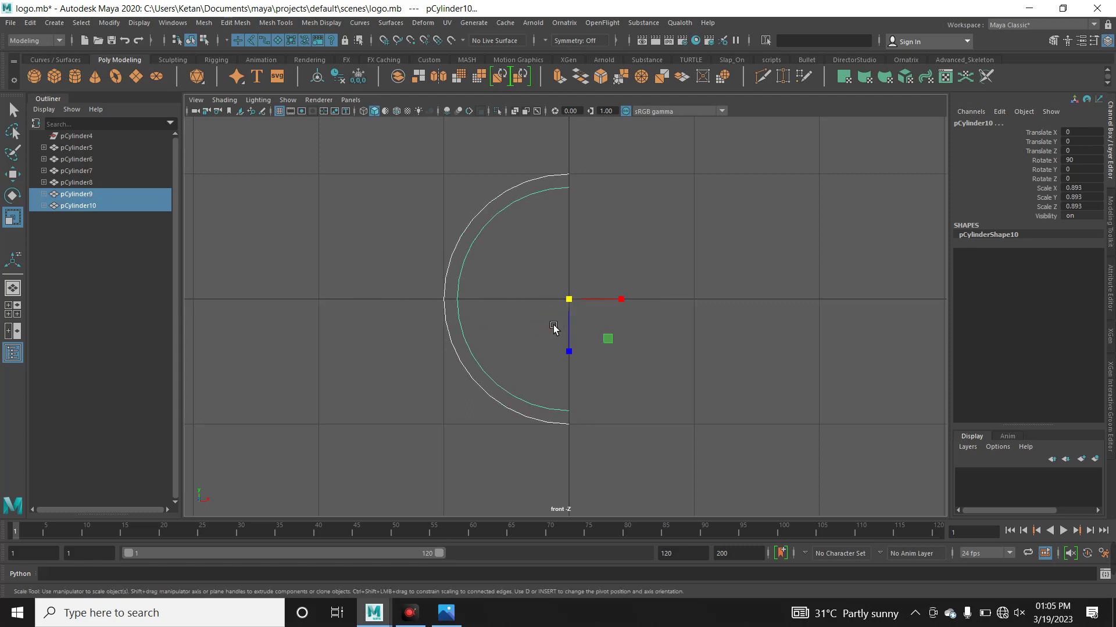
left_click_drag(460, 305, 468, 307)
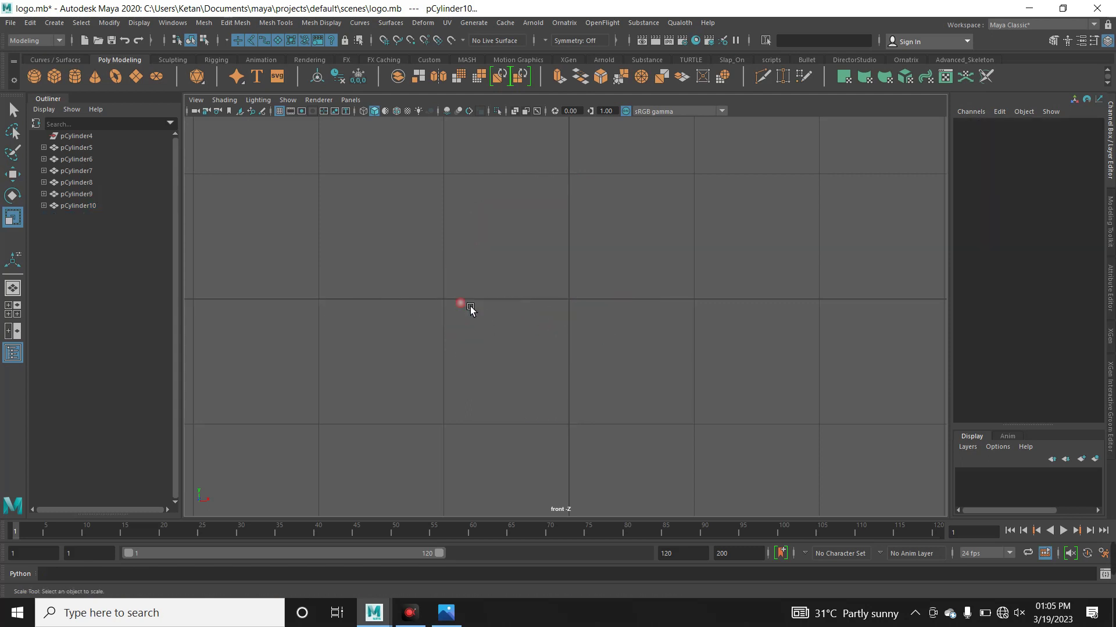
left_click_drag(418, 276, 531, 308)
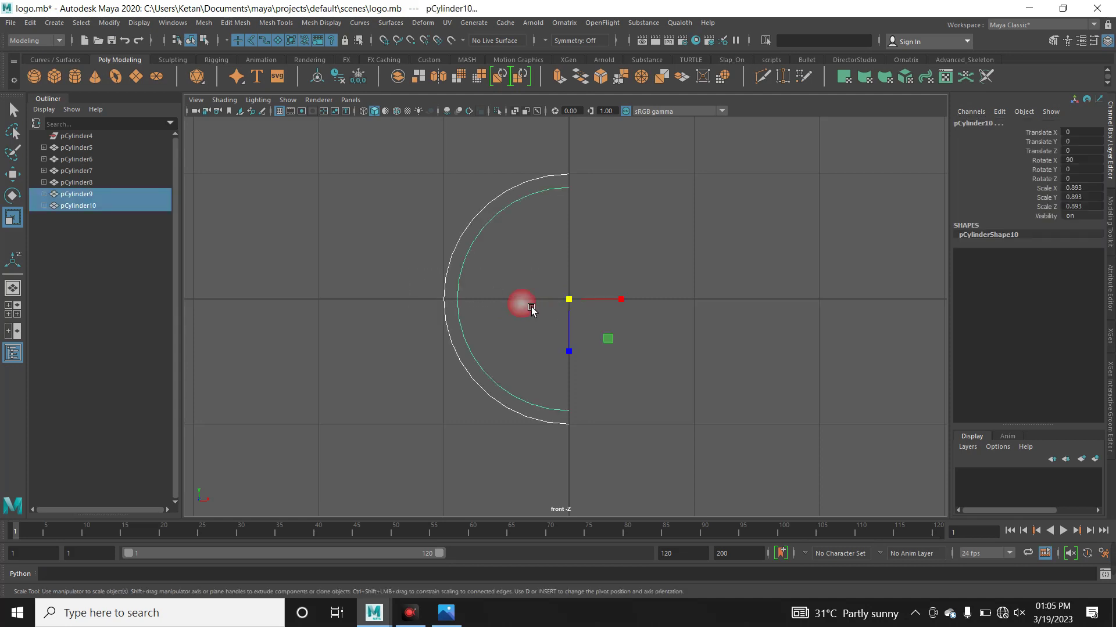
left_click_drag(465, 297, 467, 297, "ctrl")
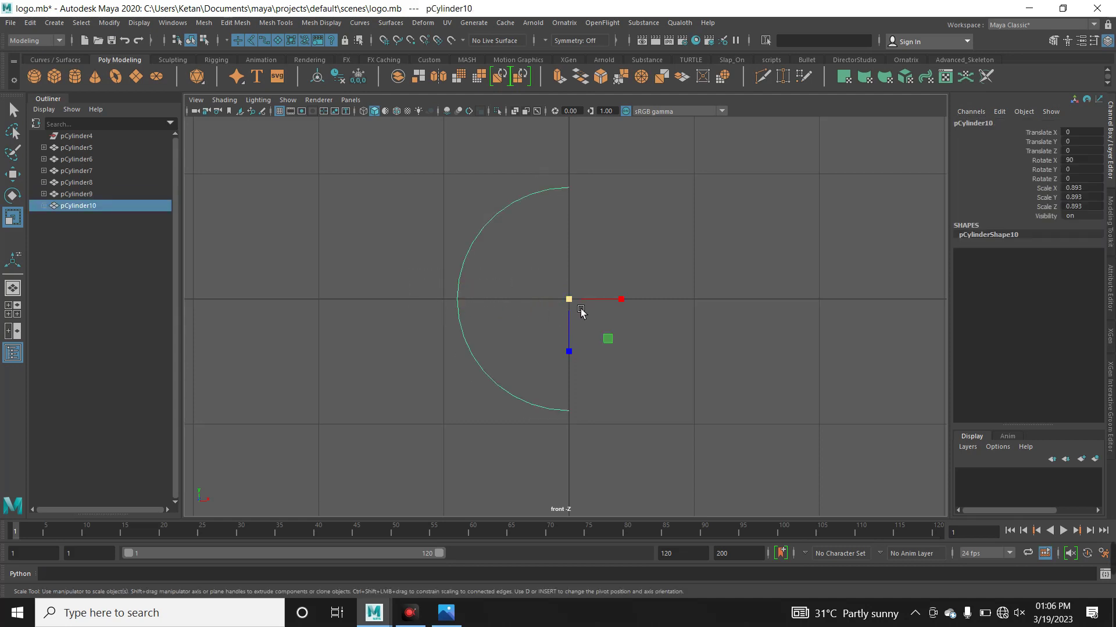
left_click_drag(581, 312, 573, 311)
Enlarge both arcs together to scale 1.217 and move them left along X
left_click_drag(343, 266, 499, 290)
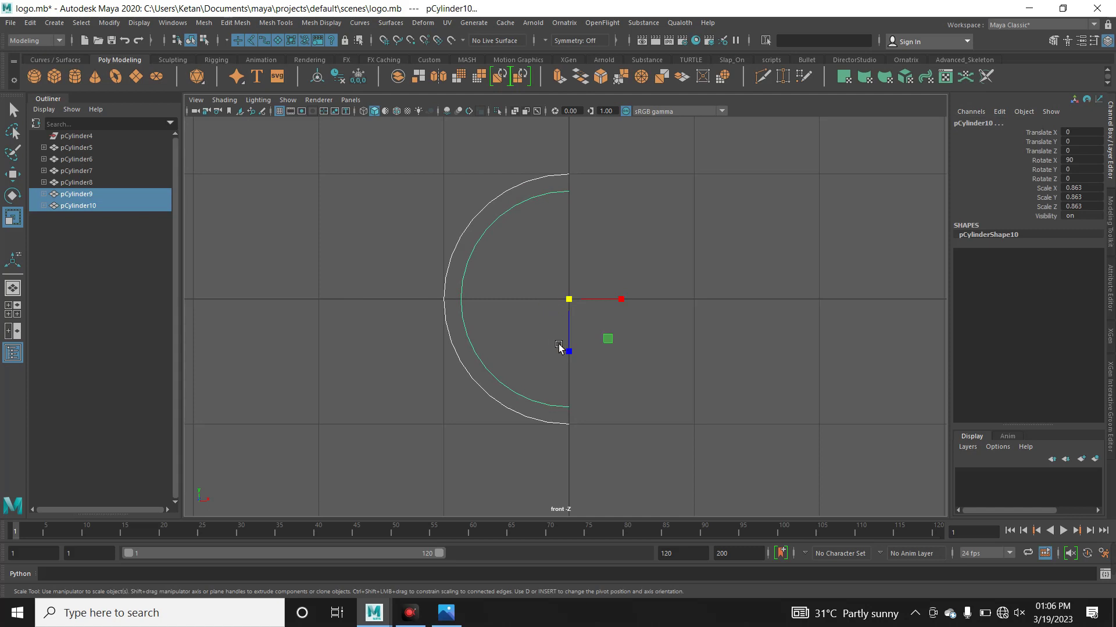
scroll(558, 347, "down", 5)
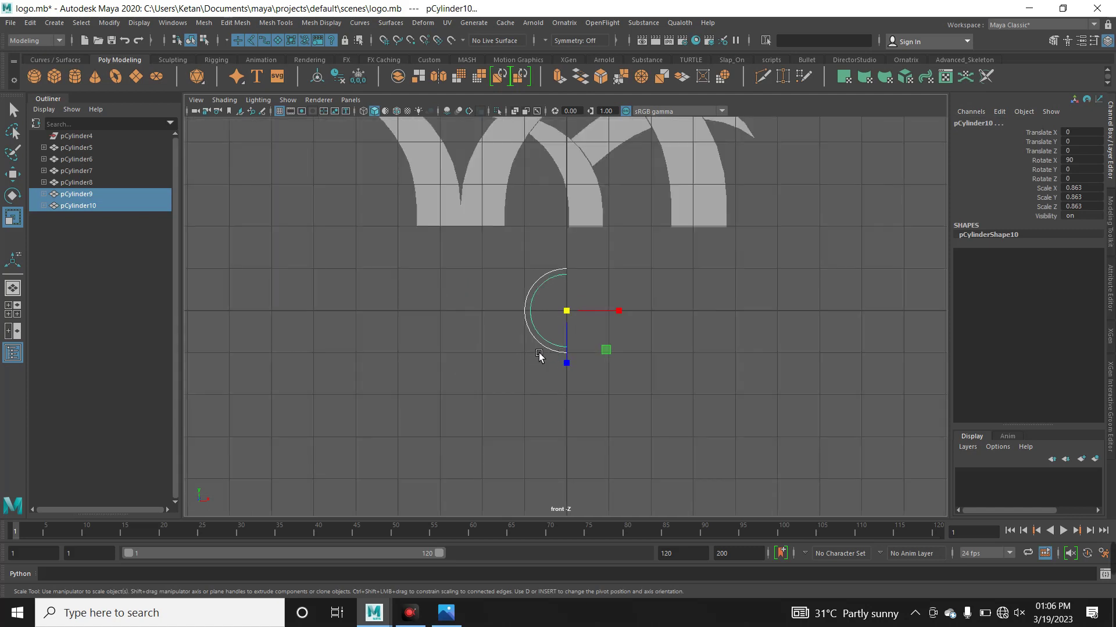
scroll(540, 355, "down", 3)
scroll(532, 366, "up", 1)
scroll(574, 327, "up", 1)
middle_click_drag(573, 326, 600, 319)
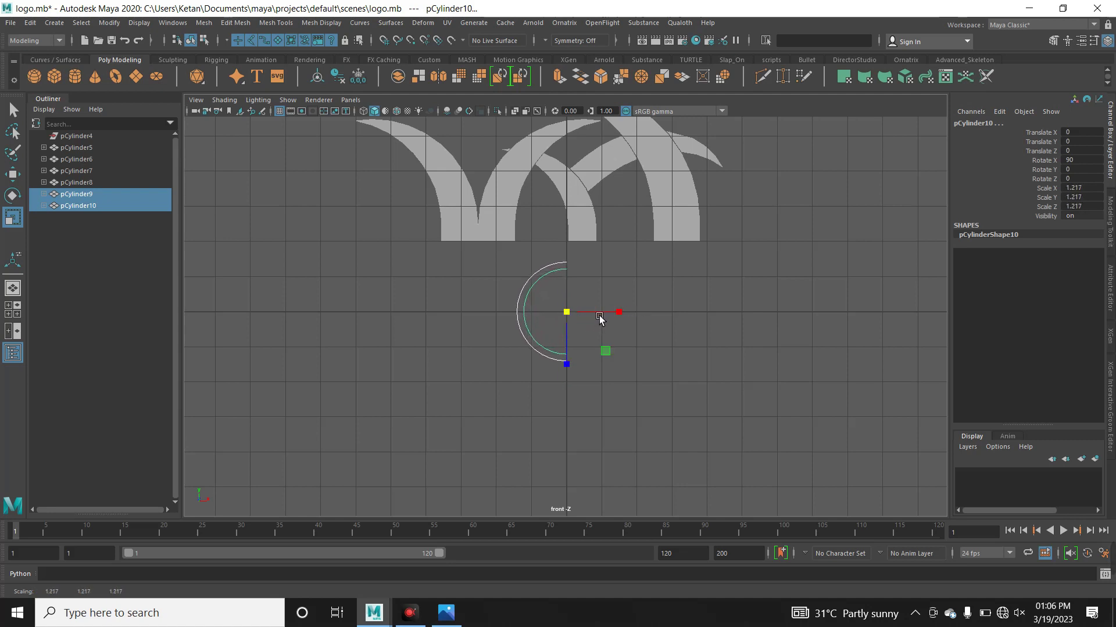
key("w")
mouse_move(630, 315)
left_mouse_down()
mouse_move(444, 306)
mouse_move(448, 252)
left_mouse_up()
Nudge both nested arcs to Translate X -3.673, Y 0.797 below the left arch
scroll(543, 320, "up", 3)
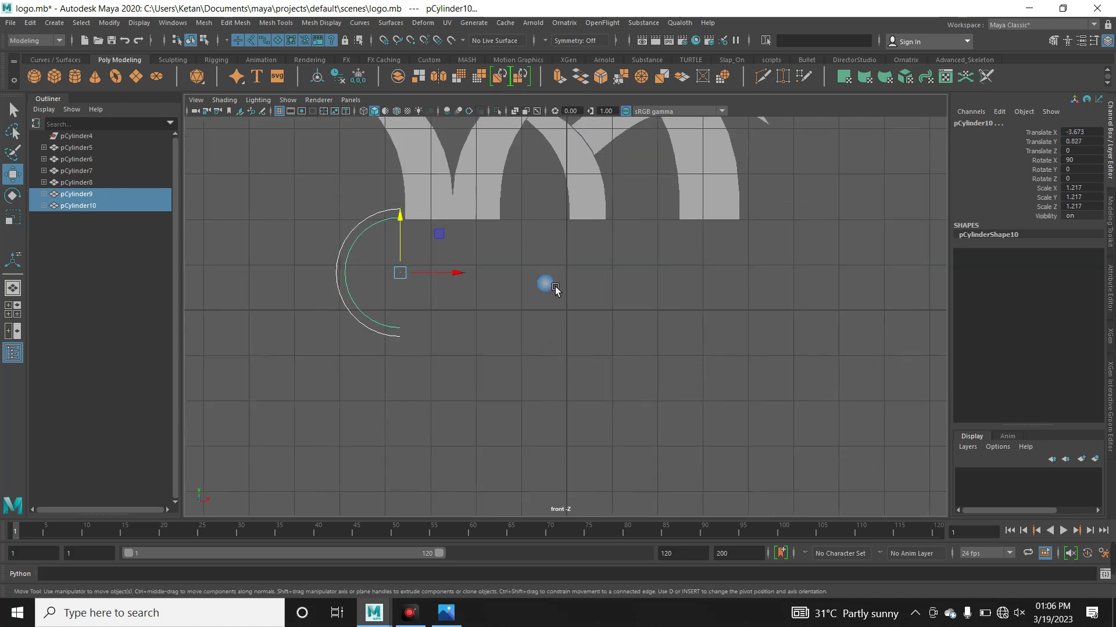
scroll(543, 320, "up", 3)
left_click_drag(535, 299, 535, 298)
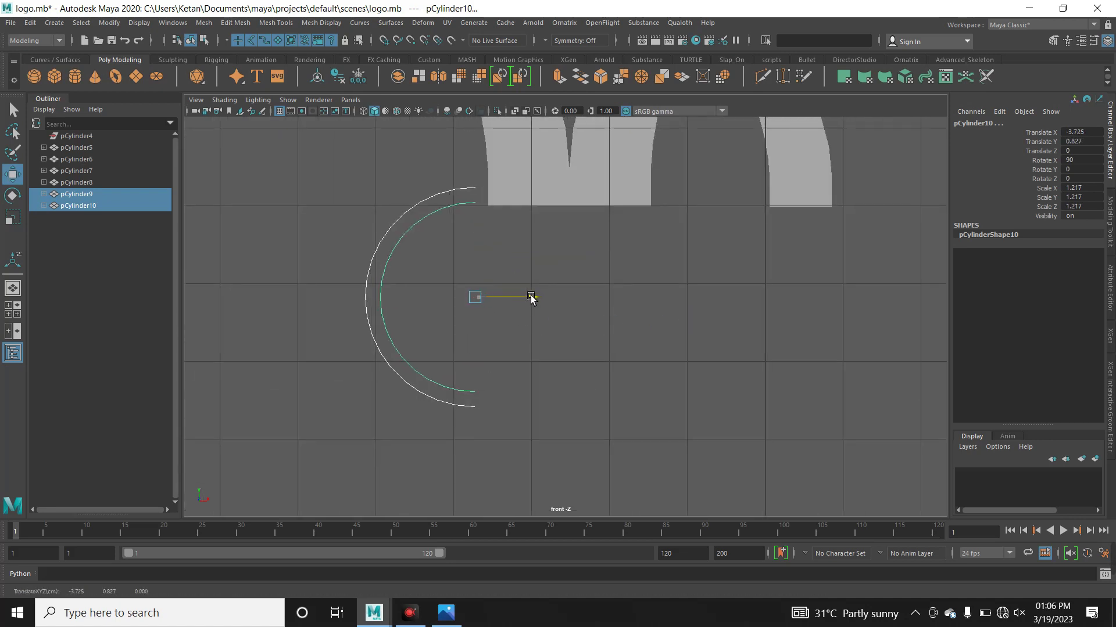
left_click_drag(492, 250, 493, 252)
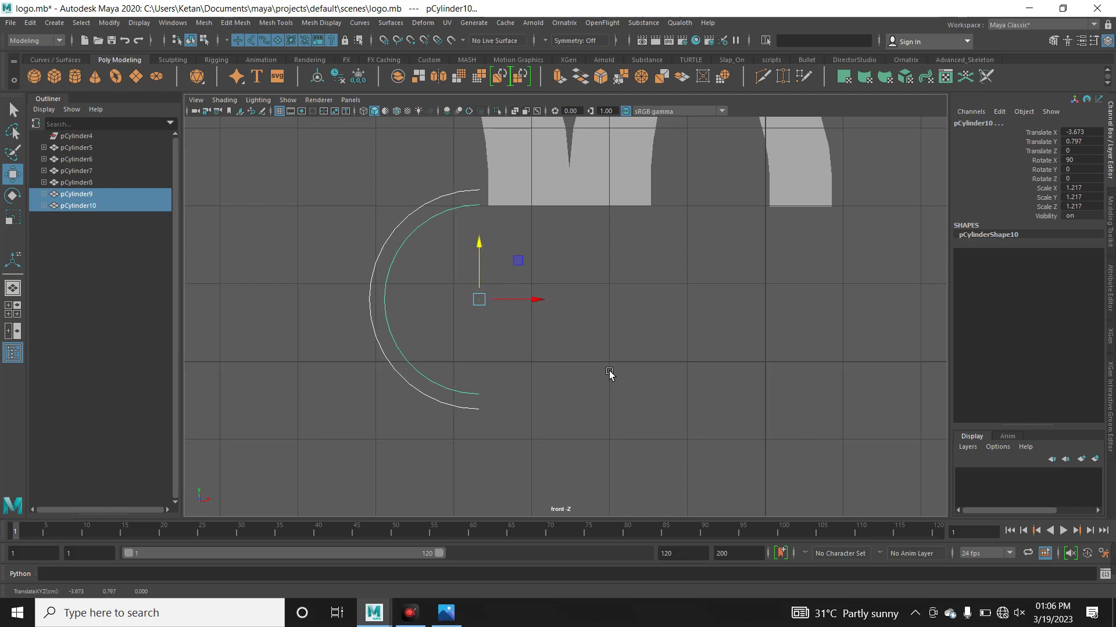
middle_click_drag(610, 374, 652, 371, "alt")
scroll(653, 372, "down", 2)
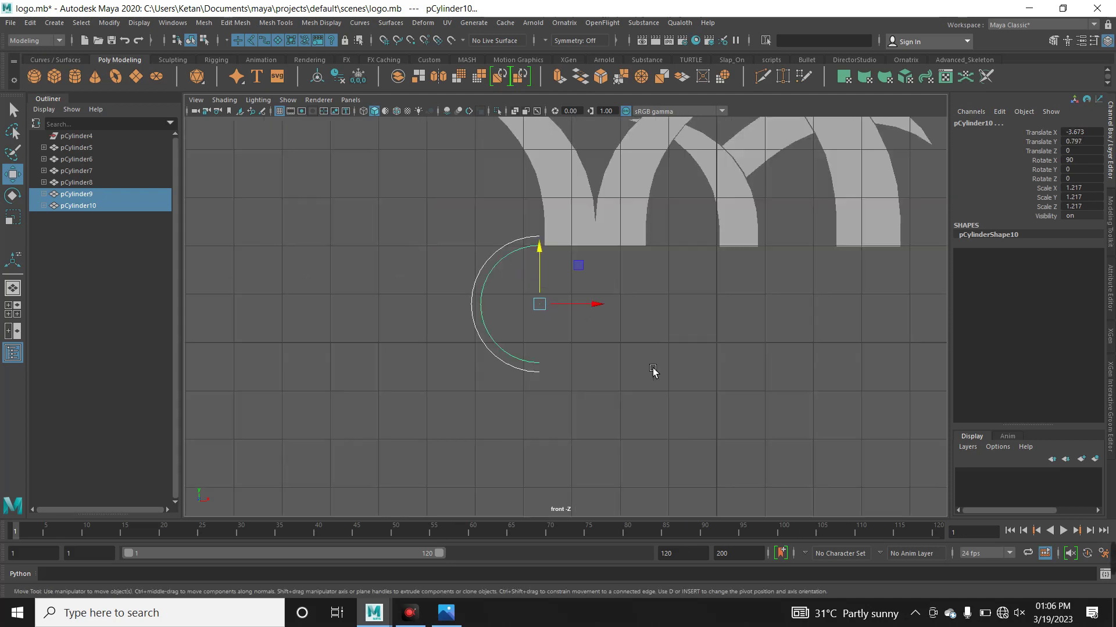
scroll(581, 418, "down", 3)
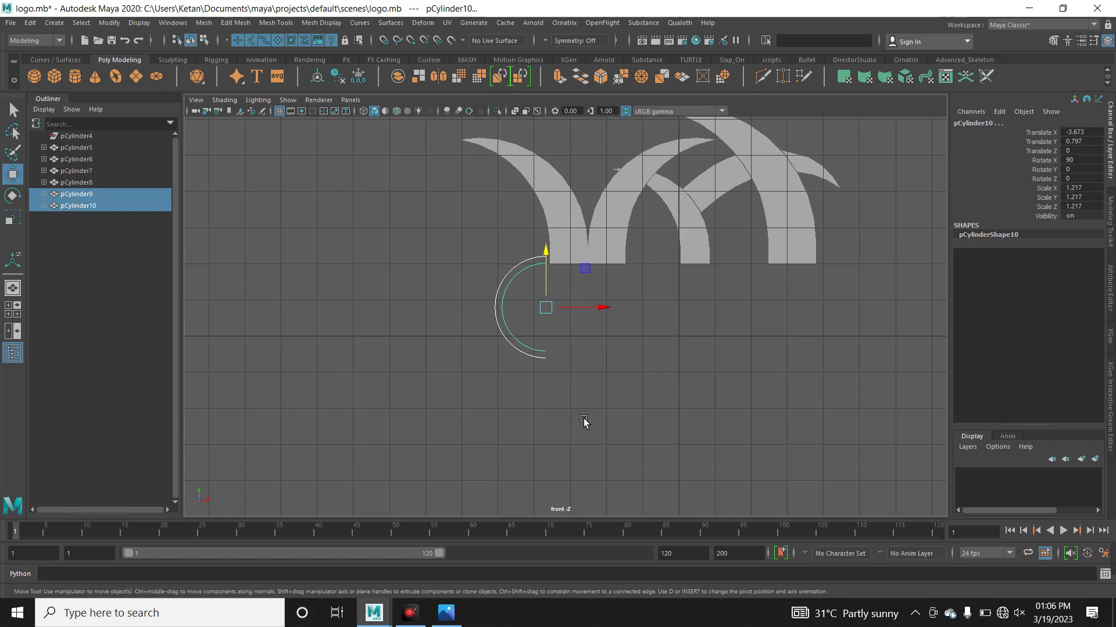
scroll(710, 386, "up", 2)
scroll(610, 356, "up", 2)
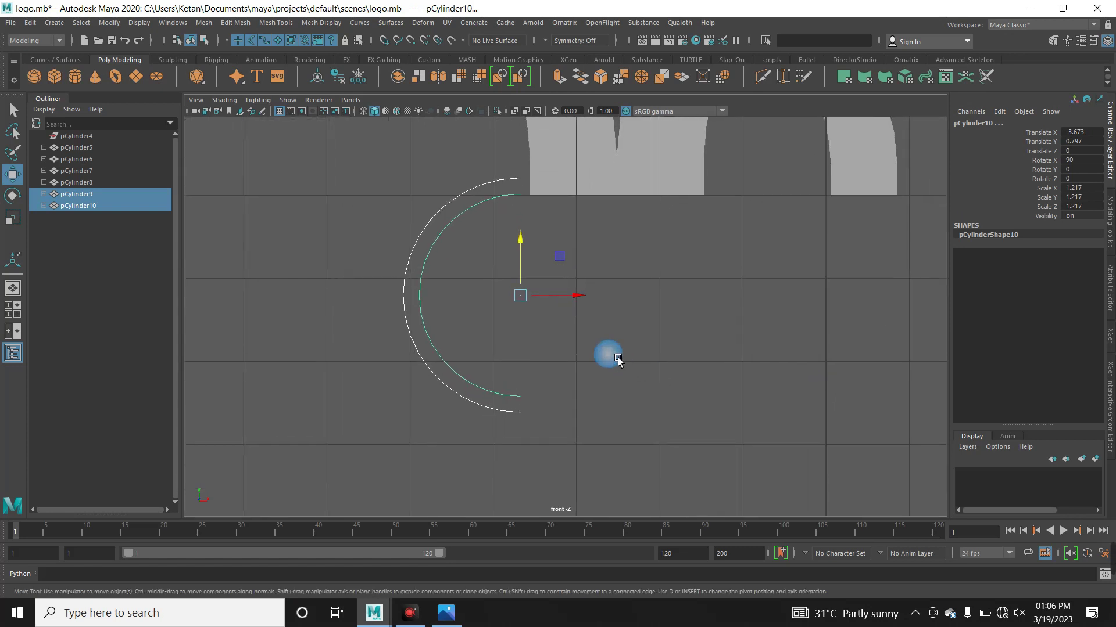
key("space")
In the perspective view, reverse the face normals of the inner arc strip
left_click_drag(605, 333, 538, 389)
mouse_move(670, 391)
left_mouse_down("alt")
mouse_move(580, 406)
mouse_move(643, 416)
left_mouse_up("alt")
middle_click_drag(643, 416, 811, 391, "alt")
scroll(615, 381, "up", 3)
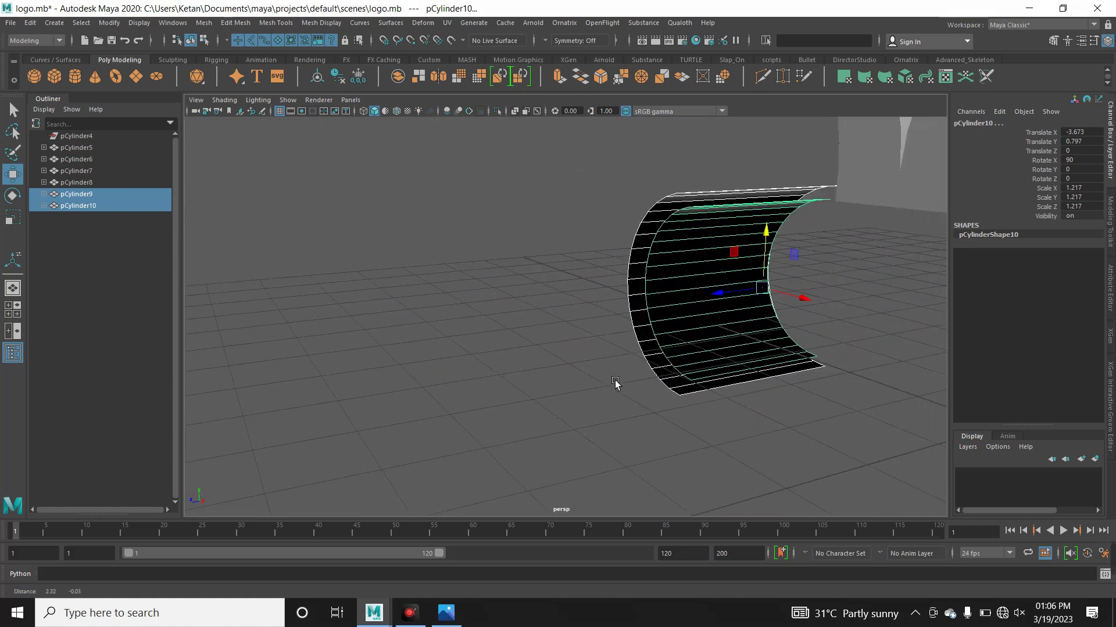
scroll(626, 317, "up", 2)
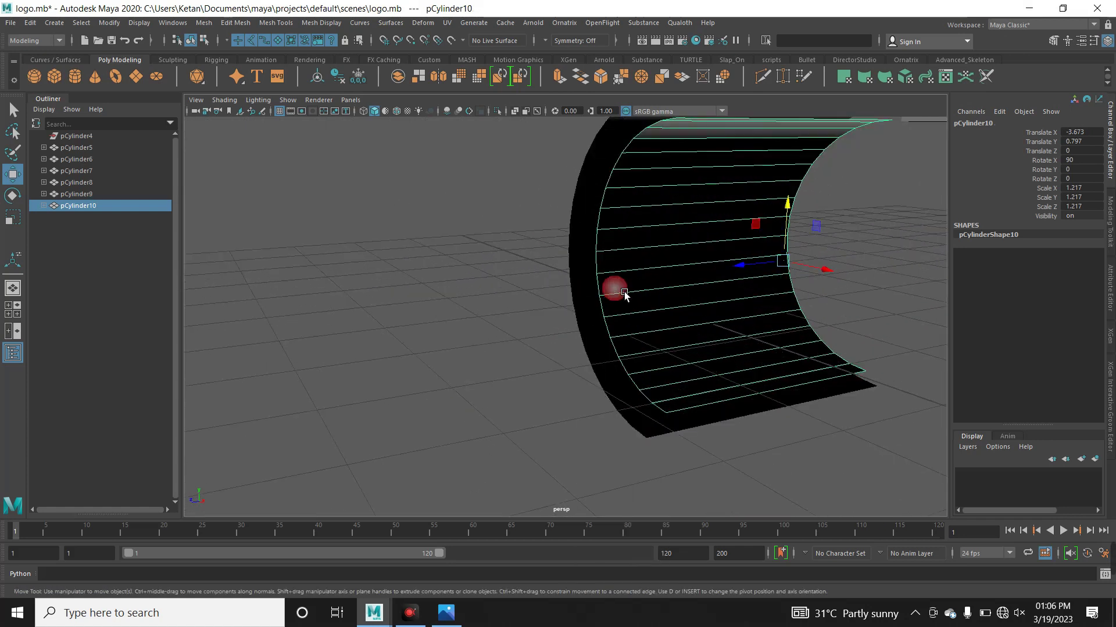
mouse_move(613, 292)
right_mouse_down()
mouse_move(604, 316)
mouse_move(749, 319)
right_mouse_up()
double_click(655, 301)
right_click(646, 283)
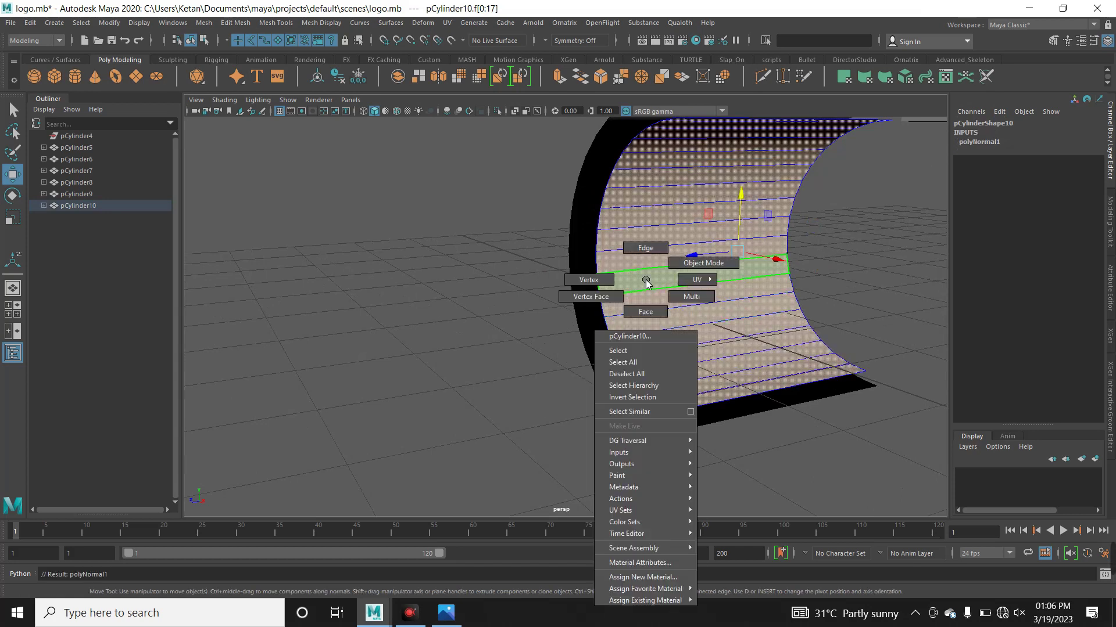
Combine the two arcs into a single mesh, pCylinder11
left_click(703, 262)
left_click(582, 169, "shift")
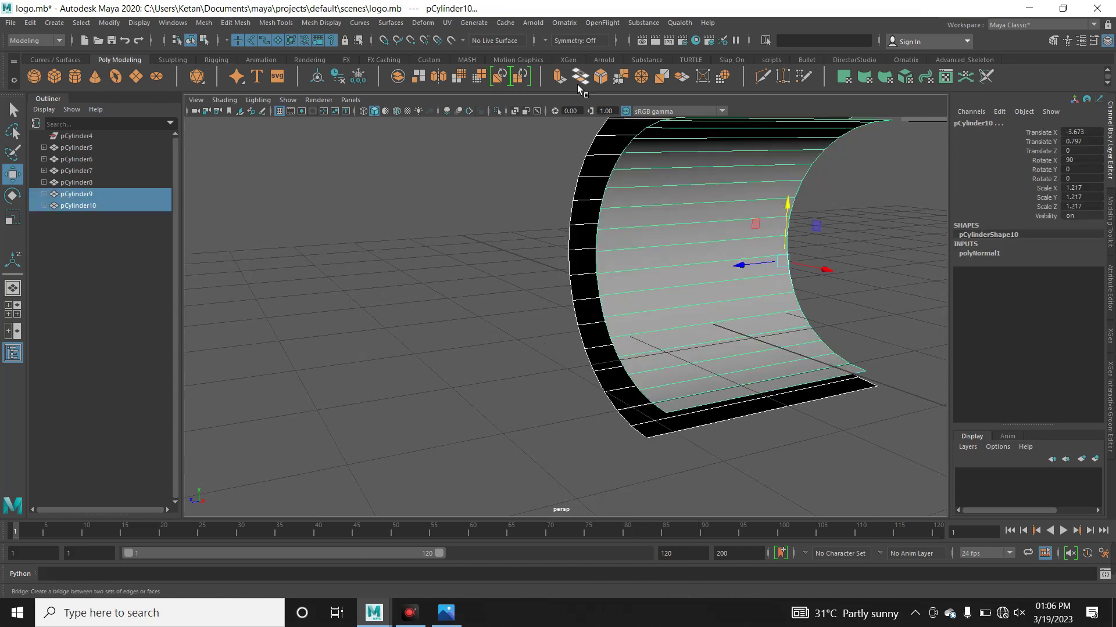
left_click(398, 76)
Bridge pCylinder11's two open border edge loops to close the band into one solid piece
right_click_drag(618, 253, 607, 226)
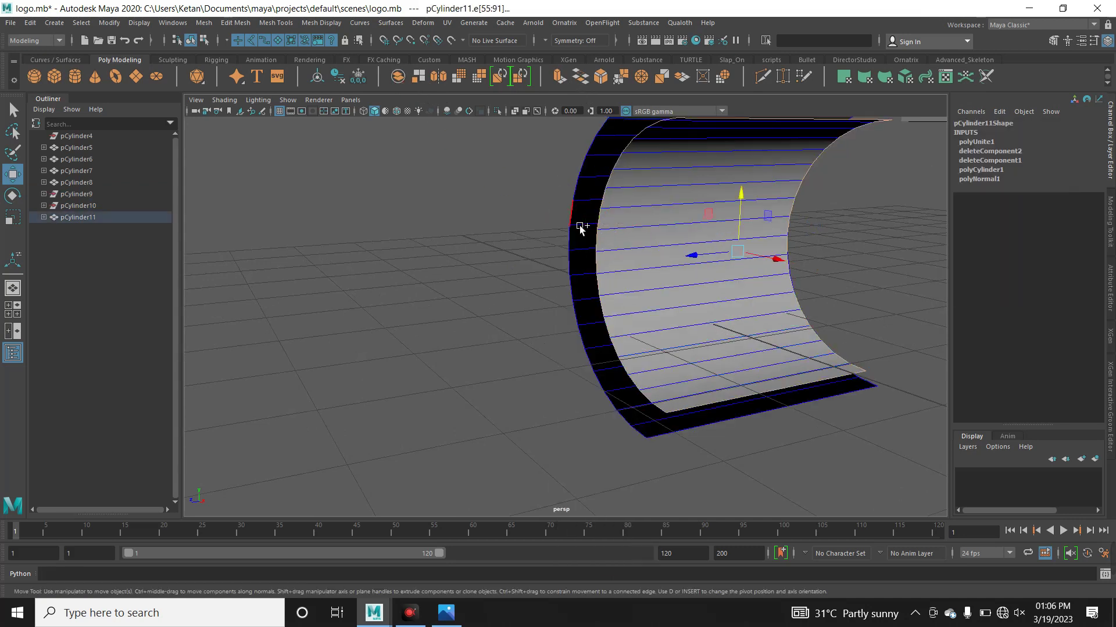
double_click(580, 226)
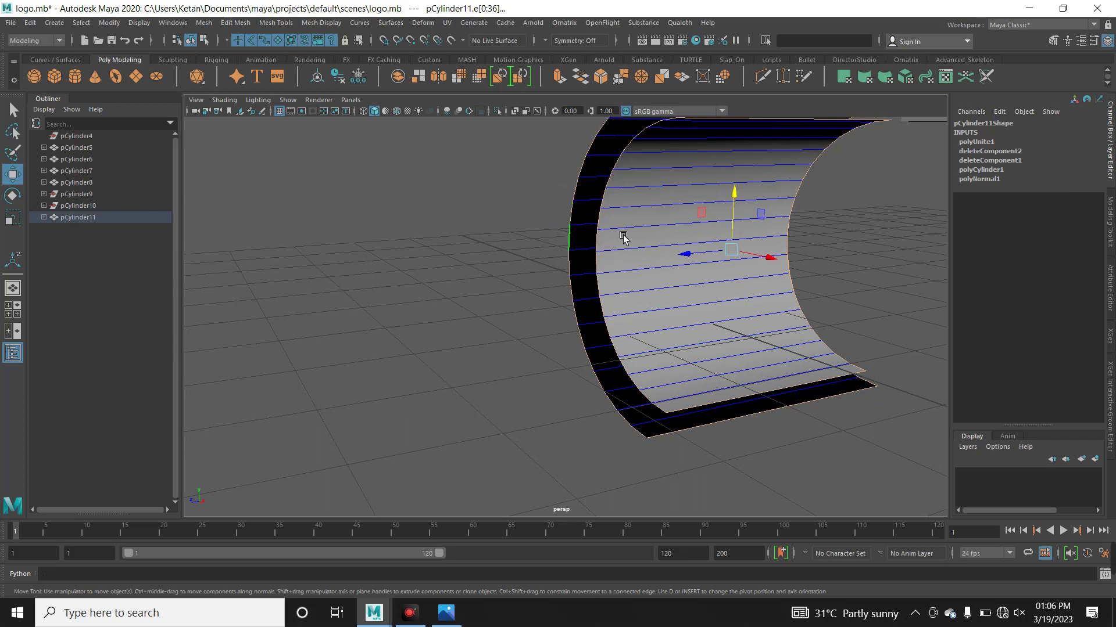
right_click_drag(624, 238, 665, 215)
left_click(577, 290)
right_click_drag(587, 295, 584, 260)
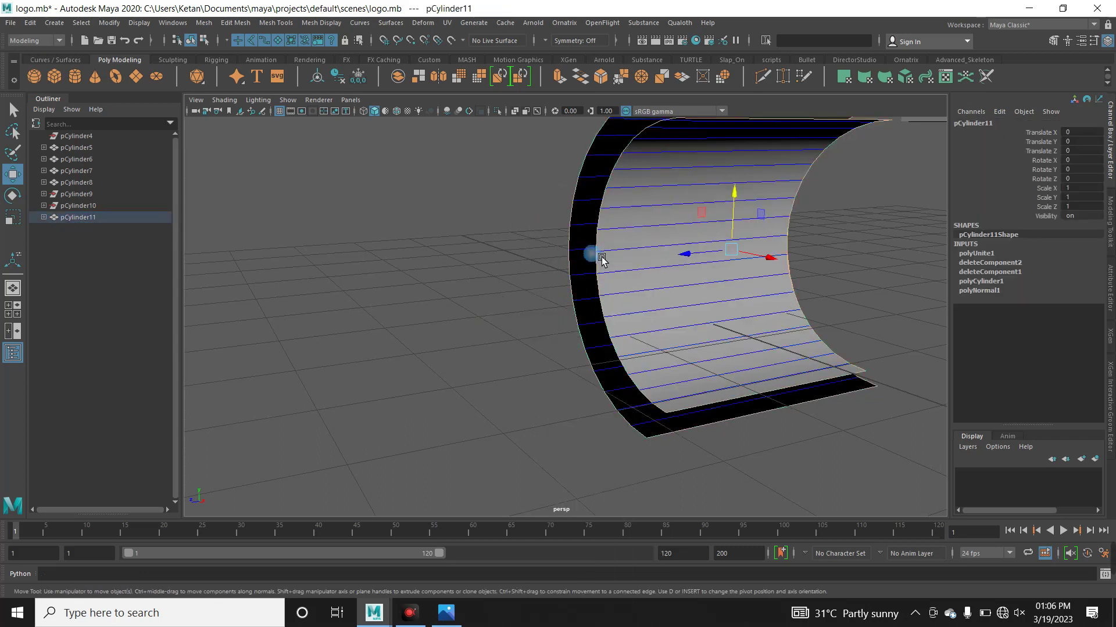
double_click(589, 266)
double_click(580, 271, "shift")
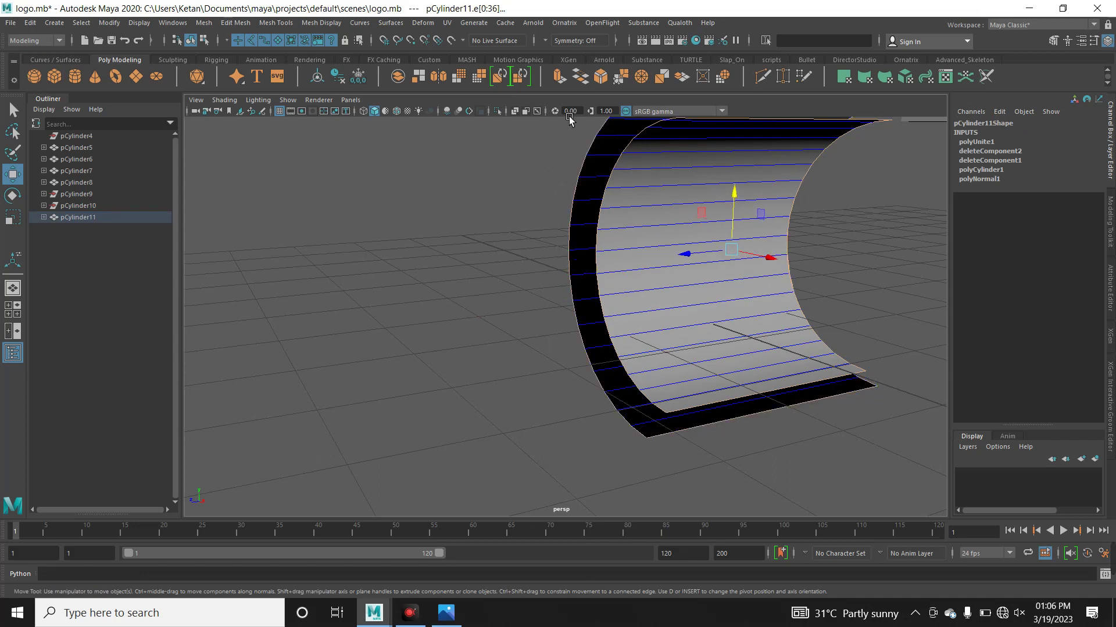
left_click(580, 76)
left_click(515, 272)
right_click_drag(605, 295, 594, 330)
In the side view, select the faces on one side of the band and squash them flat
double_click(594, 332)
key("space")
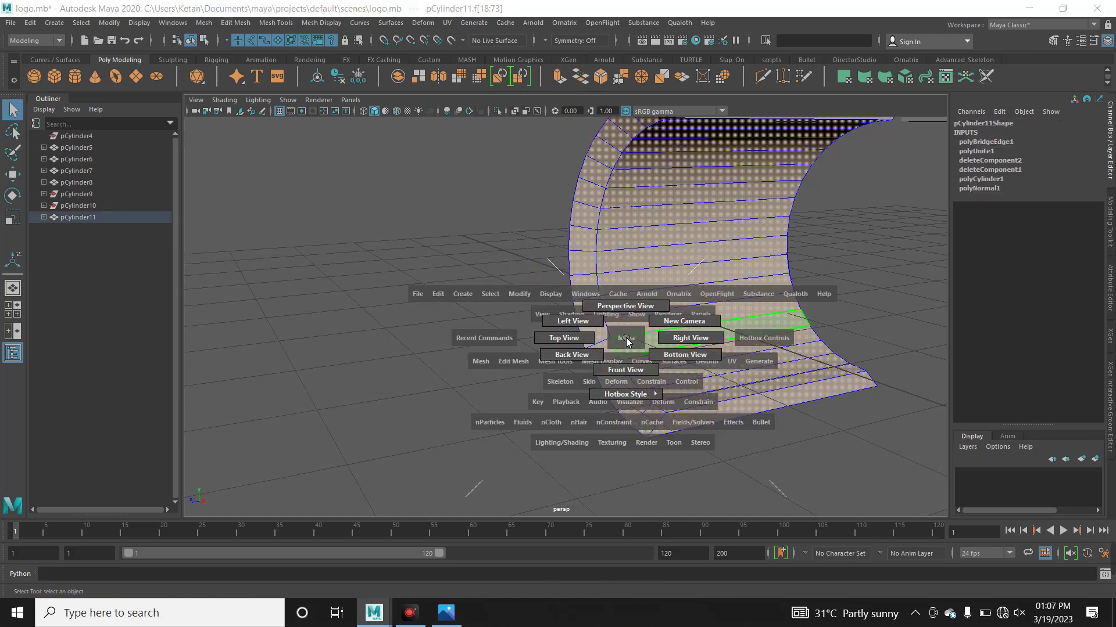
left_click_drag(627, 342, 545, 289)
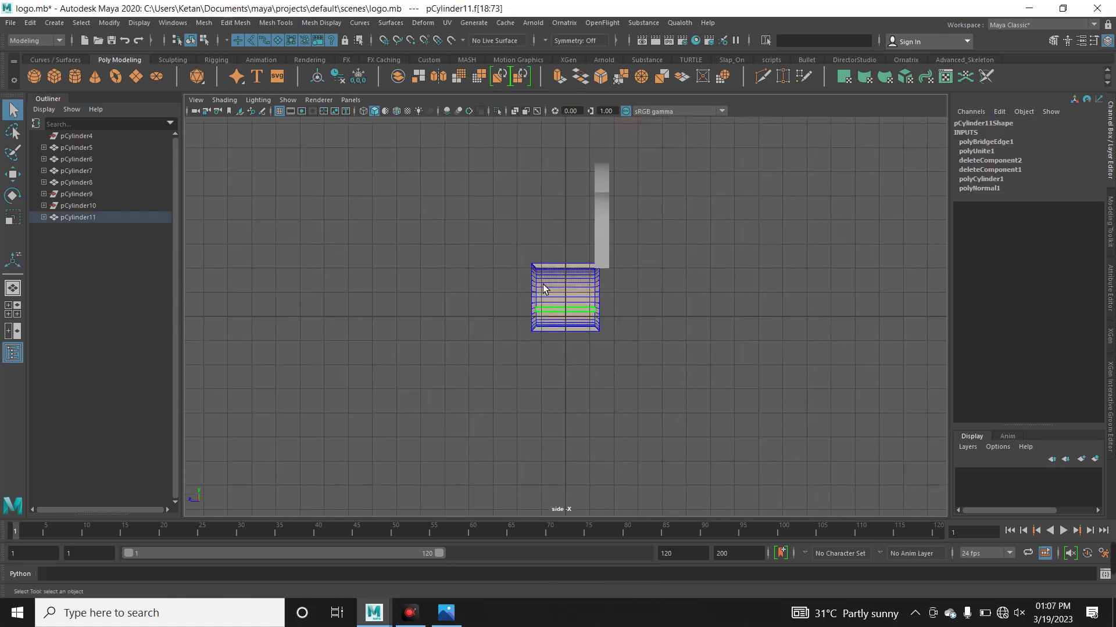
left_click_drag(482, 223, 552, 351)
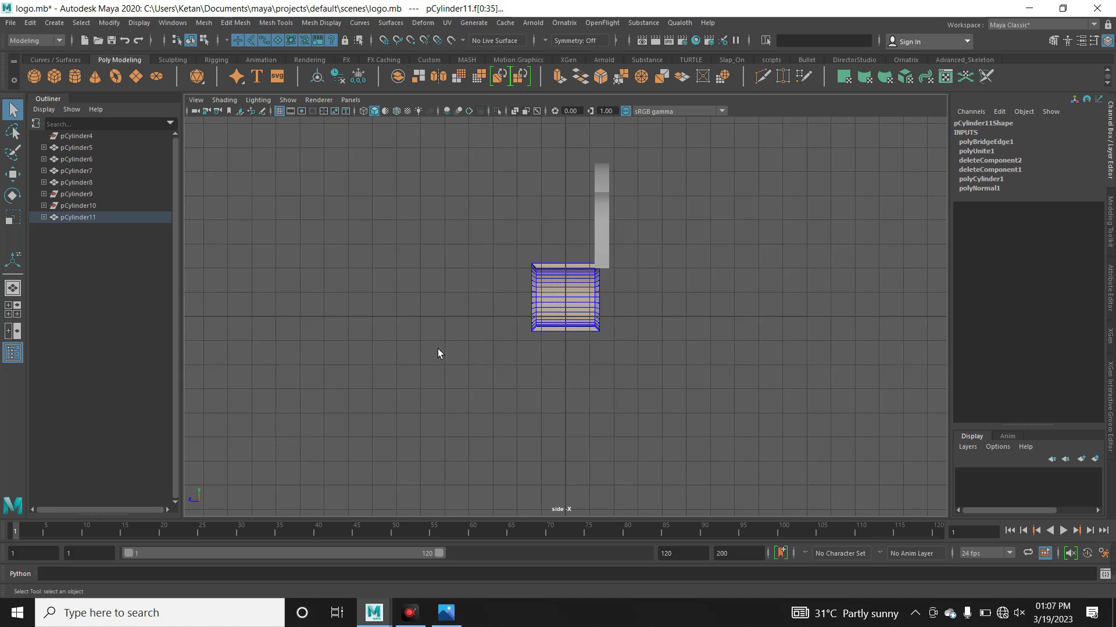
right_click_drag(438, 351, 820, 371, "alt")
left_click(658, 430)
middle_click_drag(657, 430, 738, 429, "alt")
left_click_drag(498, 167, 643, 366)
left_click_drag(605, 308, 620, 441)
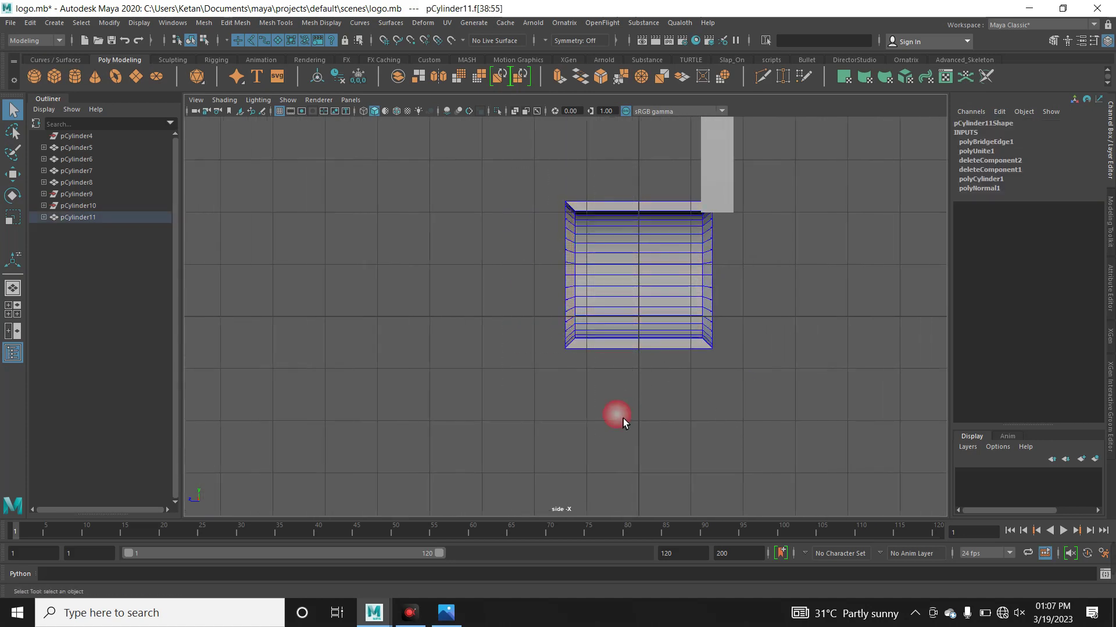
key("r")
left_click_drag(518, 275, 578, 291)
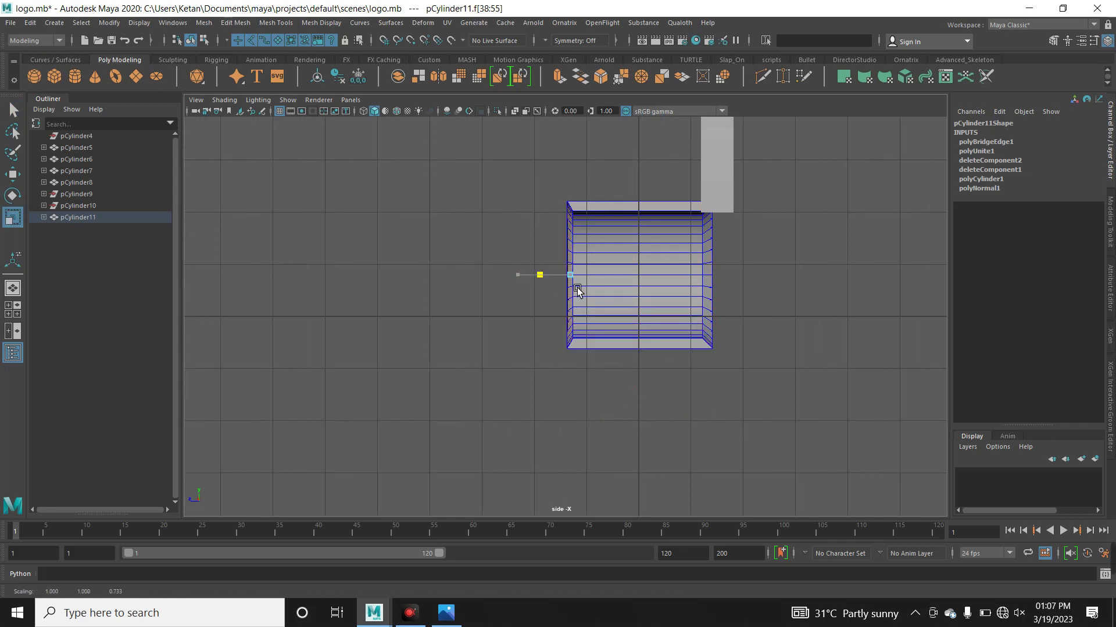
Flatten the slanted right-side faces and pull them left to thin the band
key("ctrl+shift+i")
left_click_drag(645, 169, 665, 465)
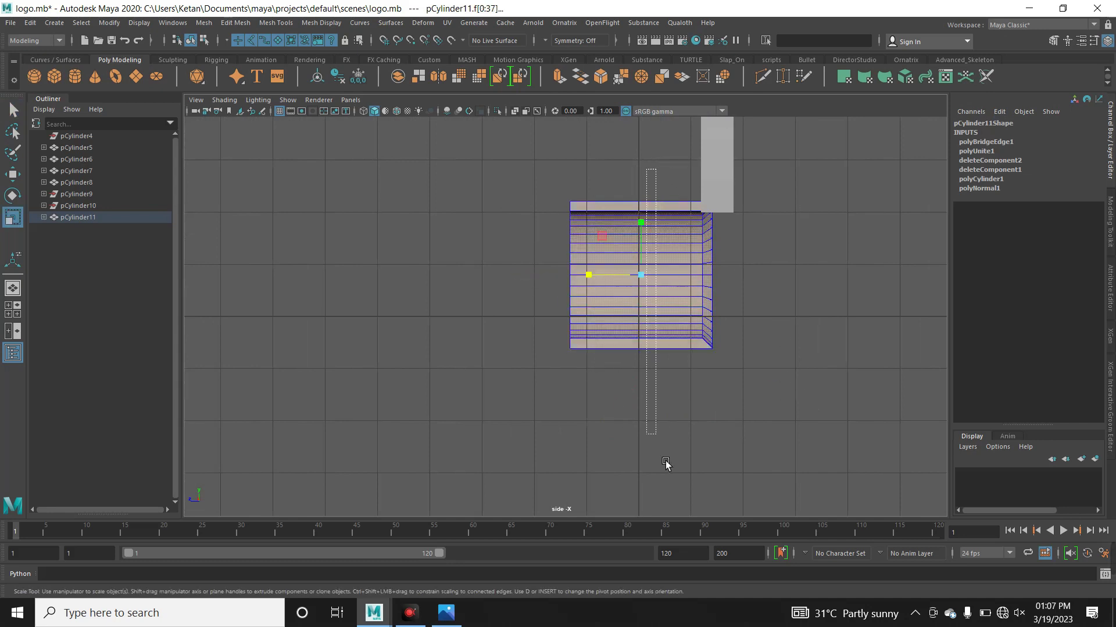
left_click_drag(673, 279, 802, 283)
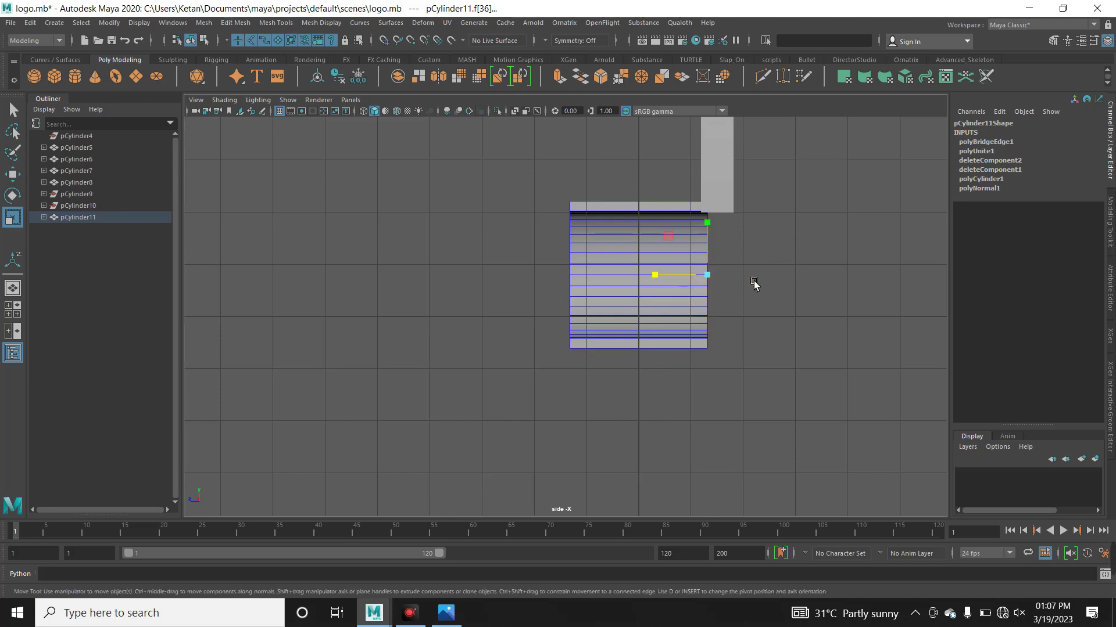
key("w")
left_click_drag(706, 281, 578, 292)
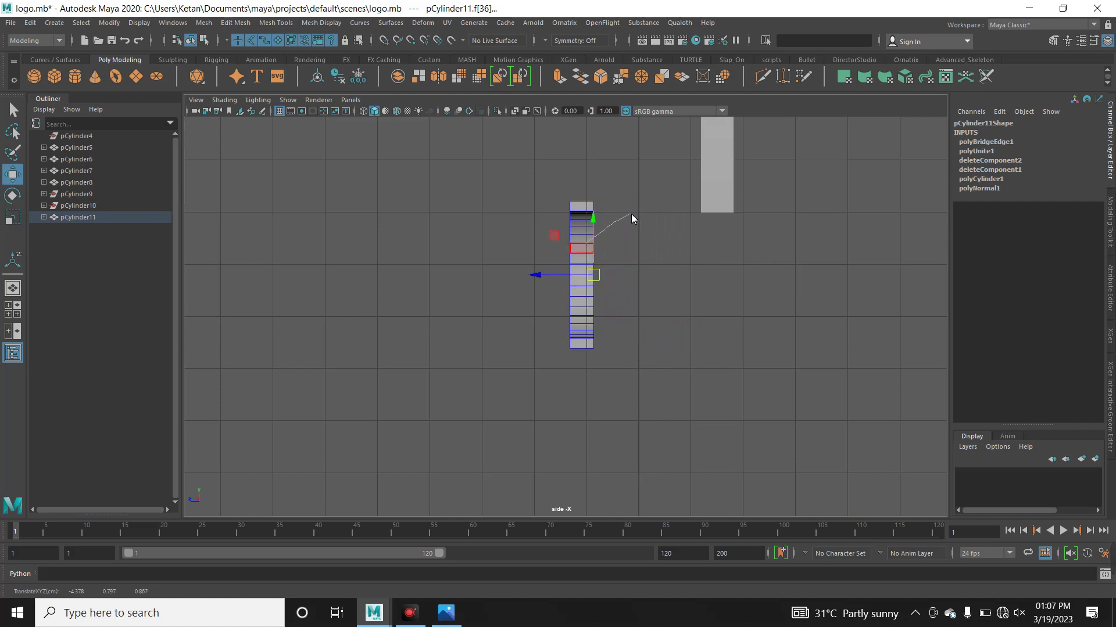
key("F8")
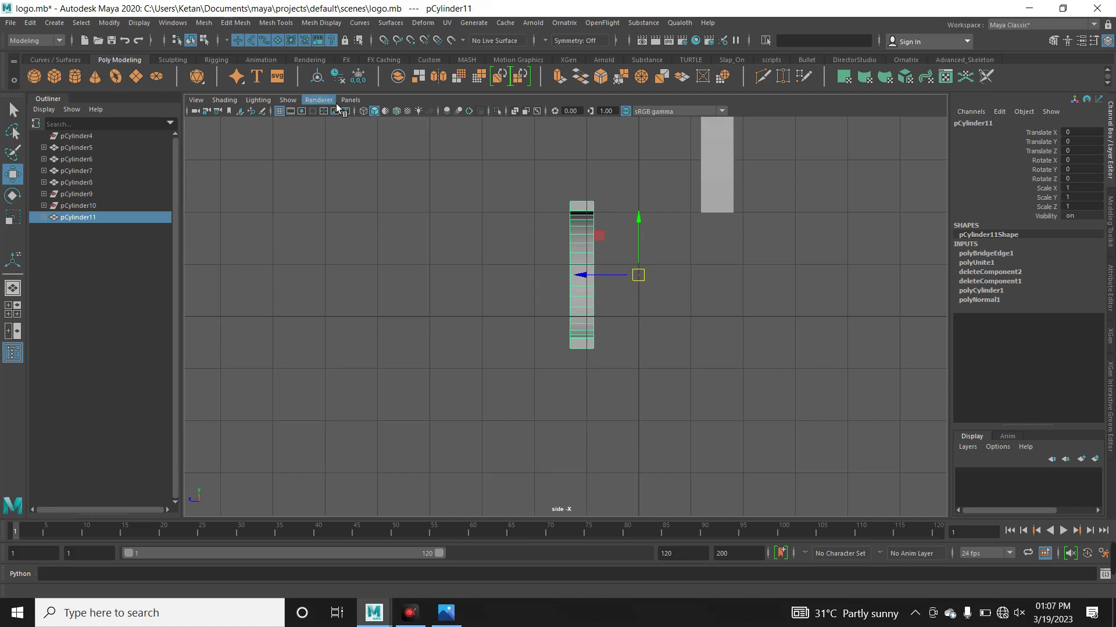
Move pCylinder11 along Z to -2.61 and show it in wireframe
right_click_drag(418, 251, 531, 286, "alt")
middle_click_drag(531, 287, 469, 277, "alt")
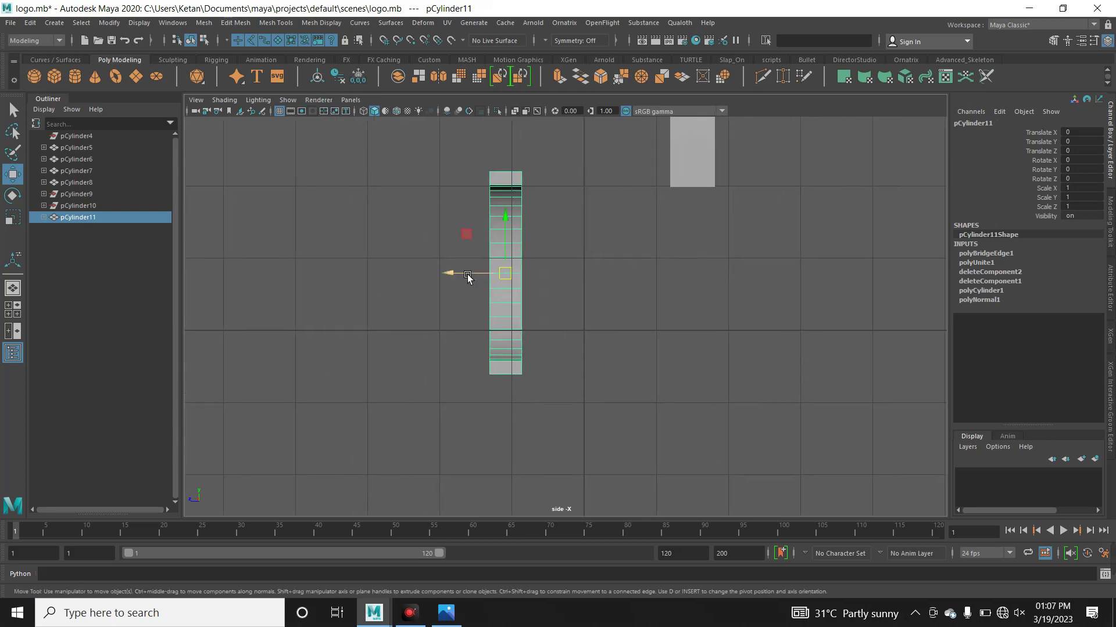
left_click_drag(468, 277, 656, 297)
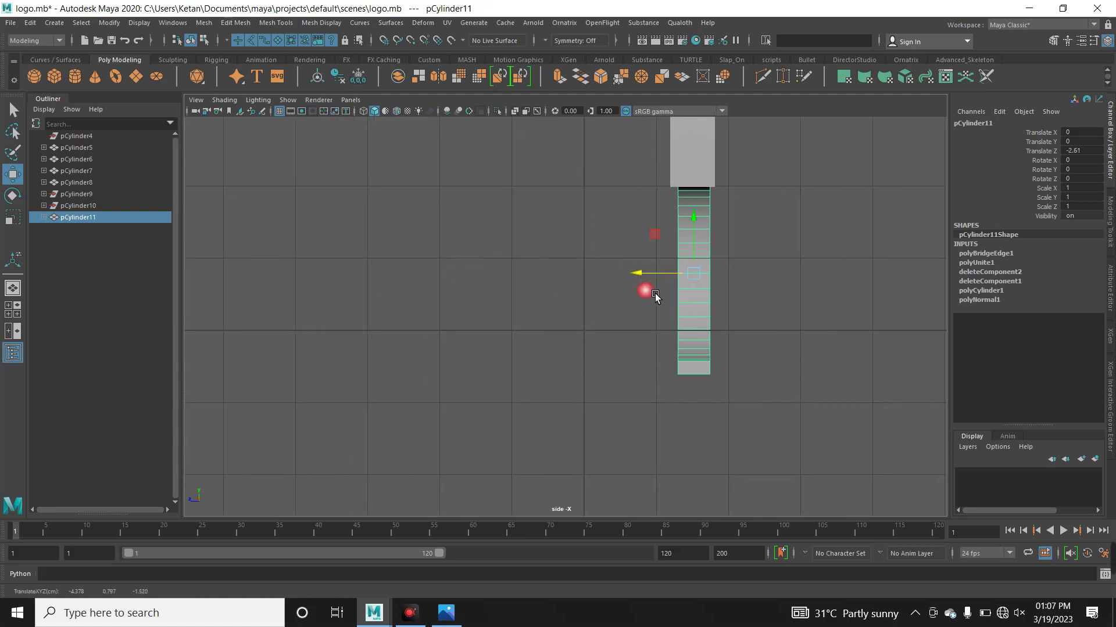
scroll(655, 296, "up", 2)
key("4")
scroll(625, 314, "up", 1)
middle_click_drag(687, 351, 520, 363, "alt")
scroll(589, 347, "up", 1)
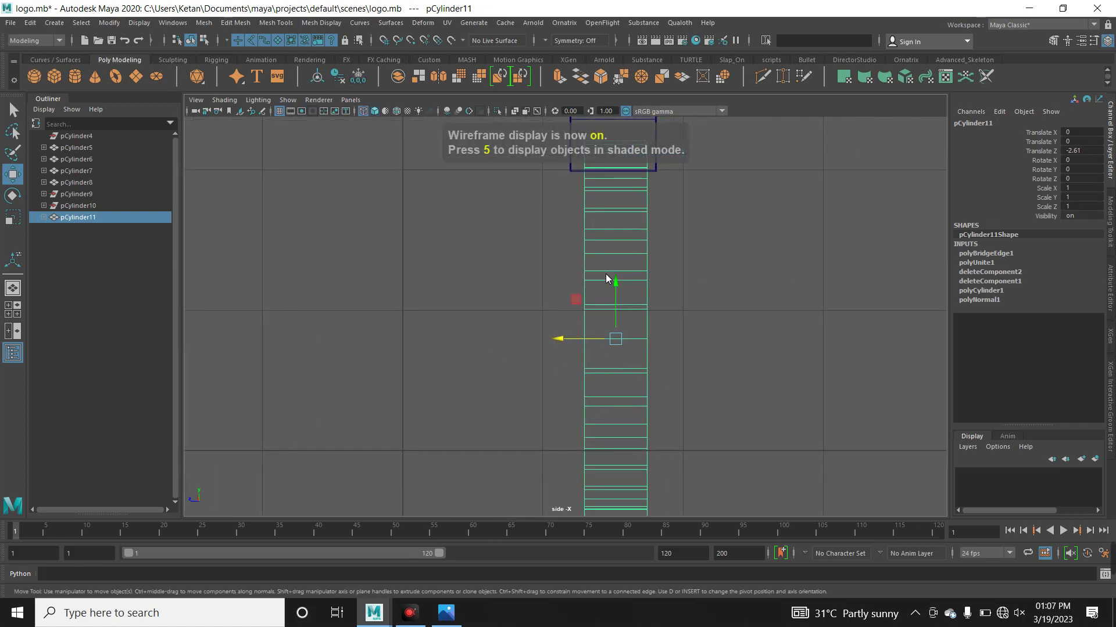
left_click(557, 261)
scroll(595, 287, "down", 2)
Push the band's left and right vertex columns slightly outward to thicken it
left_click_drag(448, 170, 610, 444)
scroll(660, 249, "up", 2)
left_click_drag(540, 338, 531, 340)
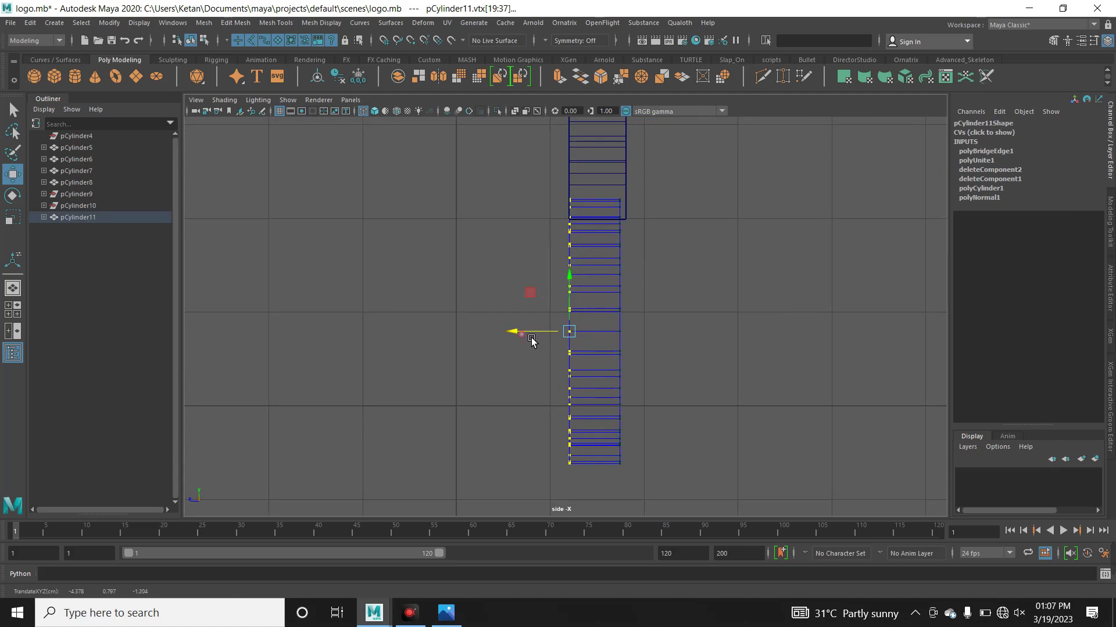
left_click_drag(671, 504, 584, 160)
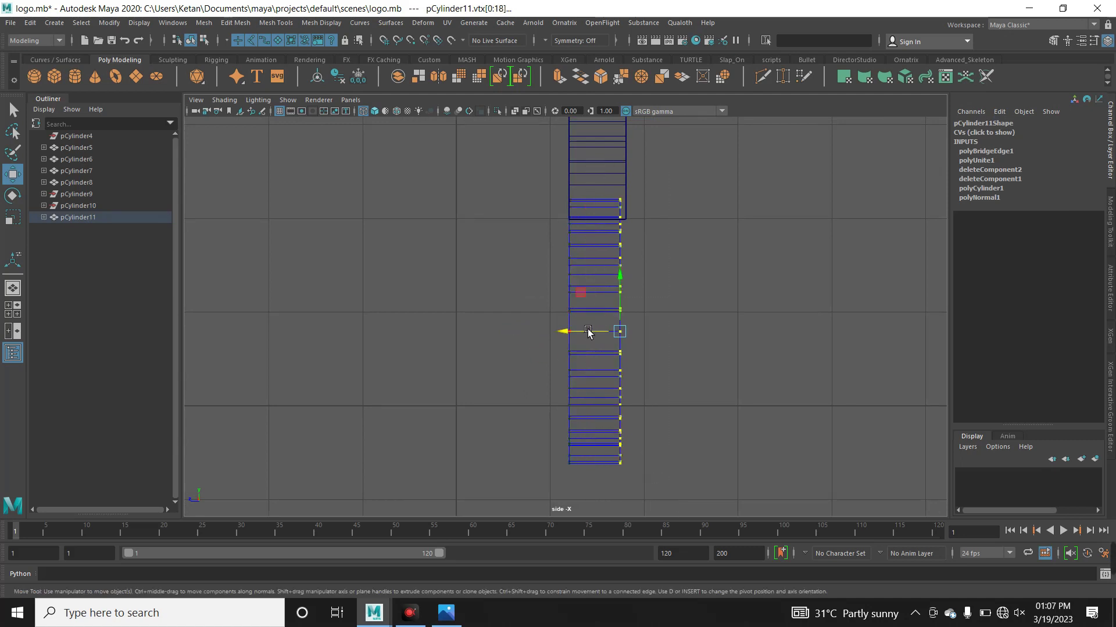
left_click_drag(586, 336, 590, 338)
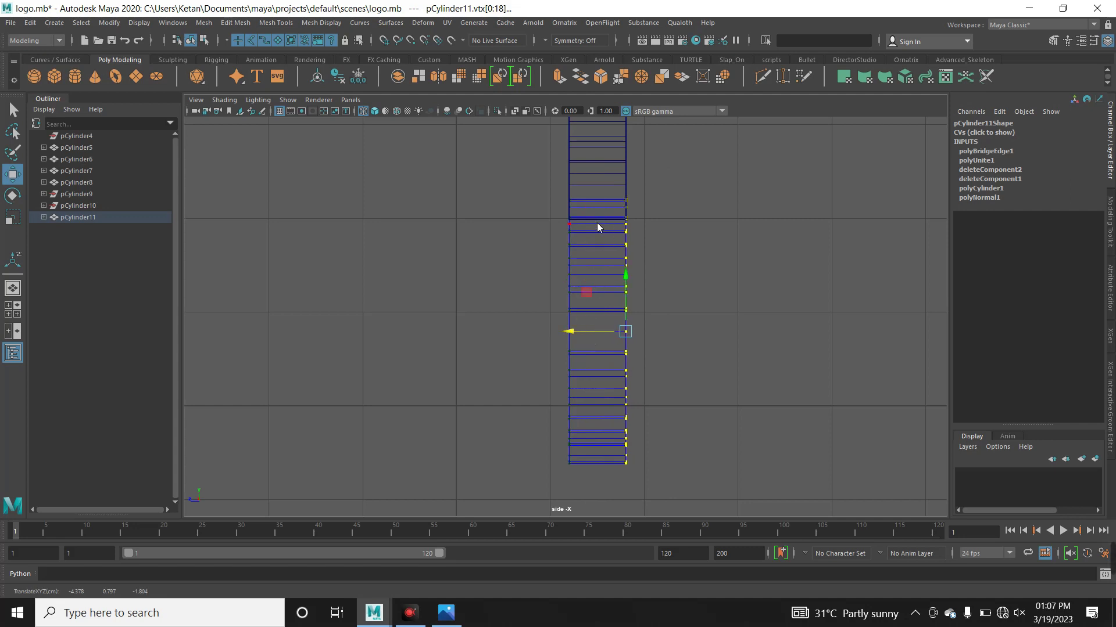
key("F8")
key("space")
left_click_drag(664, 229, 673, 207)
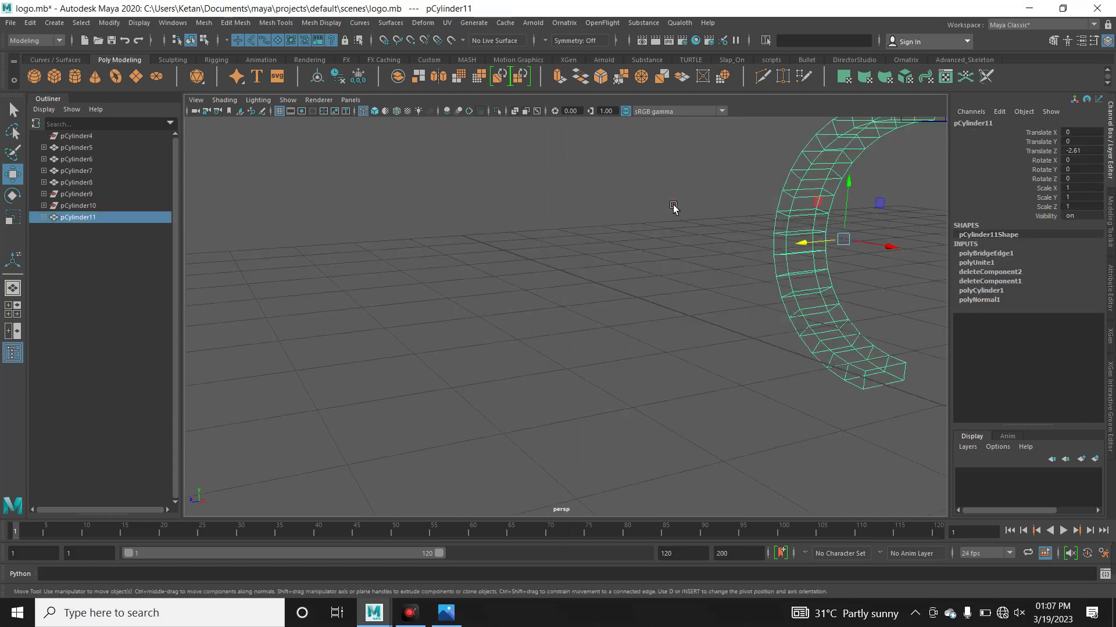
Restore shaded display and duplicate the C arc as pCylinder12, shifted right to Translate X 1.77
key("5")
mouse_move(725, 301)
left_mouse_down("alt")
mouse_move(630, 326)
mouse_move(494, 311)
mouse_move(579, 376)
mouse_move(668, 368)
mouse_move(584, 404)
mouse_move(821, 399)
mouse_move(590, 406)
mouse_move(756, 406)
mouse_move(717, 389)
mouse_move(590, 415)
mouse_move(549, 357)
left_mouse_up("alt")
left_click(688, 397)
key("space")
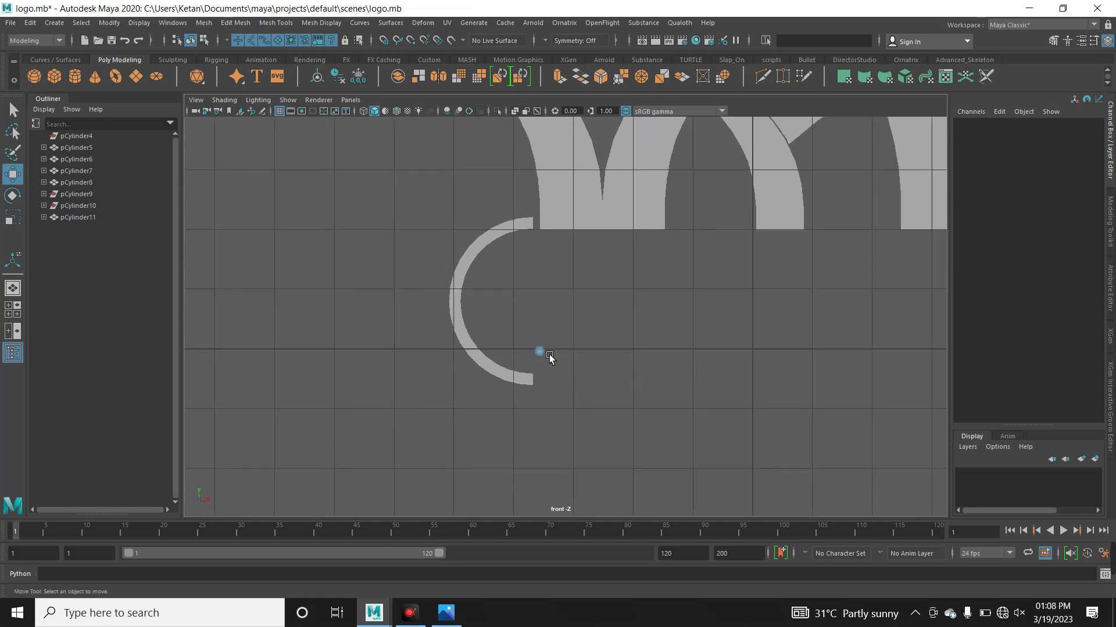
left_click(473, 280)
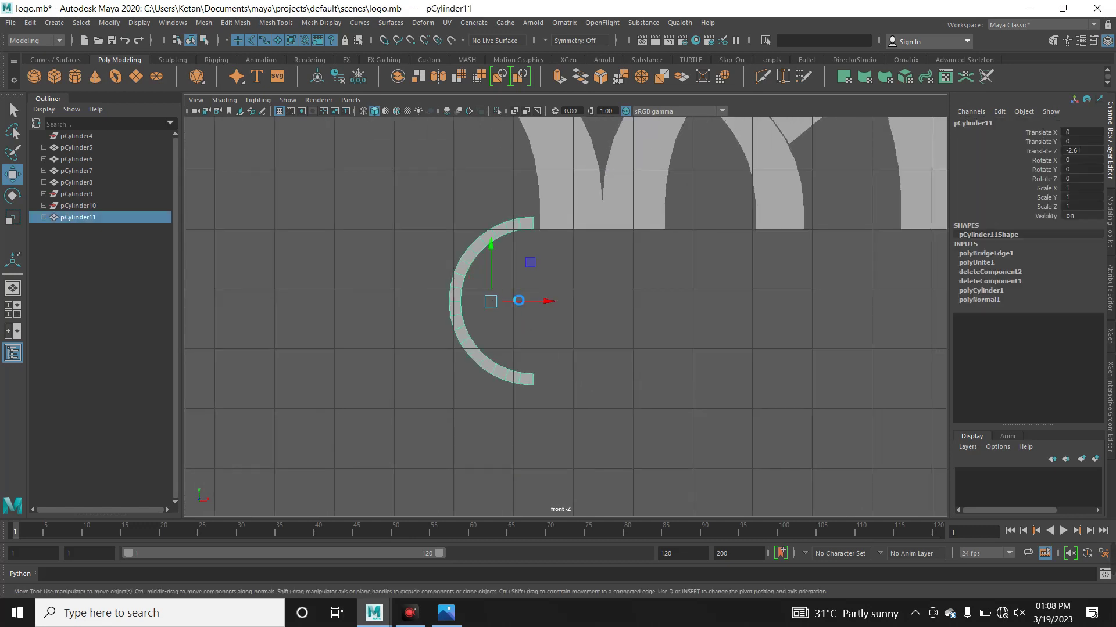
key("ctrl+d")
mouse_move(552, 302)
left_mouse_down()
mouse_move(660, 311)
mouse_move(536, 346)
mouse_move(566, 339)
left_mouse_up()
Shrink pCylinder12 to a small arc and raise it to Translate Y 0.54
key("r")
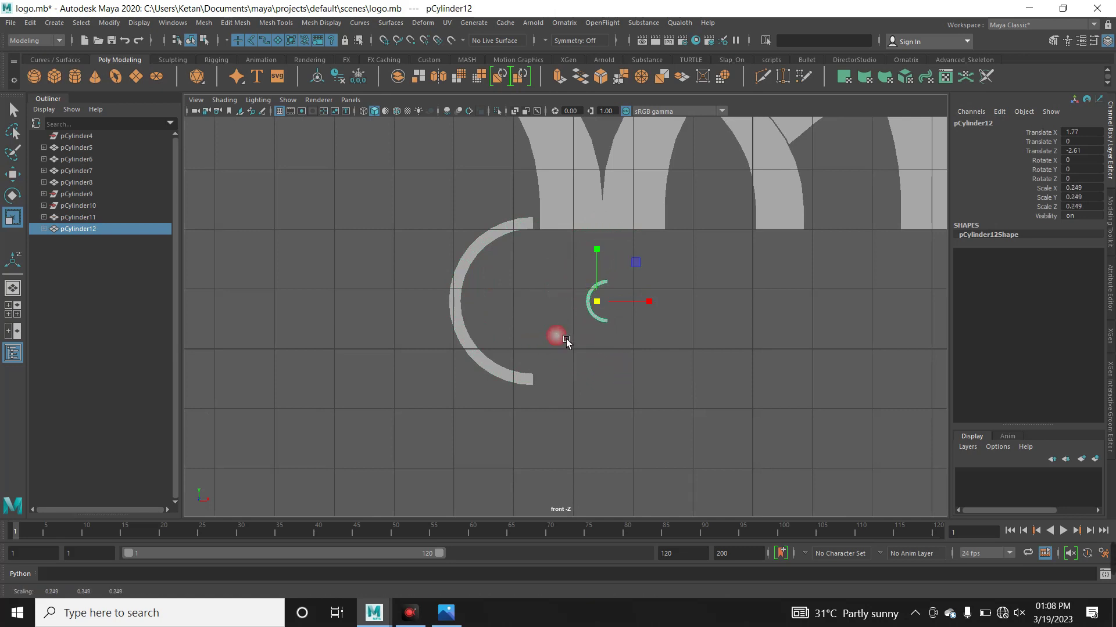
key("w")
right_click_drag(565, 324, 804, 319, "alt")
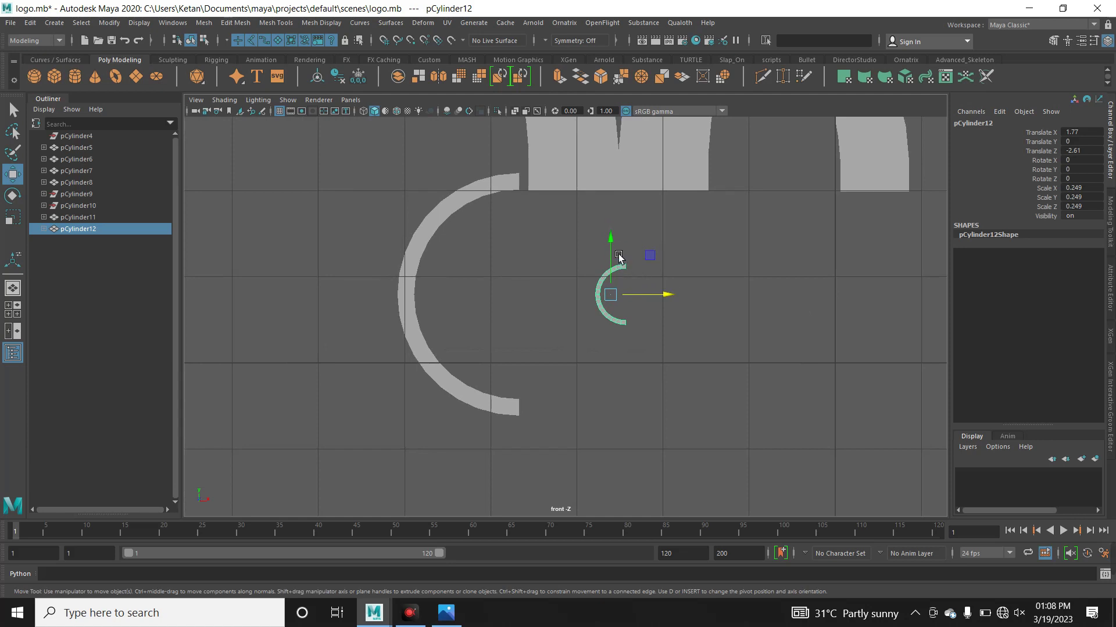
left_click_drag(619, 254, 621, 208)
key("r")
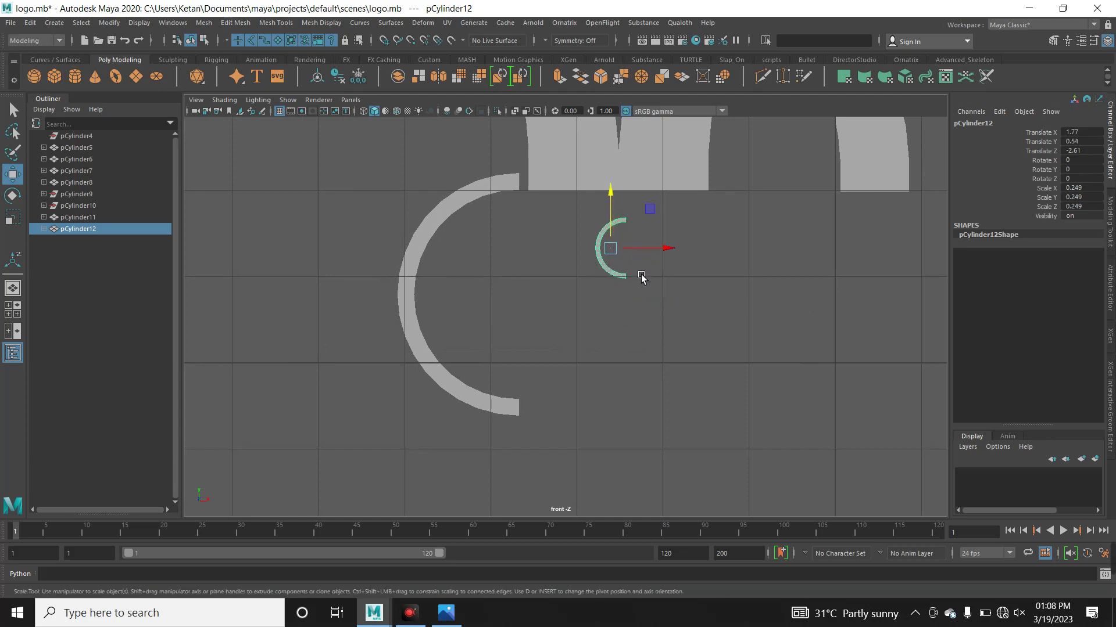
left_click_drag(622, 255, 633, 251)
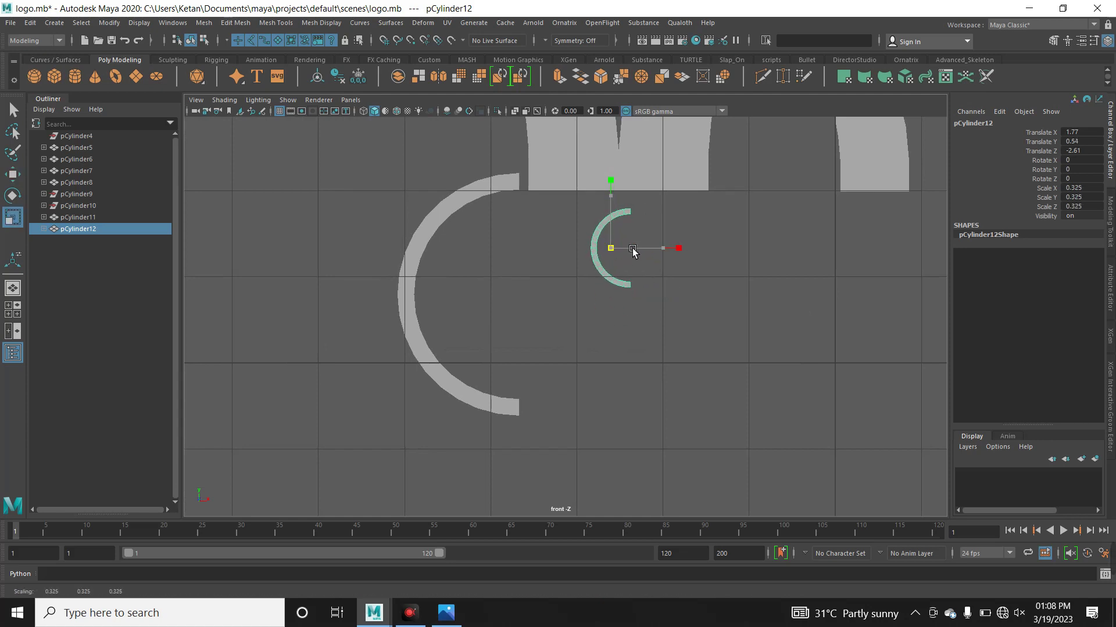
Flip the small arc to Rotate Z -180 and scale it up to 0.371
key("e")
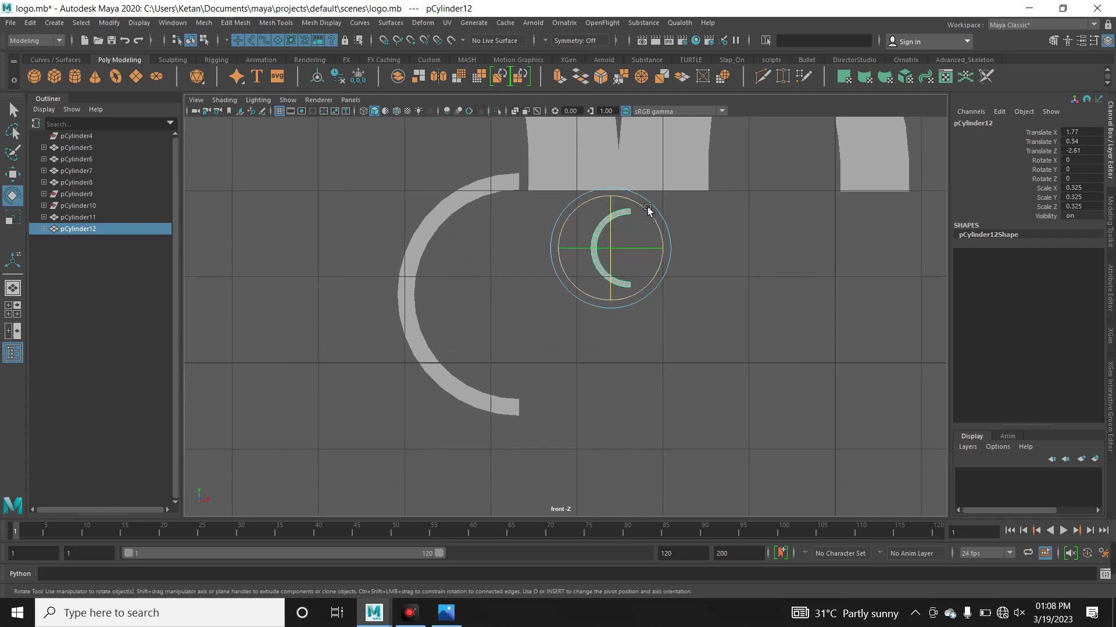
mouse_move(648, 209)
left_mouse_down()
mouse_move(649, 298)
mouse_move(610, 304)
mouse_move(678, 269)
mouse_move(662, 224)
mouse_move(660, 276)
mouse_move(646, 284)
mouse_move(669, 227)
mouse_move(670, 271)
left_mouse_up()
left_click_drag(669, 232, 665, 280)
key("w")
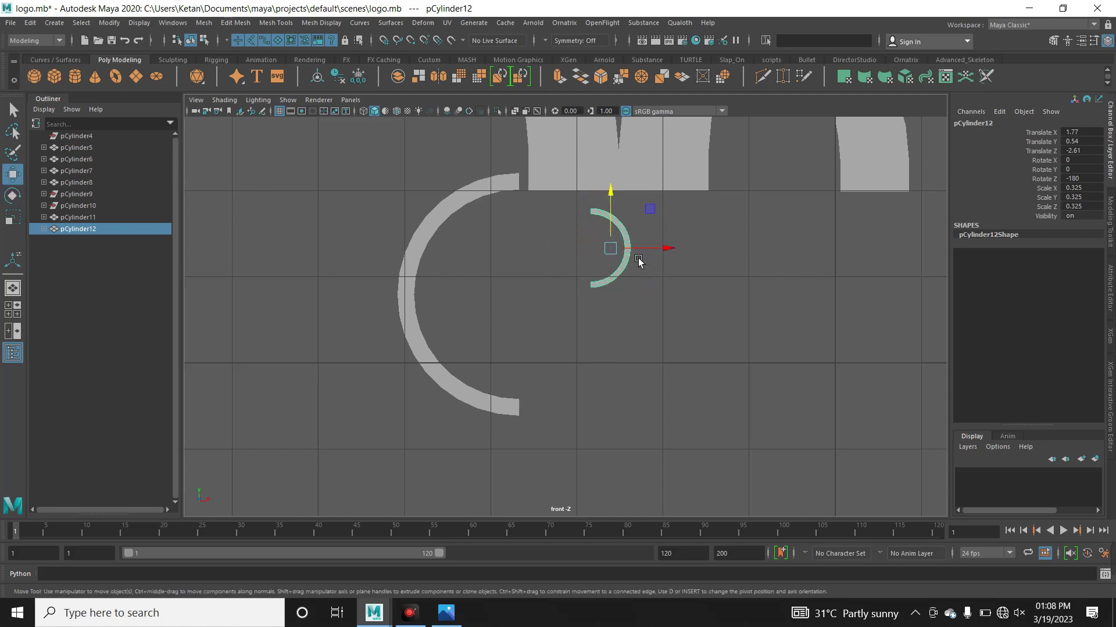
key("r")
mouse_move(619, 254)
left_mouse_down()
mouse_move(639, 254)
mouse_move(619, 258)
left_mouse_up()
scroll(557, 270, "up", 2)
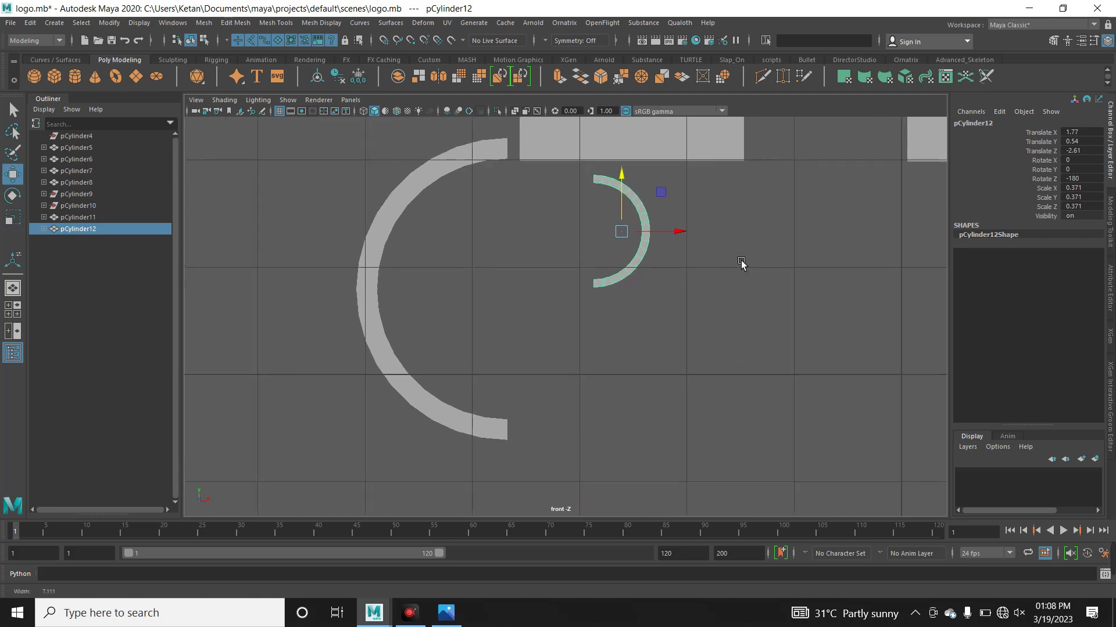
key("space")
Select both end faces of the small arc and extrude them in world-axis alignment
left_click(660, 289)
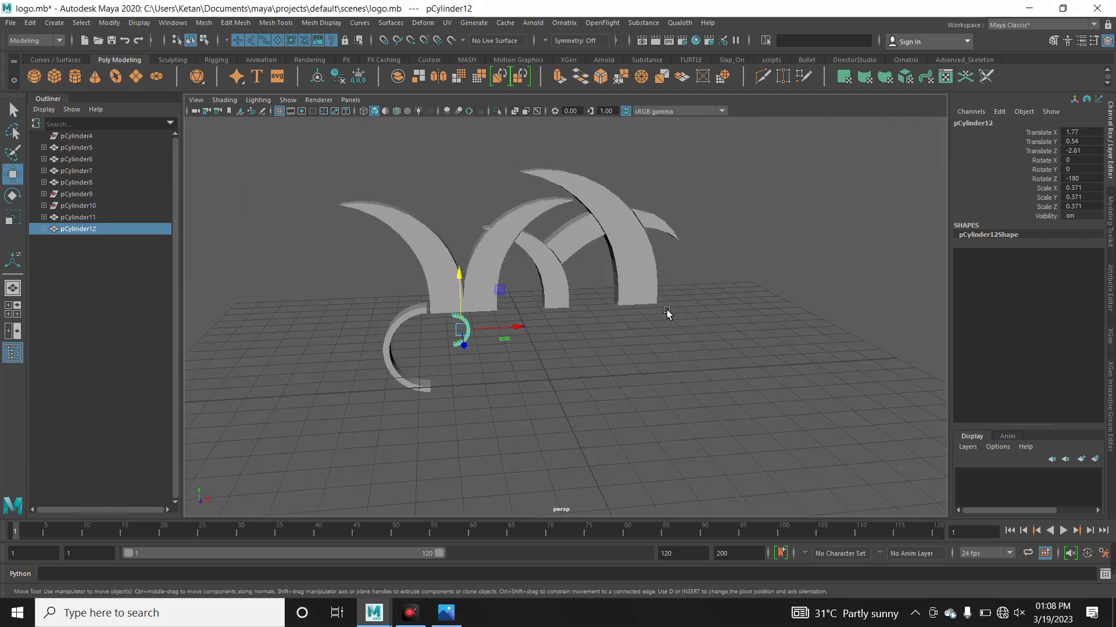
left_click_drag(657, 329, 653, 358, "alt")
scroll(829, 368, "up", 3)
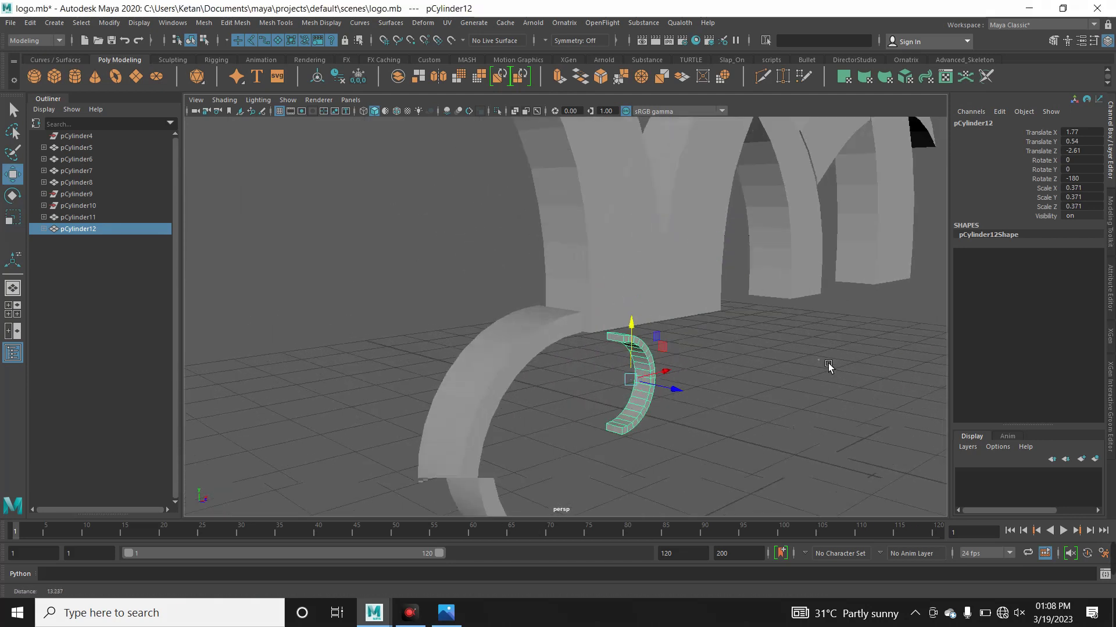
scroll(769, 306, "up", 2)
right_click(673, 233)
right_click_drag(673, 234, 672, 265)
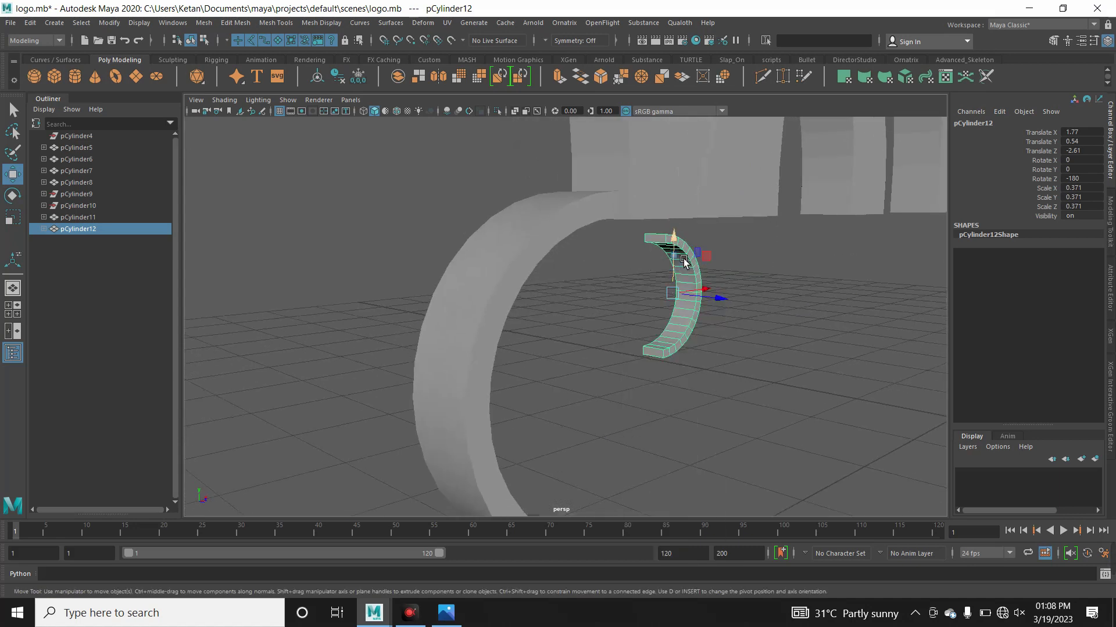
left_click(653, 239)
left_click(664, 367, "shift")
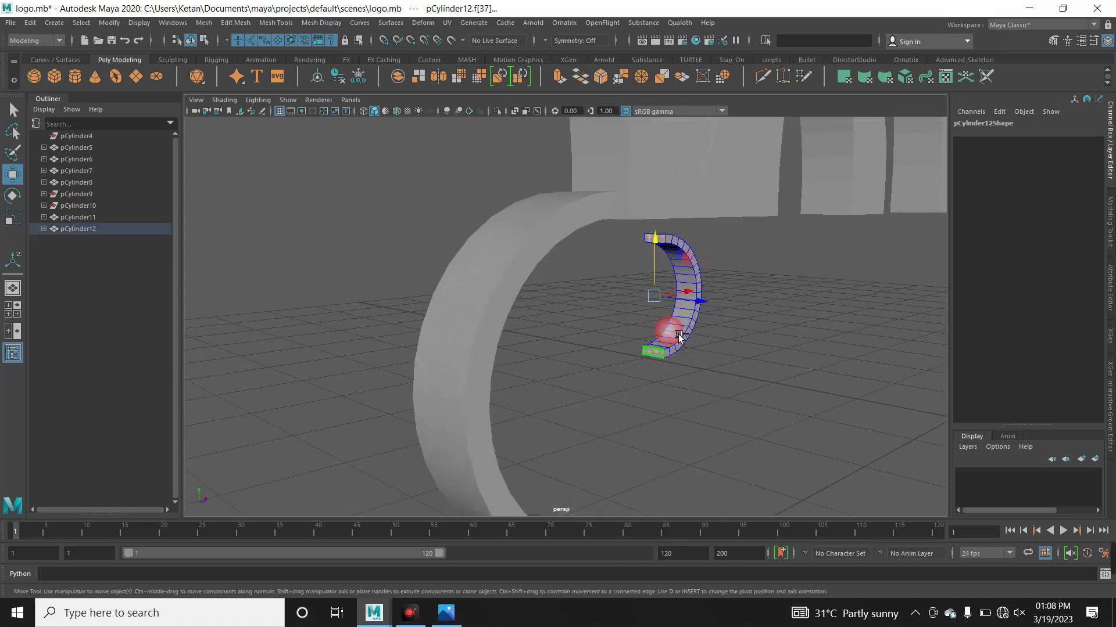
key("ctrl+e")
left_click(691, 297)
In front view, pull the extruded ends sideways and extrude them again to the left
key("space")
left_click_drag(652, 307, 651, 312)
scroll(802, 319, "up", 3)
scroll(780, 331, "up", 3)
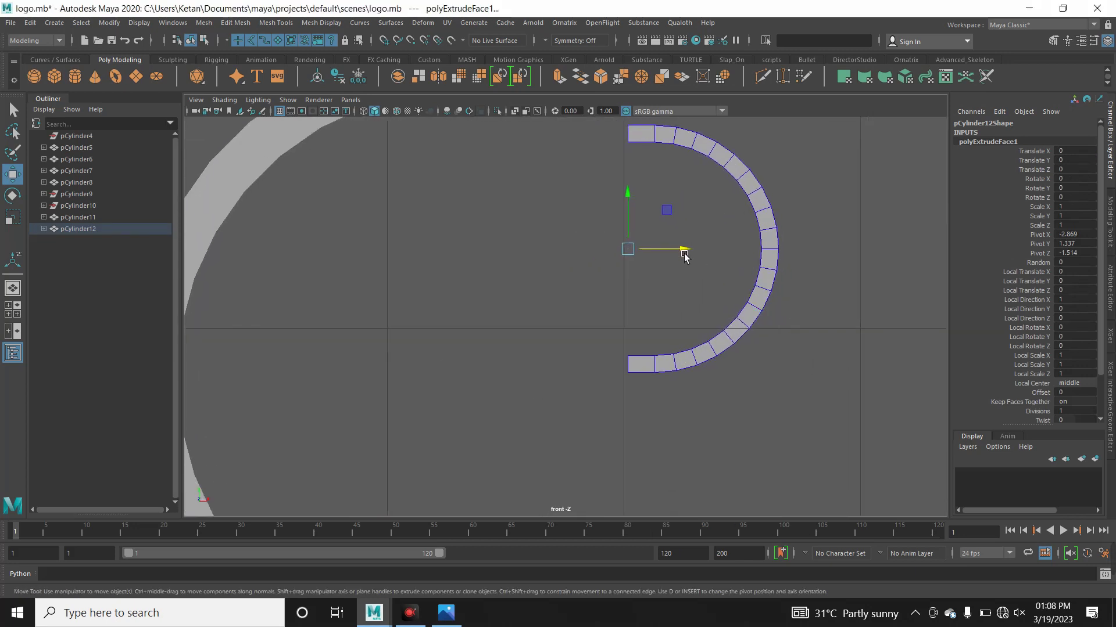
left_click_drag(690, 254, 669, 254)
key("ctrl+e")
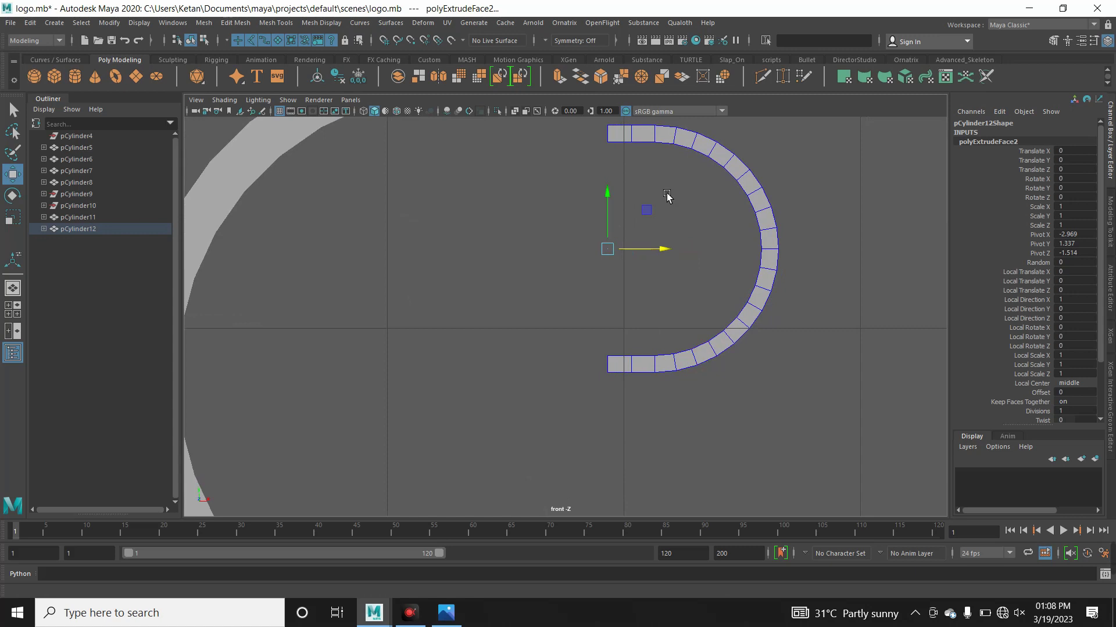
Back in perspective, delete one extruded end face and select the arc's other end face
key("space")
left_click(677, 224)
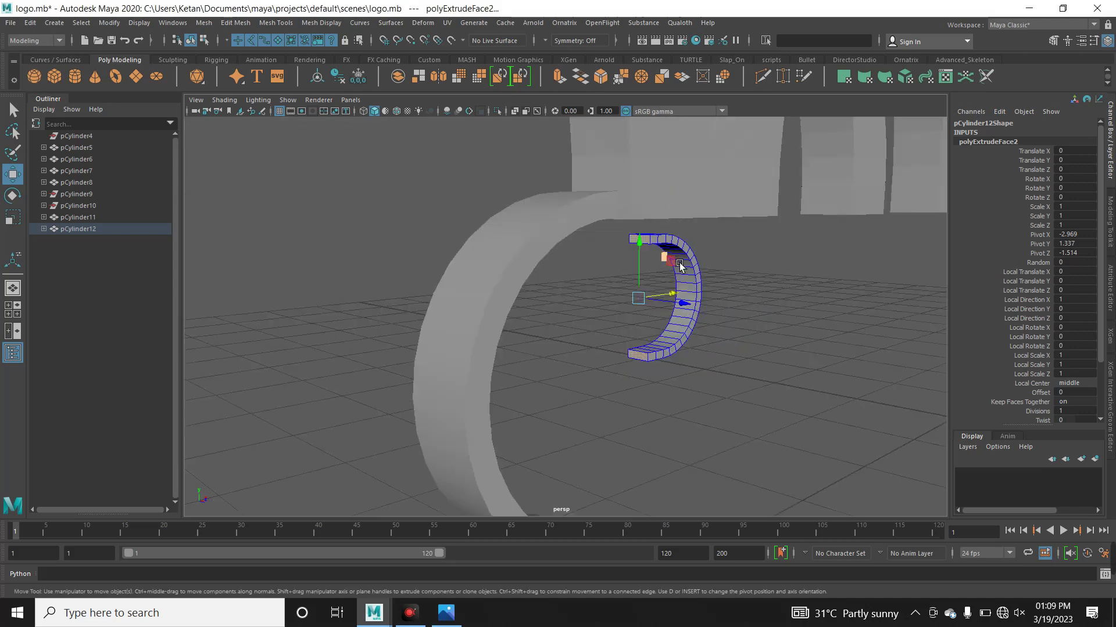
left_click_drag(745, 379, 682, 344, "alt")
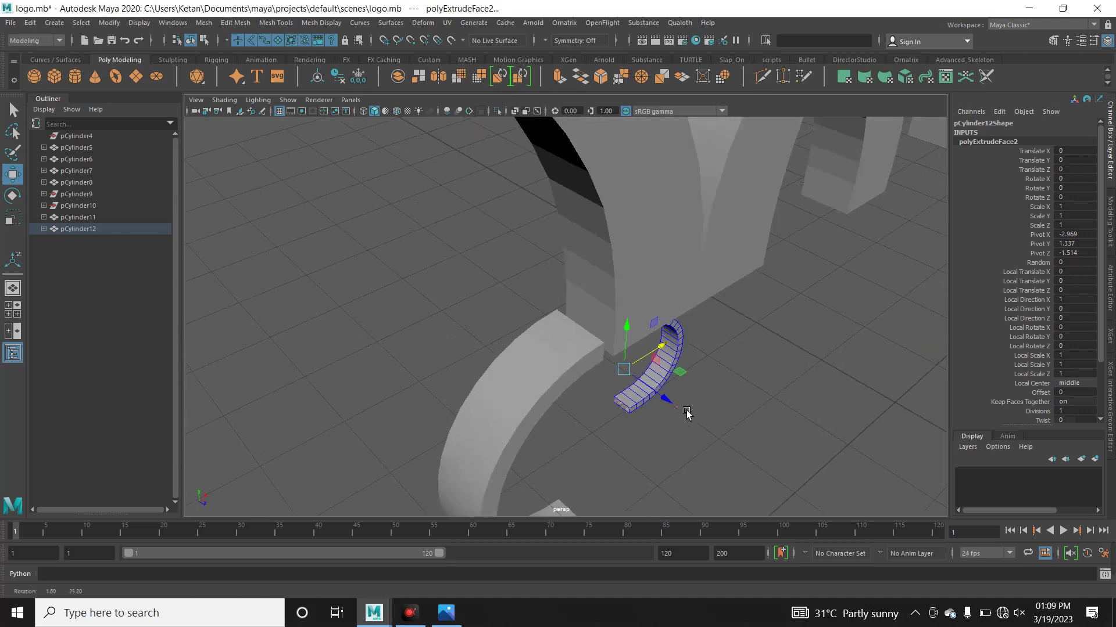
mouse_move(682, 344)
right_mouse_down("alt")
mouse_move(893, 347)
mouse_move(854, 256)
right_mouse_up("alt")
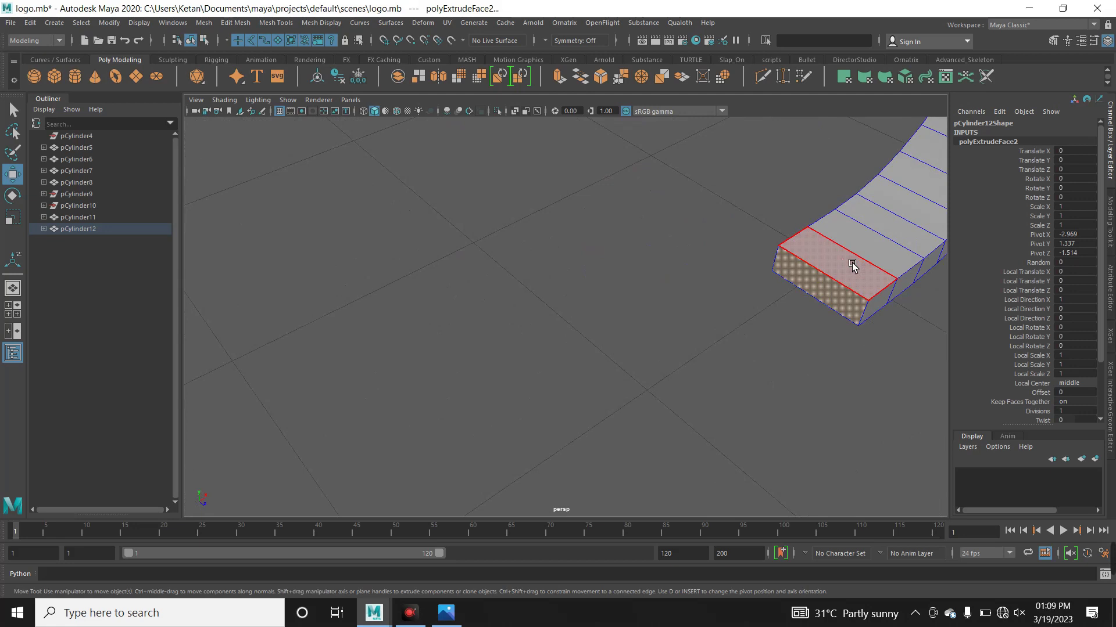
left_click(852, 264)
key("Delete")
mouse_move(854, 262)
left_mouse_down("alt")
mouse_move(846, 346)
mouse_move(836, 273)
mouse_move(625, 186)
left_mouse_up("alt")
left_click(617, 178)
key("Delete")
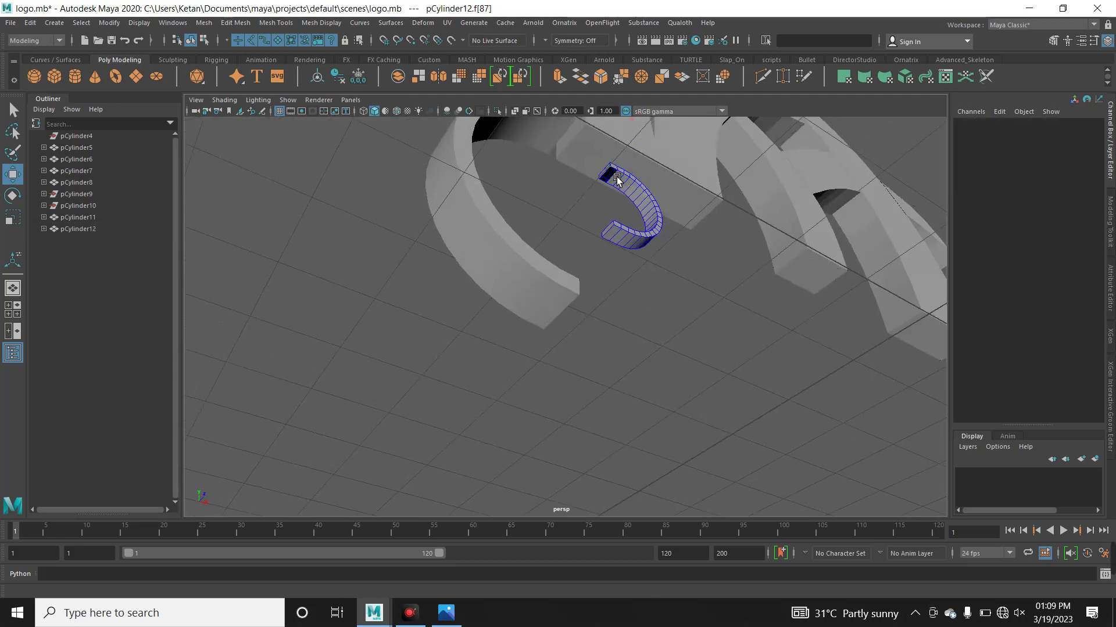
right_click(619, 180)
left_click(619, 180)
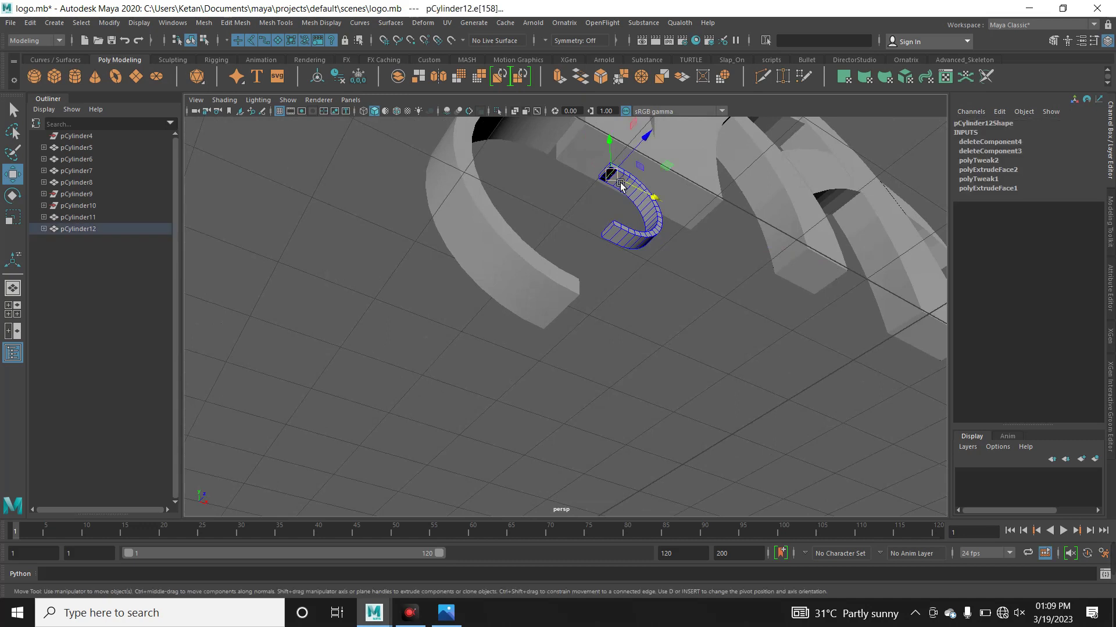
mouse_move(604, 265)
left_mouse_down("alt")
mouse_move(649, 318)
mouse_move(597, 264)
left_mouse_up("alt")
left_click(605, 261)
left_click(613, 180, "shift")
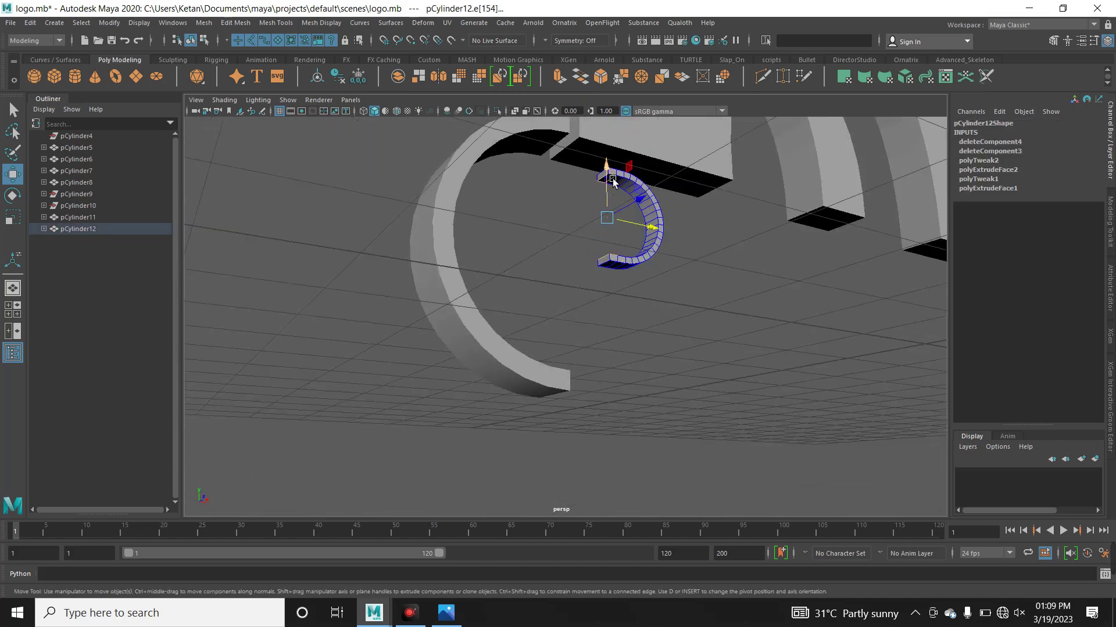
left_click(585, 85)
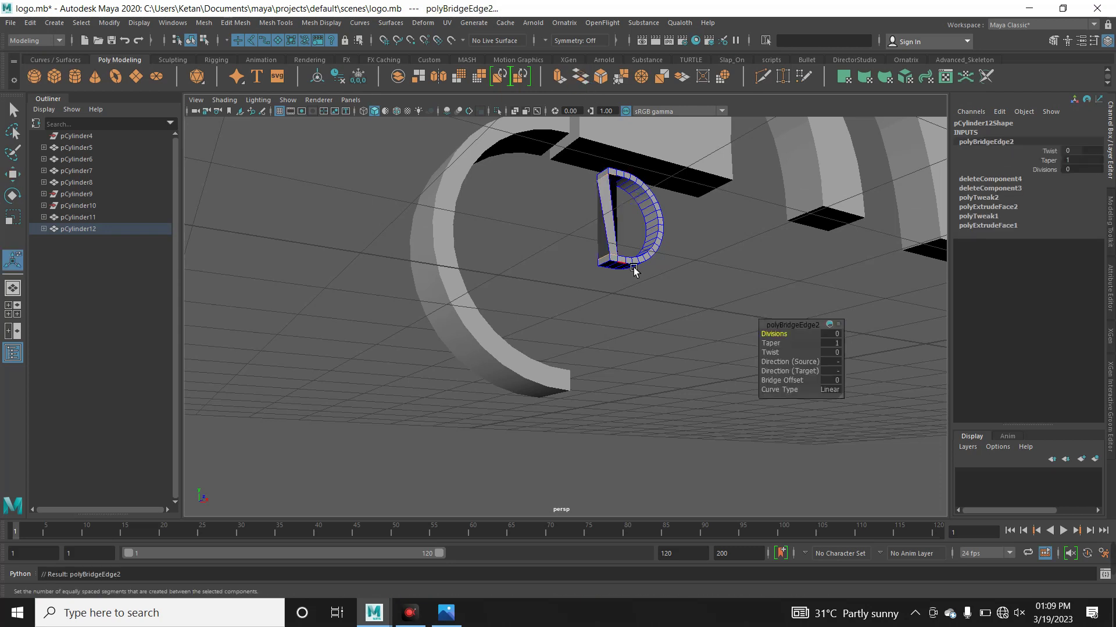
key("ctrl+z")
mouse_move(624, 189)
left_mouse_down("alt")
mouse_move(722, 366)
mouse_move(620, 373)
left_mouse_up("alt")
right_click_drag(619, 373, 807, 335, "alt")
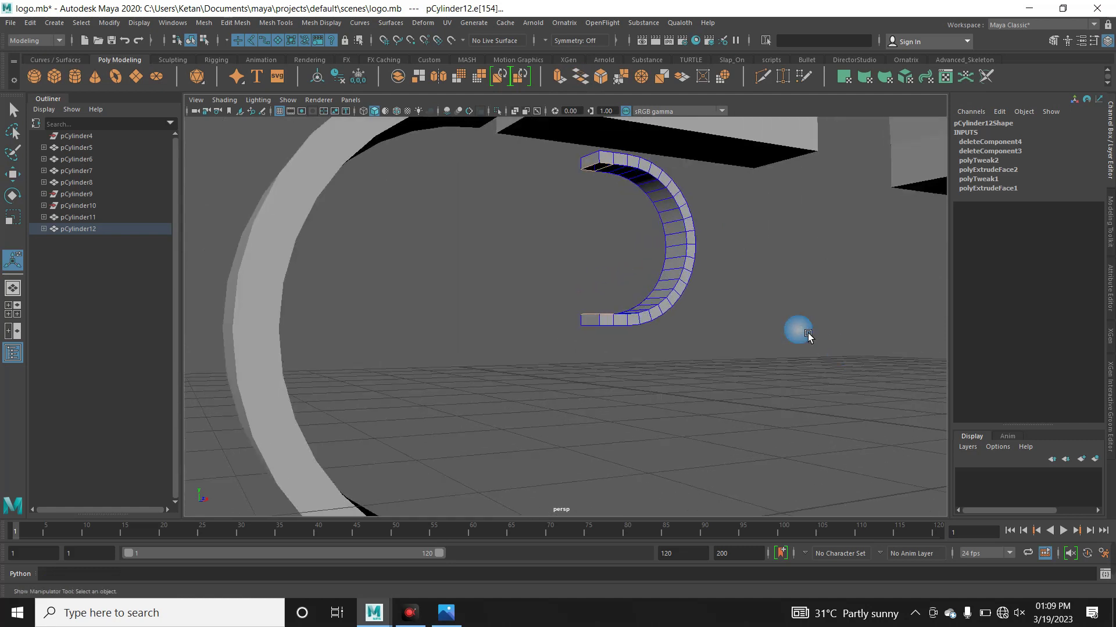
Extrude the arc's top and bottom end edges toward each other, undoing a trial bridge
left_click(603, 171)
key("ctrl+e")
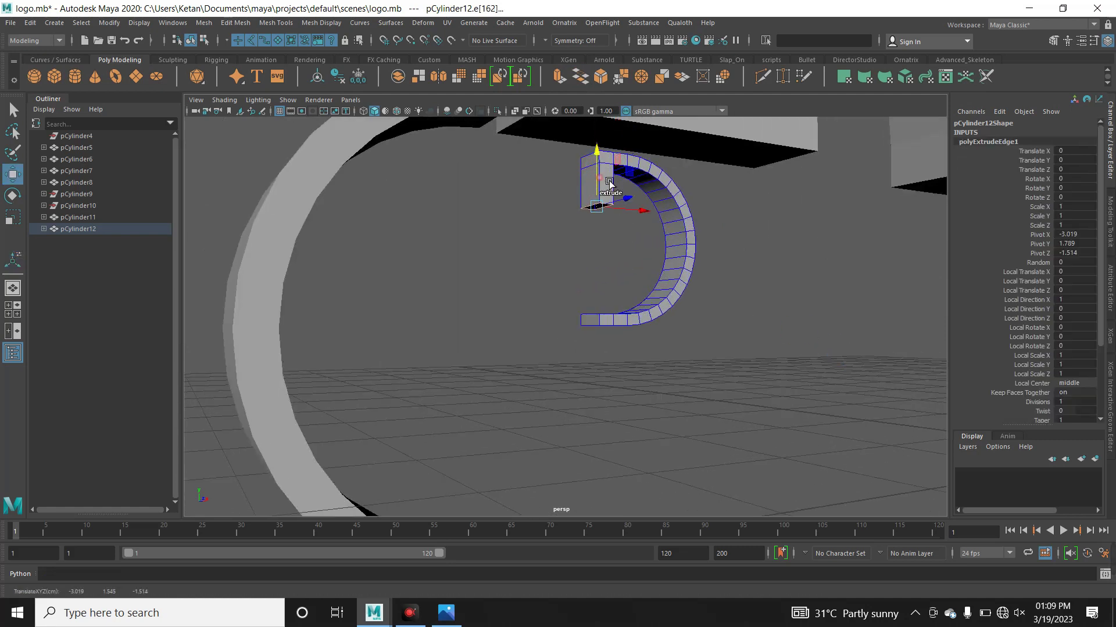
left_click(604, 321)
key("ctrl+e")
left_click_drag(604, 273, 608, 234)
left_click(596, 205, "shift")
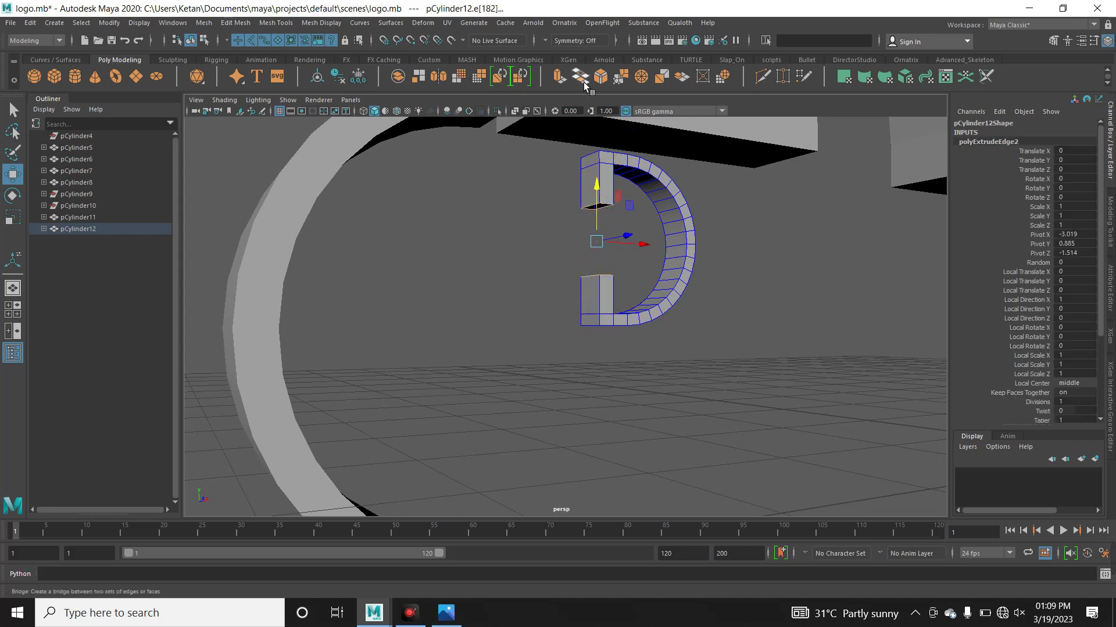
left_click(584, 86)
key("ctrl+z")
Zoom in on the stem gap and, in wireframe, bridge the first pair of edges
left_click(607, 224)
mouse_move(663, 331)
left_mouse_down("alt")
mouse_move(640, 360)
mouse_move(605, 371)
left_mouse_up("alt")
right_click_drag(605, 371, 816, 341, "alt")
middle_click_drag(817, 342, 767, 426, "alt")
right_click_drag(767, 426, 762, 449, "alt")
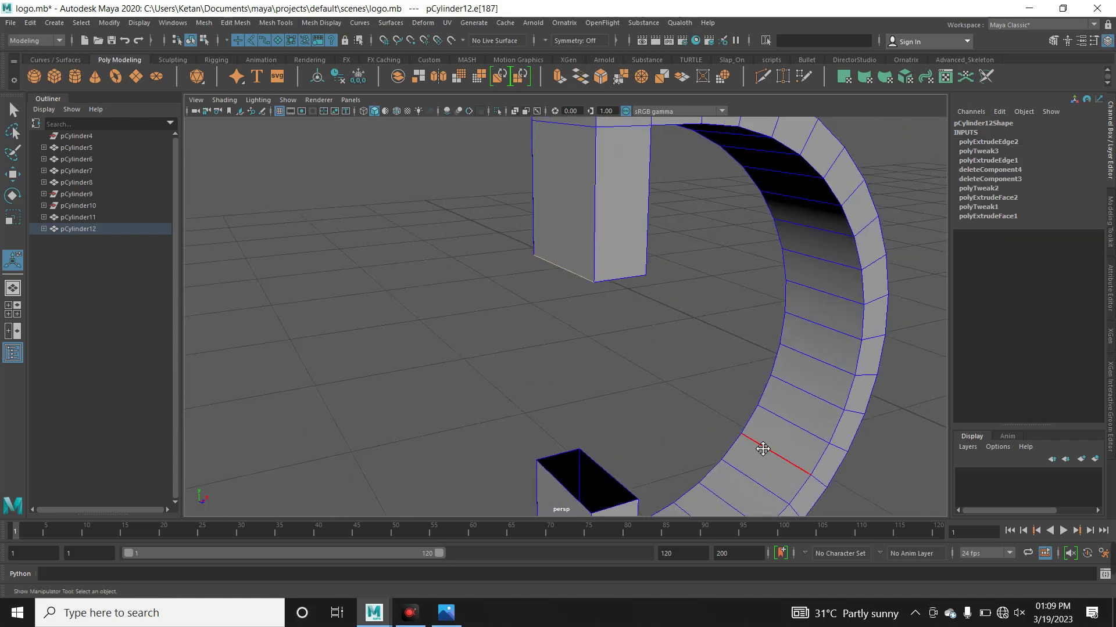
left_click_drag(762, 449, 617, 426, "alt")
left_click(638, 421)
key("4")
left_click(668, 204, "shift")
left_click(580, 76)
Bridge the remaining edge pairs to close the D's straight stem
left_click(604, 256)
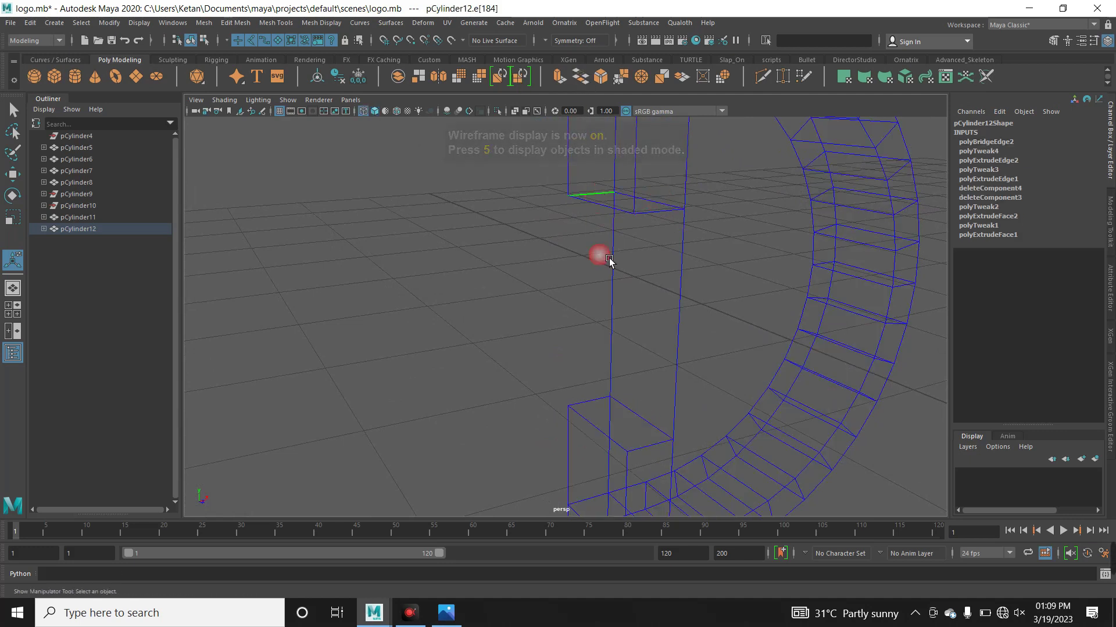
left_click(602, 406, "shift")
left_click(580, 76)
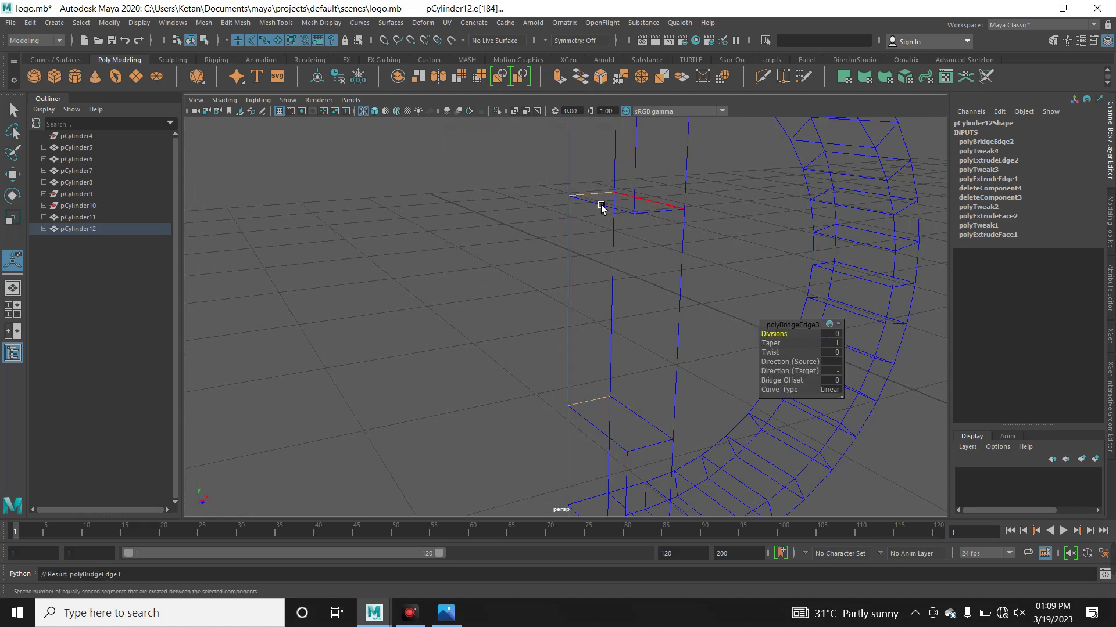
left_click(609, 210)
left_click(607, 444, "shift")
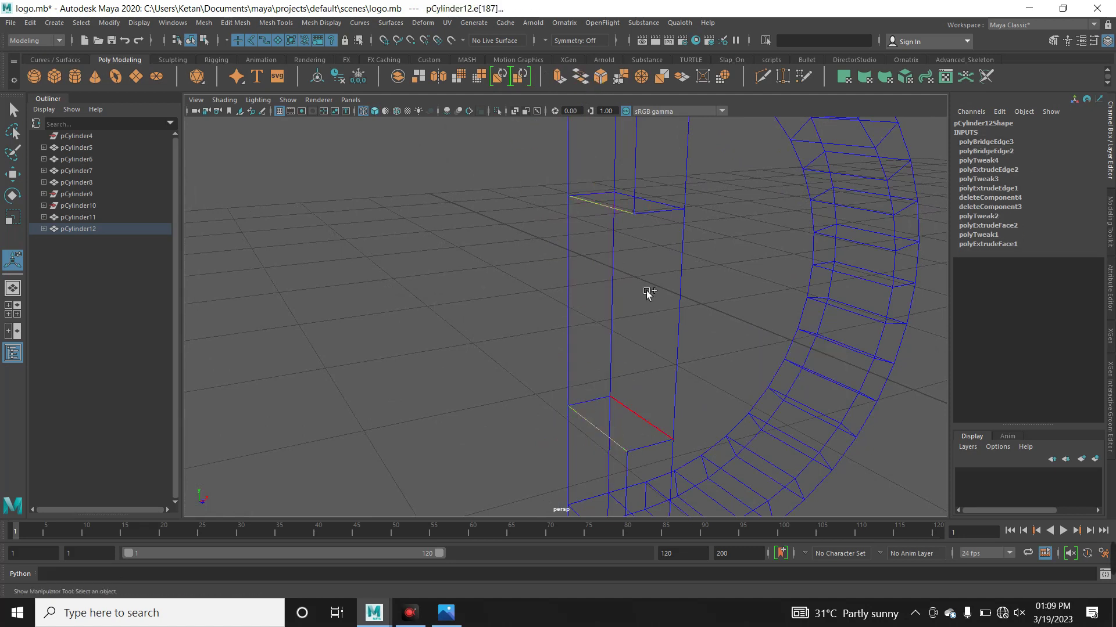
left_click(660, 213, "shift")
left_click(660, 441, "shift")
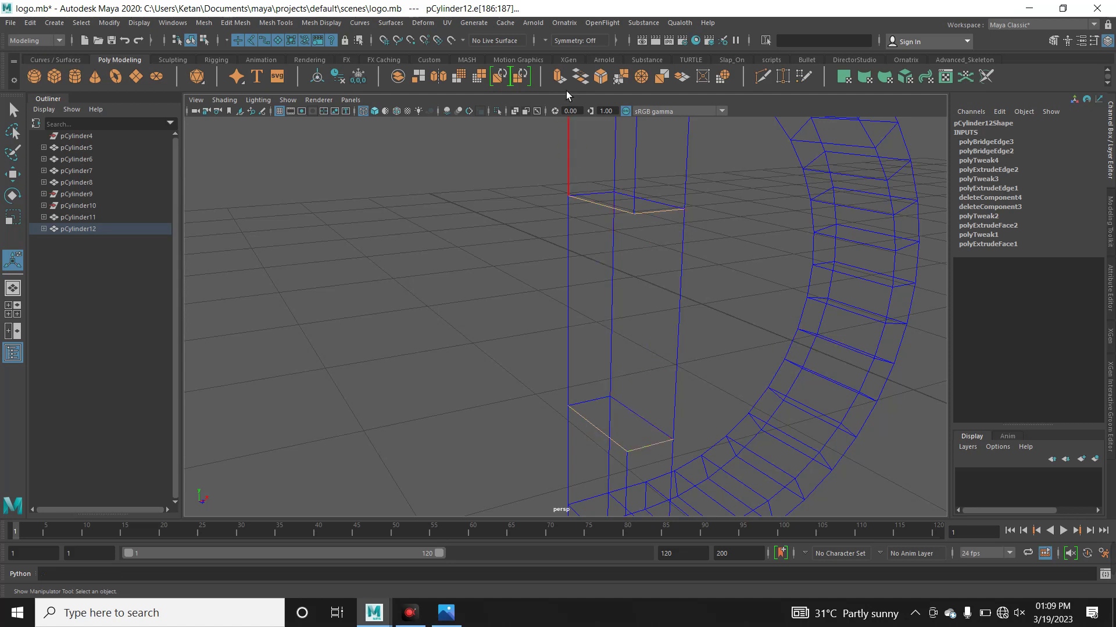
left_click(579, 76)
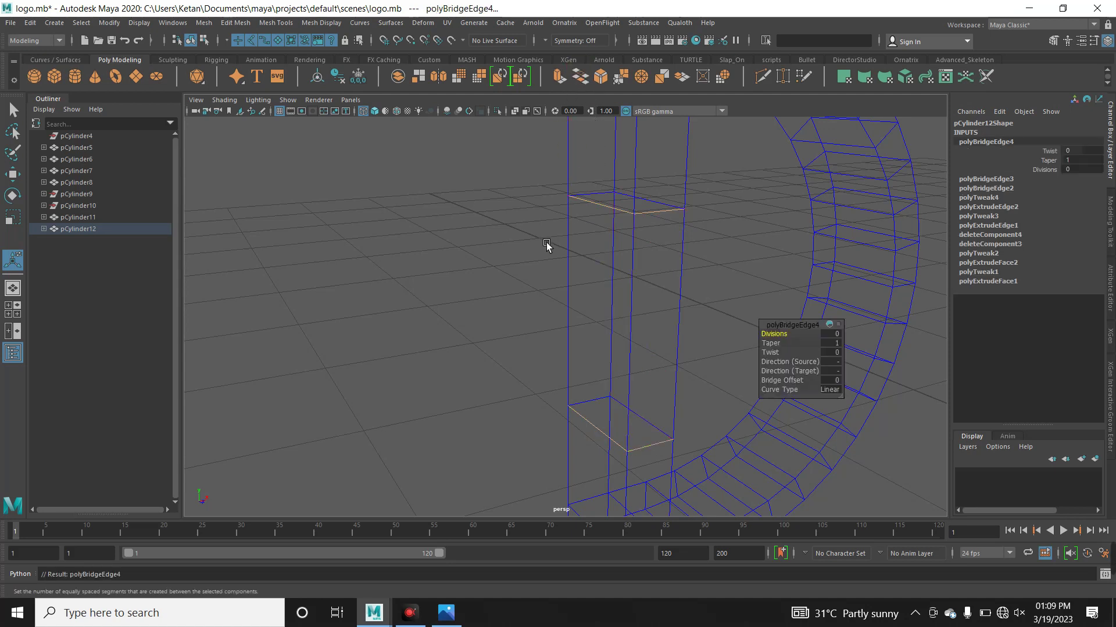
Return to shaded display, delete the leftover stem edge, and go back to object selection
key("5")
left_click(630, 216)
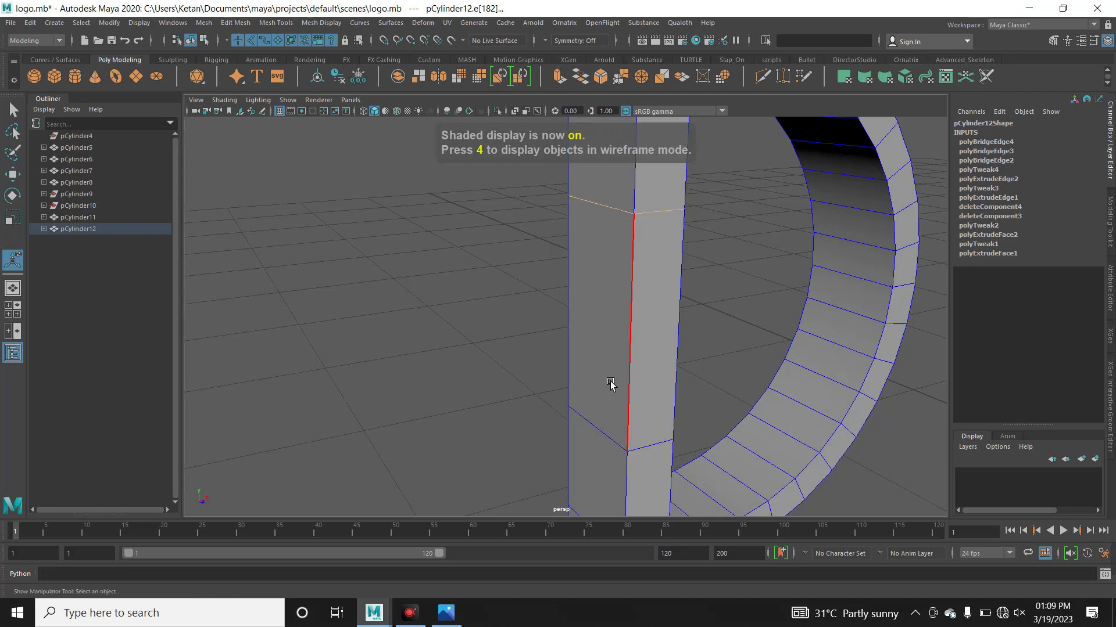
key("ctrl+Delete")
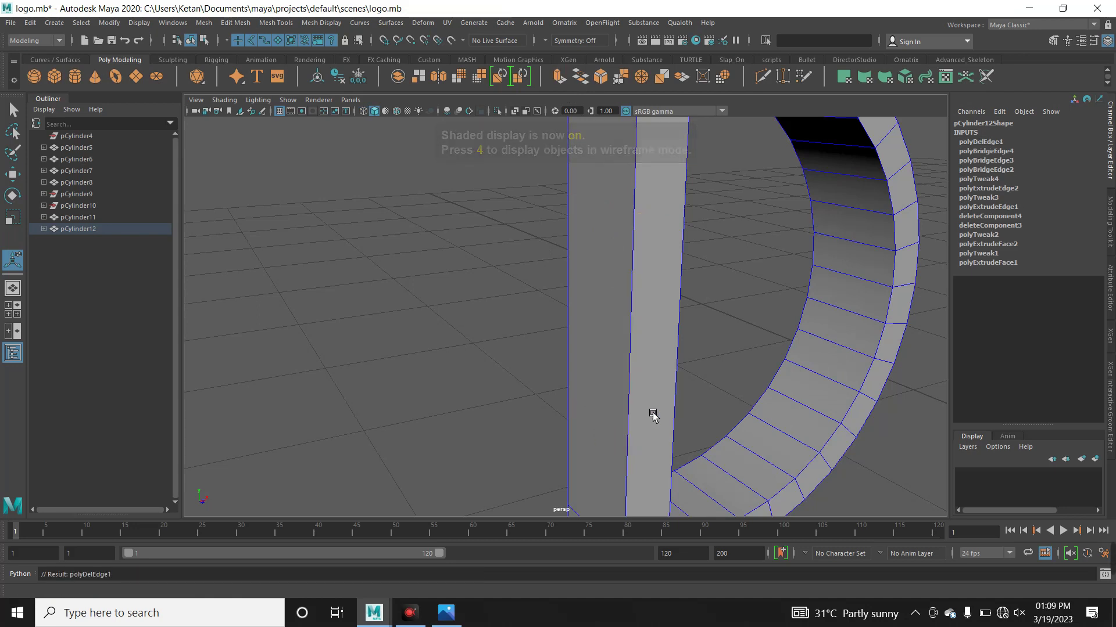
scroll(652, 413, "down", 5)
right_click(576, 296)
right_click_drag(580, 316, 617, 281)
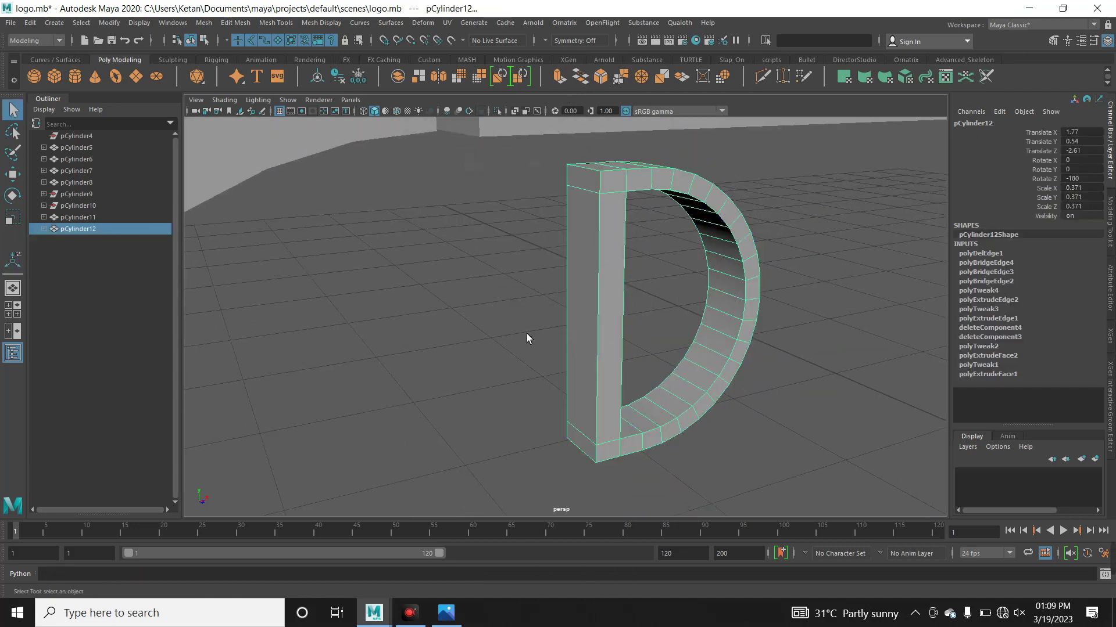
Deselect the D and frame it with the C ring in the front view
left_click(527, 334)
mouse_move(558, 340)
right_mouse_down("alt")
mouse_move(427, 337)
mouse_move(519, 393)
right_mouse_up("alt")
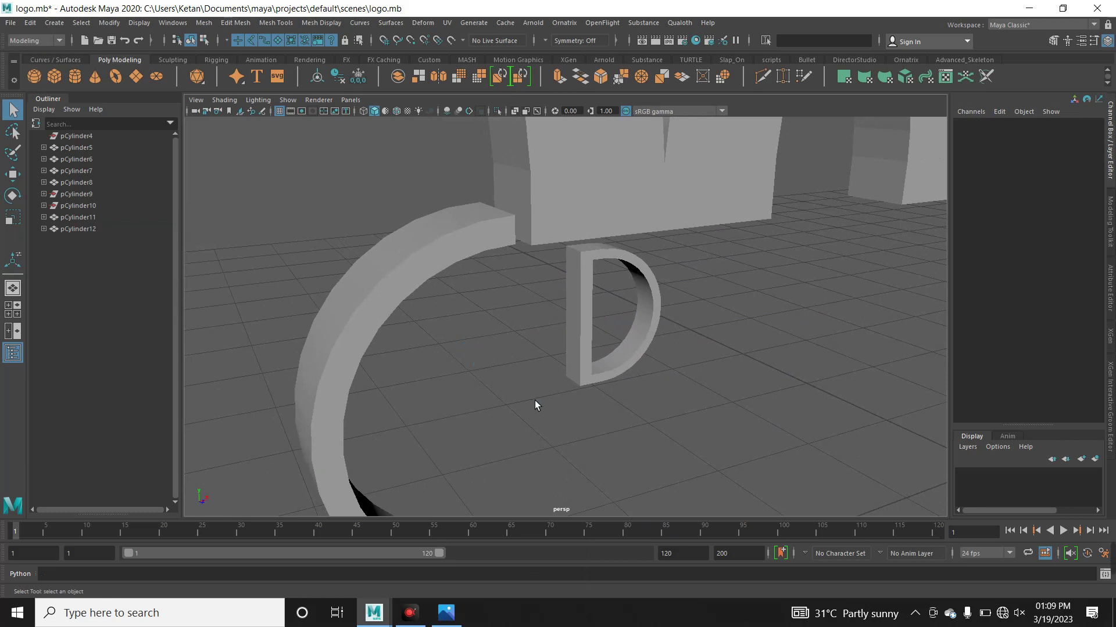
key("space")
left_click_drag(573, 393, 573, 431)
right_click_drag(626, 419, 637, 402, "alt")
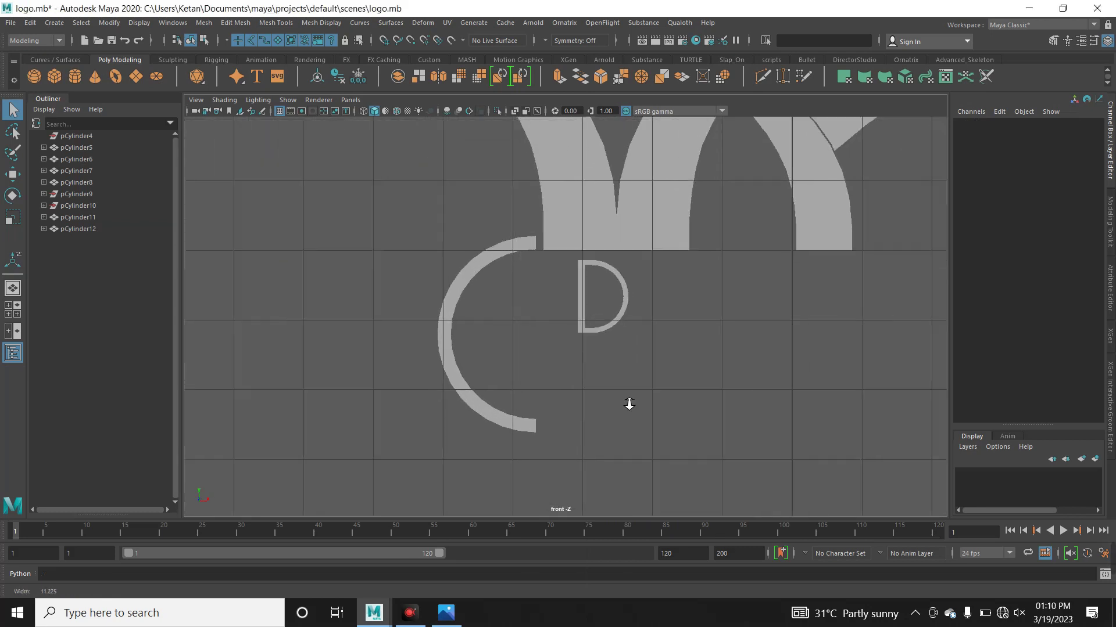
Widen the D slightly by scaling, then select its left column of stem vertices
left_click(584, 290)
key("r")
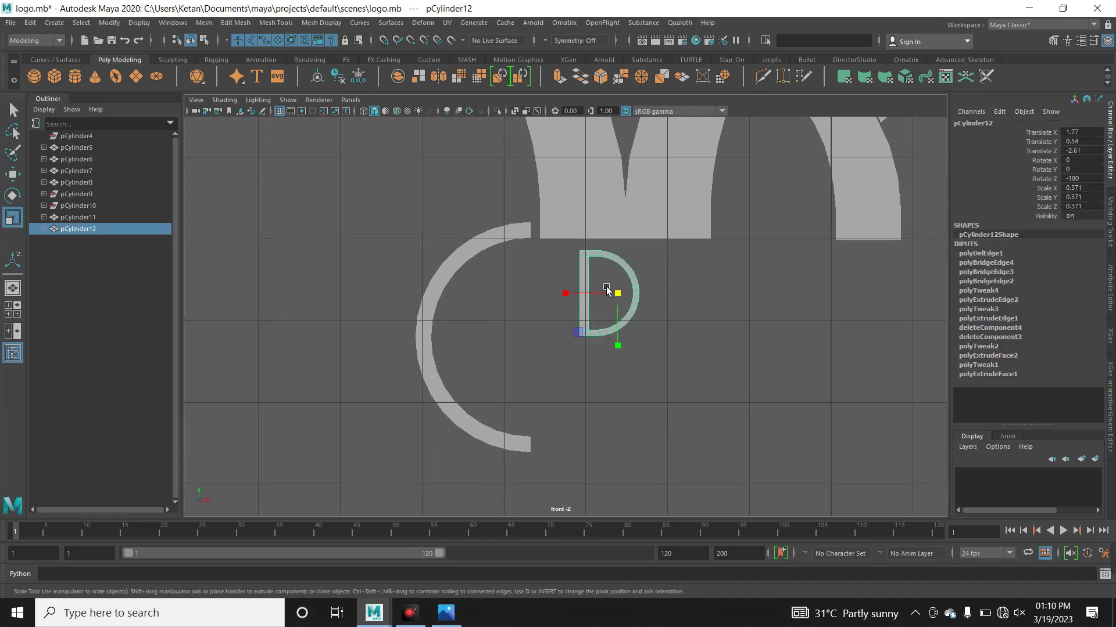
middle_click_drag(602, 306, 592, 300)
right_click_drag(576, 273, 523, 264)
mouse_move(555, 251)
left_mouse_down()
mouse_move(596, 307)
mouse_move(584, 351)
left_mouse_up()
scroll(581, 349, "up", 1)
left_click_drag(549, 300, 551, 300)
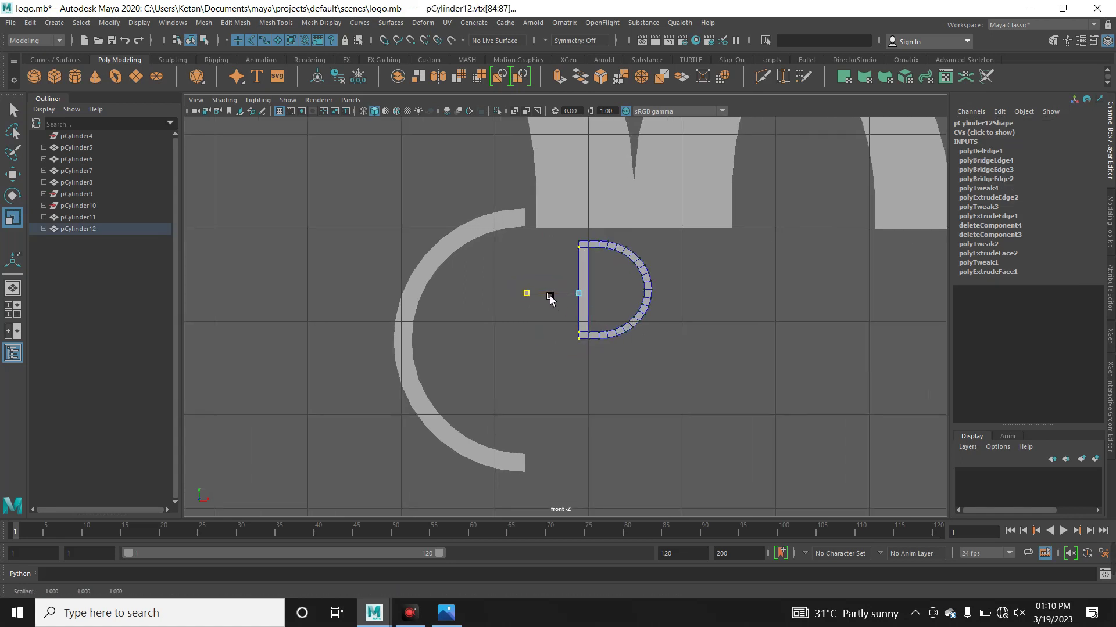
Shift the D's left stem vertices right to match the curve's thickness, then clear the selection
key("w")
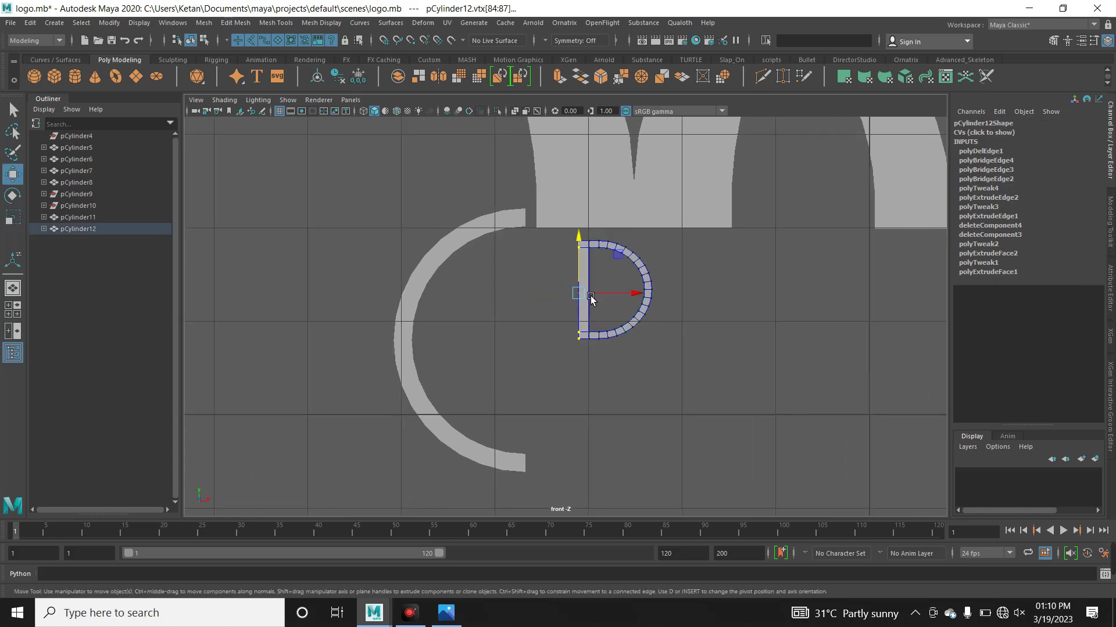
left_click_drag(649, 300, 651, 299)
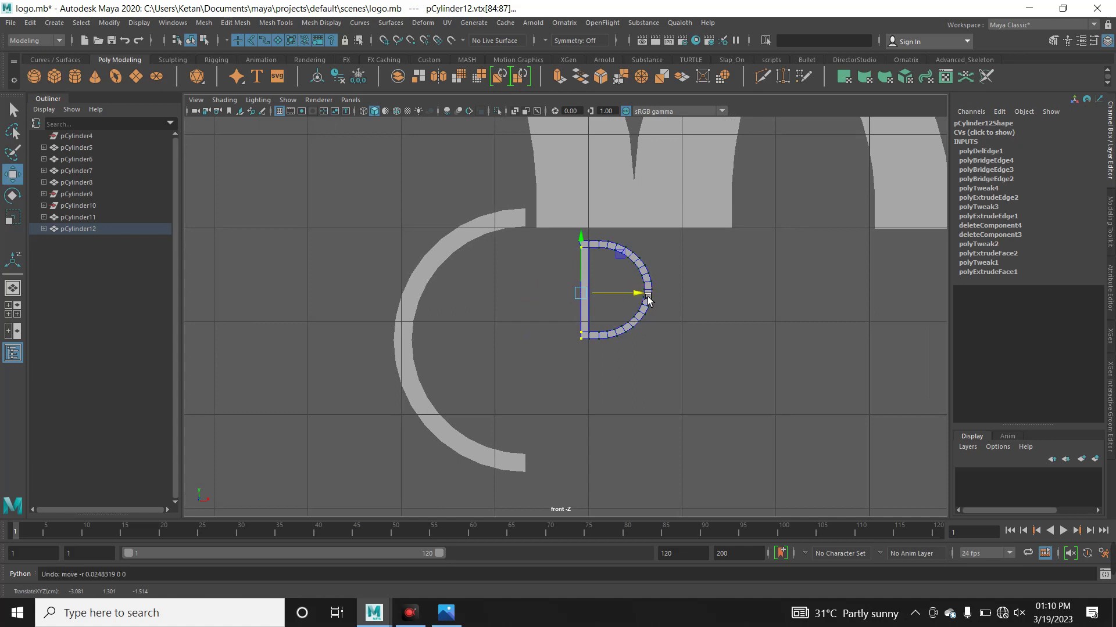
scroll(770, 291, "up", 1)
scroll(667, 260, "up", 2)
left_click_drag(607, 214, 599, 379)
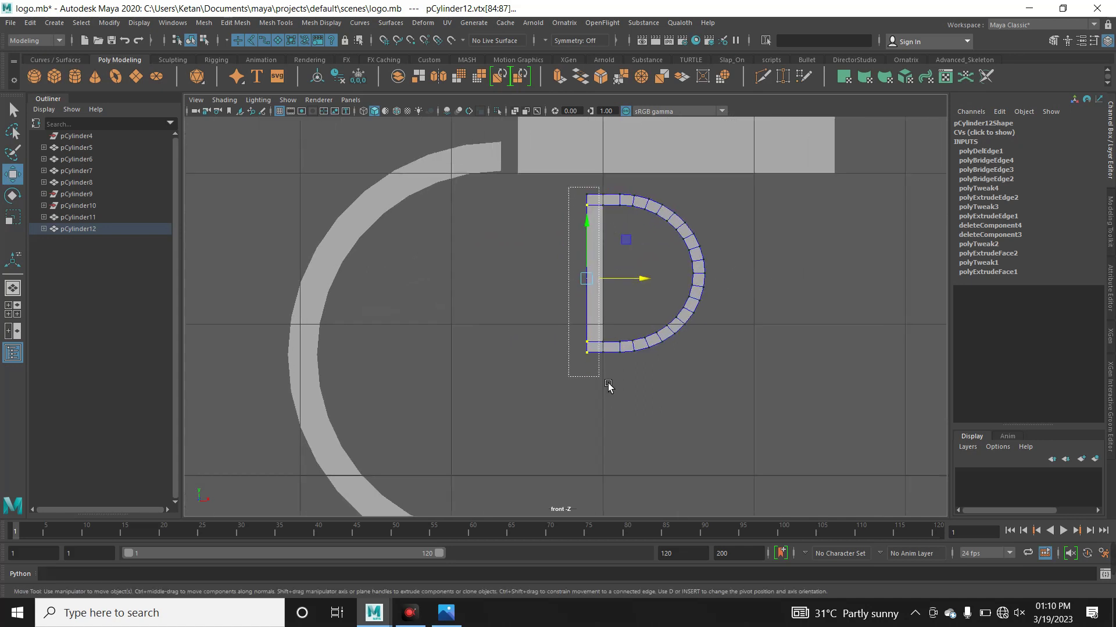
left_click_drag(642, 273, 647, 276)
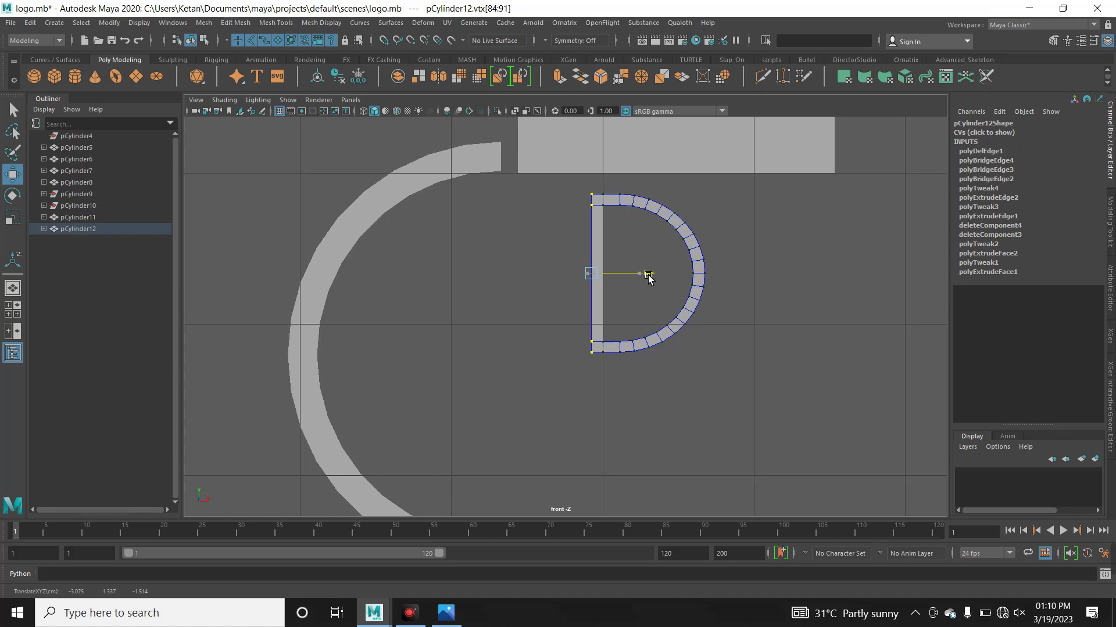
right_click_drag(650, 211, 706, 199)
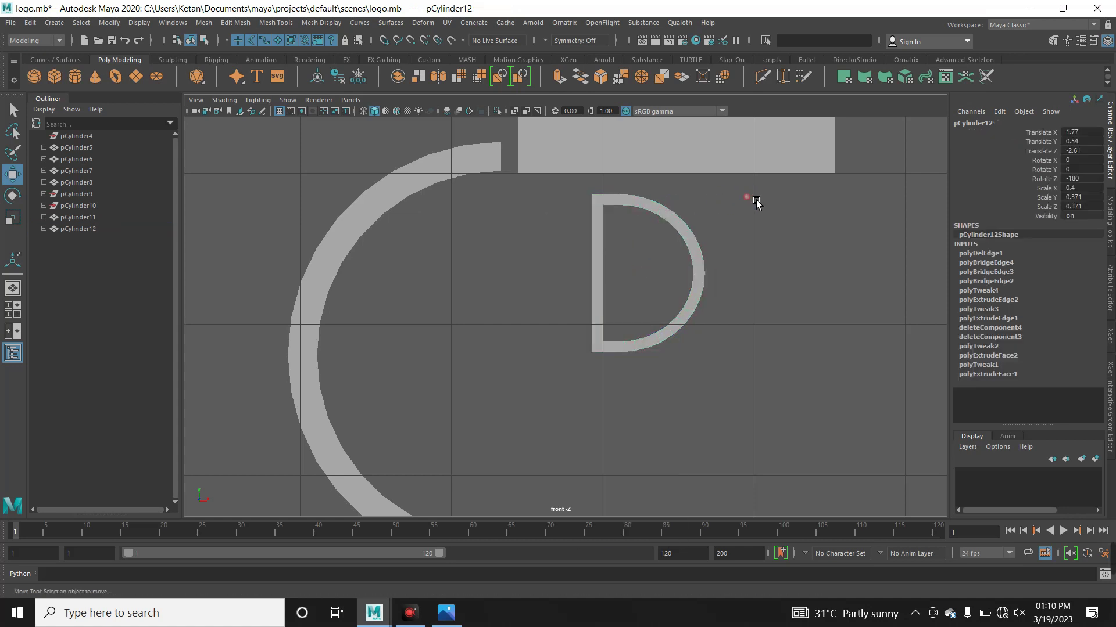
left_click(755, 250)
scroll(755, 252, "down", 3)
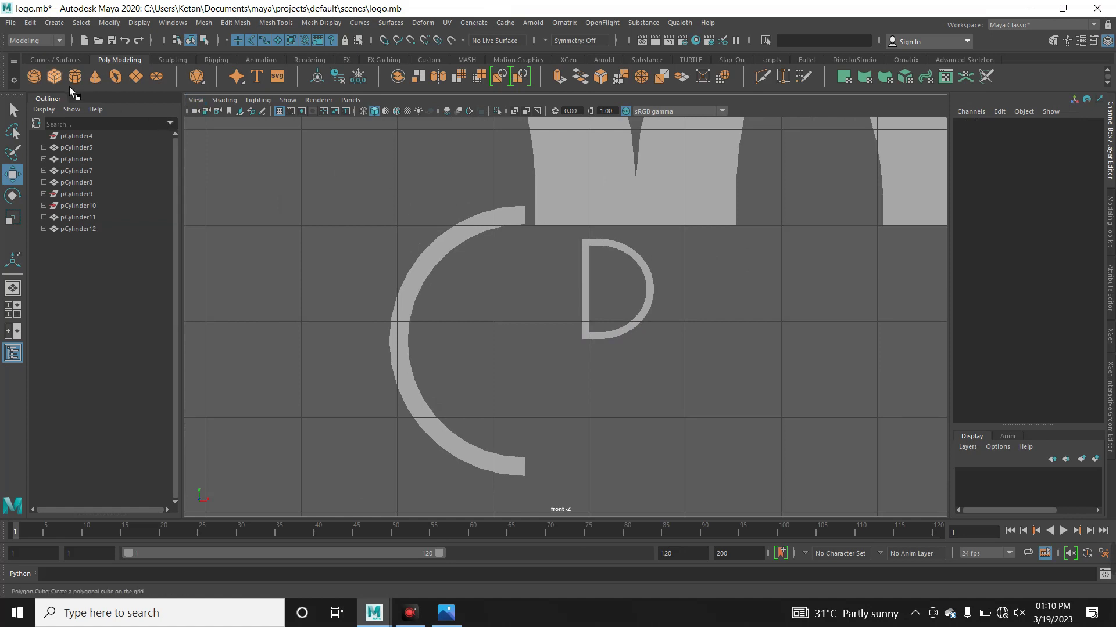
Create a polygon cube, scale it to a thin bar (Scale X 0.1), and move it under the bowl
left_click(55, 76)
scroll(560, 373, "down", 3)
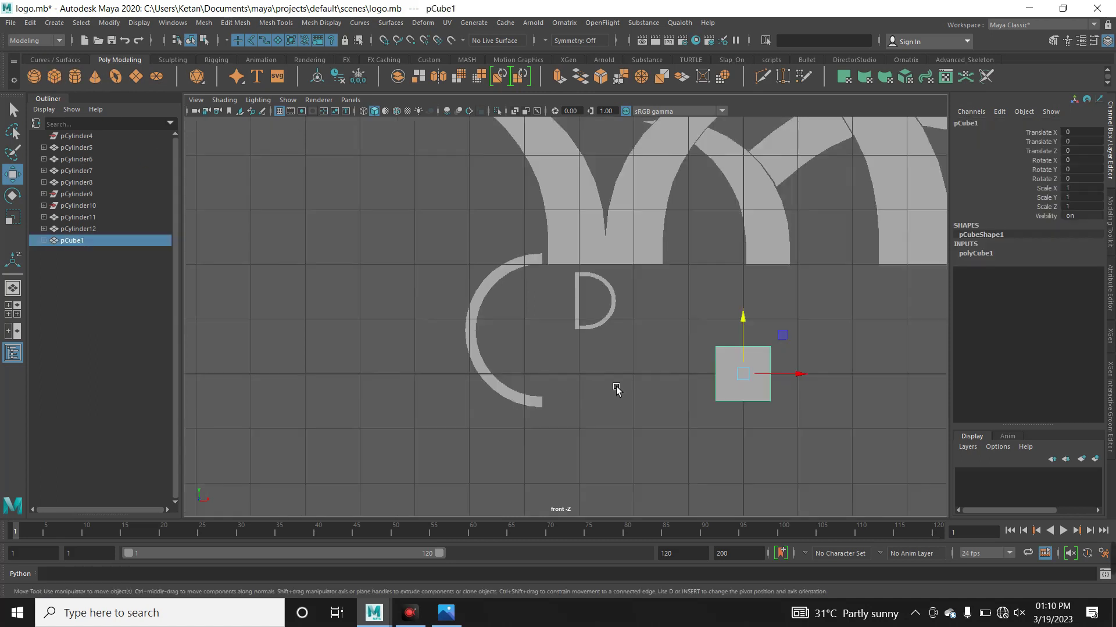
left_click_drag(810, 385, 626, 384)
key("r")
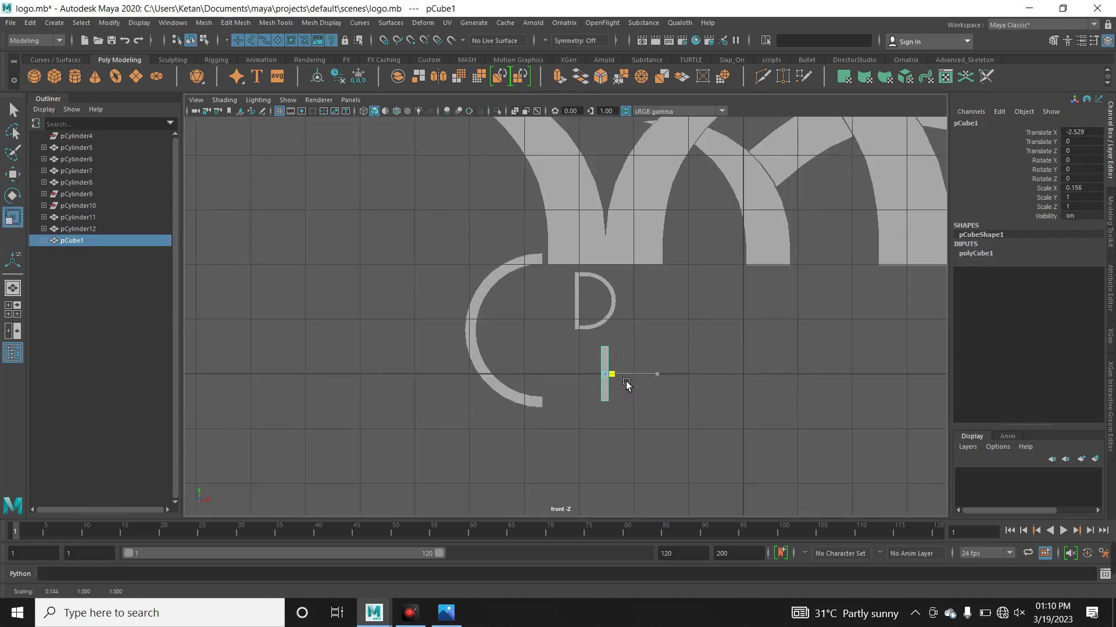
key("w")
left_click_drag(649, 375, 625, 378)
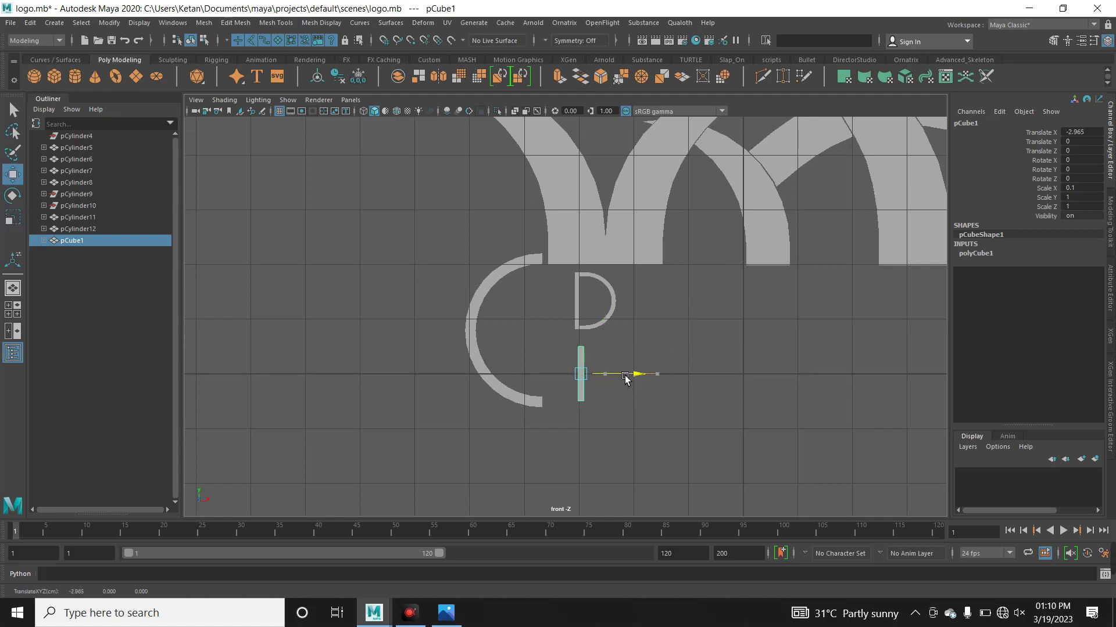
left_click_drag(581, 342, 583, 308)
In wireframe, align the bar with the bowl at Translate X -3.023, Y 0.627
scroll(691, 342, "up", 3)
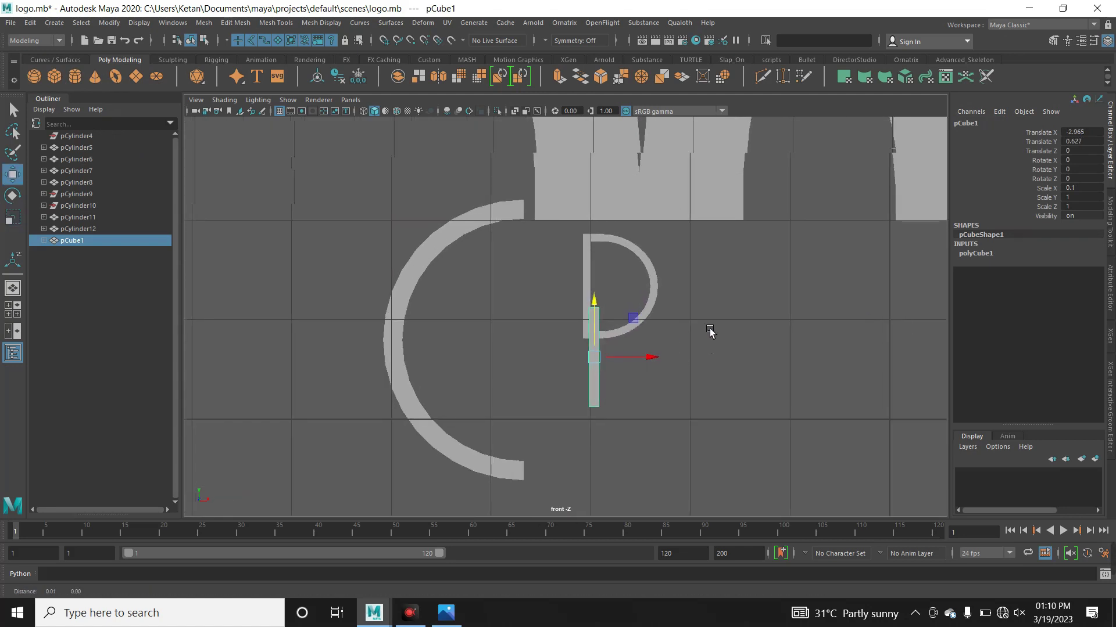
scroll(716, 302, "up", 3)
scroll(588, 326, "up", 1)
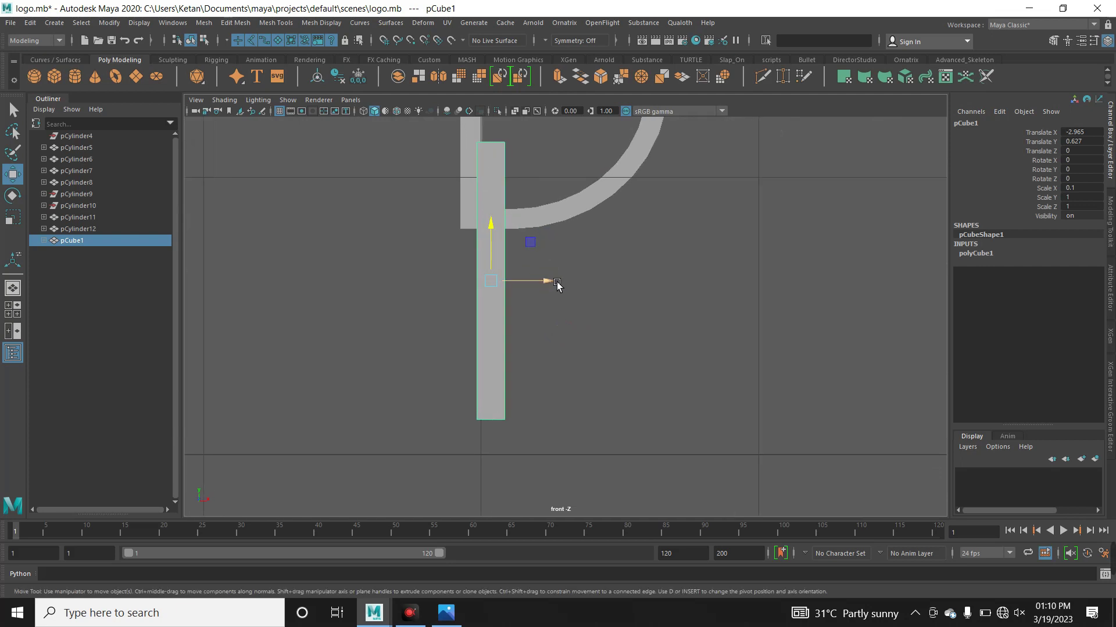
key("4")
left_click_drag(557, 284, 541, 292)
right_click_drag(483, 325, 439, 300)
left_click(439, 300)
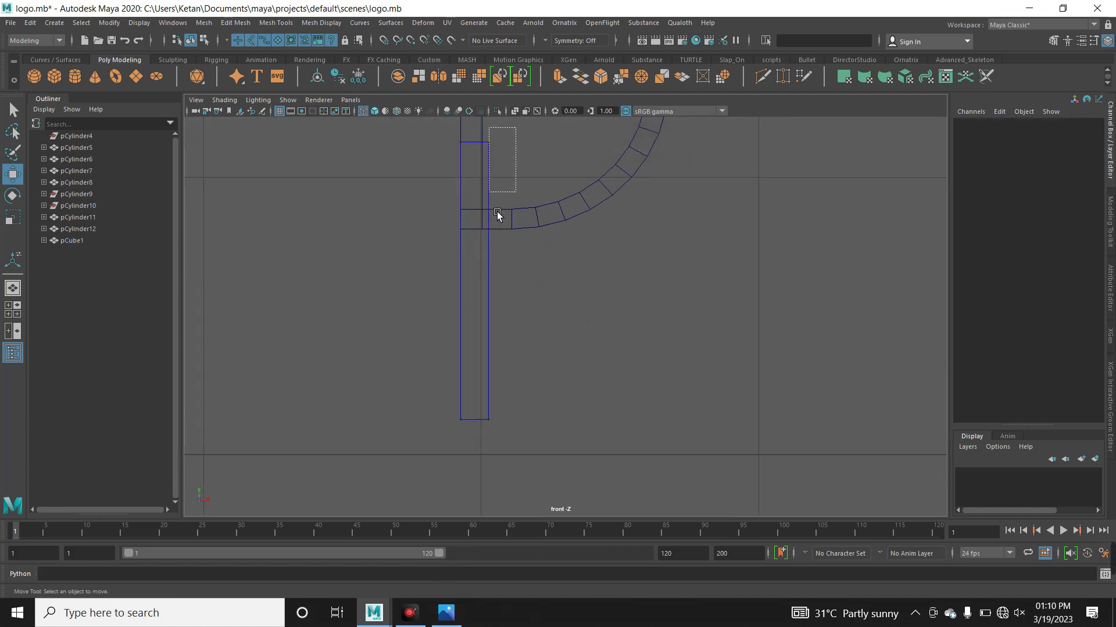
Edit the bar's vertices, stretching its bottom down and bringing its top below the bowl
left_click_drag(498, 215, 472, 467)
left_click_drag(543, 282, 537, 288)
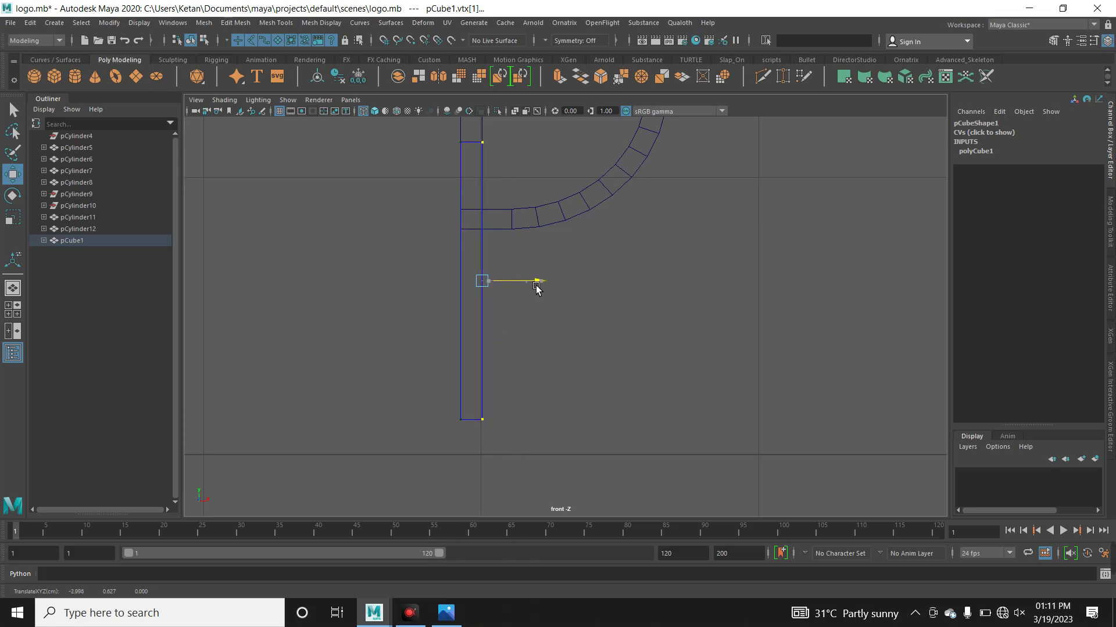
left_click_drag(530, 368, 447, 450)
left_click_drag(484, 376, 482, 400)
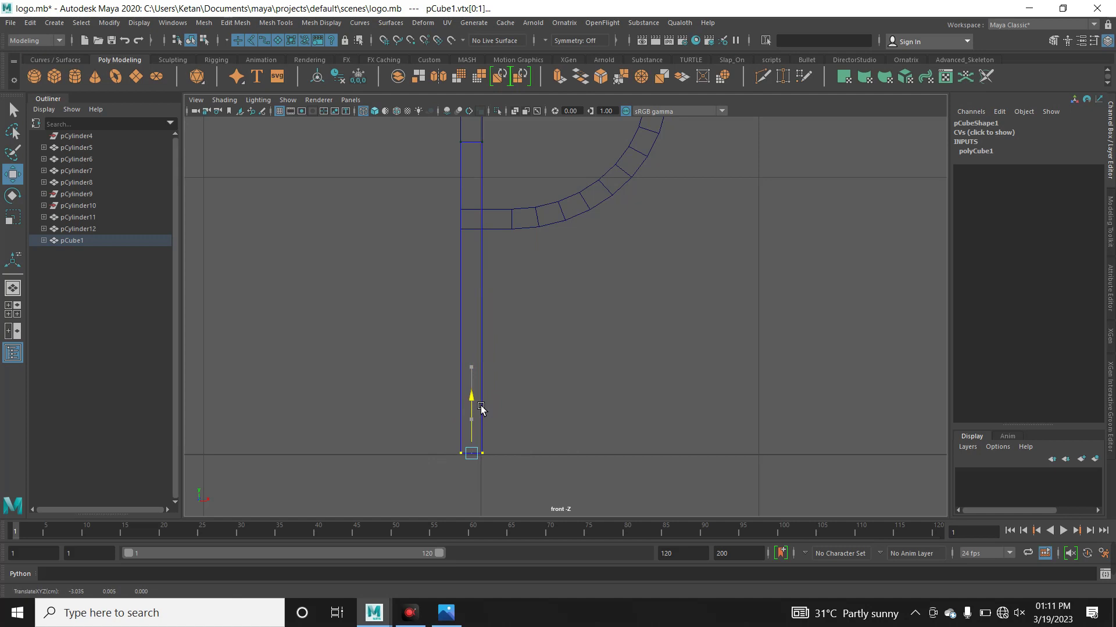
middle_click_drag(437, 209, 441, 321, "alt")
left_click_drag(374, 190, 523, 320)
left_click_drag(485, 203, 494, 319)
scroll(573, 373, "down", 2)
scroll(730, 334, "down", 3)
left_click_drag(621, 452, 519, 349)
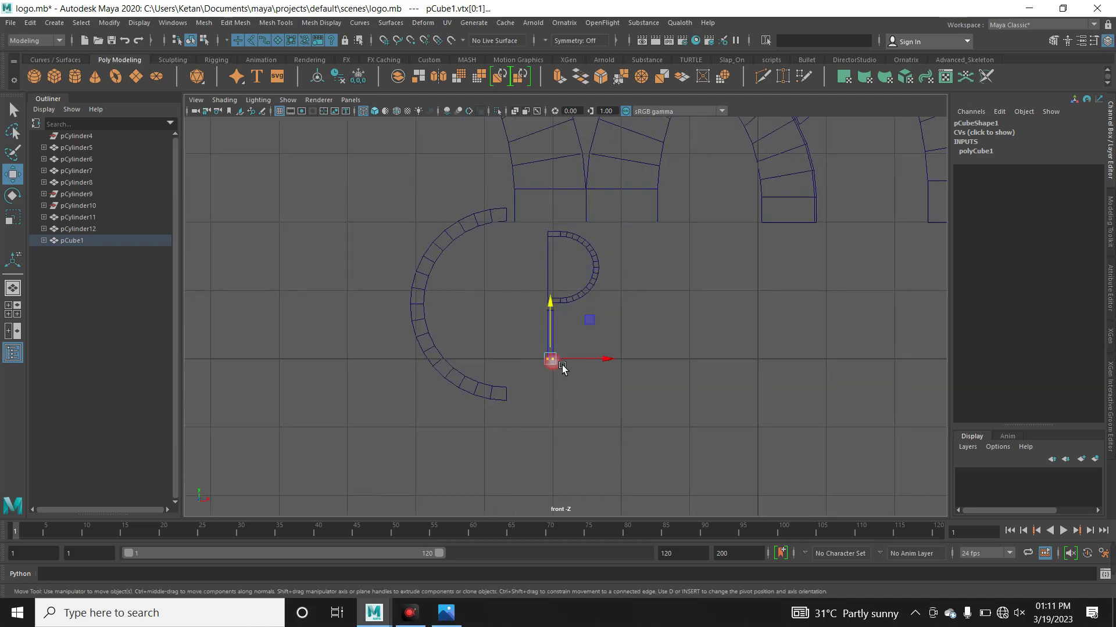
left_click(636, 430)
Select the bar, check its depth in perspective, and return to the front view
scroll(821, 354, "up", 2)
scroll(659, 339, "up", 1)
scroll(632, 351, "up", 1)
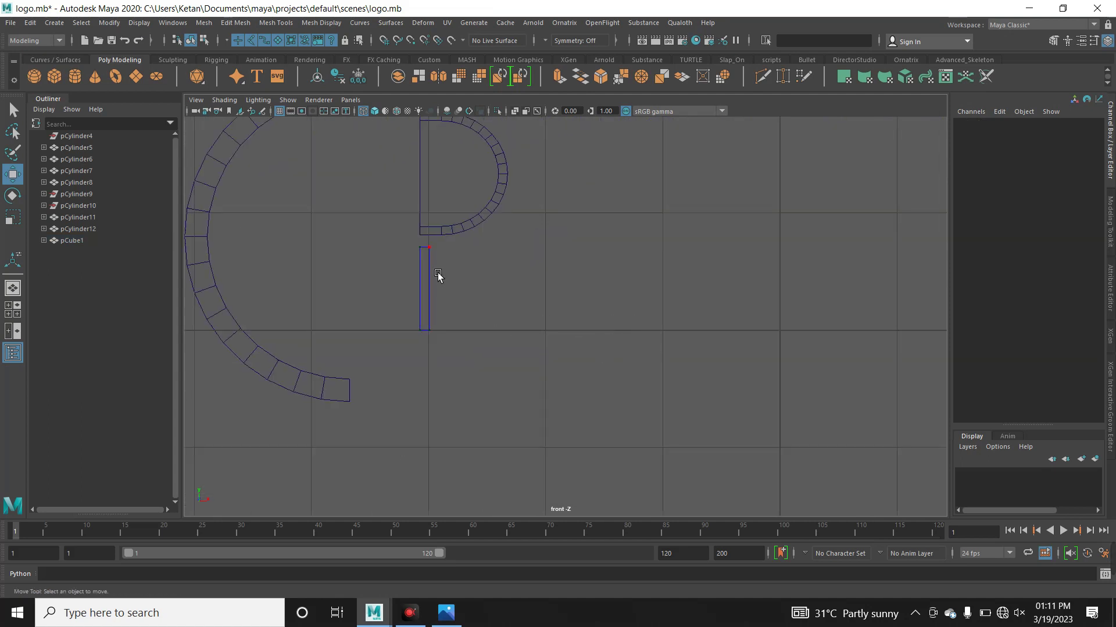
right_click_drag(437, 275, 471, 250)
left_click_drag(494, 283, 491, 244)
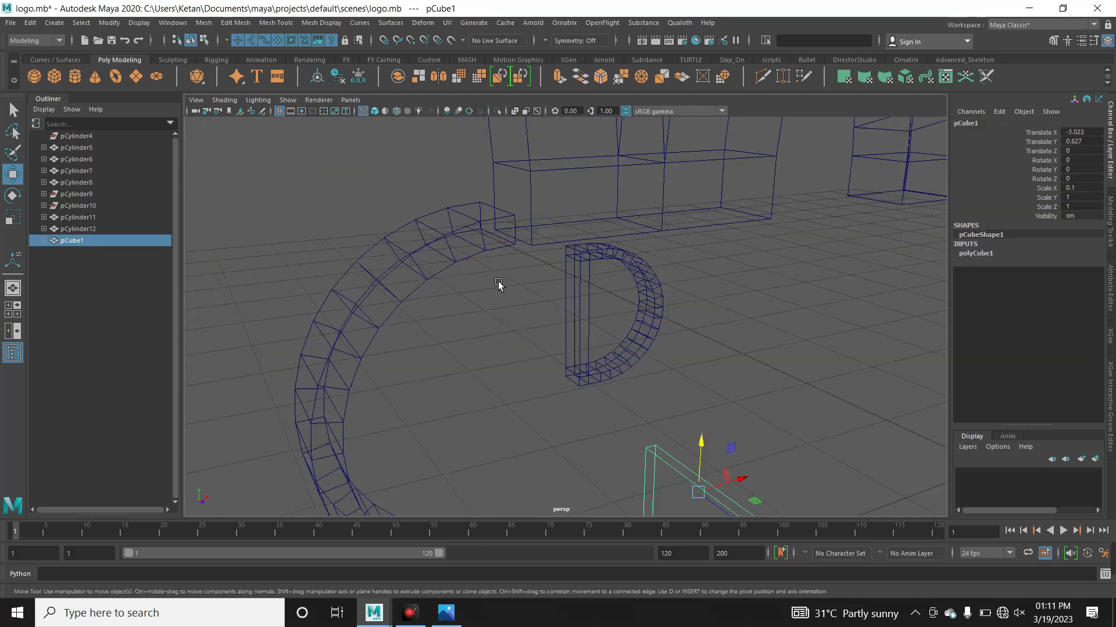
mouse_move(603, 426)
left_mouse_down("alt")
mouse_move(495, 443)
mouse_move(568, 434)
left_mouse_up("alt")
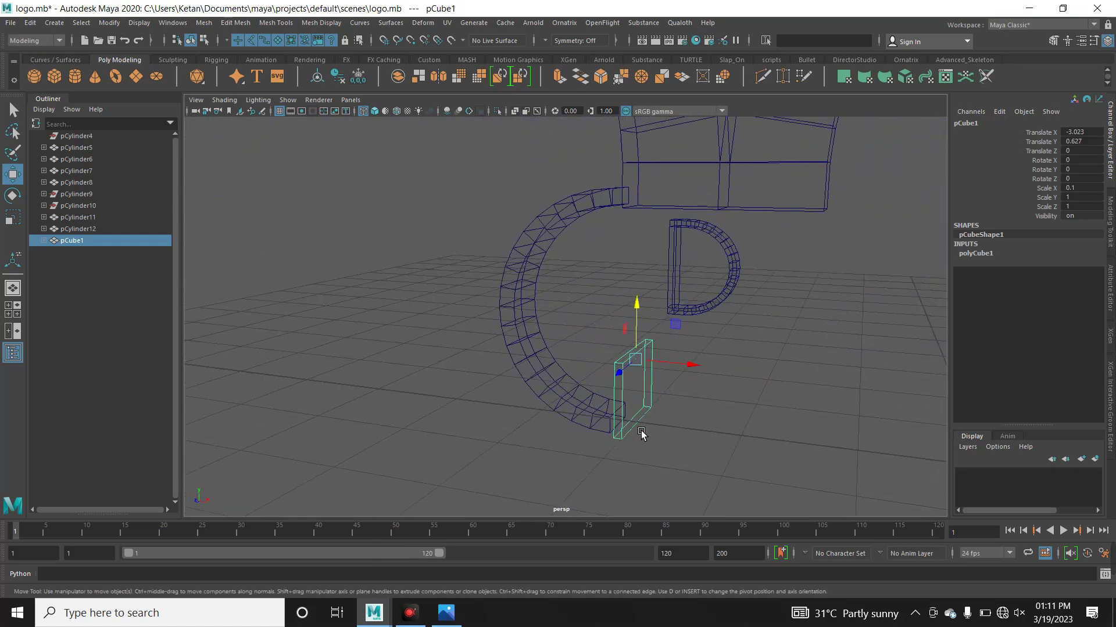
left_click_drag(642, 434, 641, 459)
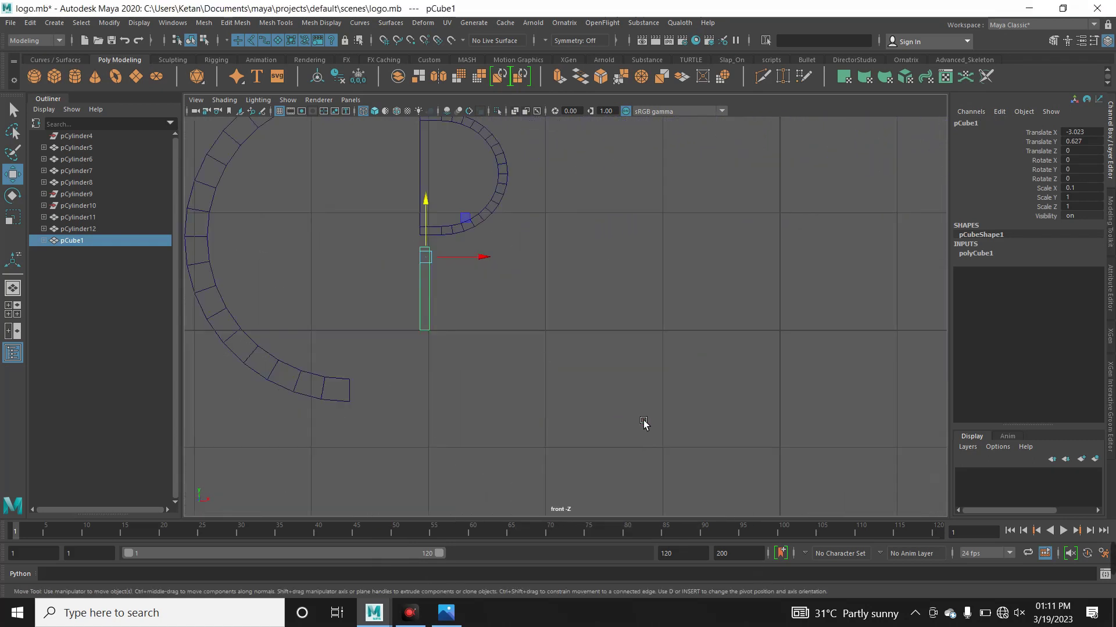
right_click(459, 287)
left_click(459, 288)
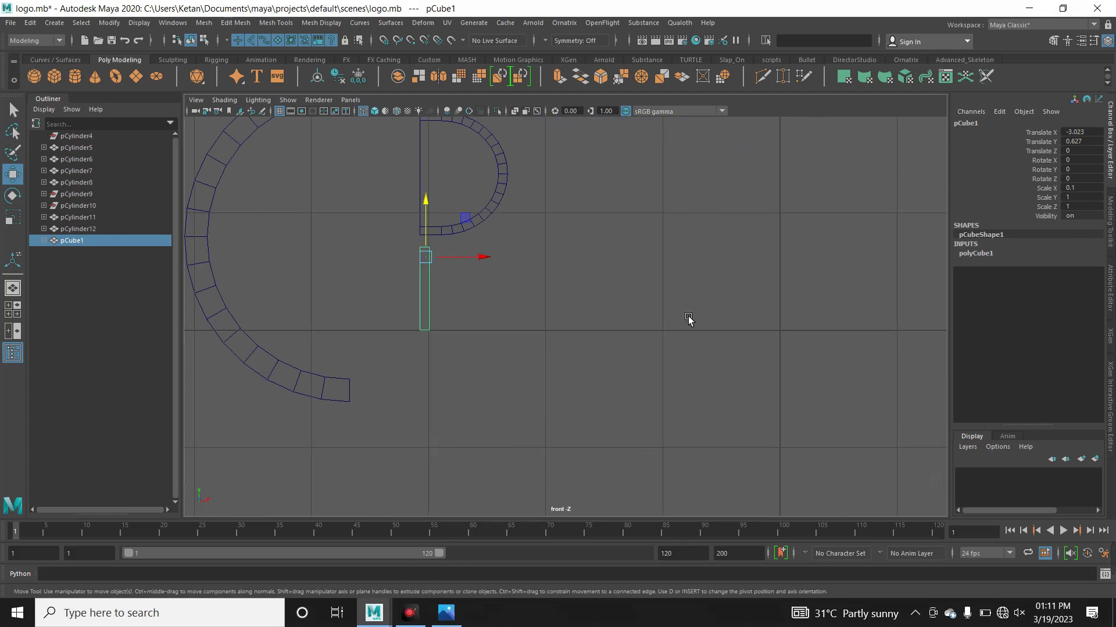
left_click(1053, 40)
Multi-Cut a horizontal edge near the top of the stem bar
left_click(992, 440)
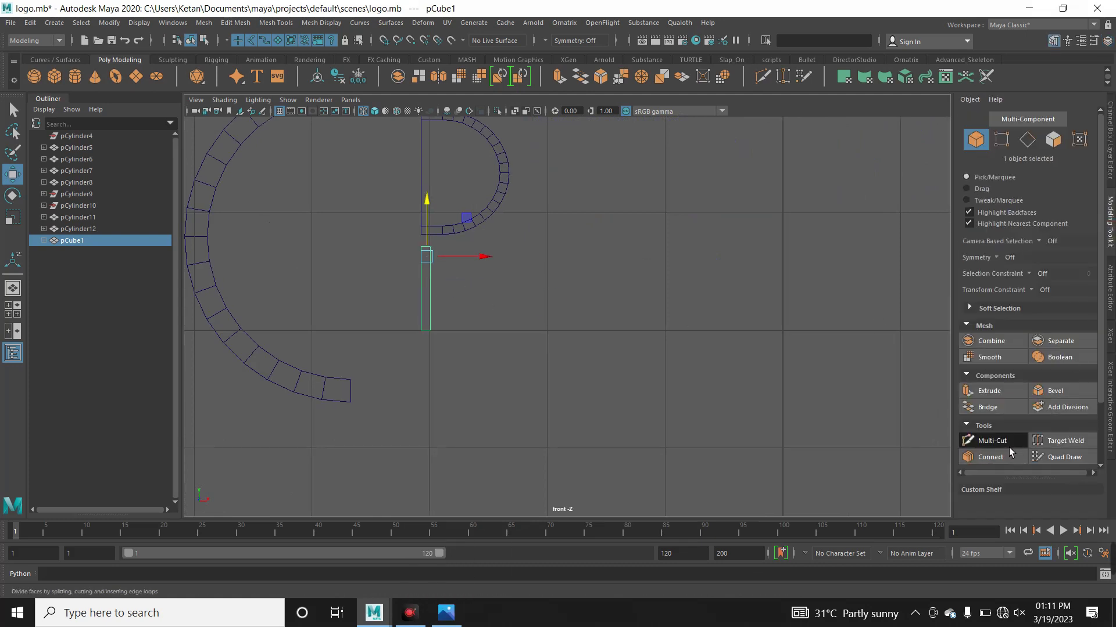
scroll(262, 268, "up", 2)
scroll(263, 268, "up", 1)
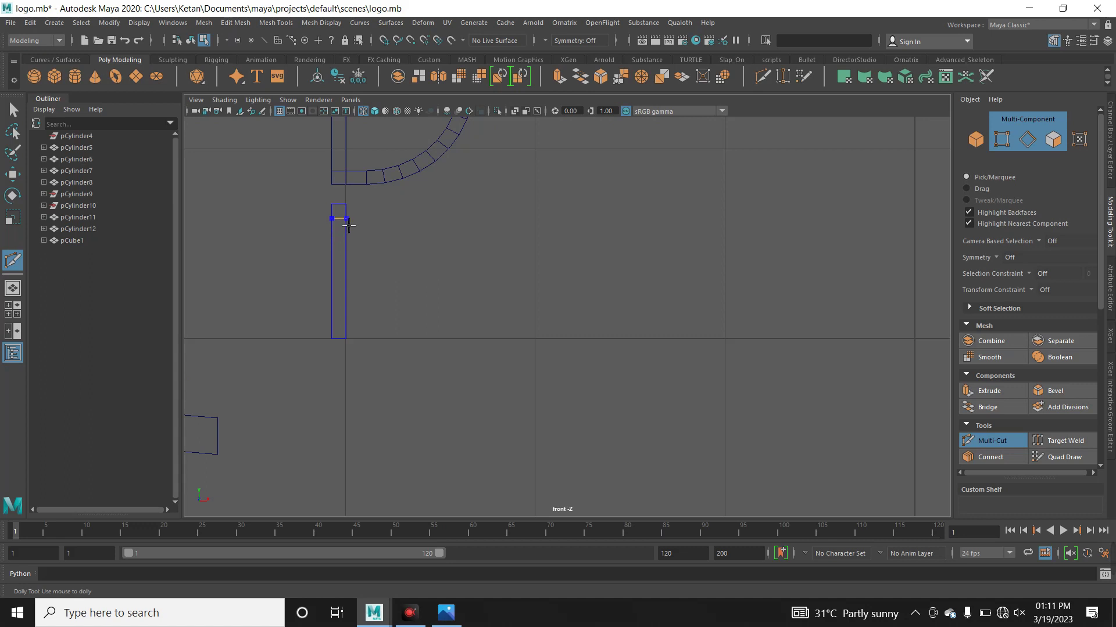
left_click(348, 221, "ctrl")
scroll(389, 232, "up", 1)
scroll(473, 262, "up", 2)
scroll(478, 294, "up", 2)
scroll(570, 303, "up", 1)
right_click_drag(511, 241, 521, 258)
left_click(453, 242)
key("ctrl+z")
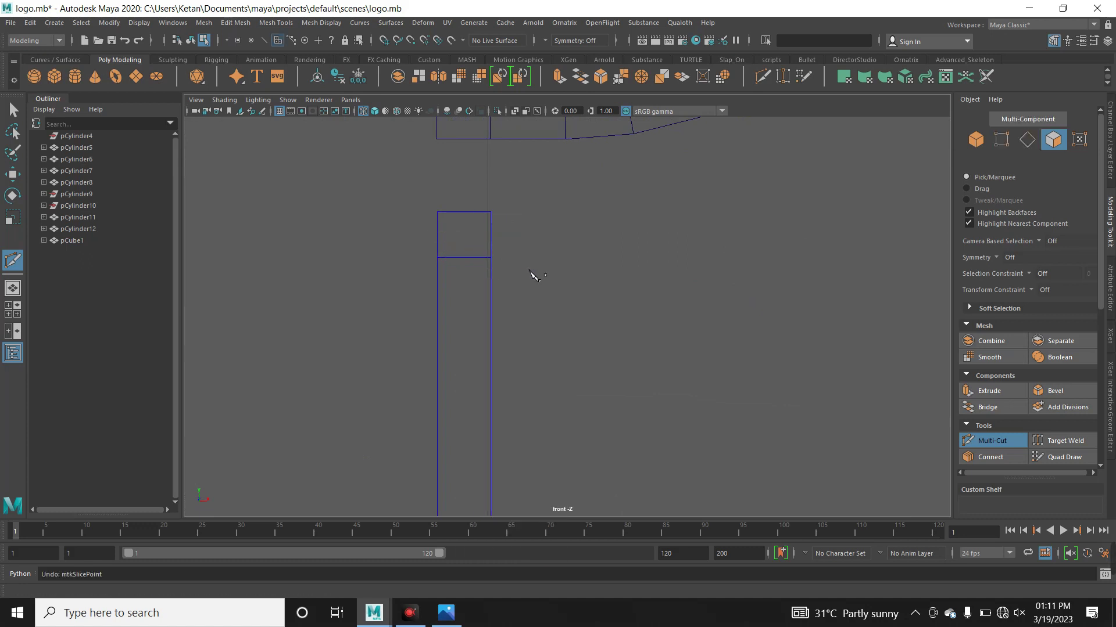
Select the top block's right side face and extrude it out to the right
key("w")
left_click(474, 238)
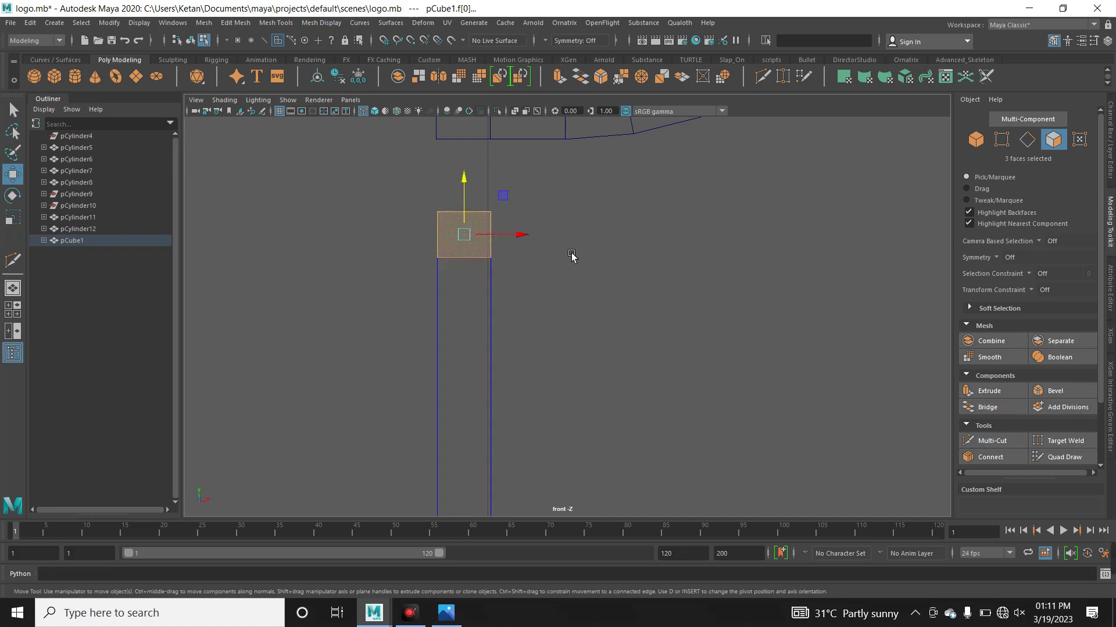
left_click(447, 239, "shift")
left_click(474, 283)
left_click_drag(388, 174, 543, 254)
mouse_move(356, 169)
left_mouse_down()
mouse_move(491, 239)
mouse_move(579, 240)
mouse_move(529, 214)
left_mouse_up()
key("ctrl+e")
key("w")
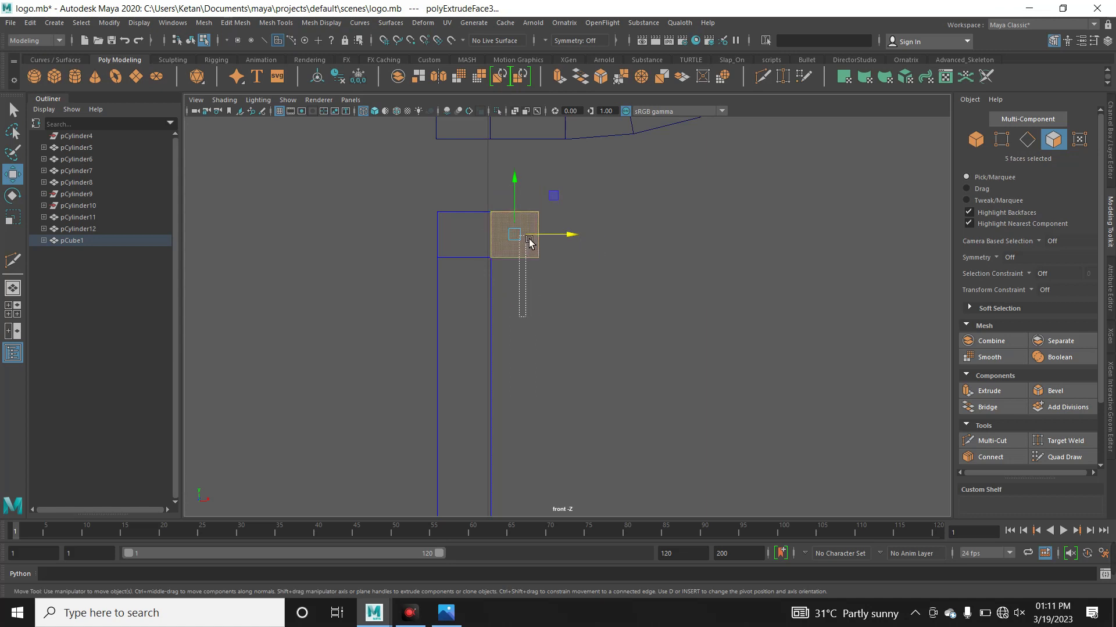
left_click(536, 243)
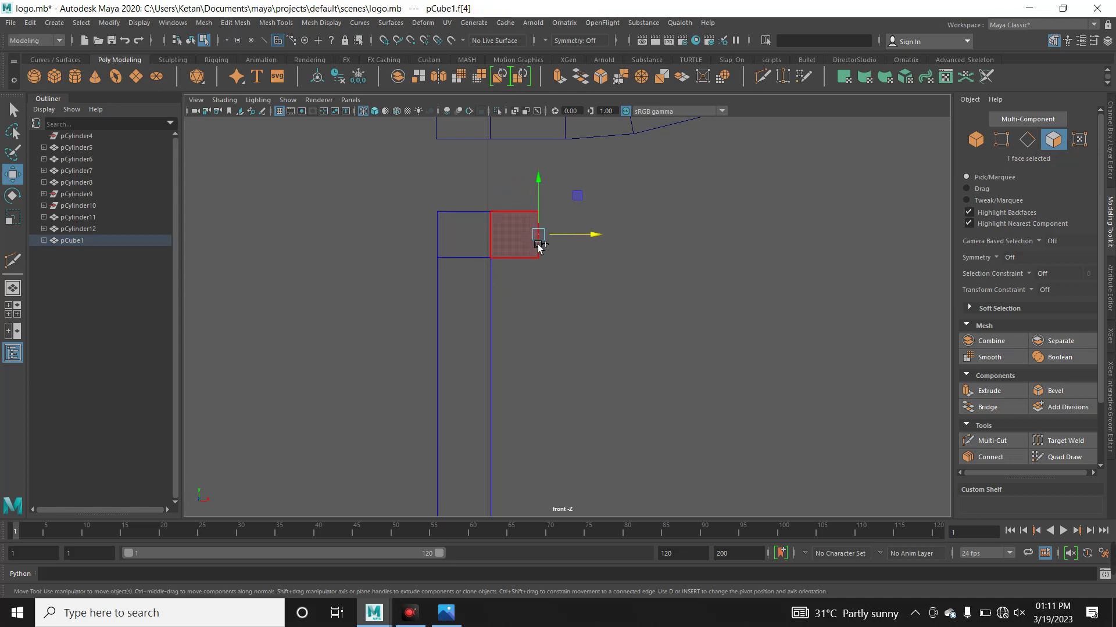
Extrude the side block's bottom face down and right into a slanted leg
left_click_drag(595, 302, 492, 173)
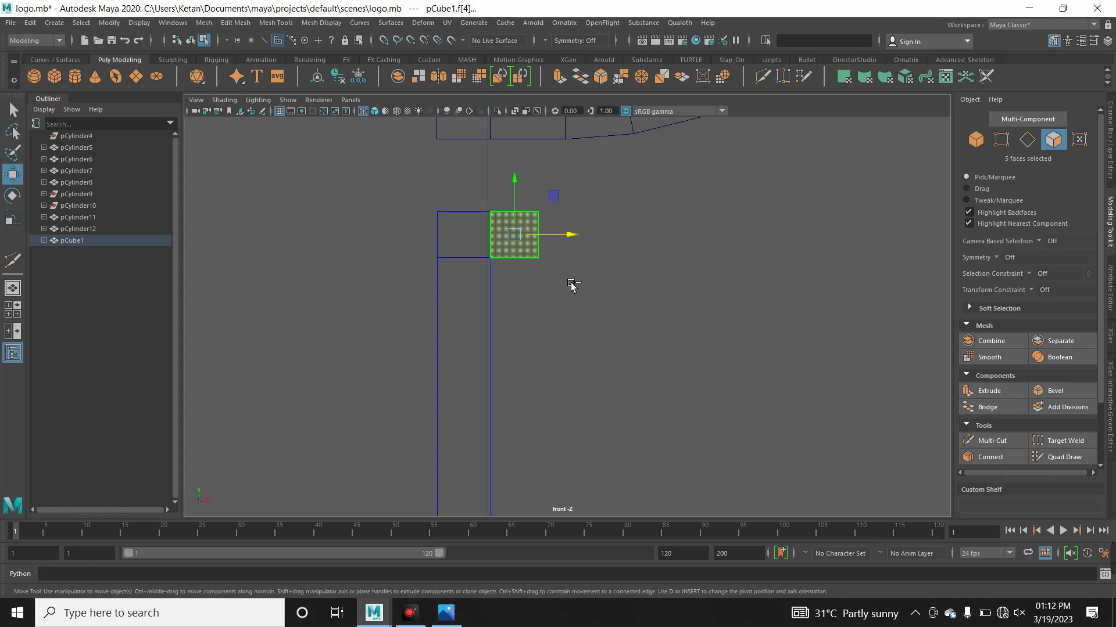
mouse_move(623, 182)
left_mouse_down()
mouse_move(534, 229)
mouse_move(513, 354)
left_mouse_up()
scroll(619, 363, "down", 5)
key("ctrl+e")
mouse_move(488, 288)
right_mouse_down("alt")
mouse_move(787, 288)
mouse_move(590, 333)
mouse_move(901, 281)
mouse_move(505, 262)
mouse_move(503, 217)
right_mouse_up("alt")
left_click_drag(489, 200, 516, 359)
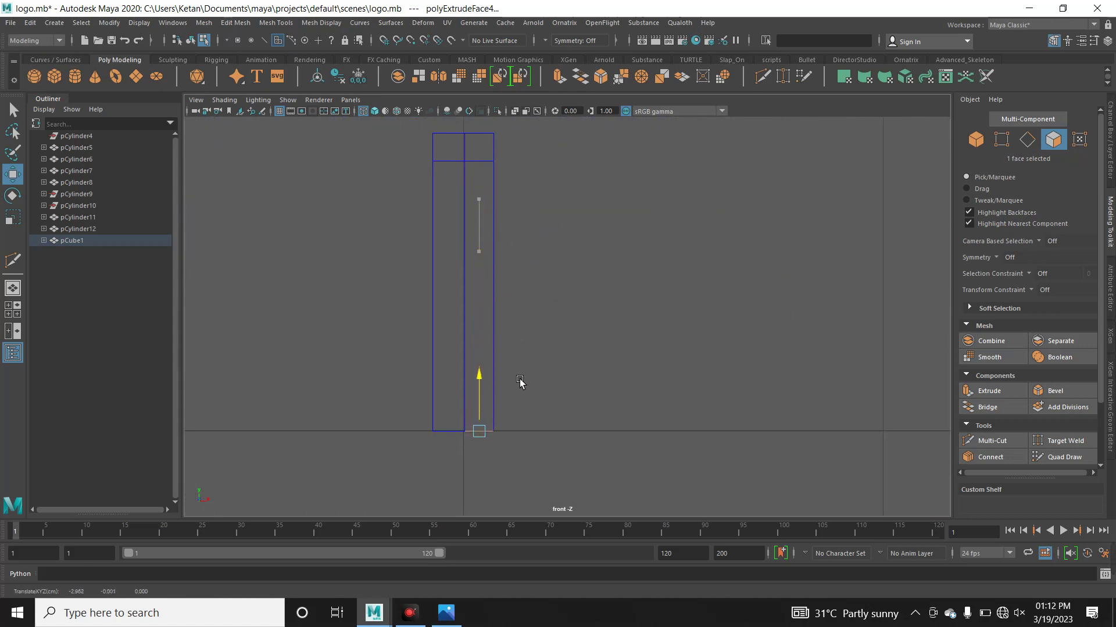
mouse_move(539, 436)
left_mouse_down()
mouse_move(747, 429)
mouse_move(716, 417)
left_mouse_up()
Select the leg's top vertices and shift them left to refine the diagonal
scroll(716, 417, "down", 5)
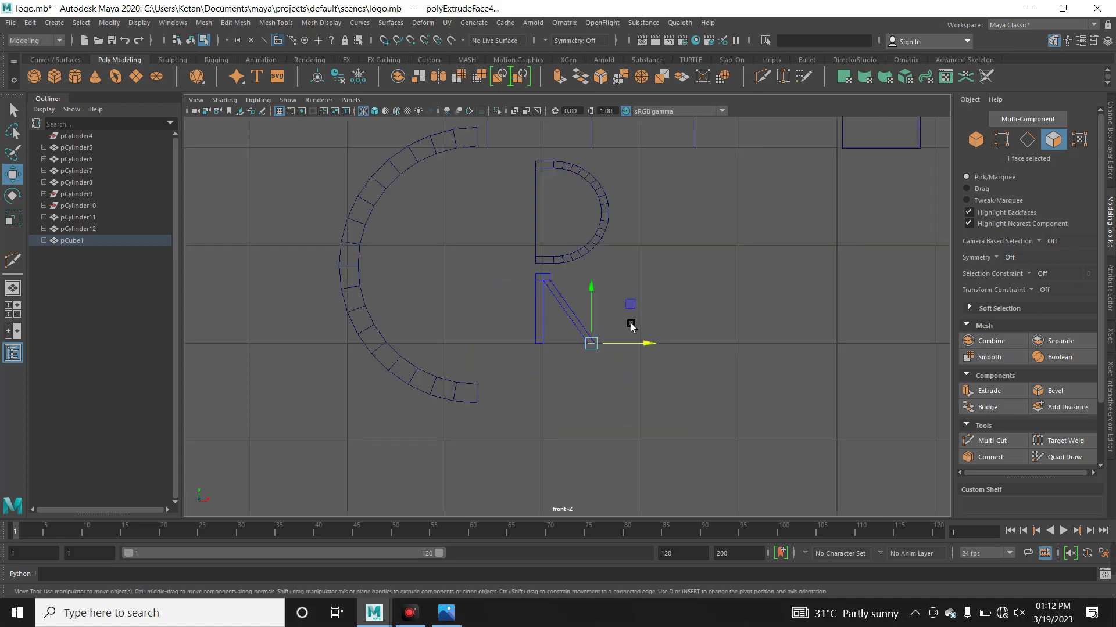
scroll(695, 312, "up", 3)
middle_click_drag(695, 326, 697, 350, "alt")
scroll(697, 351, "up", 3)
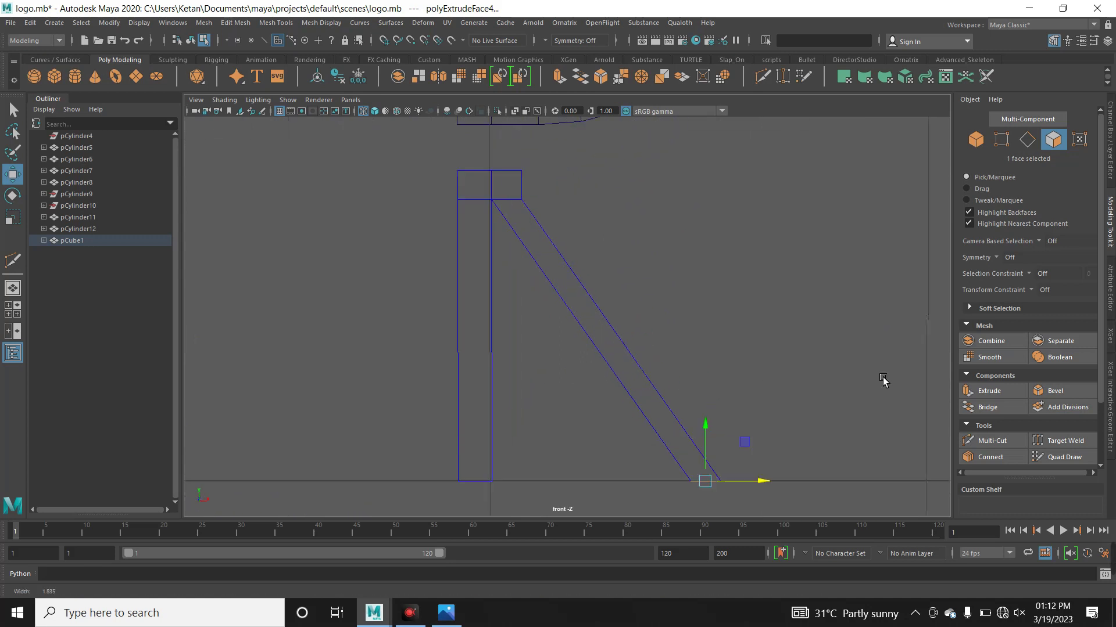
mouse_move(804, 424)
middle_mouse_down("alt")
mouse_move(764, 363)
mouse_move(807, 472)
middle_mouse_up("alt")
scroll(745, 403, "down", 3)
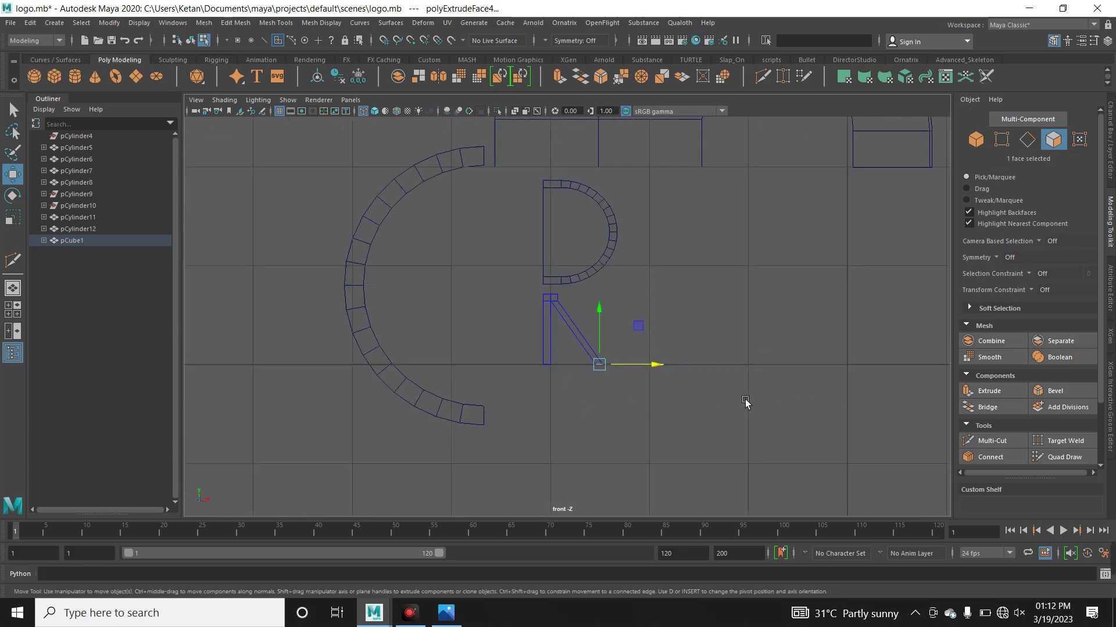
scroll(530, 305, "up", 1)
scroll(540, 300, "up", 1)
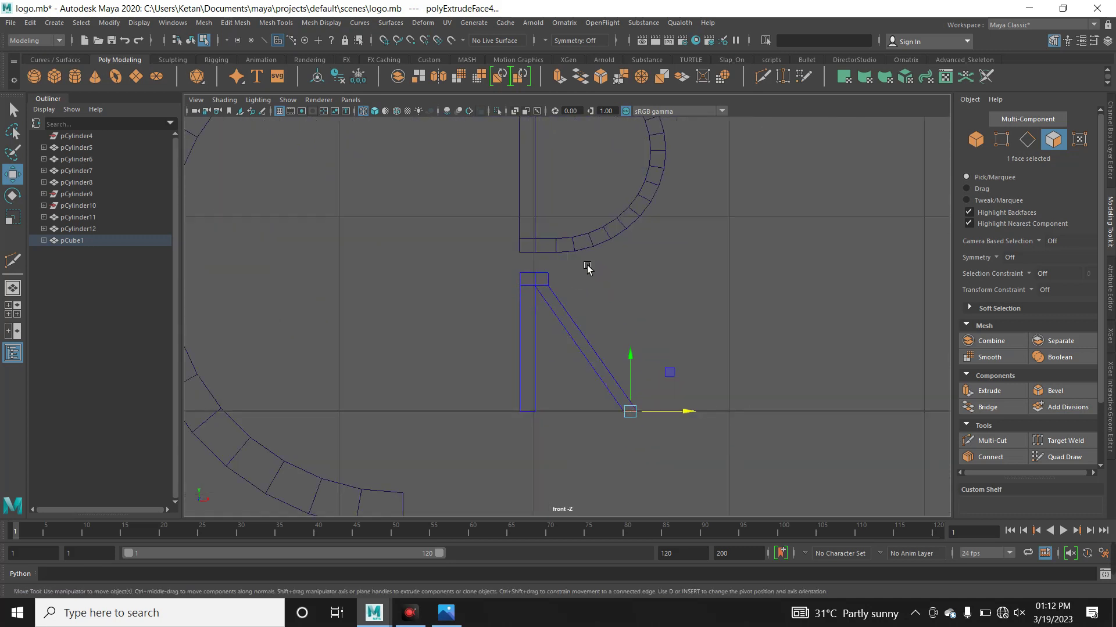
right_click_drag(577, 267, 520, 261)
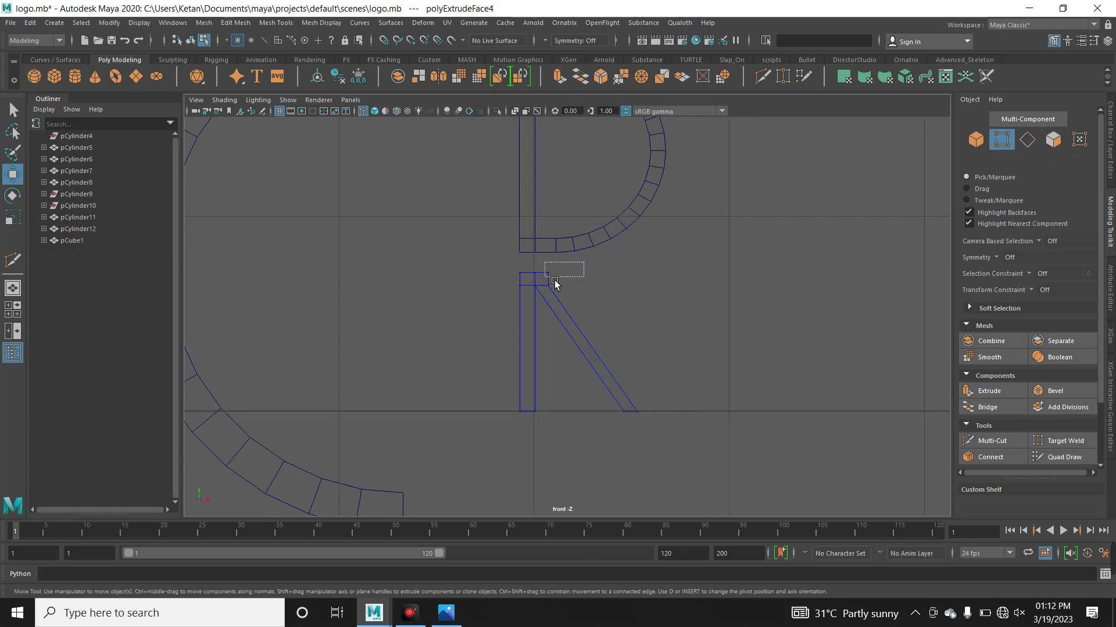
left_click_drag(584, 263, 552, 279)
scroll(540, 244, "up", 3)
scroll(530, 199, "up", 3)
left_click_drag(562, 182, 406, 169)
Reselect the leg's two top vertices, then return to object mode in perspective view
scroll(667, 252, "up", 2)
middle_click_drag(667, 252, 738, 348, "alt")
left_click_drag(568, 214, 535, 243)
key("ctrl+z")
mouse_move(655, 228)
left_mouse_down()
mouse_move(525, 266)
mouse_move(601, 261)
left_mouse_up()
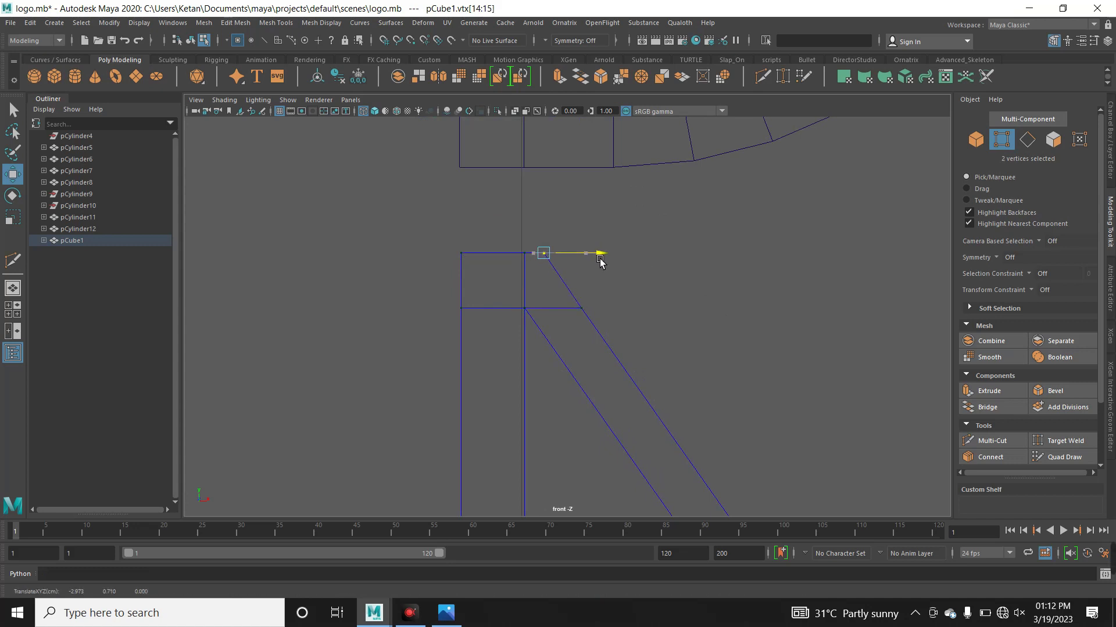
right_click_drag(543, 291, 575, 276)
key("space")
left_click_drag(589, 266, 597, 268)
Show the model shaded and move the box piece toward the D
key("r")
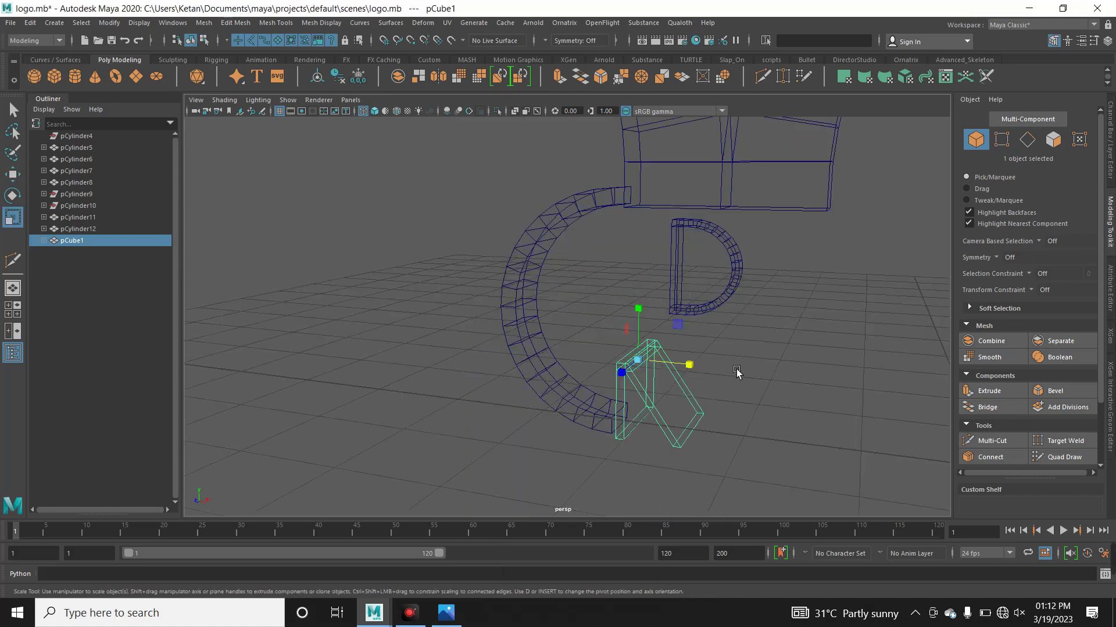
key("5")
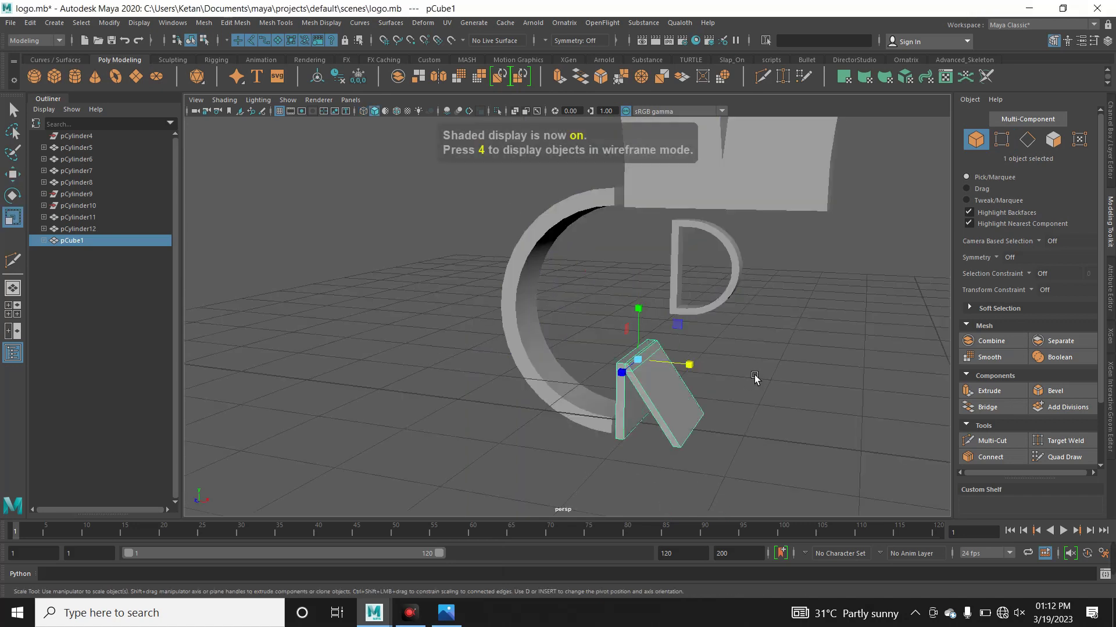
key("w")
left_click(756, 379)
mouse_move(756, 379)
left_mouse_down("alt")
mouse_move(702, 410)
mouse_move(722, 376)
left_mouse_up("alt")
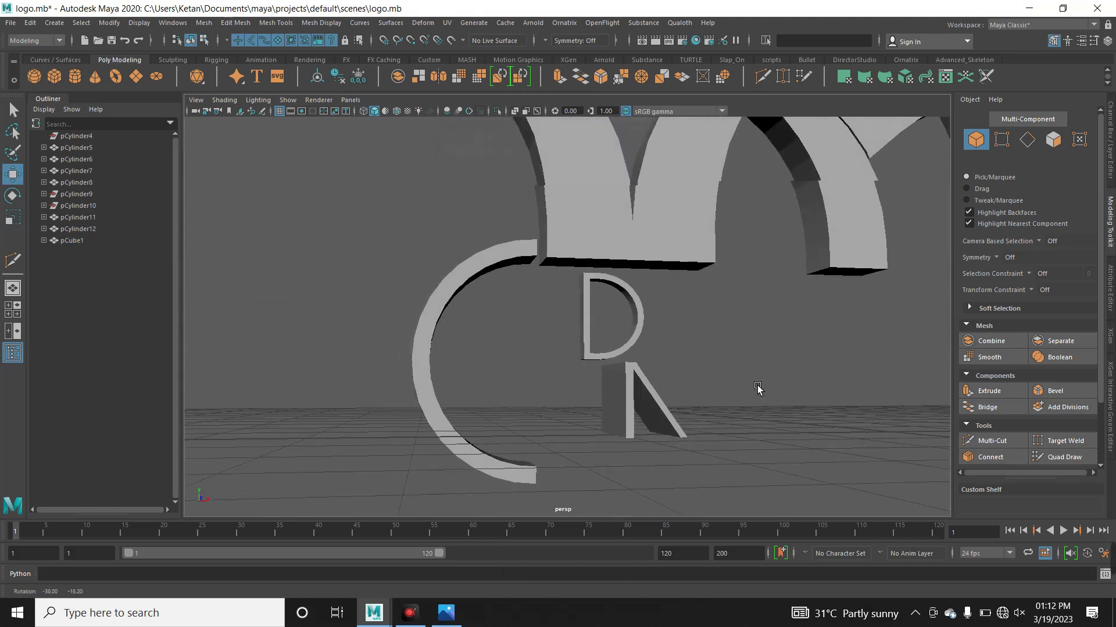
left_click(723, 377)
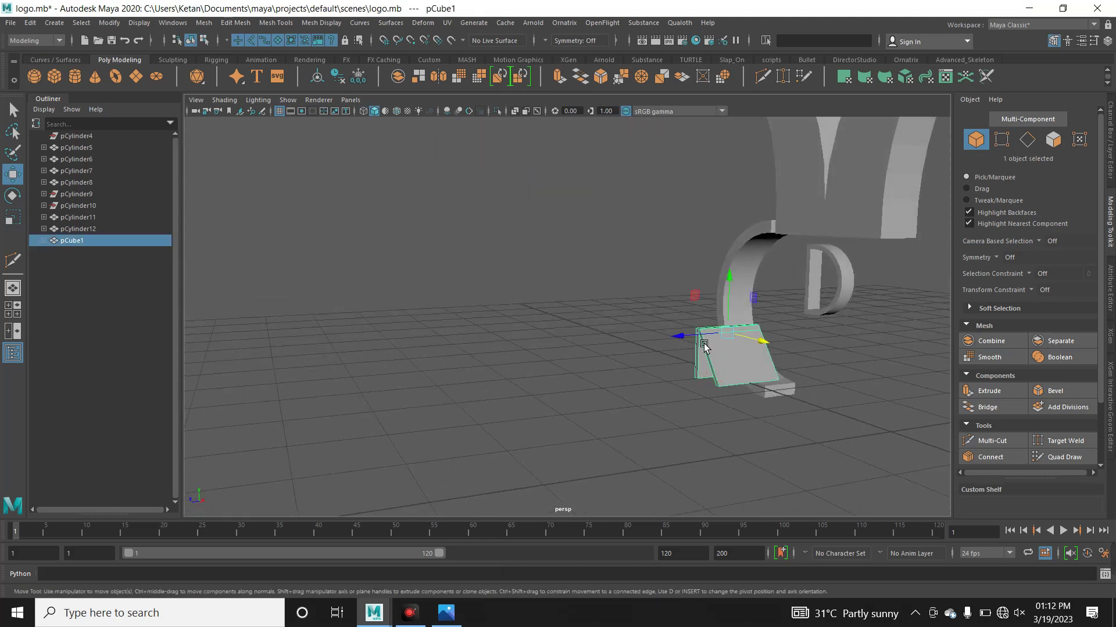
left_click_drag(704, 347, 798, 344)
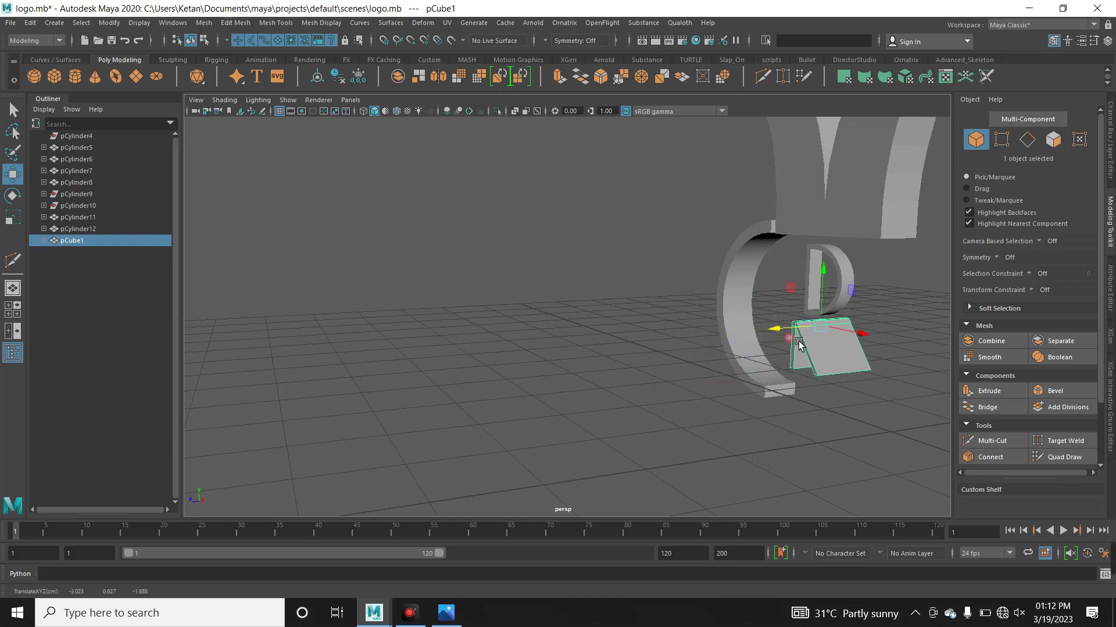
left_click(710, 386)
mouse_move(710, 386)
left_mouse_down("alt")
mouse_move(575, 379)
mouse_move(528, 418)
mouse_move(739, 416)
mouse_move(460, 413)
mouse_move(555, 411)
mouse_move(542, 404)
left_mouse_up("alt")
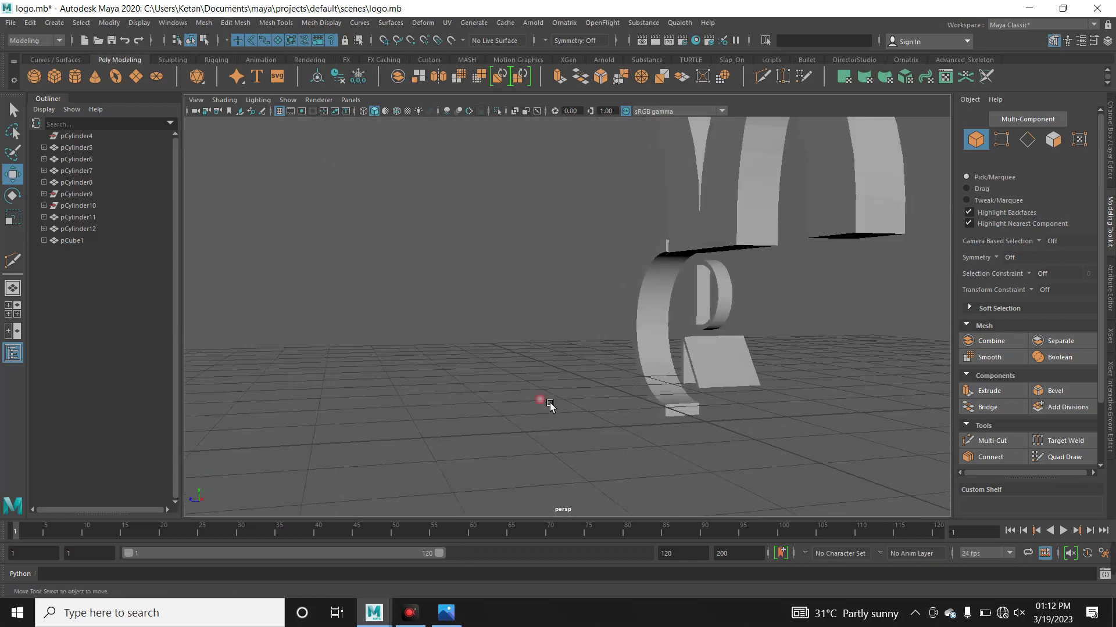
left_click(752, 366)
left_click_drag(683, 350, 676, 350)
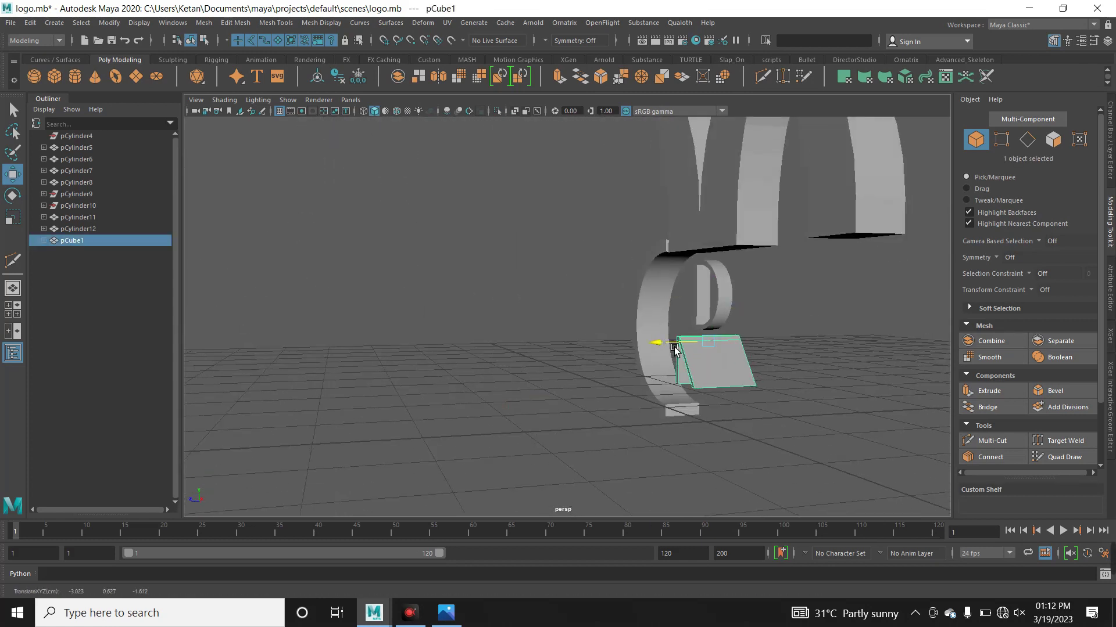
In Side view, squash the box into a thin slab and shift it left into line
key("space")
left_click_drag(734, 393, 700, 389)
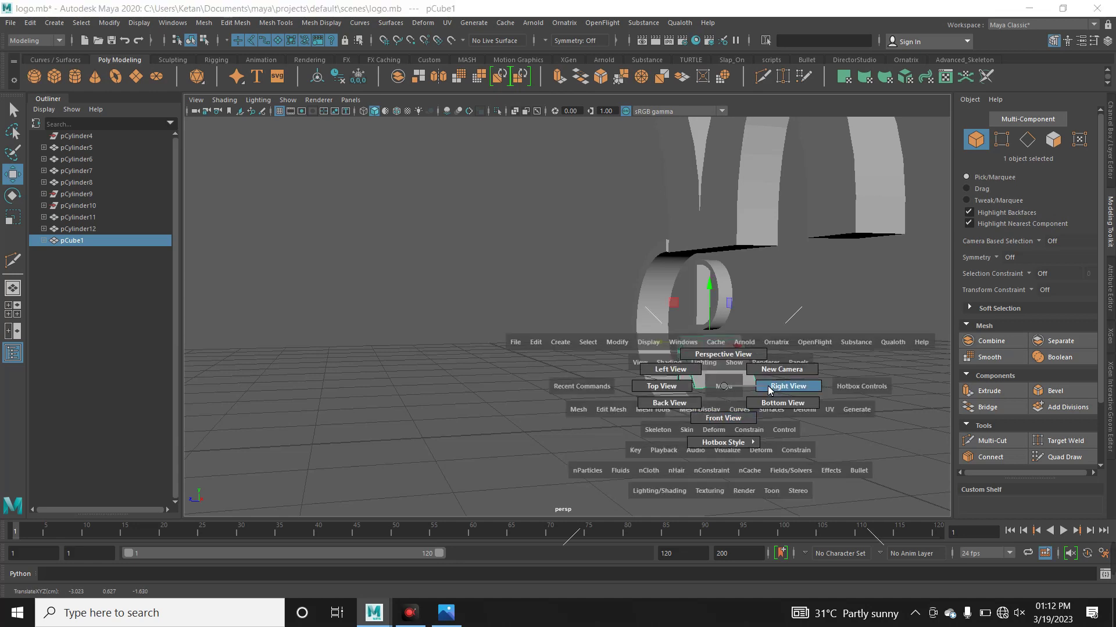
left_click(317, 76)
key("r")
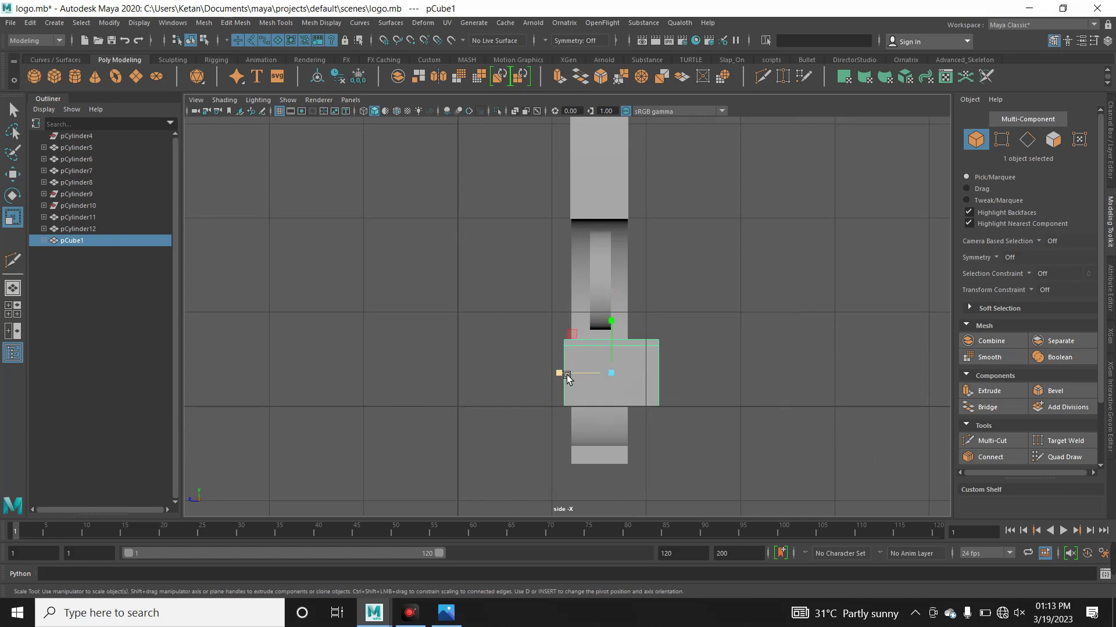
left_click_drag(562, 374, 595, 381)
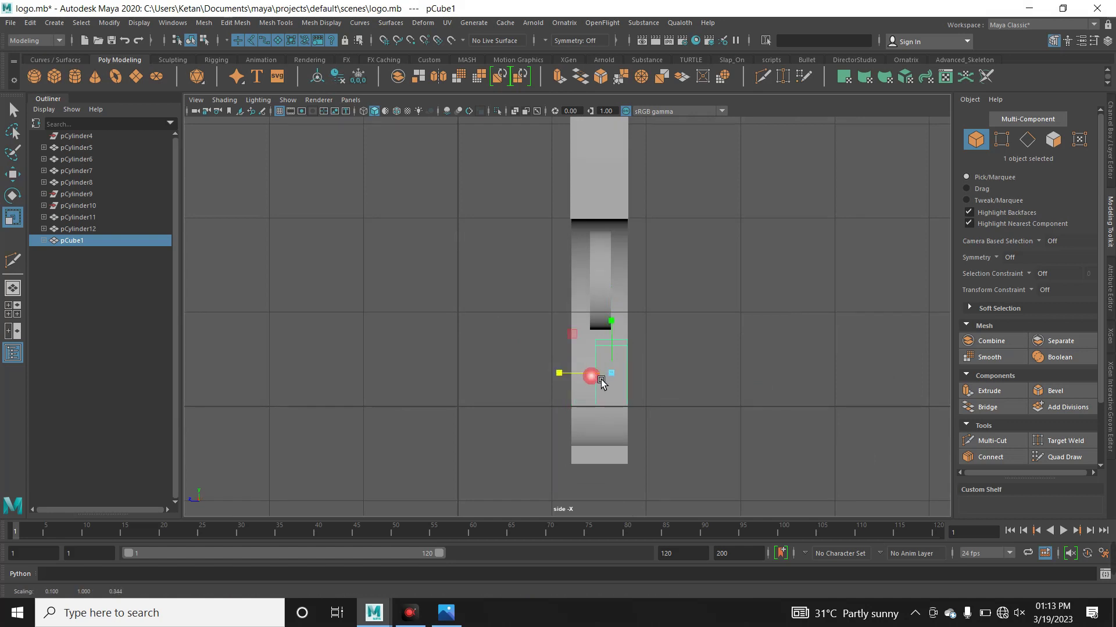
key("w")
left_click_drag(591, 376, 580, 378)
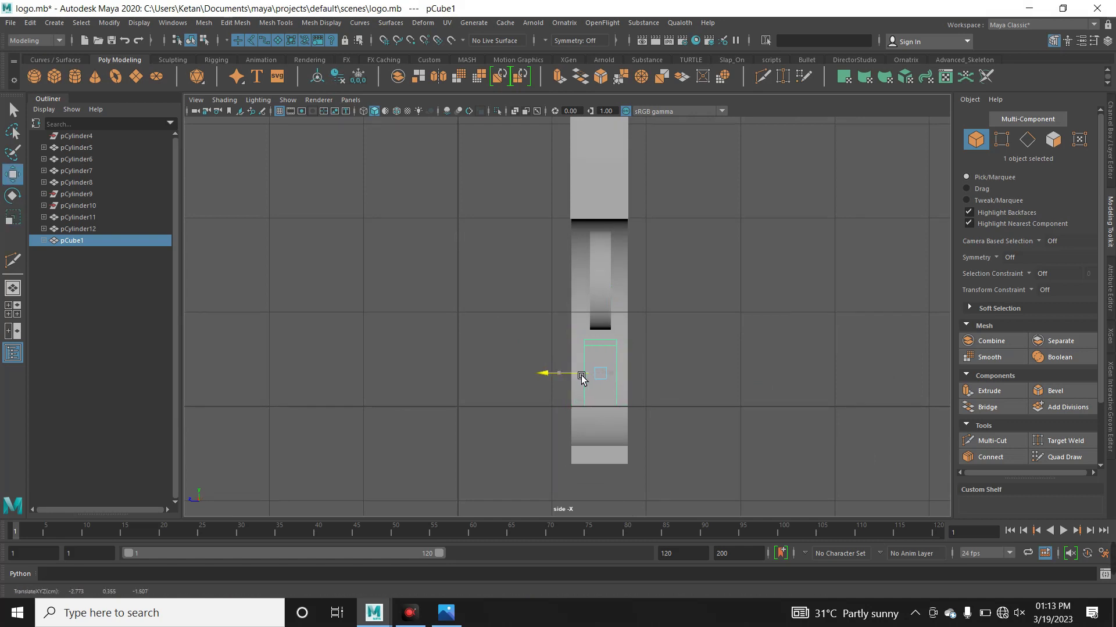
left_click(506, 423)
key("space")
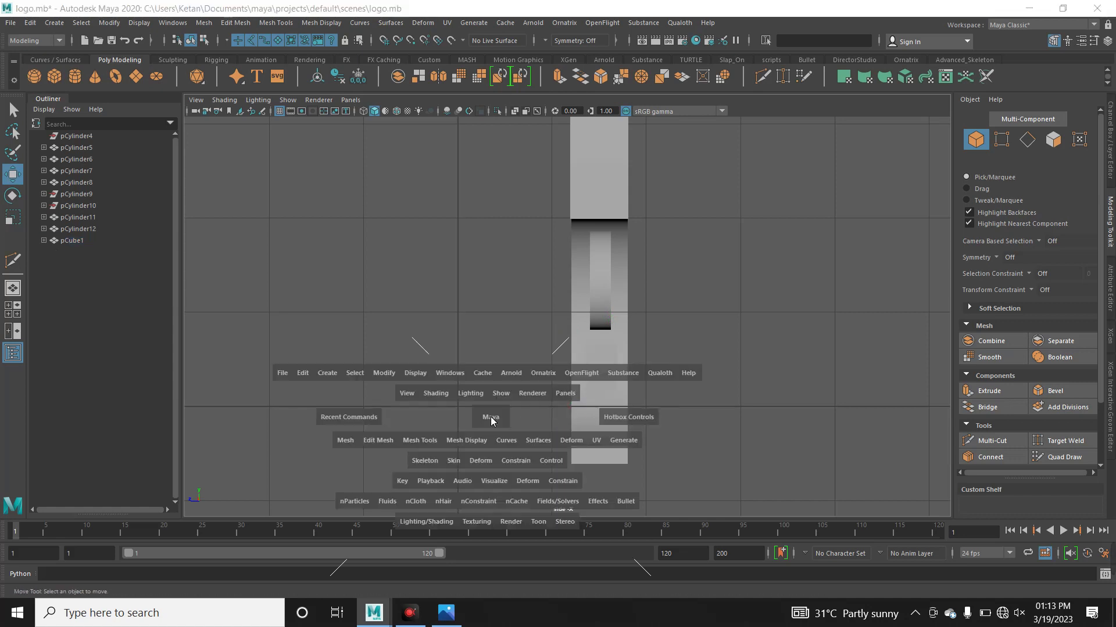
left_click_drag(494, 420, 515, 398)
mouse_move(660, 444)
left_mouse_down("alt")
mouse_move(779, 431)
mouse_move(769, 431)
mouse_move(779, 451)
mouse_move(660, 438)
left_mouse_up("alt")
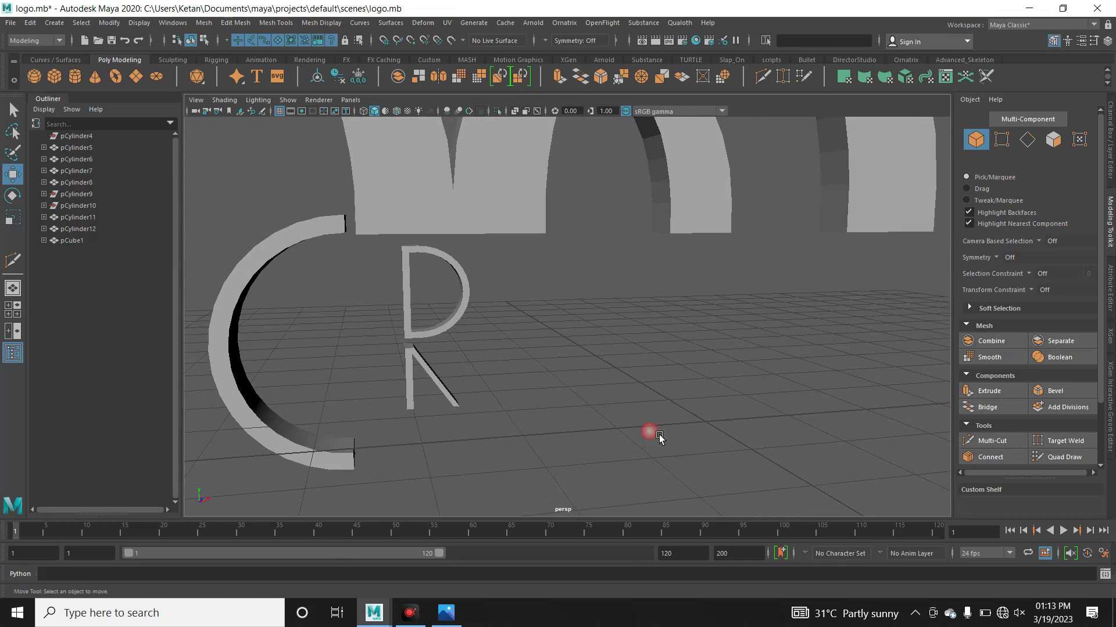
In Front view, scale the stem-and-leg piece up and move it down and right beneath the bowl
key("space")
left_click_drag(534, 409, 532, 435)
mouse_move(668, 407)
right_mouse_down("alt")
mouse_move(525, 386)
mouse_move(585, 343)
right_mouse_up("alt")
left_click(585, 342)
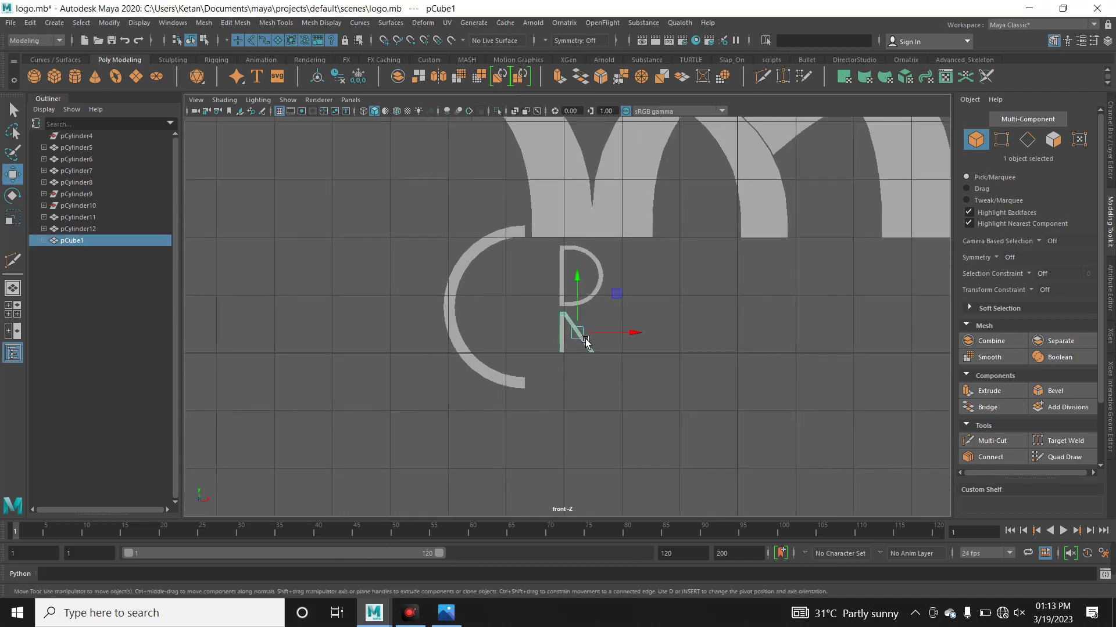
key("r")
middle_click_drag(596, 336, 605, 336)
key("w")
left_click_drag(577, 272, 585, 313)
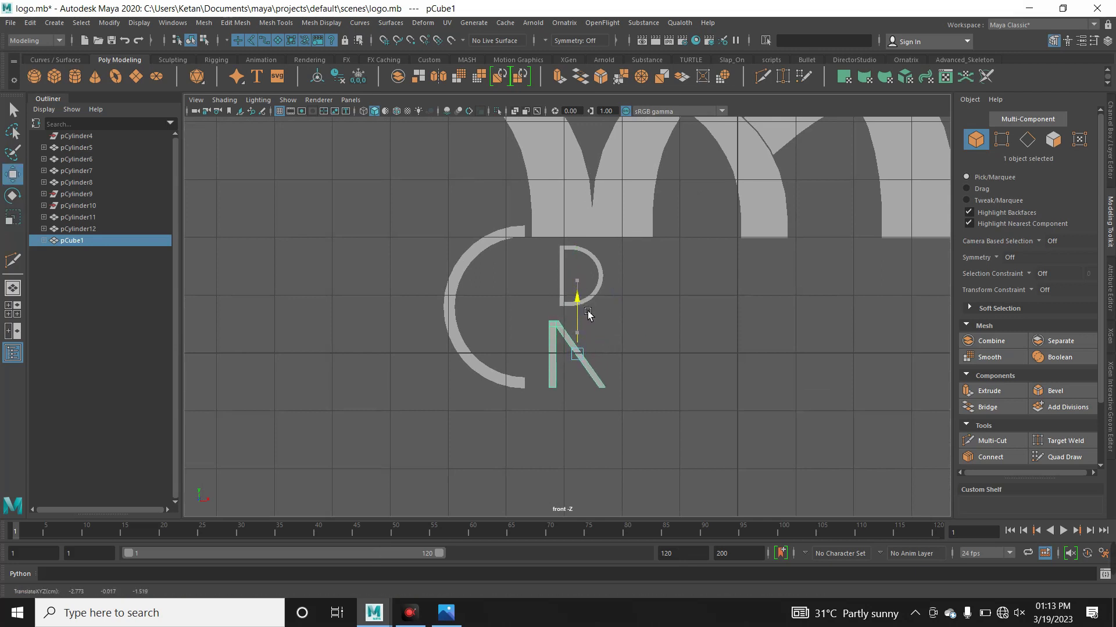
left_click_drag(625, 359, 634, 358)
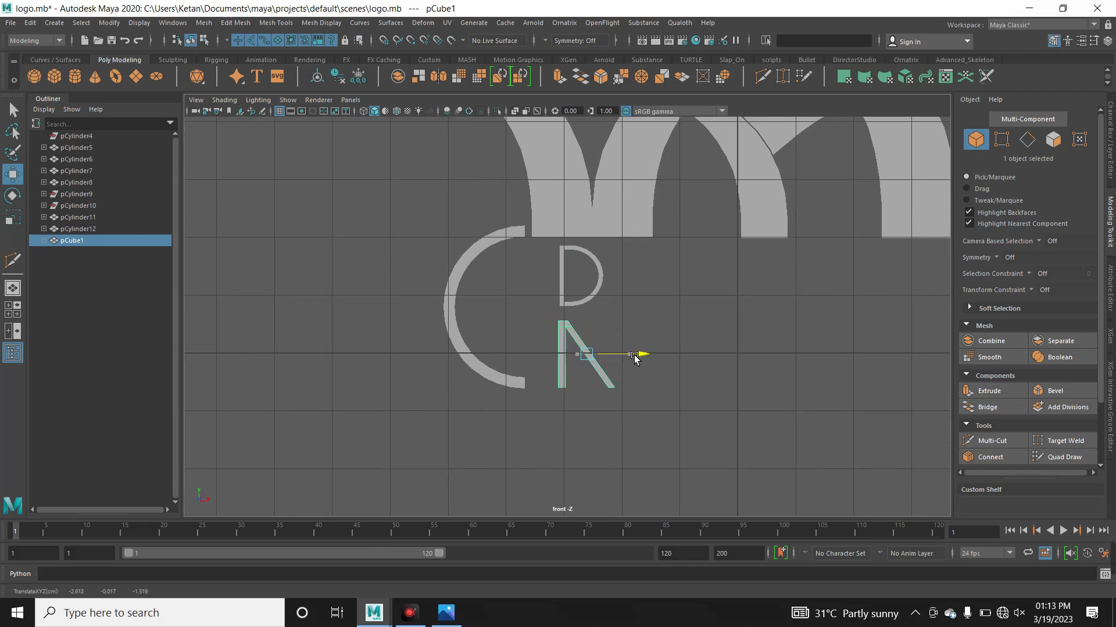
Raise the stem-and-leg piece slightly and widen it in X
scroll(667, 325, "up", 2)
left_click_drag(595, 325, 608, 319)
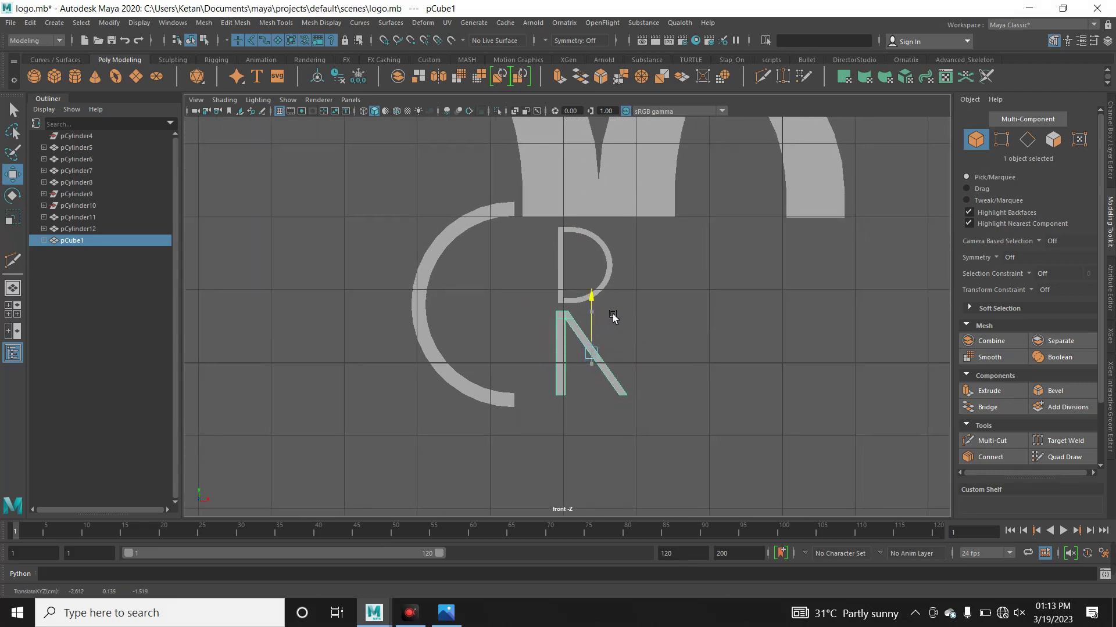
key("r")
left_click_drag(649, 358, 665, 358)
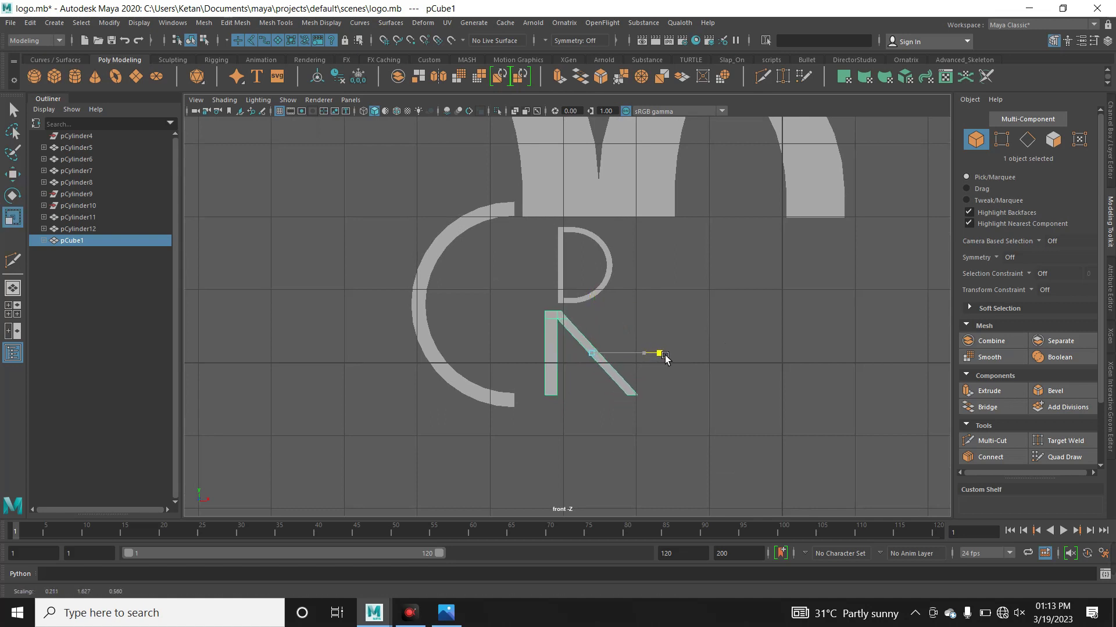
key("w")
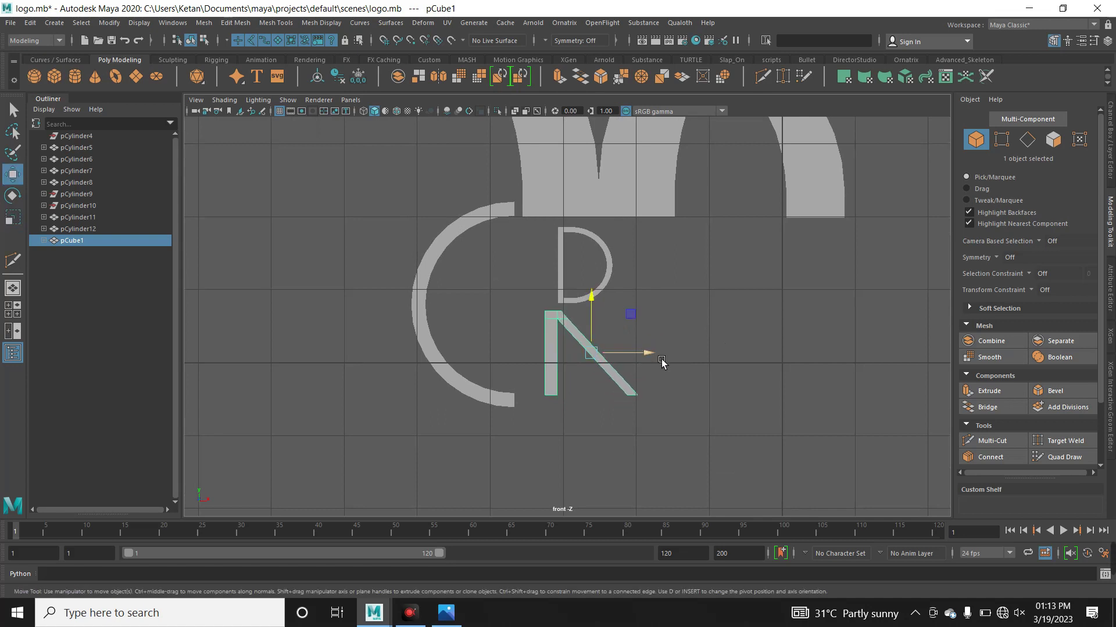
right_click_drag(506, 365, 822, 354, "alt")
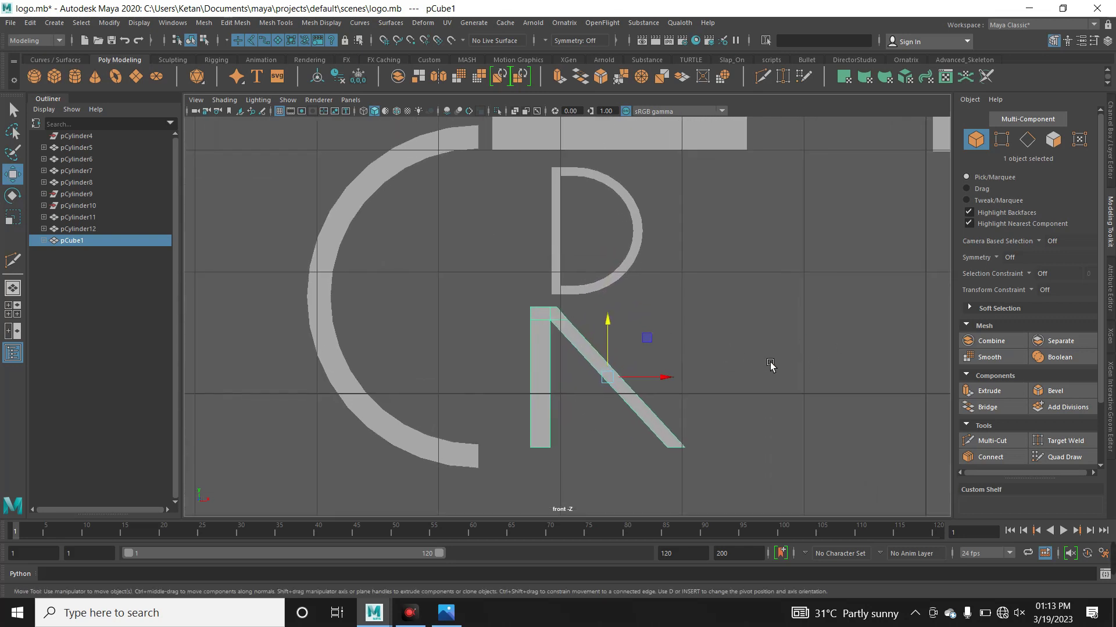
scroll(482, 325, "up", 3)
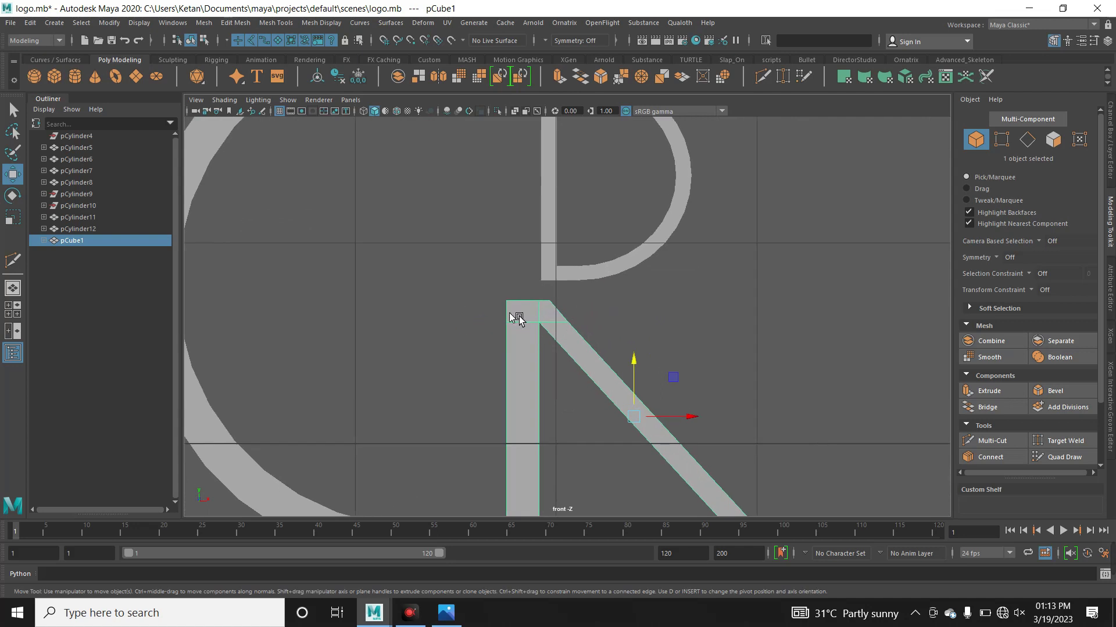
right_click_drag(516, 318, 488, 268)
Extrude the stem's top face upward alongside the bowl to its top edge
left_click_drag(473, 251, 543, 308)
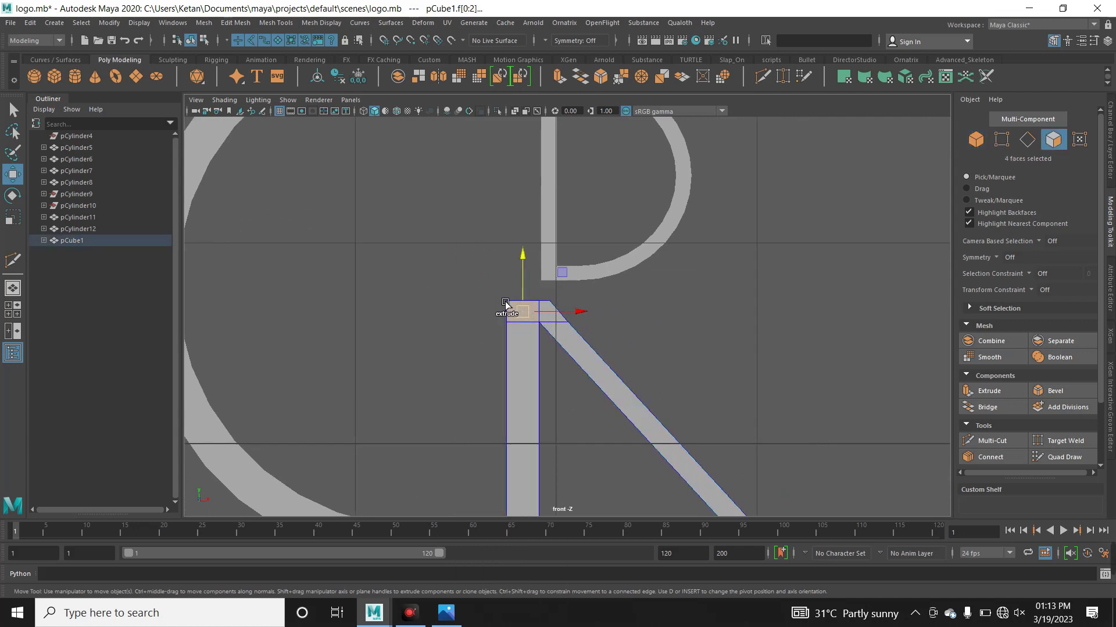
left_click(537, 321)
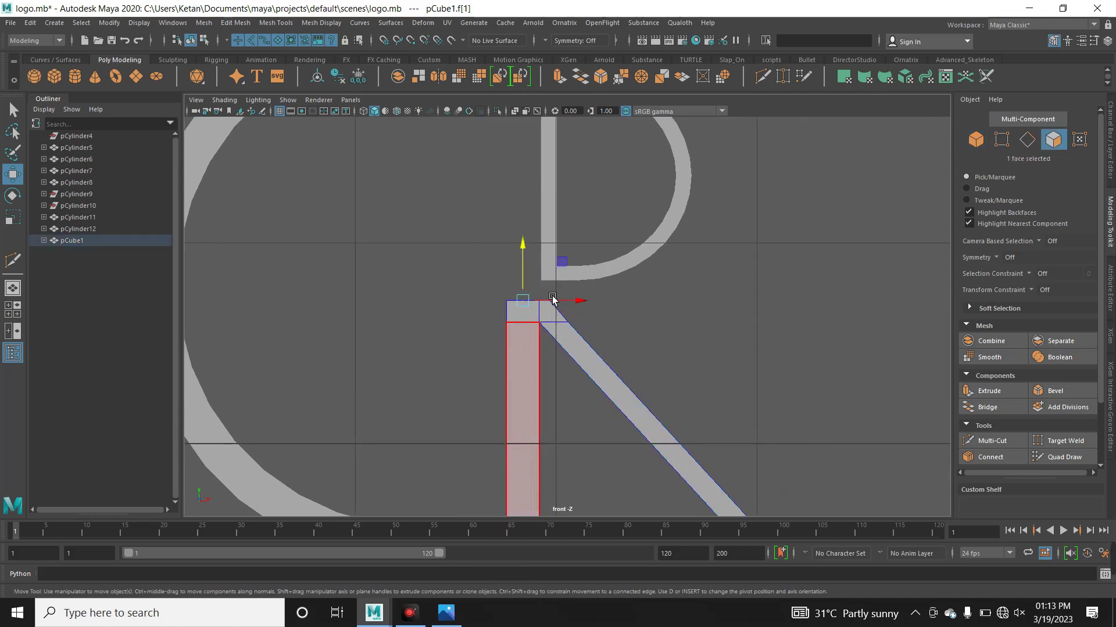
scroll(552, 308, "down", 3)
left_click_drag(552, 321, 570, 183, "shift")
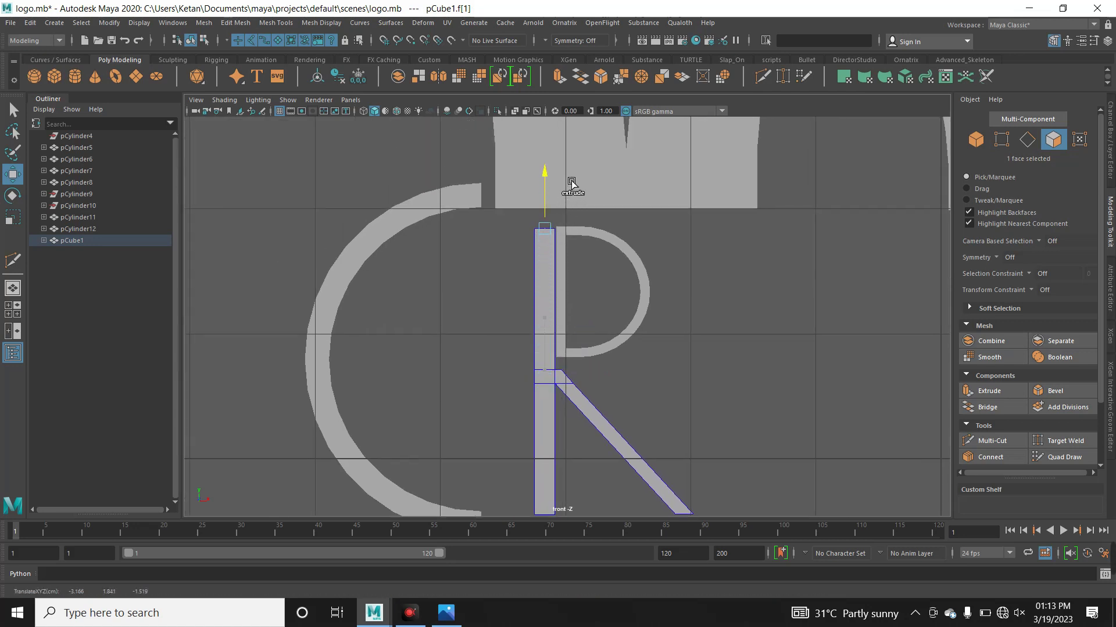
scroll(672, 251, "up", 2)
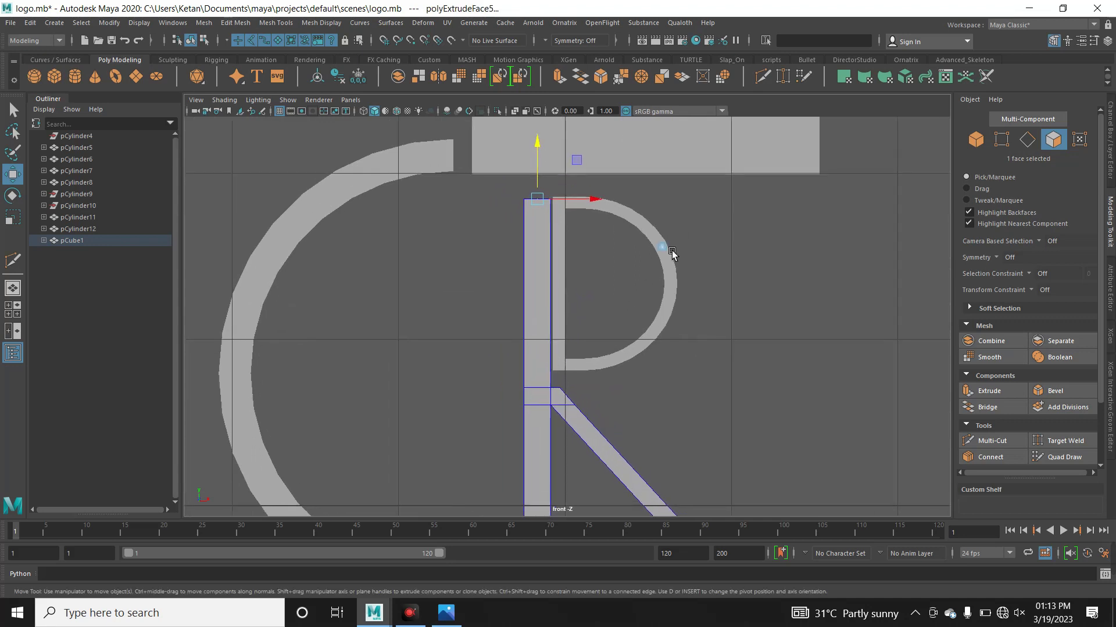
middle_click_drag(673, 251, 755, 306, "alt")
Switch the stem back to Object Mode selection
scroll(754, 306, "up", 3)
left_click(575, 202)
scroll(677, 287, "down", 2)
scroll(628, 291, "down", 3)
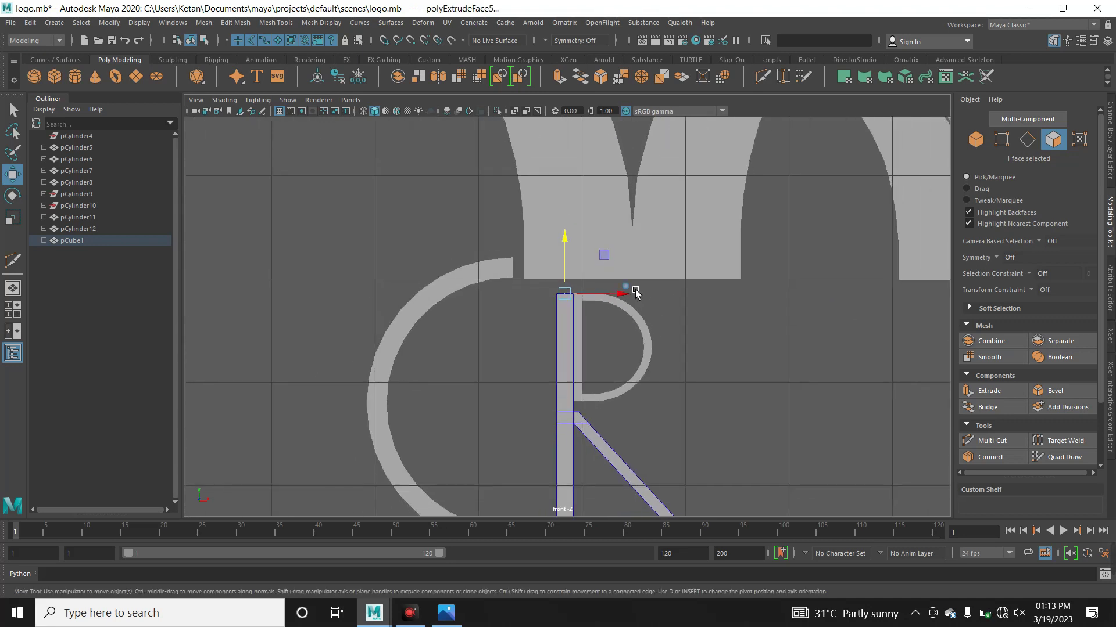
right_click(571, 295)
left_click(620, 279)
scroll(705, 344, "down", 2)
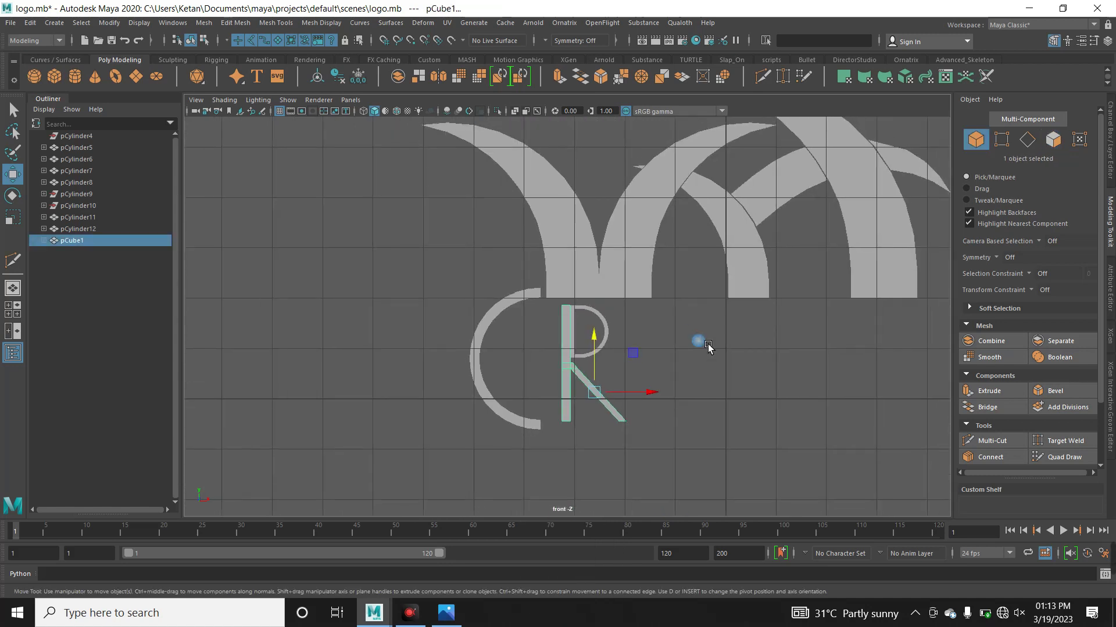
scroll(523, 290, "up", 5)
scroll(428, 231, "up", 1)
In vertex mode, raise the stem-leg junction vertices toward the bowl
middle_click_drag(428, 231, 732, 351, "alt")
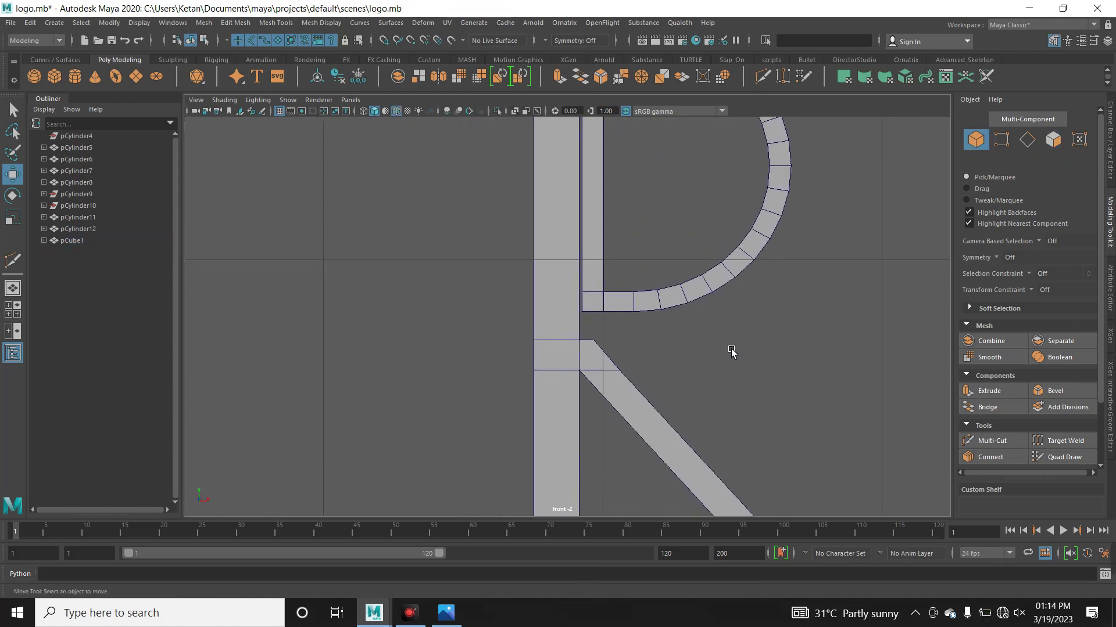
scroll(828, 358, "up", 3)
right_click(587, 294)
left_click(543, 295)
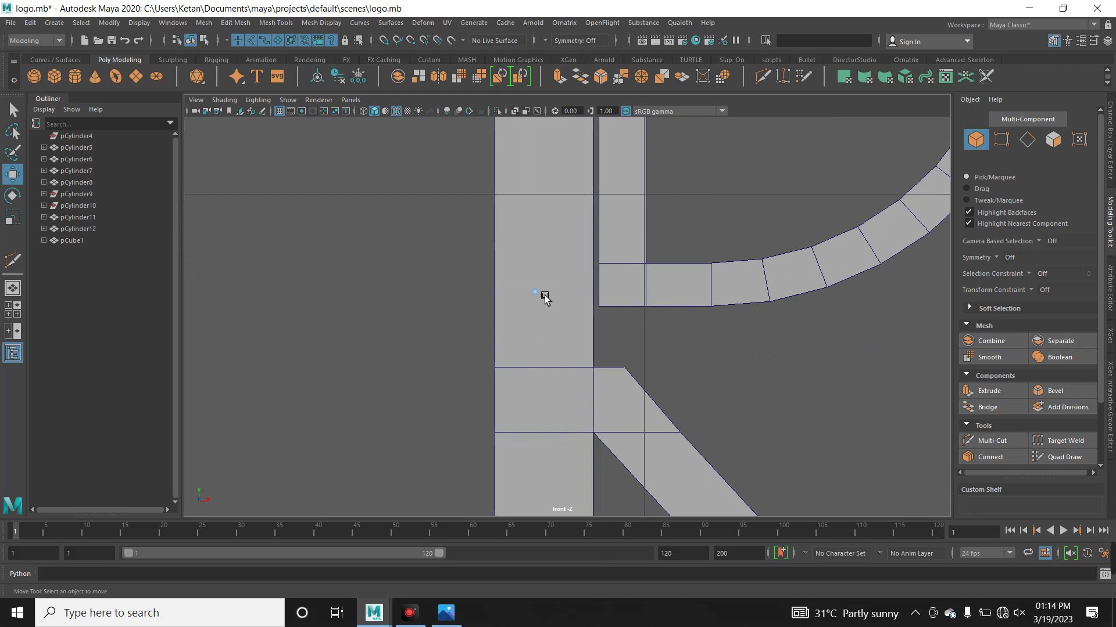
mouse_move(409, 320)
left_mouse_down()
mouse_move(602, 361)
mouse_move(609, 398)
left_mouse_up()
left_click_drag(558, 329, 556, 291)
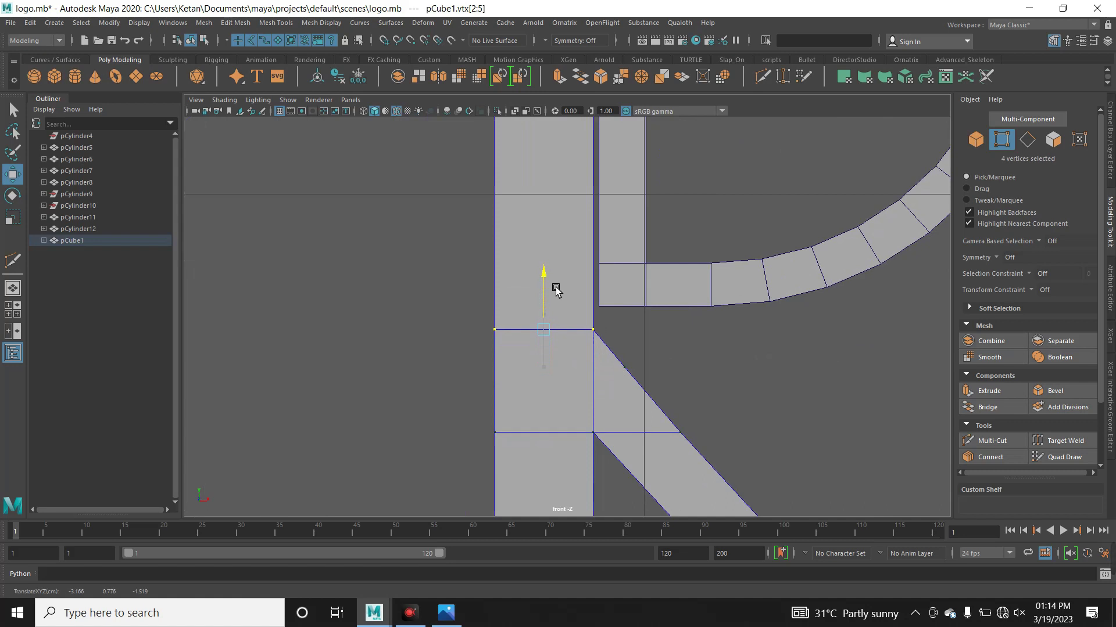
Select the two vertices where the diagonal meets the stem, then view in perspective
mouse_move(660, 351)
left_mouse_down()
mouse_move(617, 378)
mouse_move(677, 374)
left_mouse_up()
scroll(668, 383, "down", 4)
scroll(677, 391, "down", 2)
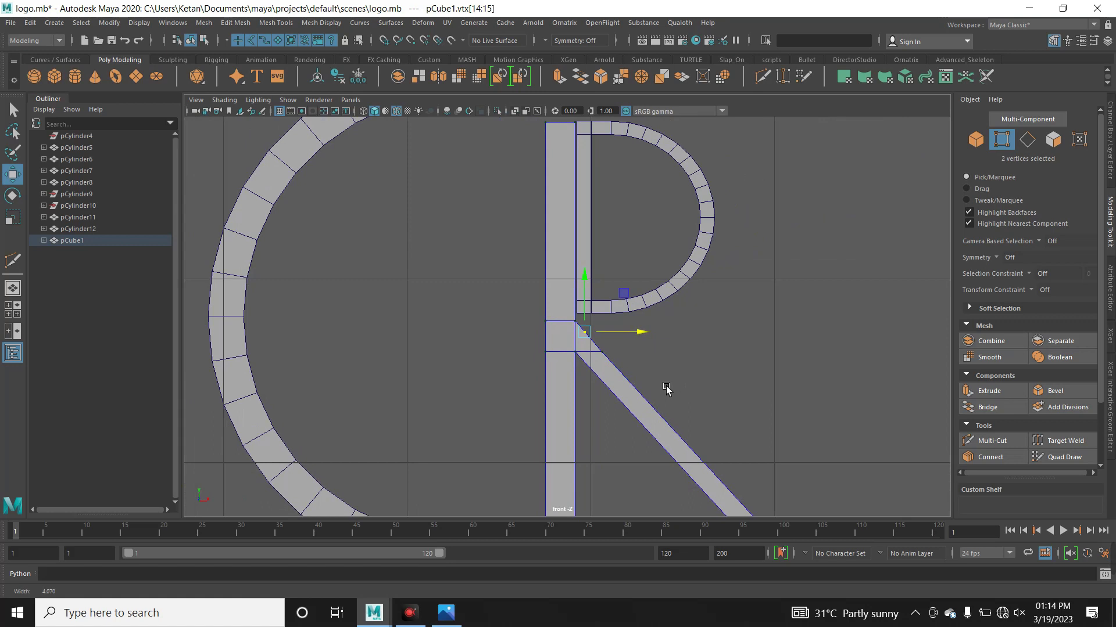
scroll(657, 389, "down", 2)
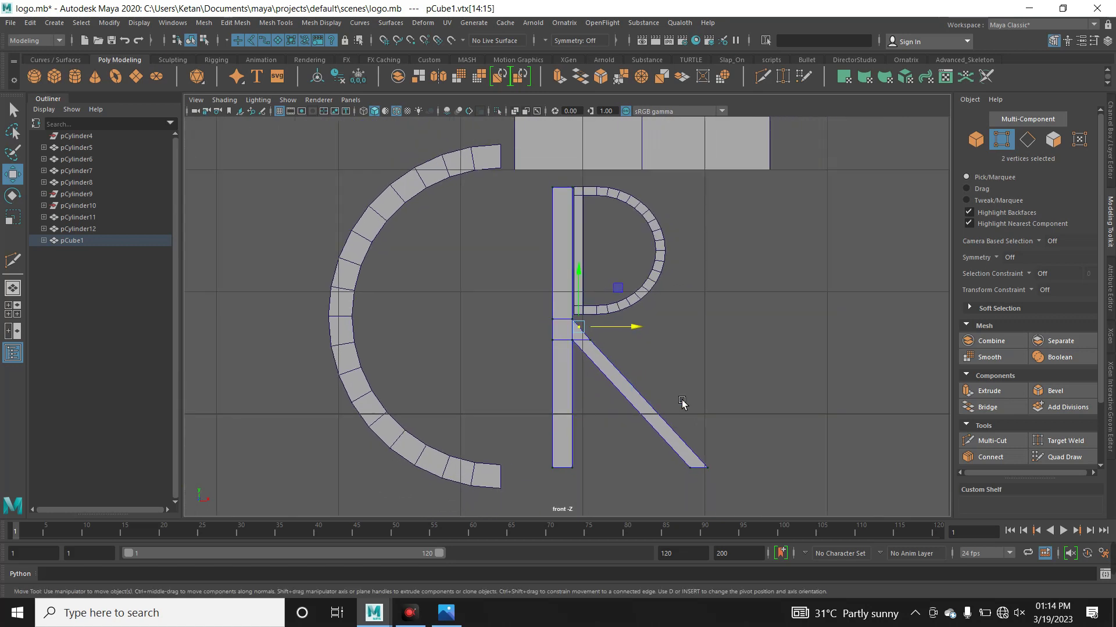
scroll(543, 393, "up", 2)
scroll(542, 393, "up", 2)
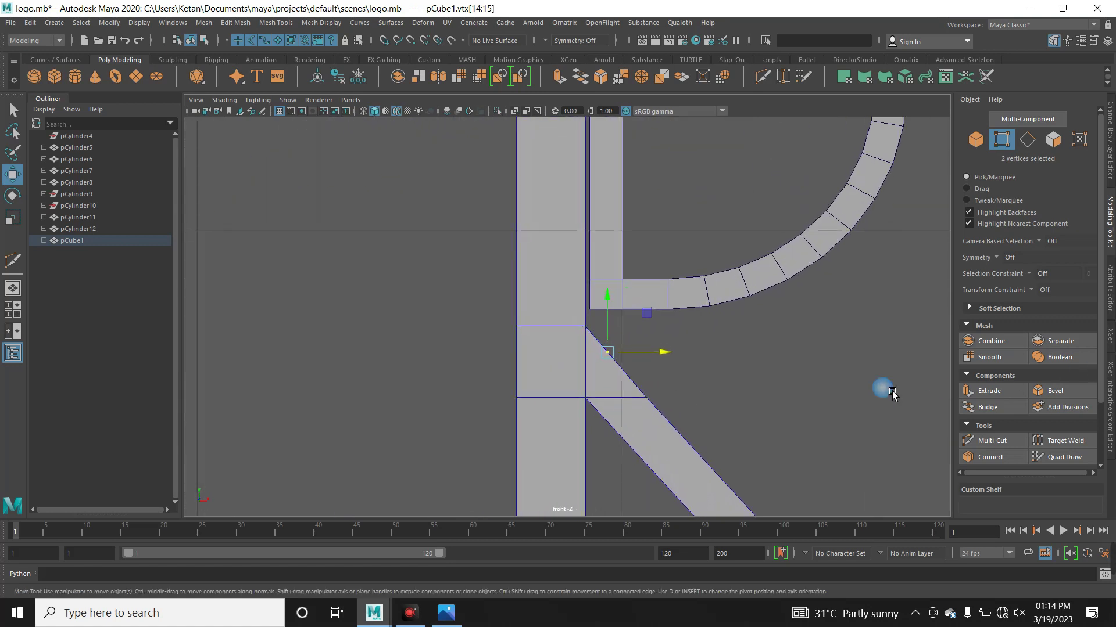
scroll(755, 384, "up", 2)
key("space")
mouse_move(744, 379)
left_mouse_down()
mouse_move(744, 401)
mouse_move(648, 406)
mouse_move(618, 374)
left_mouse_up()
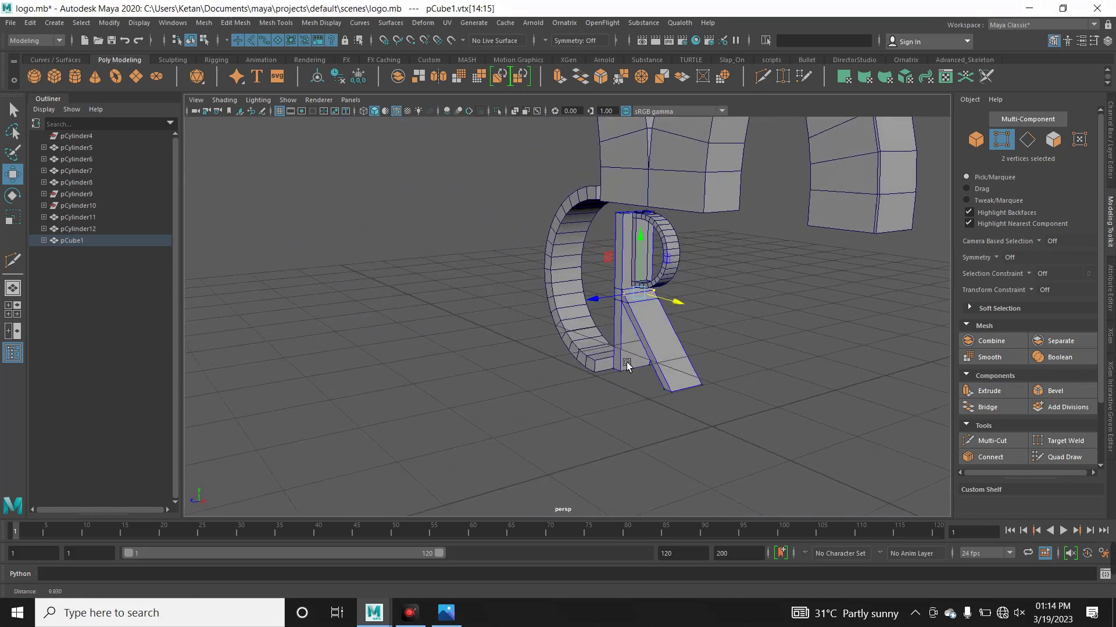
Restore the accidentally deleted R junction faces and orbit to inspect the whole R
scroll(873, 363, "up", 3)
scroll(873, 363, "down", 2)
left_click(800, 387)
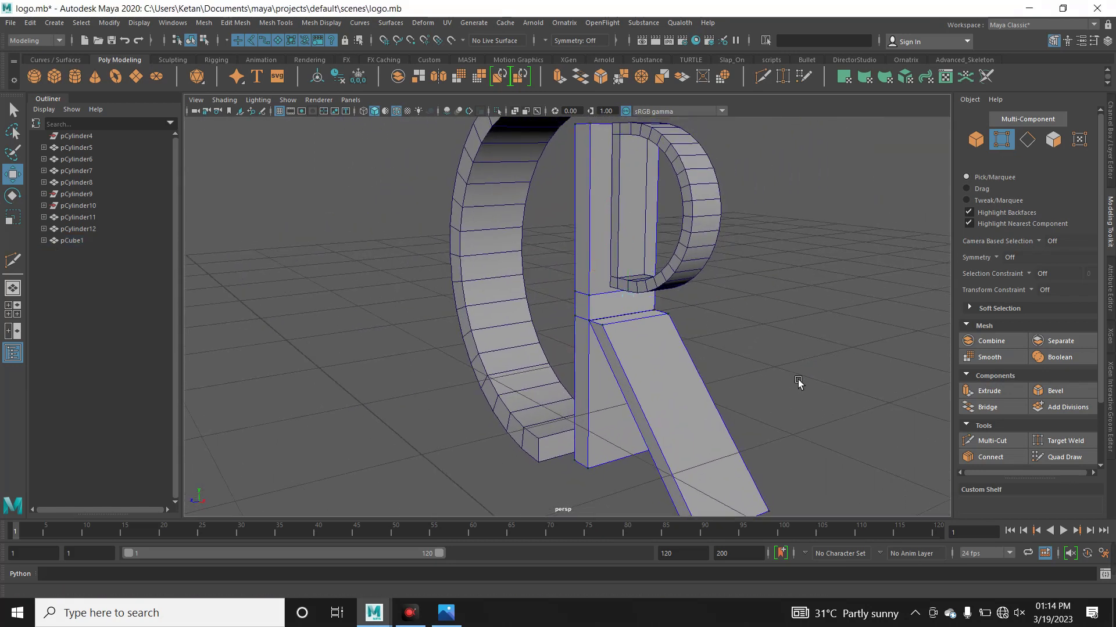
key("ctrl+z")
left_click_drag(565, 400, 804, 361, "alt")
scroll(741, 388, "up", 3)
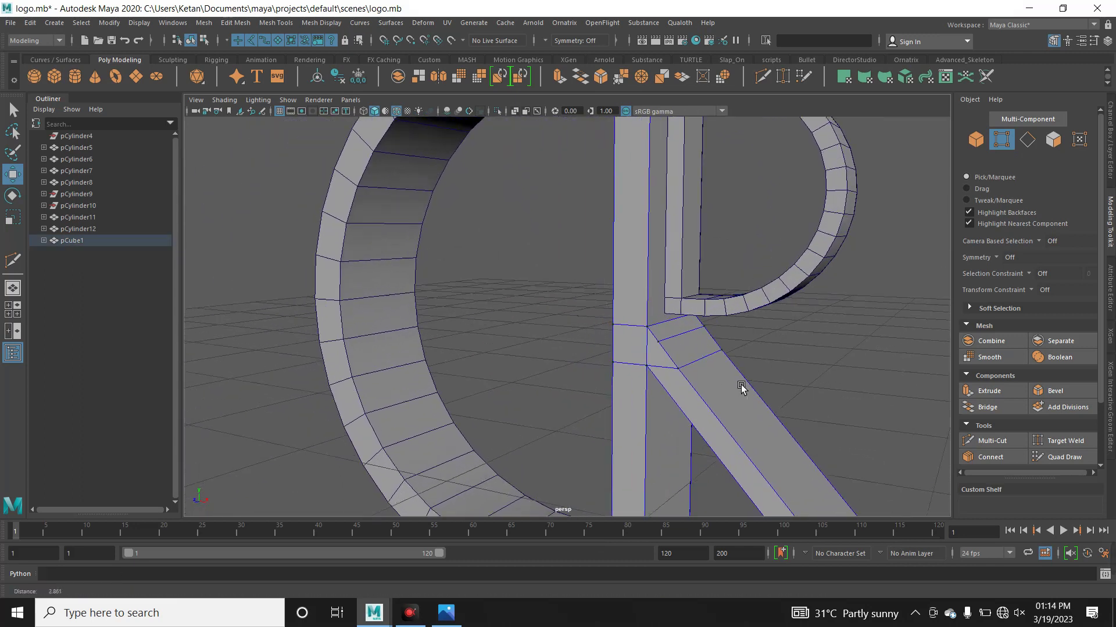
mouse_move(872, 369)
left_mouse_down("alt")
mouse_move(822, 361)
mouse_move(774, 372)
left_mouse_up("alt")
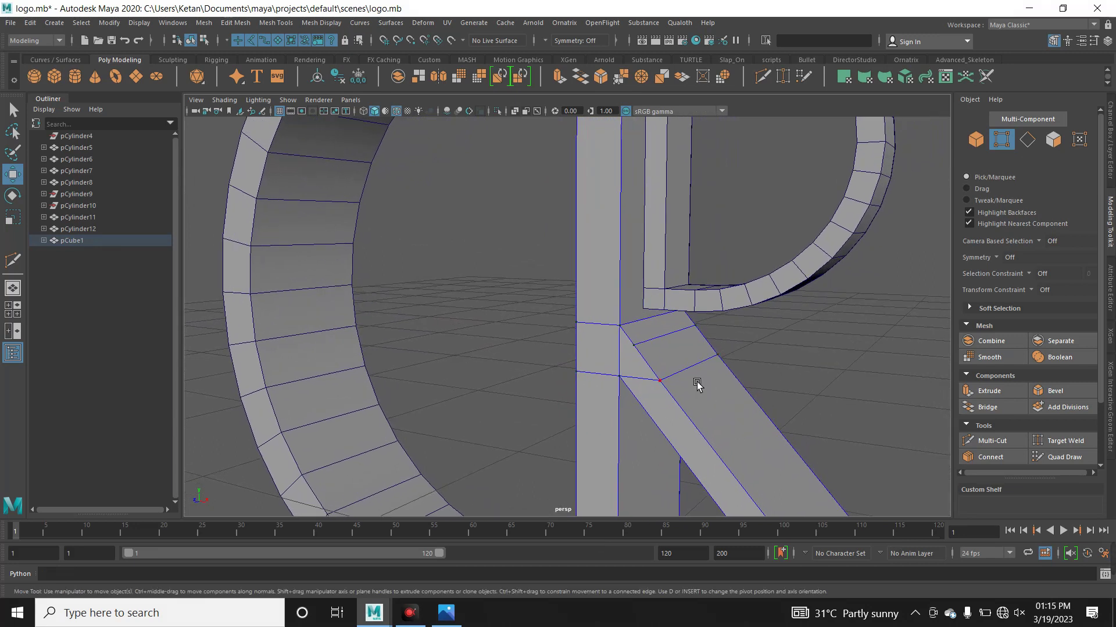
left_click_drag(710, 381, 725, 390, "alt")
mouse_move(725, 390)
right_mouse_down("alt")
mouse_move(599, 387)
mouse_move(673, 378)
right_mouse_up("alt")
mouse_move(673, 379)
left_mouse_down("alt")
mouse_move(453, 384)
mouse_move(465, 418)
left_mouse_up("alt")
In front view and object mode, nudge the R's rounded loop pCylinder12 slightly right
key("space")
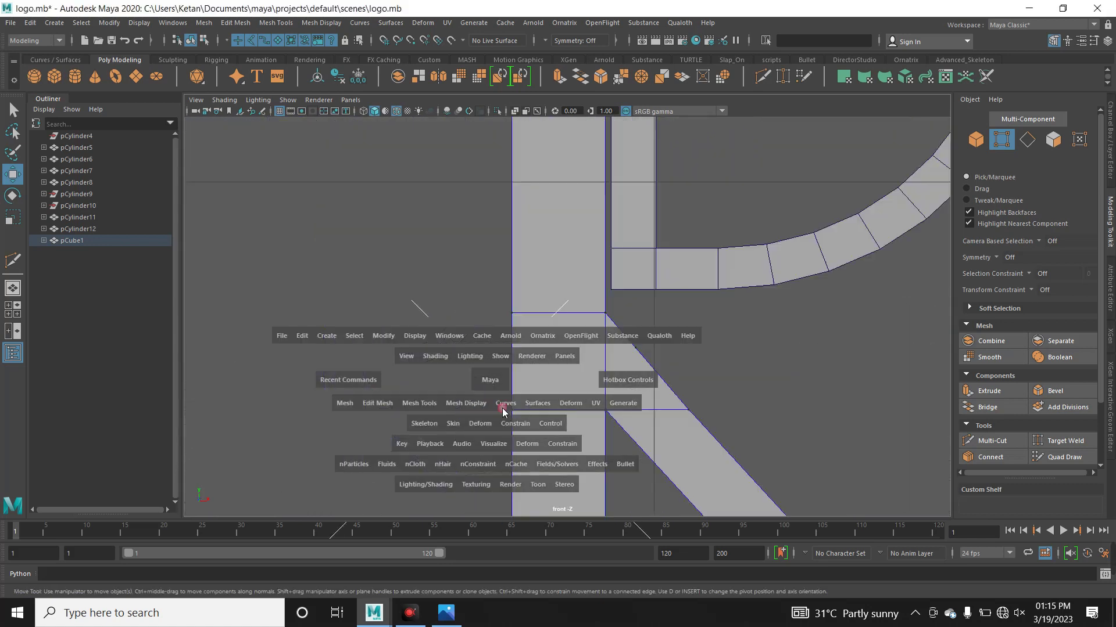
right_click_drag(575, 317, 628, 297)
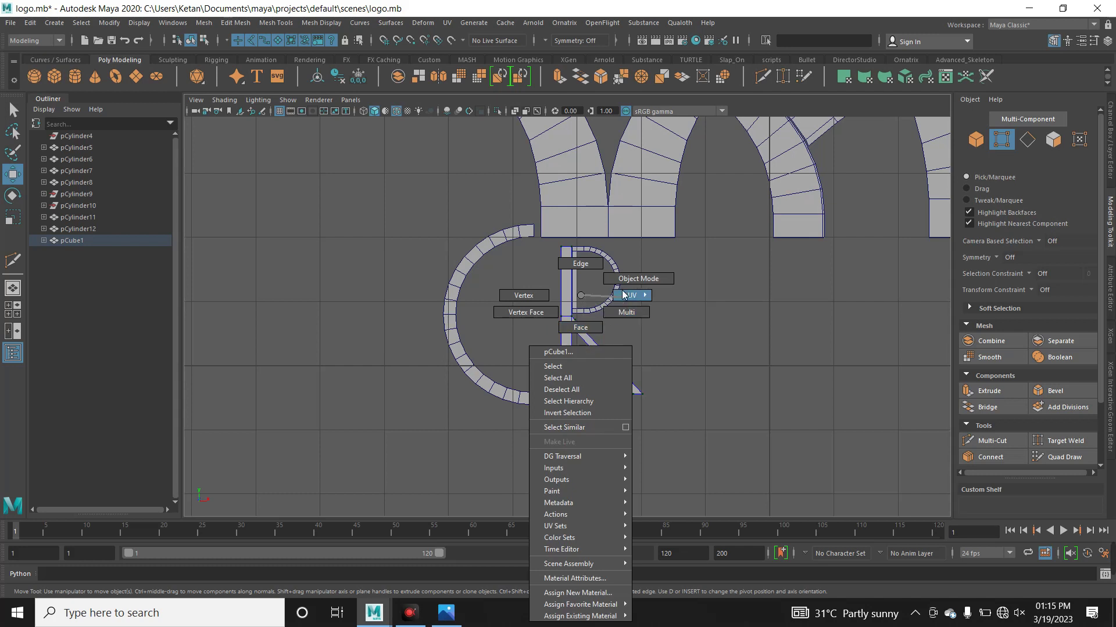
left_click(645, 317)
right_click_drag(618, 365, 601, 276, "alt")
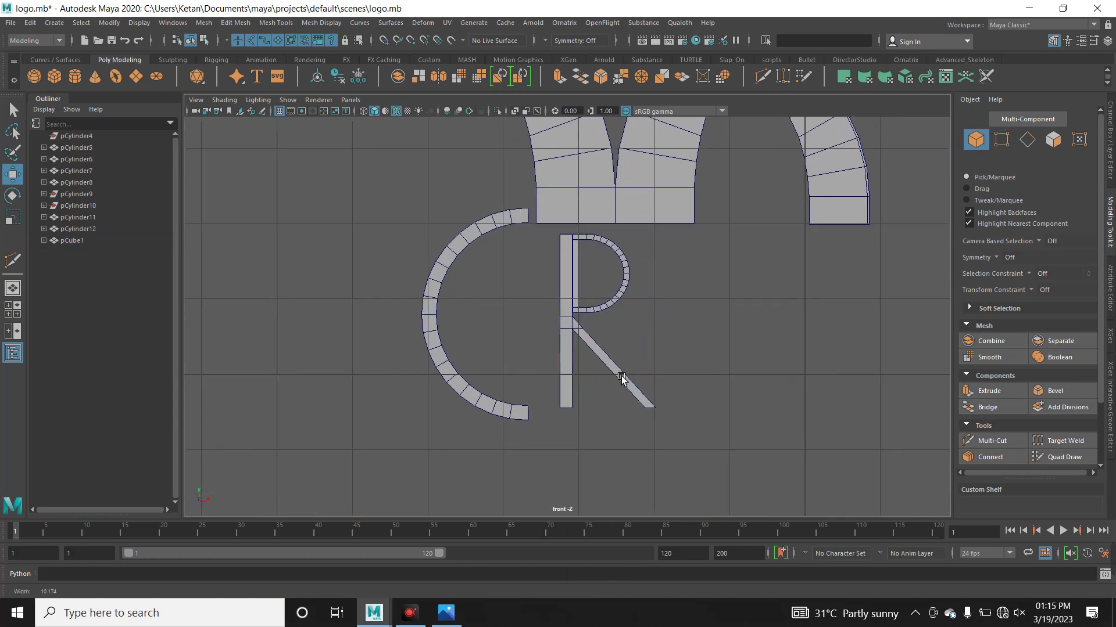
left_click_drag(619, 266, 621, 268)
scroll(642, 368, "up", 2)
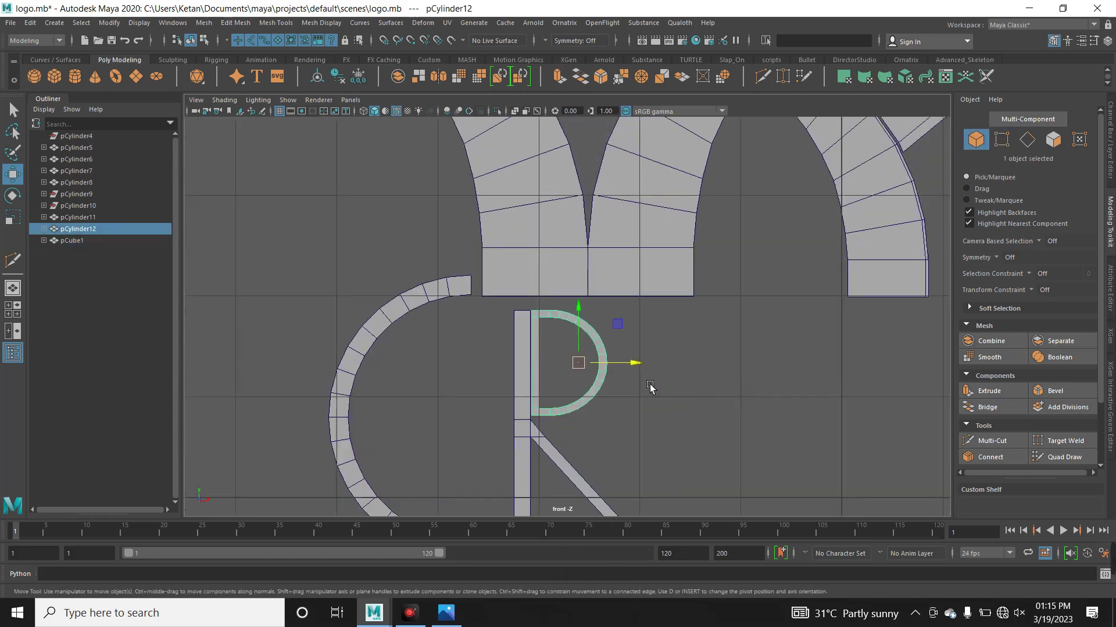
scroll(660, 398, "up", 2)
left_click_drag(649, 392, 654, 389)
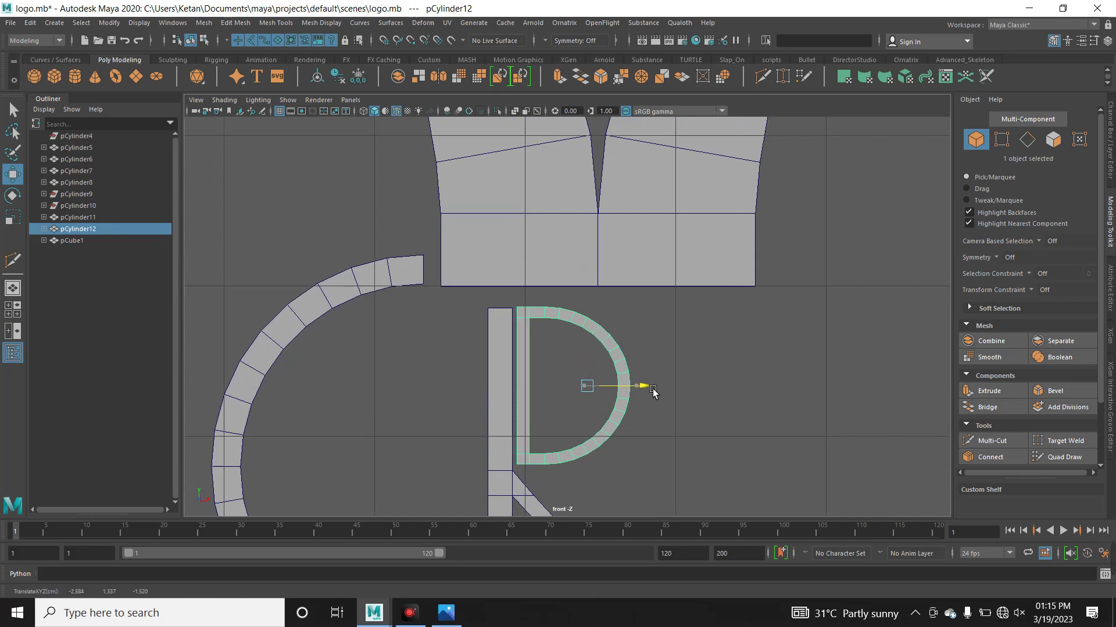
scroll(754, 426, "down", 4)
left_click(724, 419)
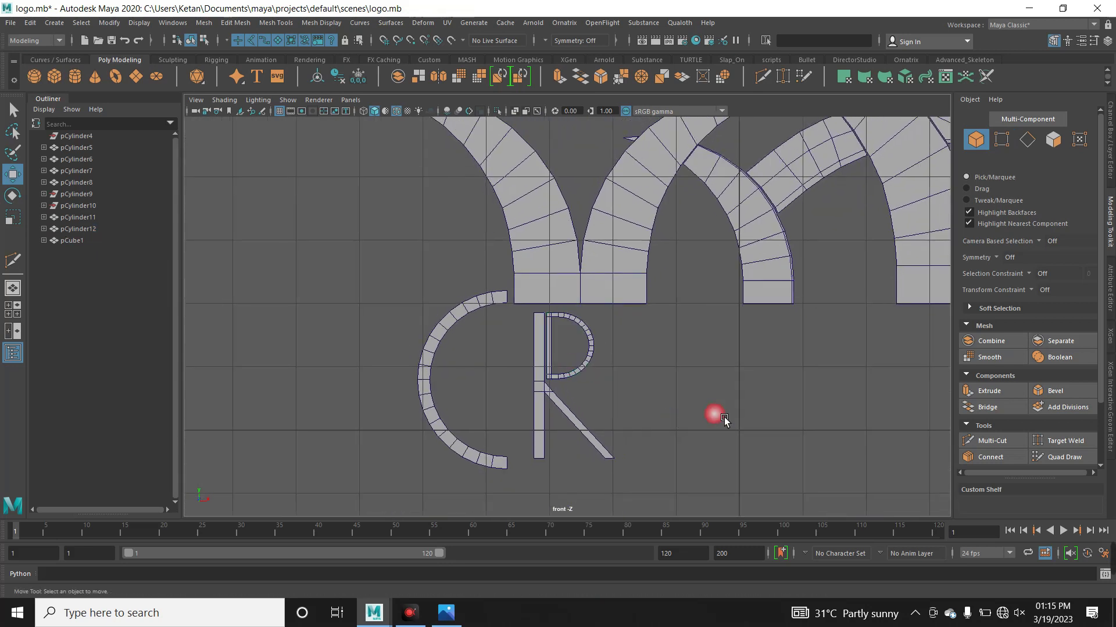
Raise pCube1, the R's stem and leg, shrink it slightly and shift it left under the loop
scroll(720, 432, "down", 2)
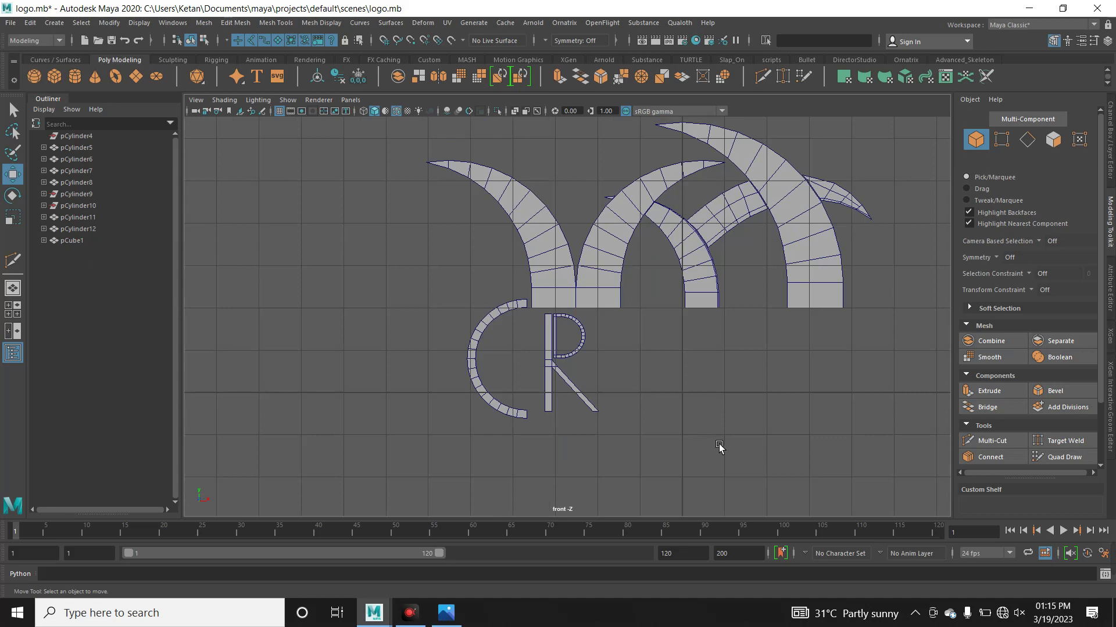
scroll(703, 427, "up", 3)
scroll(790, 416, "up", 3)
scroll(675, 420, "up", 1)
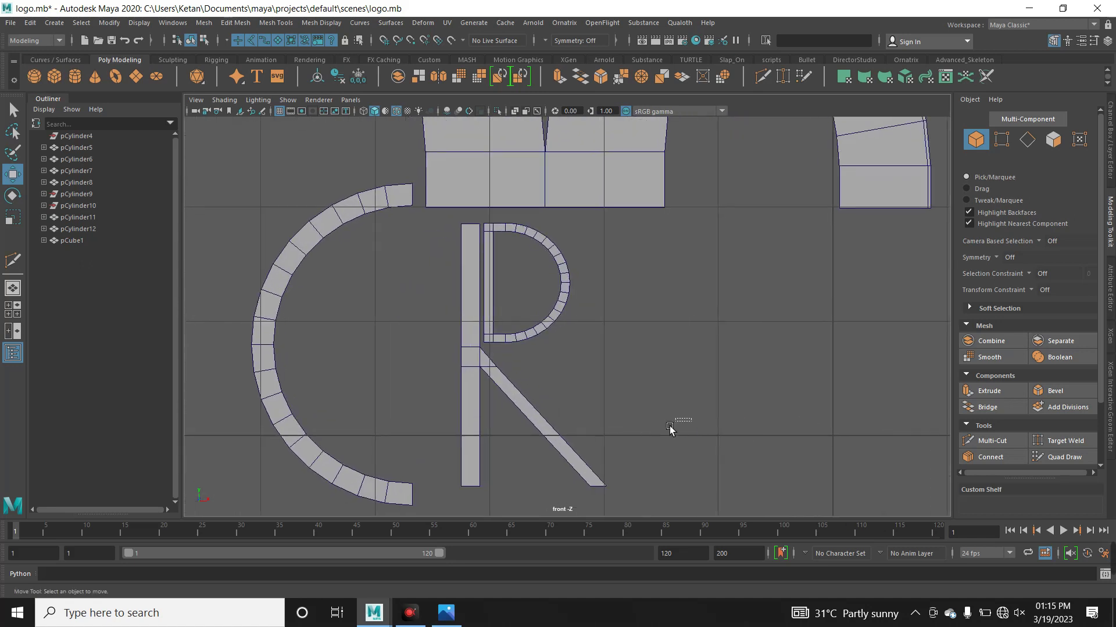
left_click(472, 423)
left_click_drag(545, 383, 545, 378)
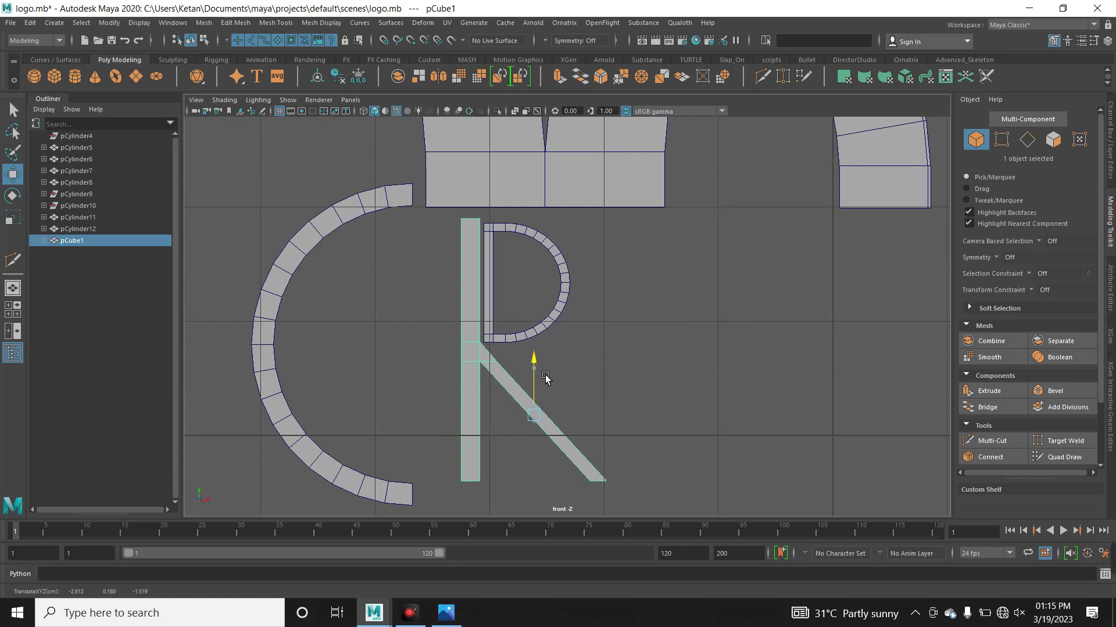
key("r")
left_click_drag(542, 423, 535, 423)
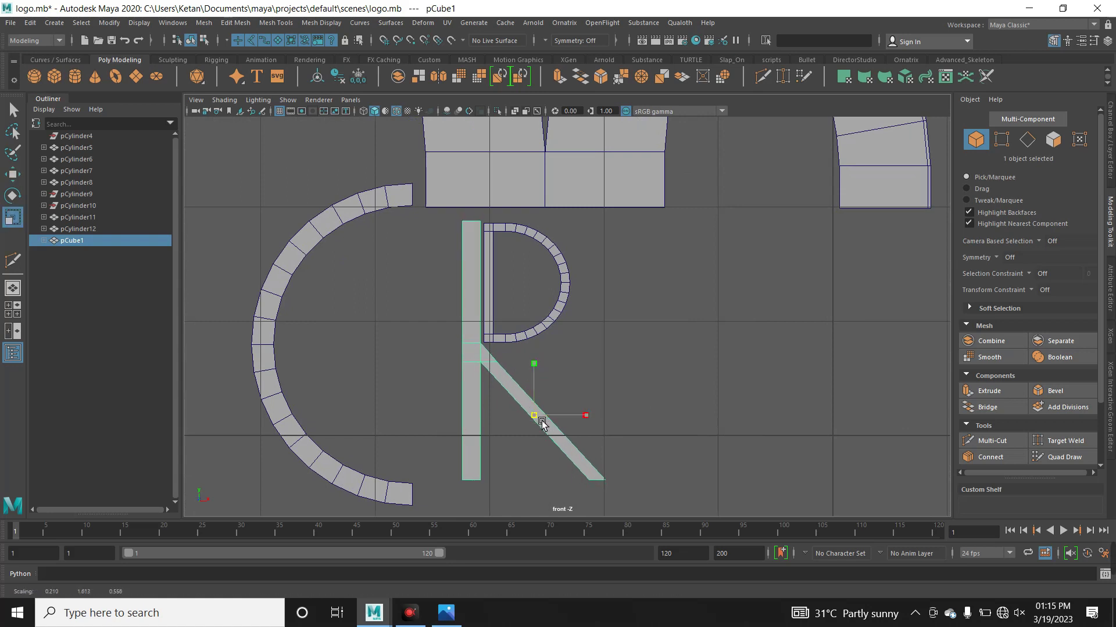
key("w")
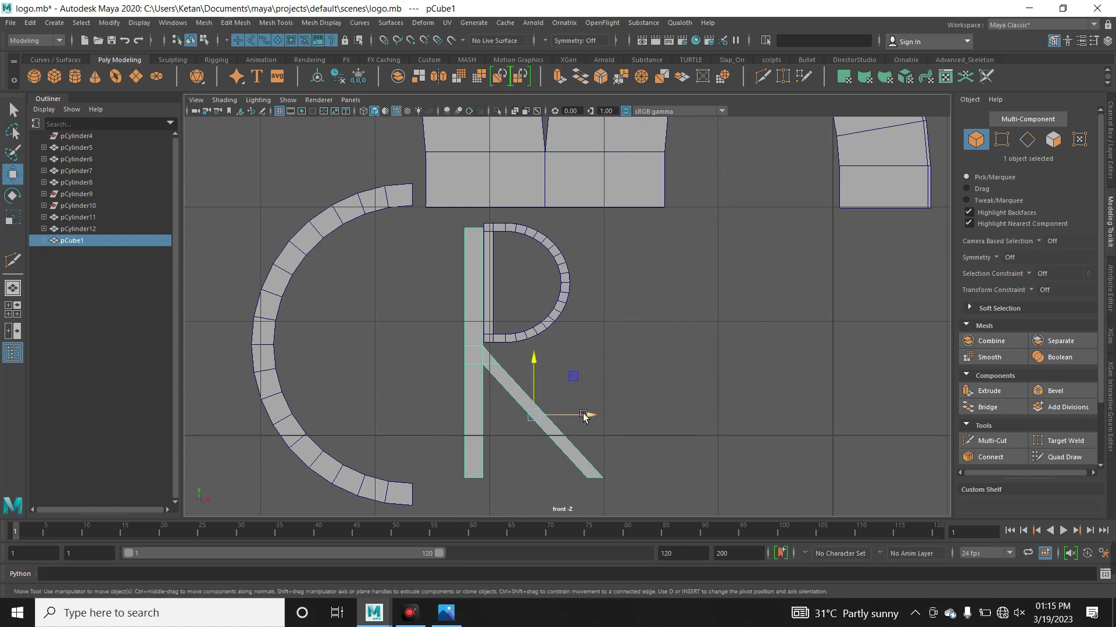
left_click_drag(590, 418, 587, 418)
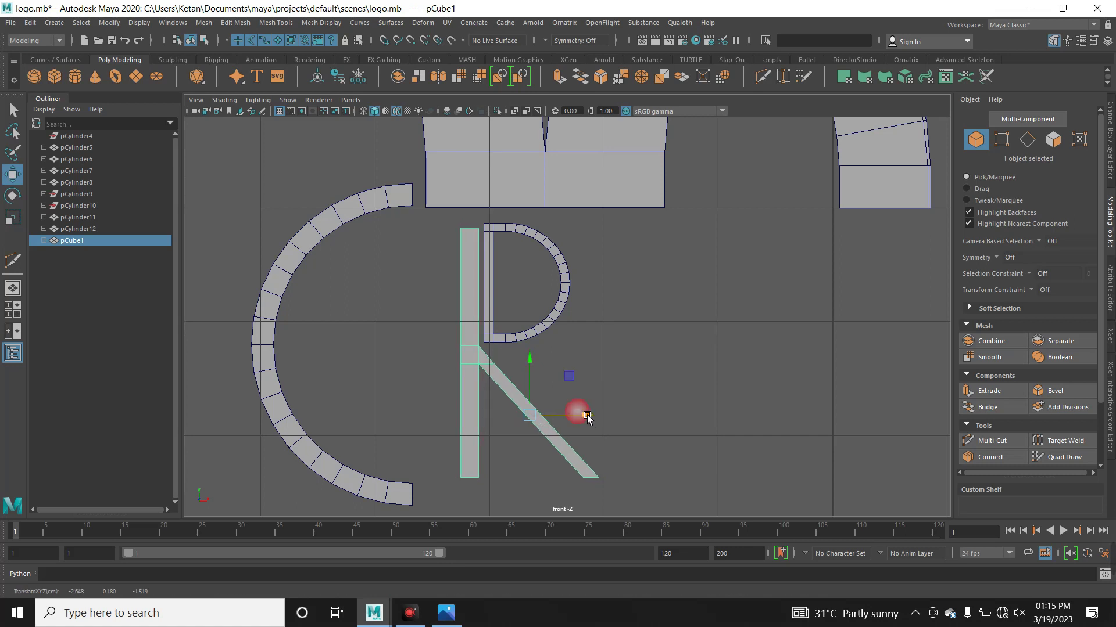
Raise the four top vertices of the R's stem
scroll(521, 379, "up", 2)
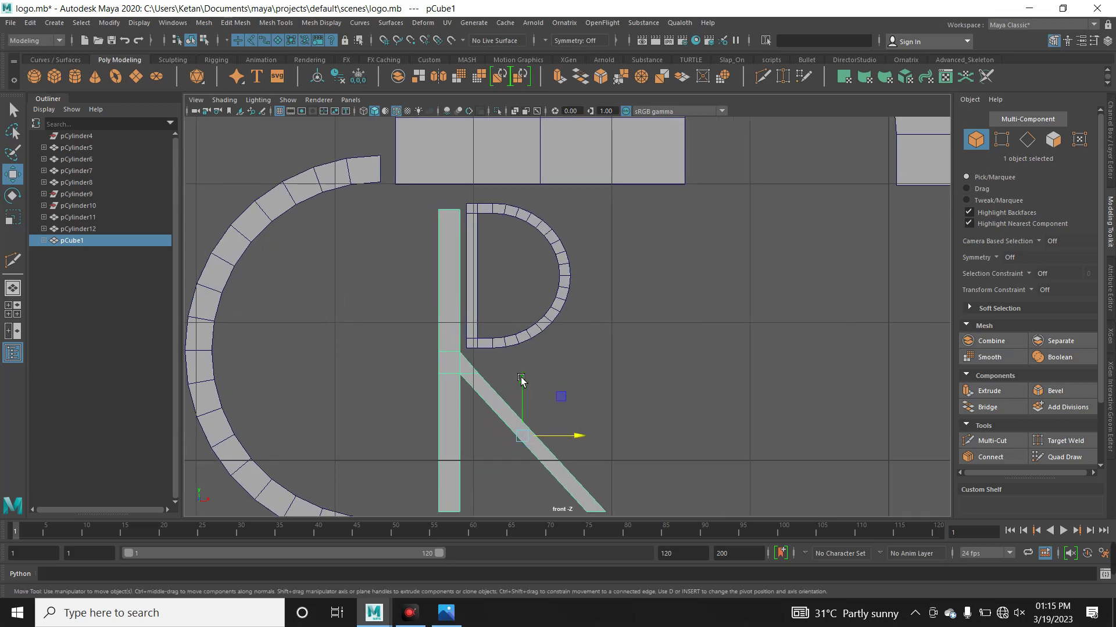
right_click_drag(459, 250, 410, 243)
left_click_drag(418, 204, 481, 230)
left_click_drag(457, 192, 457, 189)
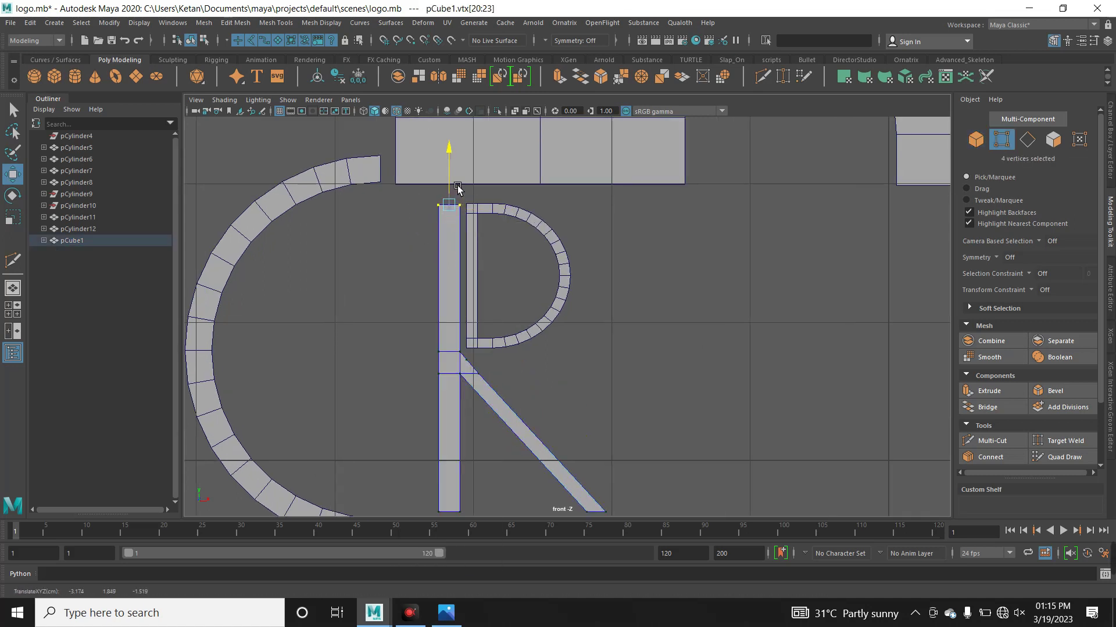
right_click_drag(464, 244, 510, 219)
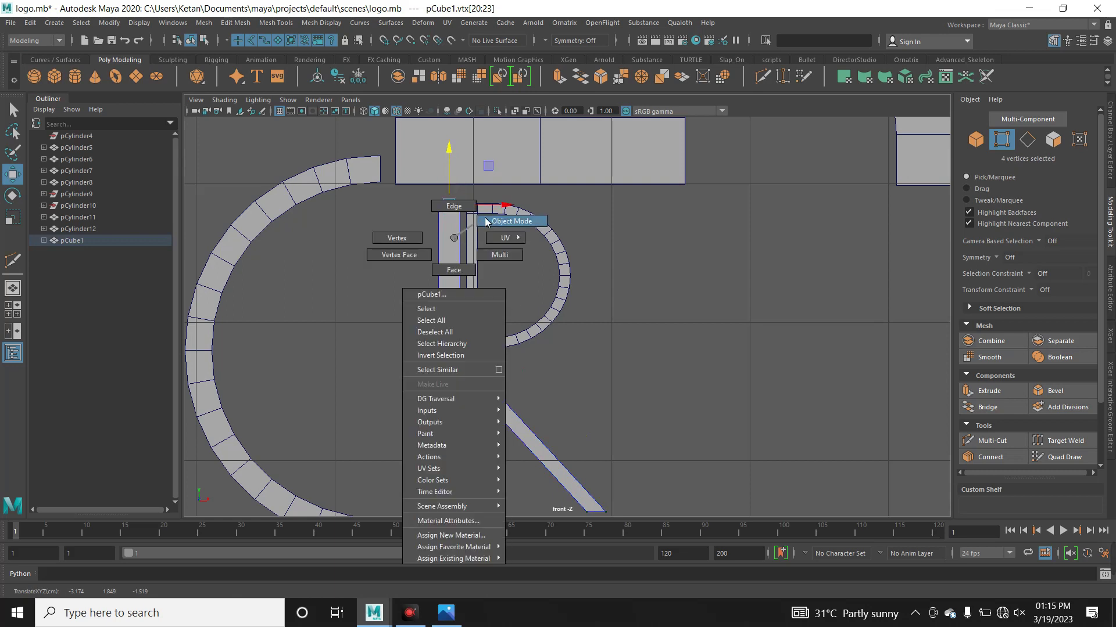
left_click(704, 286)
Slide both R pieces, pCylinder12 and pCube1, left along X within the C
scroll(620, 284, "down", 3)
scroll(678, 283, "up", 3)
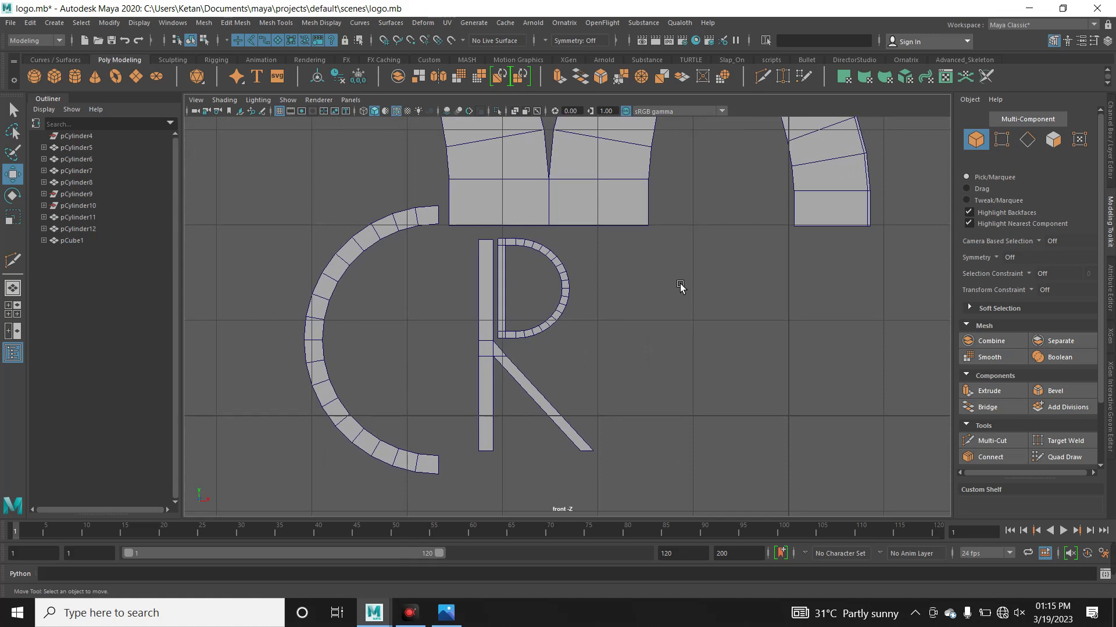
scroll(674, 312, "down", 2)
scroll(552, 325, "down", 1)
left_click_drag(399, 264, 561, 359)
left_click_drag(570, 286, 527, 288)
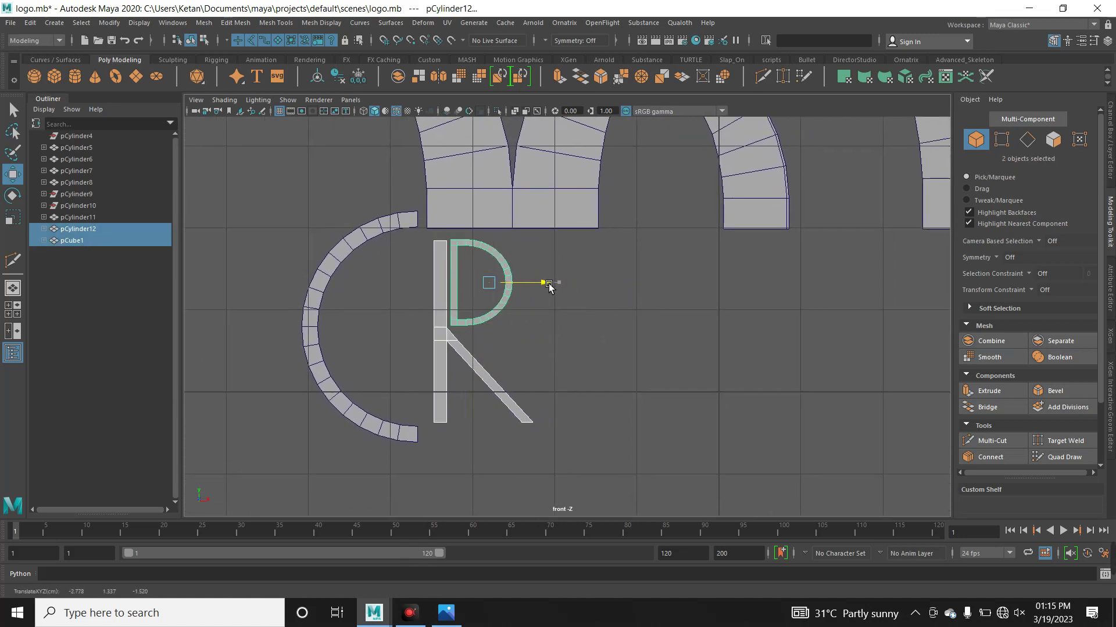
left_click_drag(530, 288, 542, 288)
left_click(627, 352)
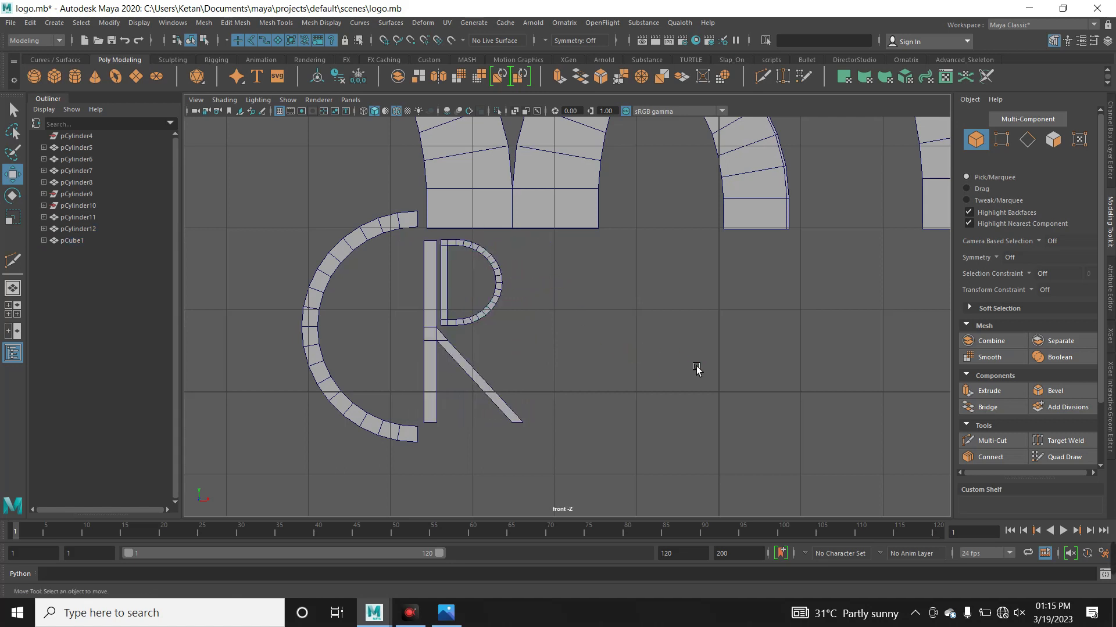
scroll(668, 366, "down", 2)
Add a polygon cube and squeeze it into a thin bar, X scale about 0.13
left_click(466, 343)
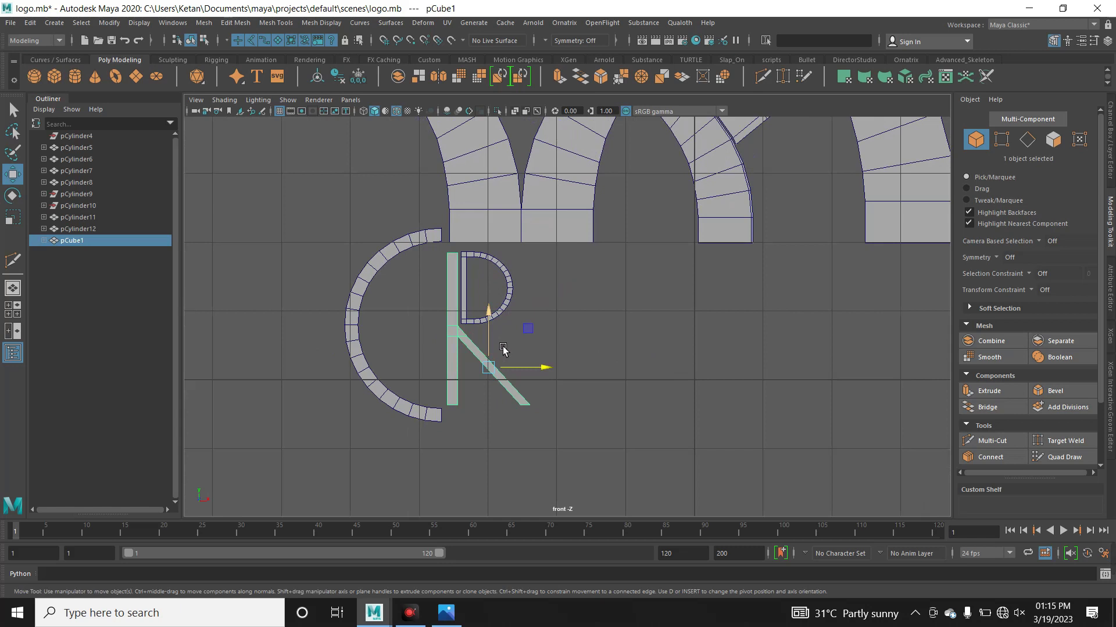
left_click(616, 341)
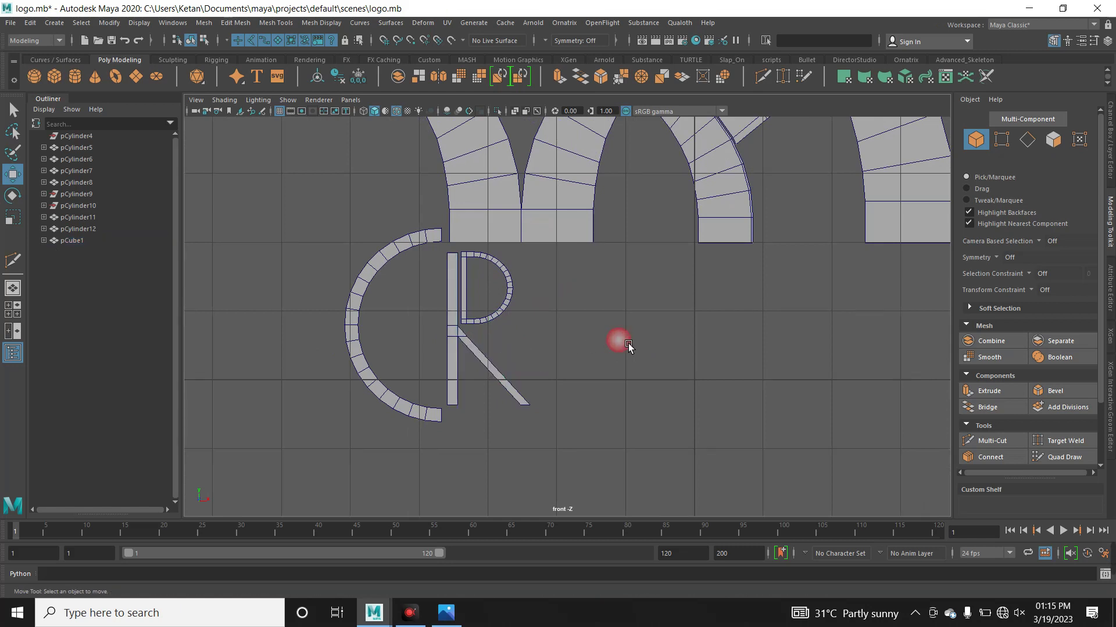
left_click(55, 81)
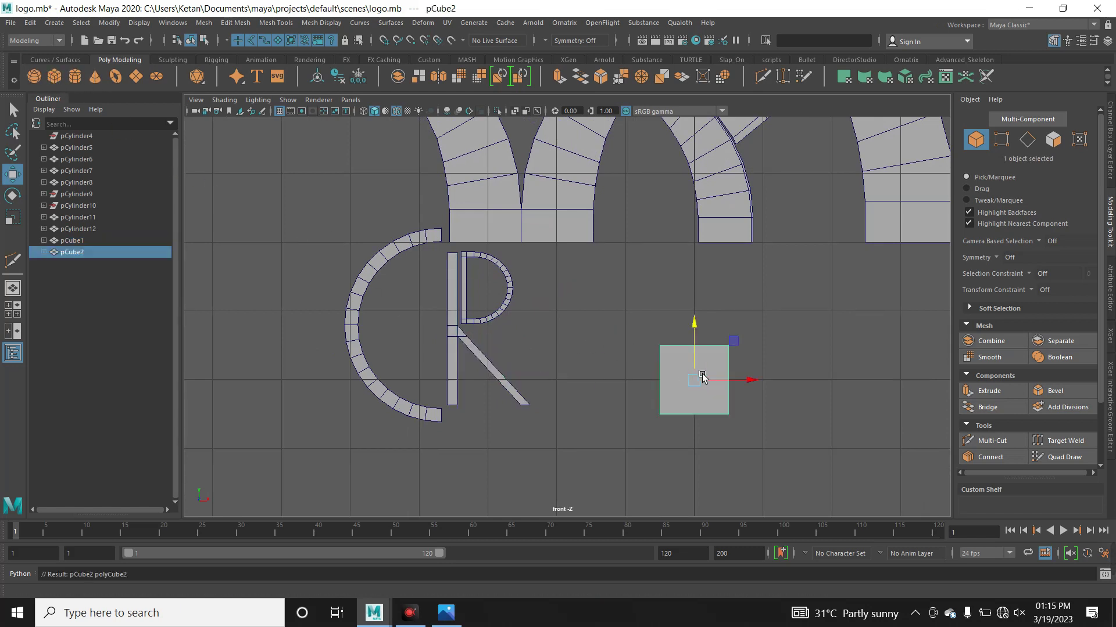
key("r")
left_click_drag(746, 380, 708, 383)
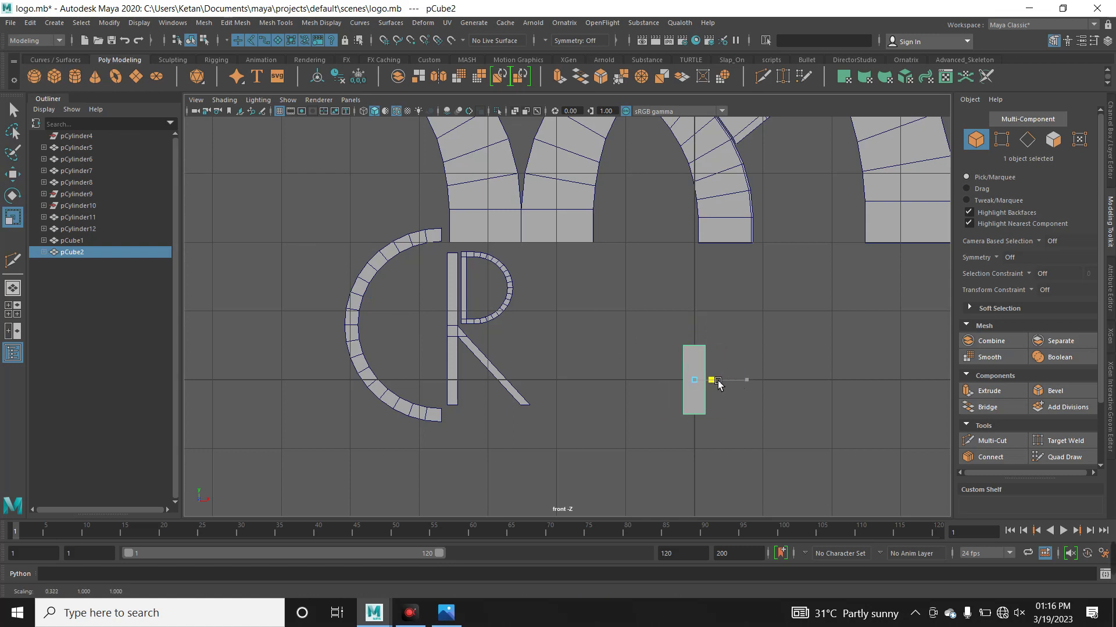
key("w")
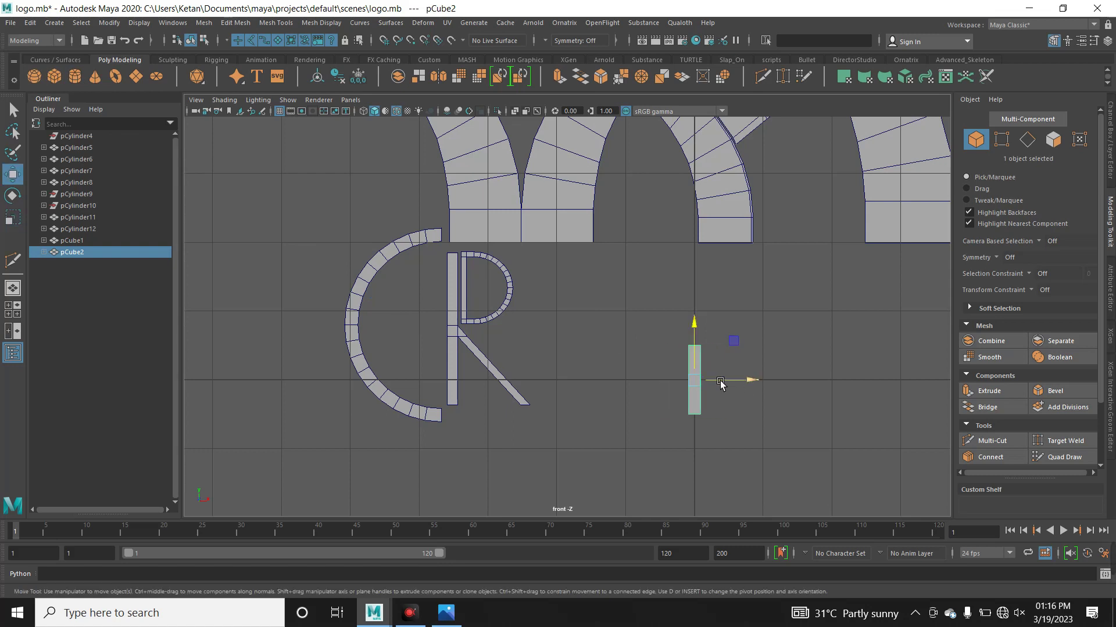
left_click_drag(760, 383, 611, 382)
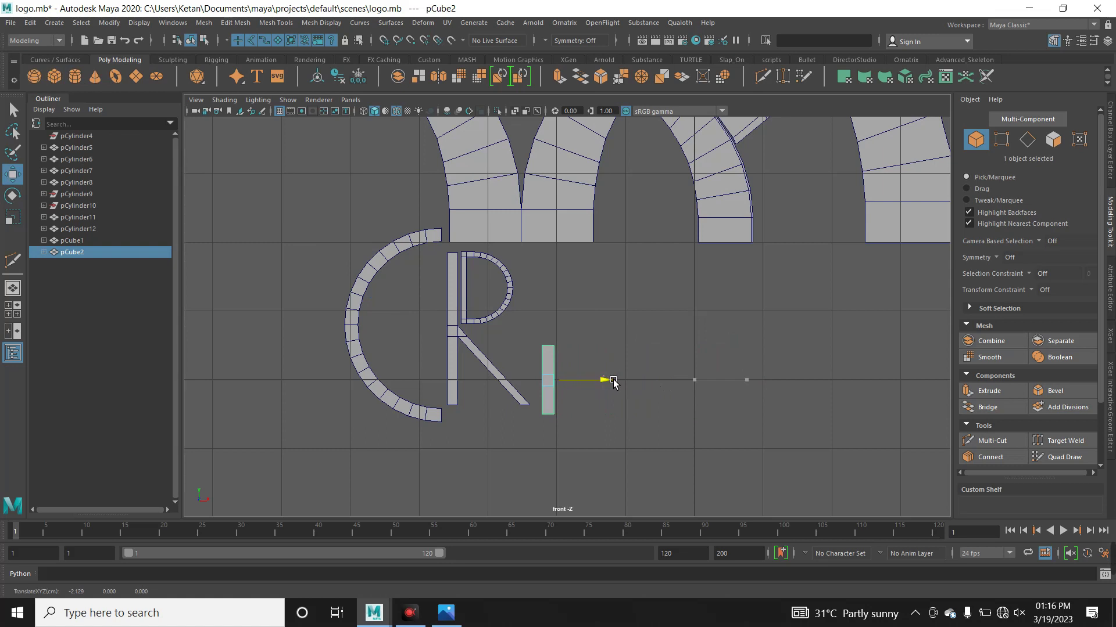
Position the thin bar just right of the R, beside its leg
scroll(797, 394, "up", 2)
scroll(755, 389, "up", 1)
scroll(625, 371, "up", 1)
scroll(568, 319, "up", 2)
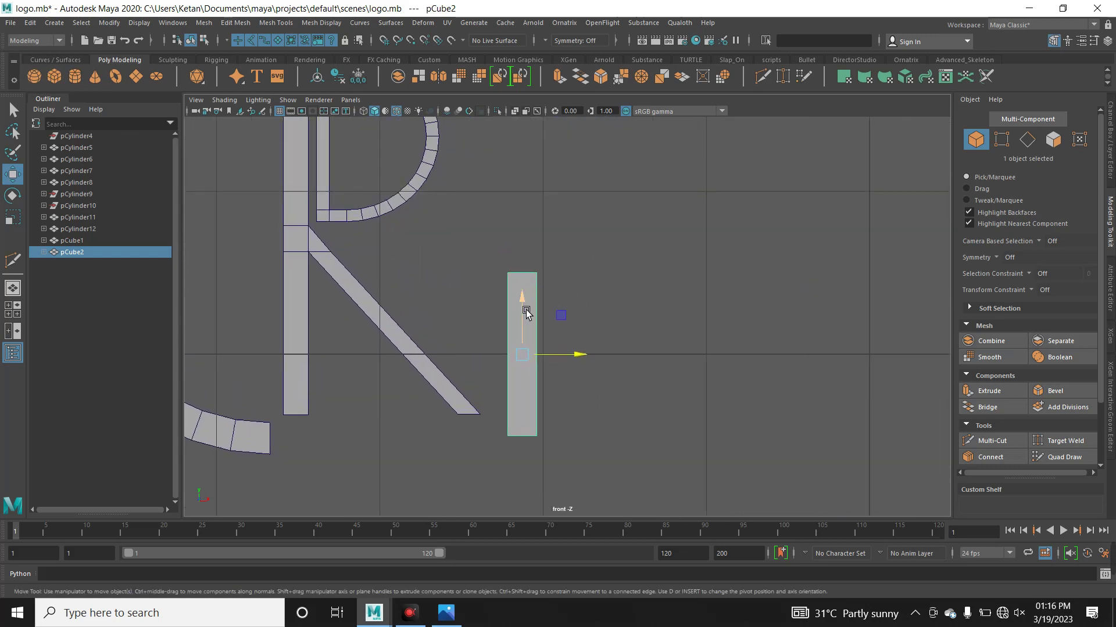
left_click_drag(529, 315, 531, 291)
left_click_drag(590, 330, 561, 338)
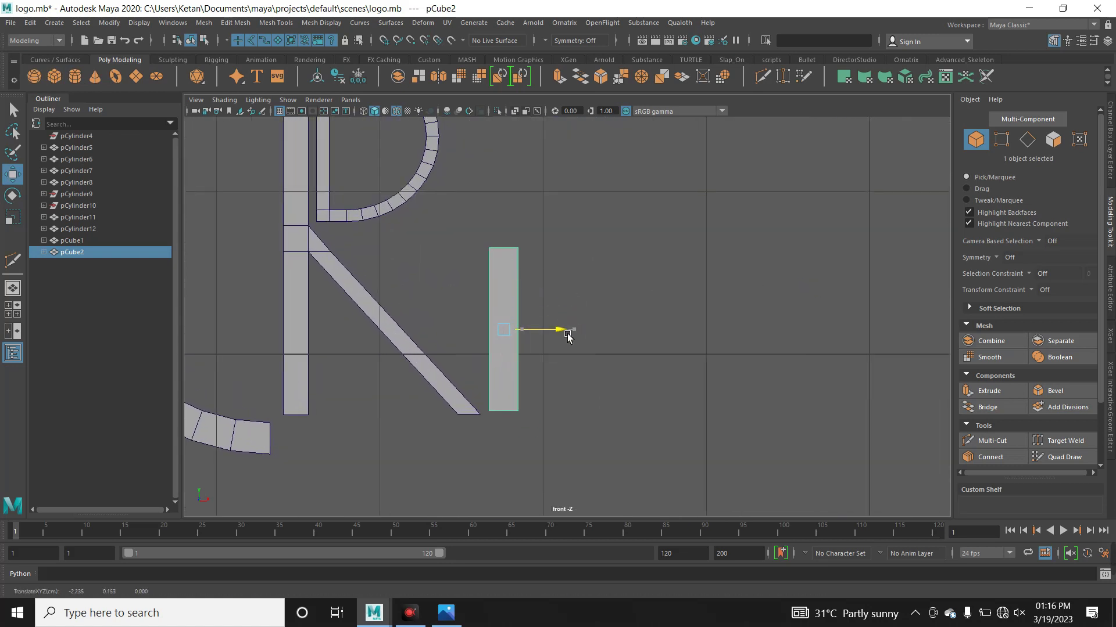
scroll(561, 337, "up", 1)
scroll(523, 309, "up", 1)
left_click_drag(488, 279, 492, 283)
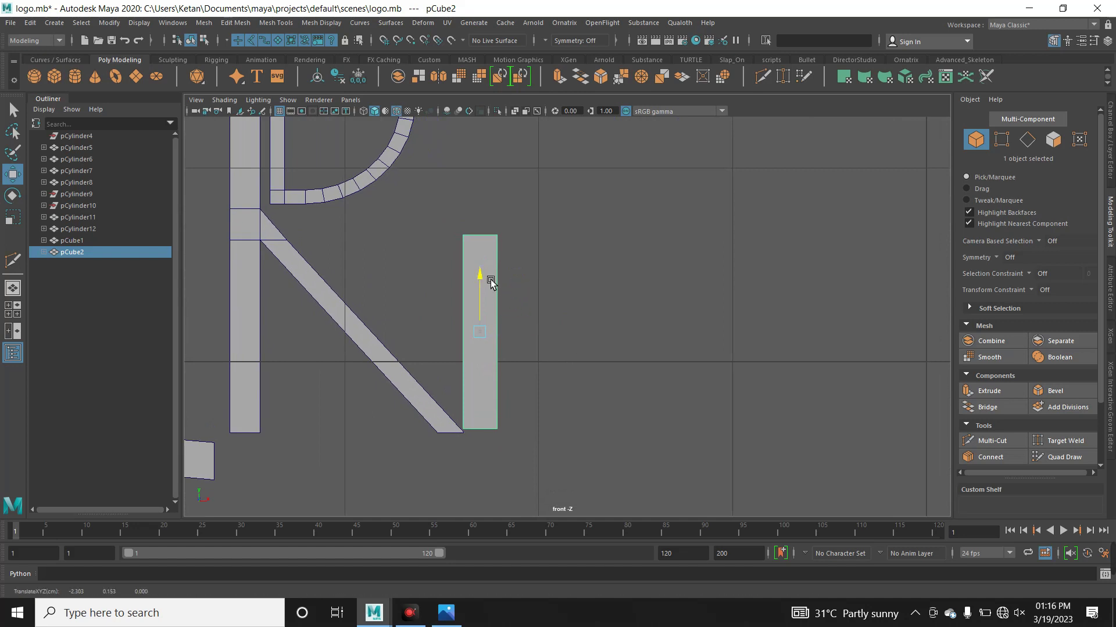
Stretch the bar's top vertices up level with the R's stem
right_click_drag(512, 275, 439, 271)
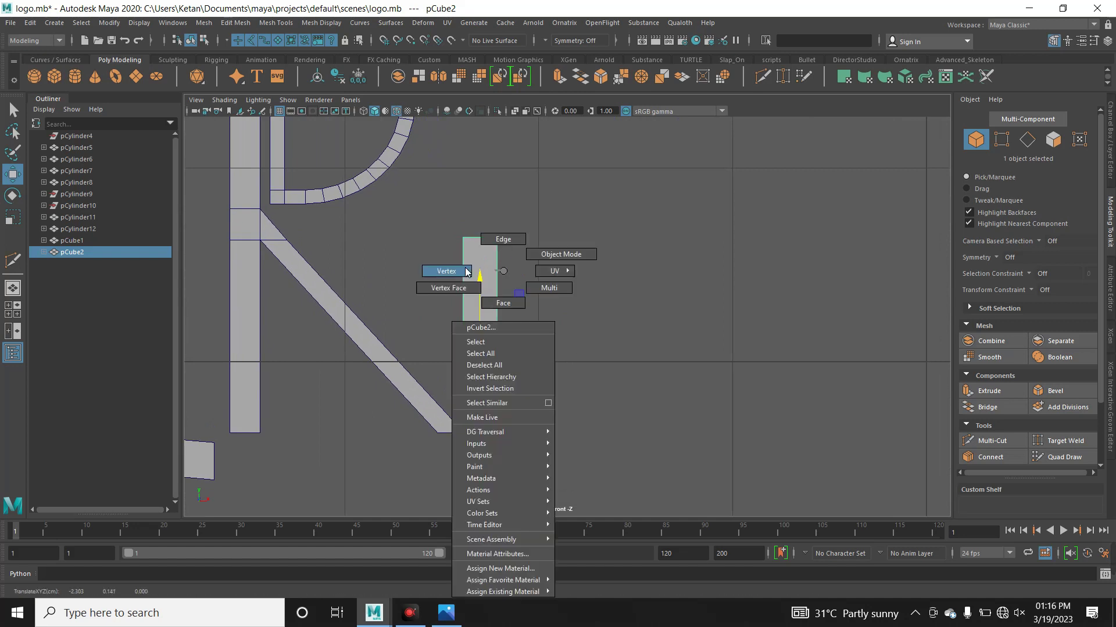
scroll(548, 279, "down", 1)
mouse_move(433, 229)
left_mouse_down()
mouse_move(601, 283)
mouse_move(572, 234)
left_mouse_up()
scroll(533, 337, "down", 2)
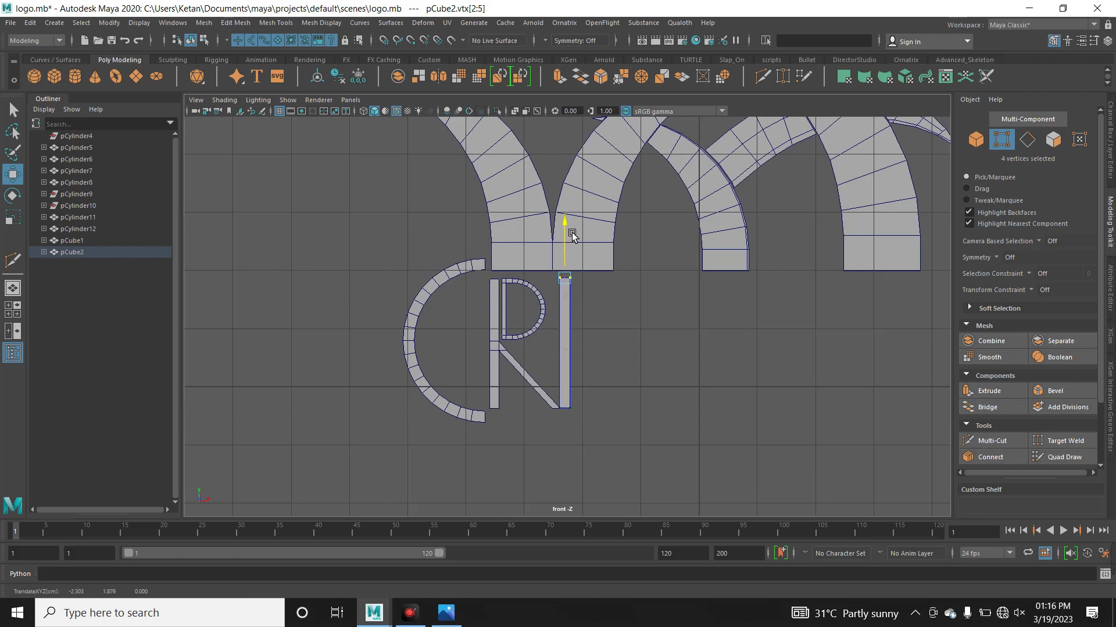
right_click_drag(559, 302, 602, 312)
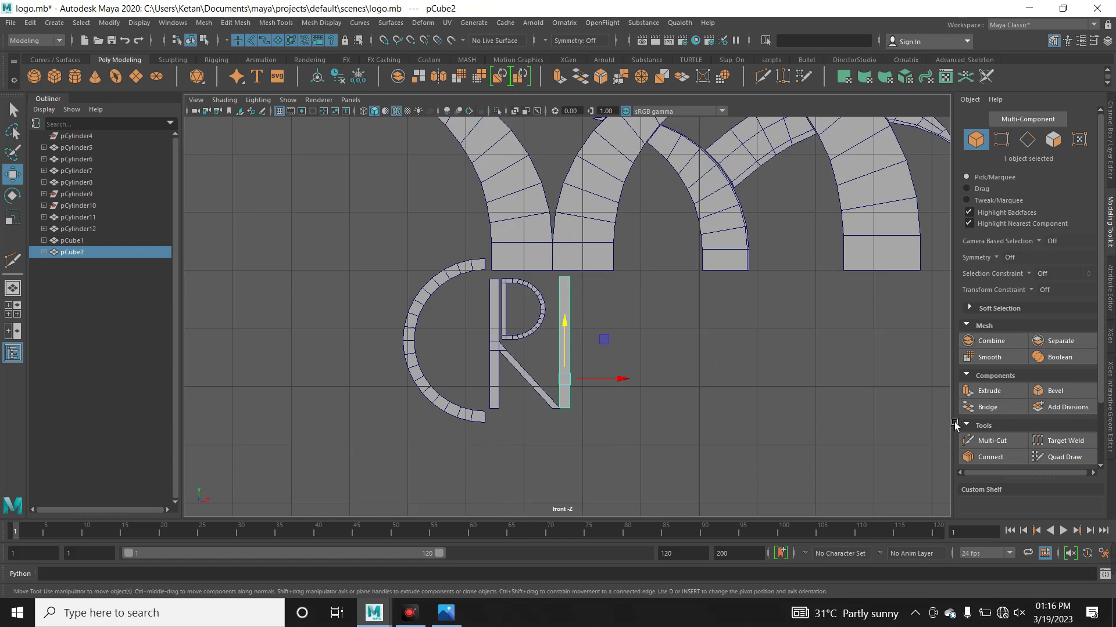
right_click_drag(570, 295, 569, 265)
Cut several horizontal edge loops across the I bar with Multi-Cut
left_click_drag(614, 321, 562, 347)
scroll(699, 386, "up", 2)
scroll(727, 381, "up", 1)
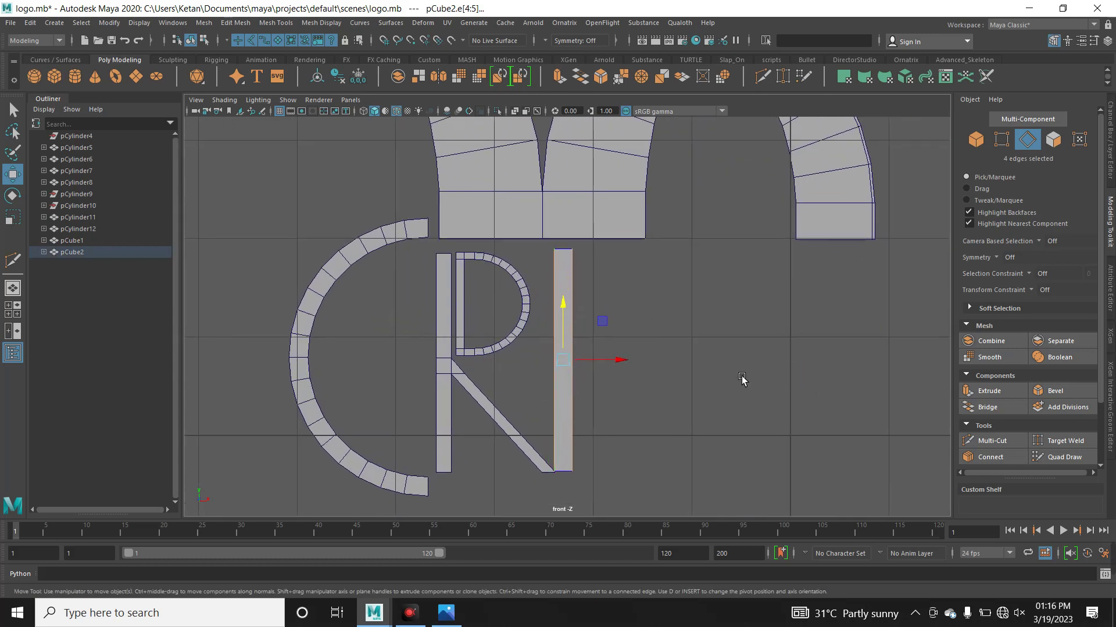
left_click(995, 447)
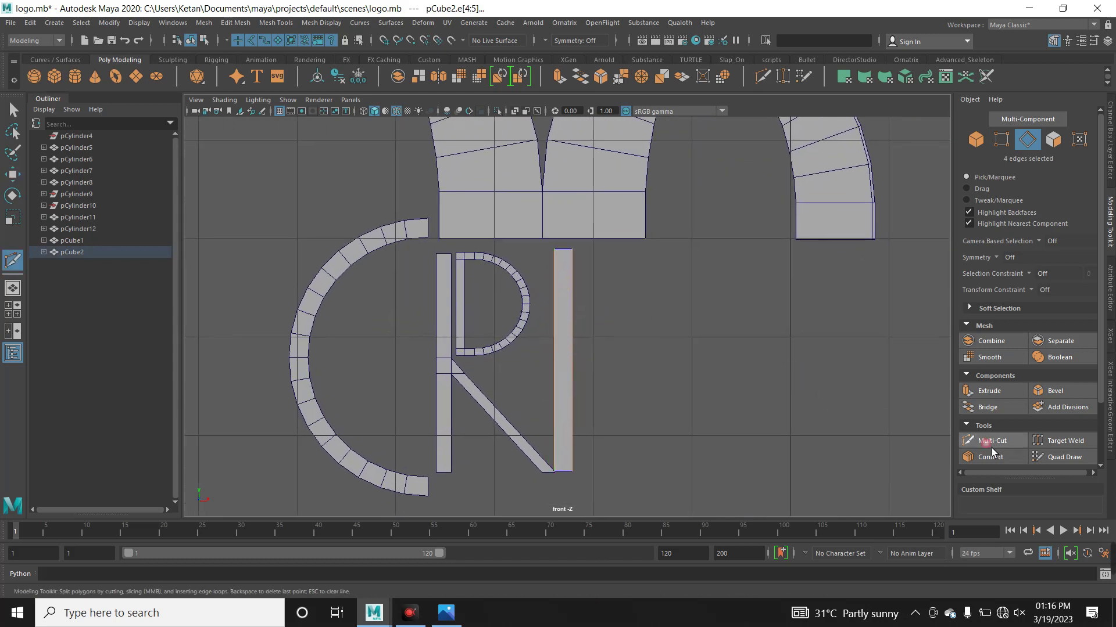
left_click(580, 279)
scroll(569, 303, "up", 3)
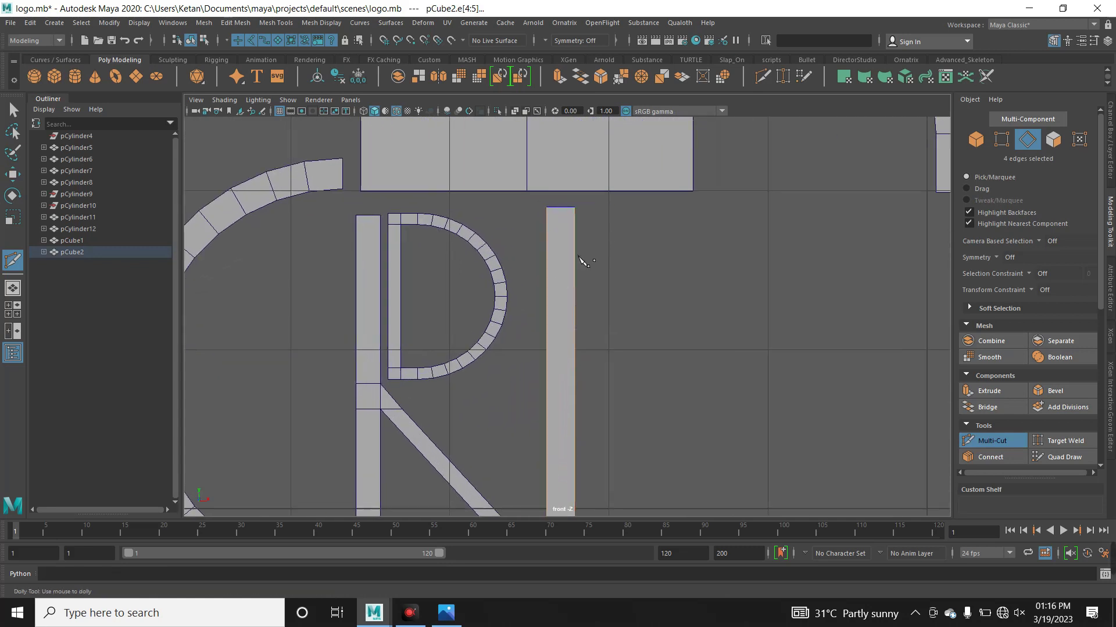
left_click(564, 245, "ctrl")
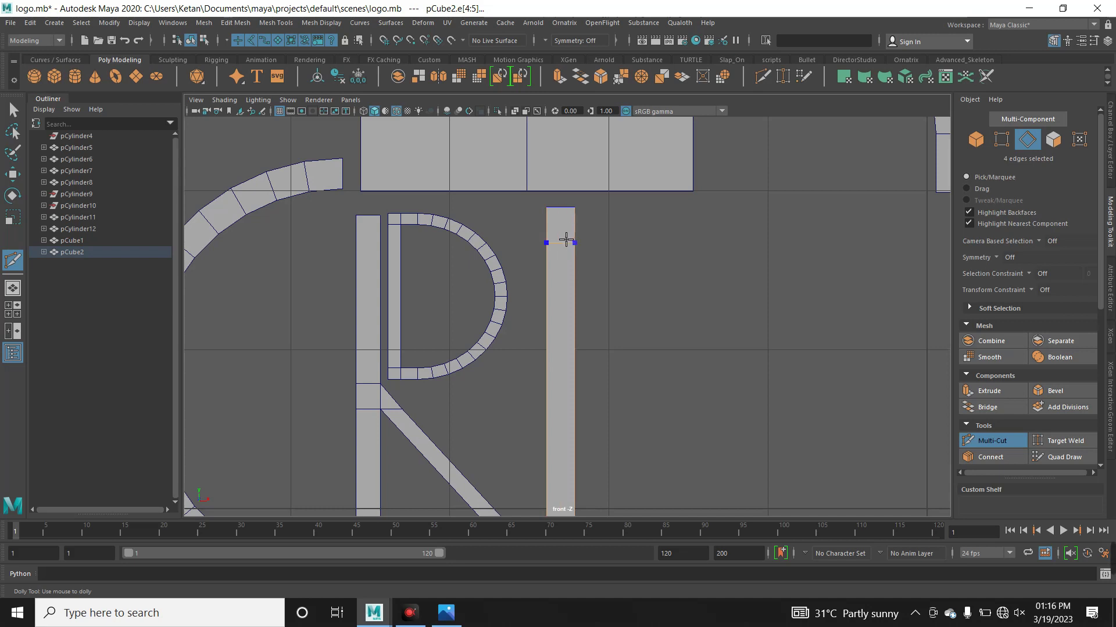
left_click(566, 240, "ctrl")
left_click(561, 275, "ctrl")
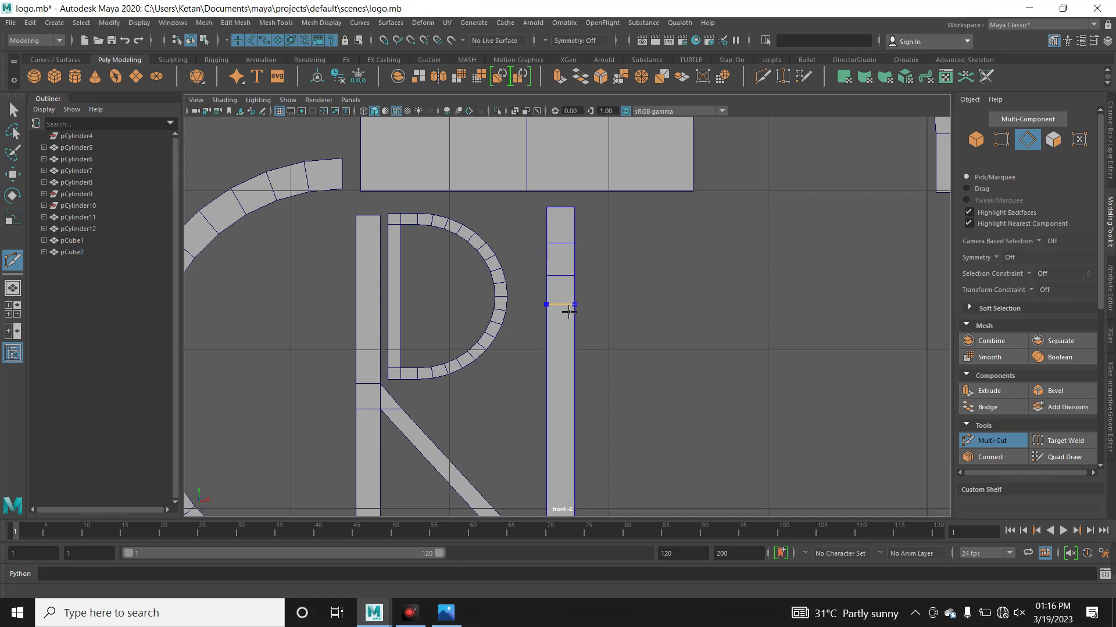
left_click(570, 360, "ctrl")
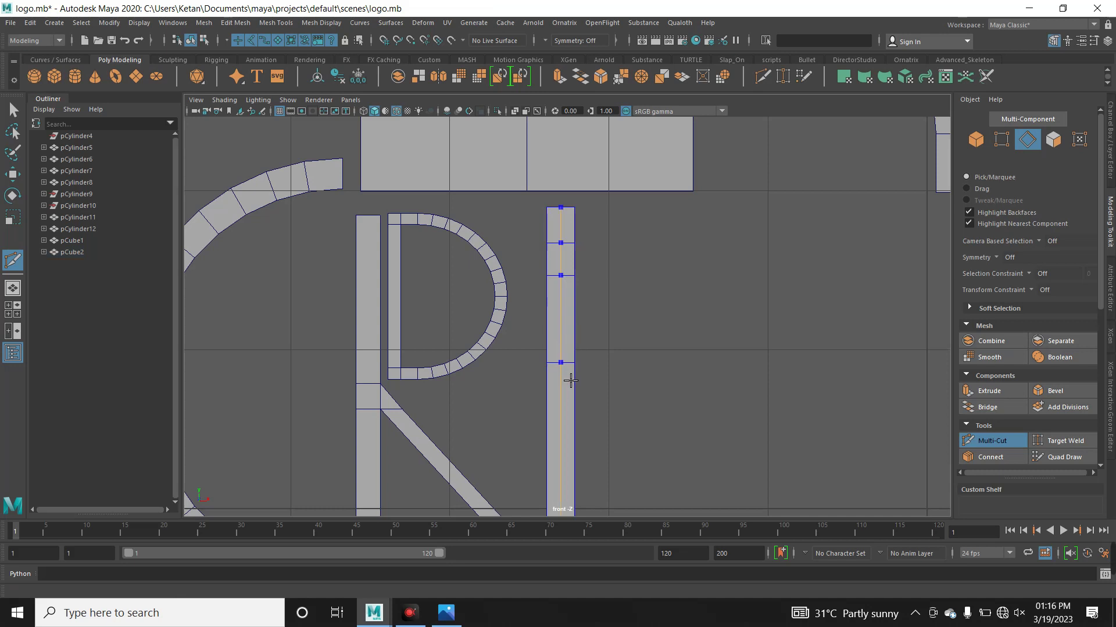
left_click(572, 384, "ctrl")
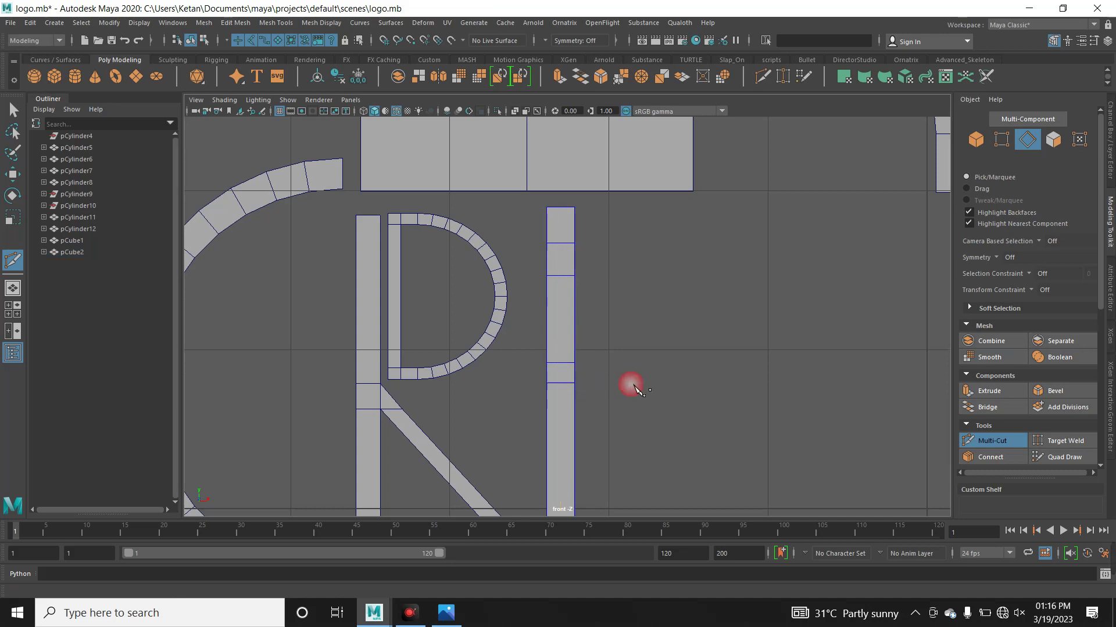
Undo the misplaced cuts and add new edge loops across the bar and near its bottom
middle_click_drag(685, 332, 690, 264, "alt")
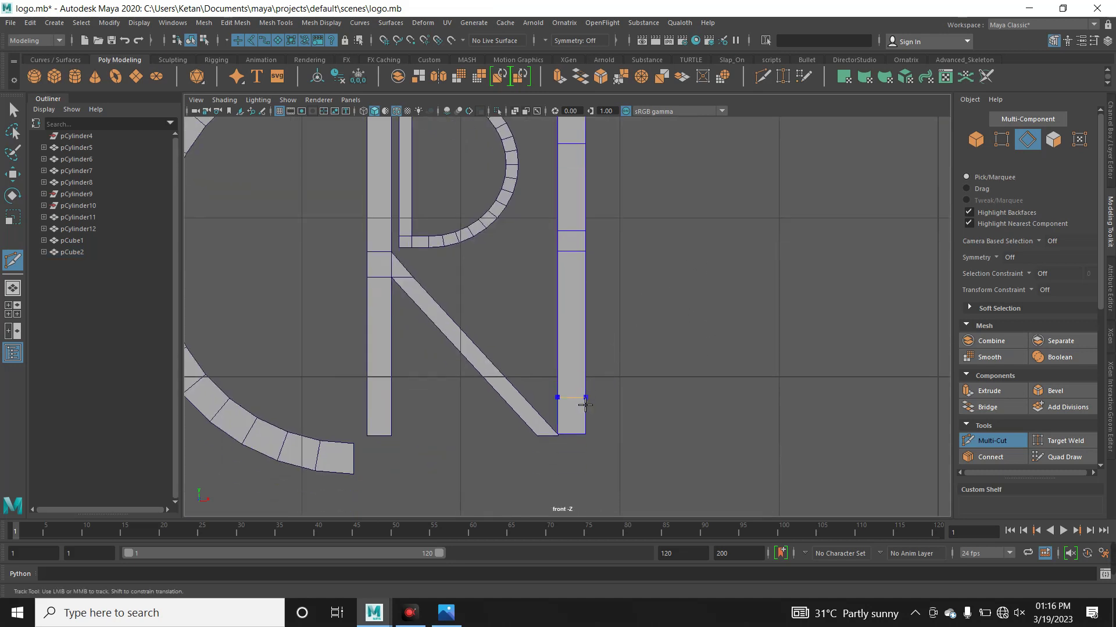
scroll(622, 345, "down", 5)
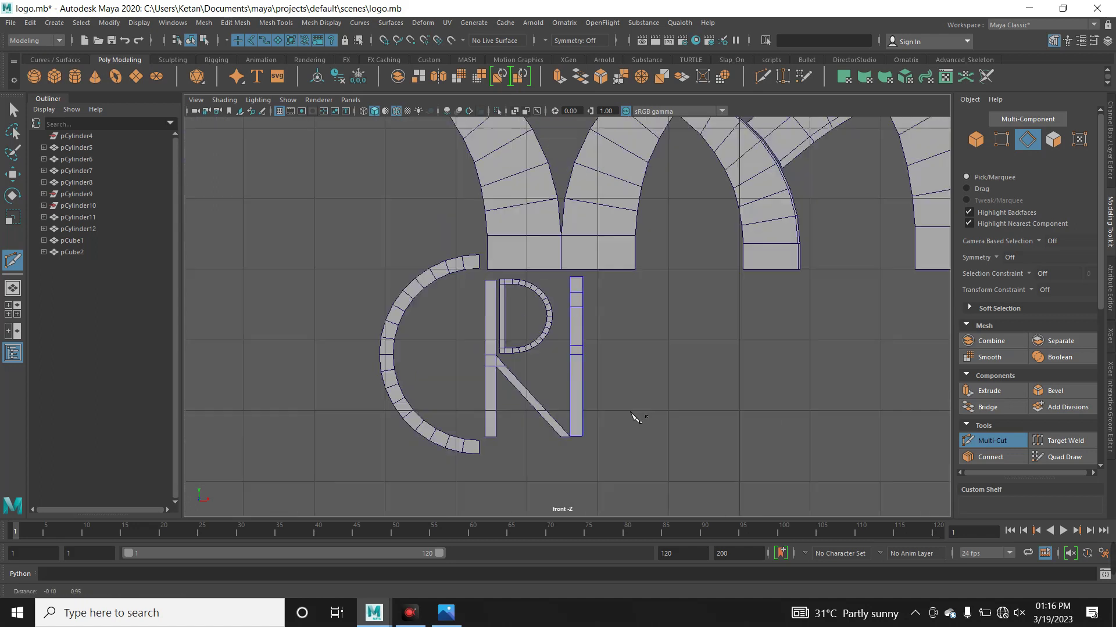
scroll(624, 382, "up", 1)
scroll(592, 323, "up", 4)
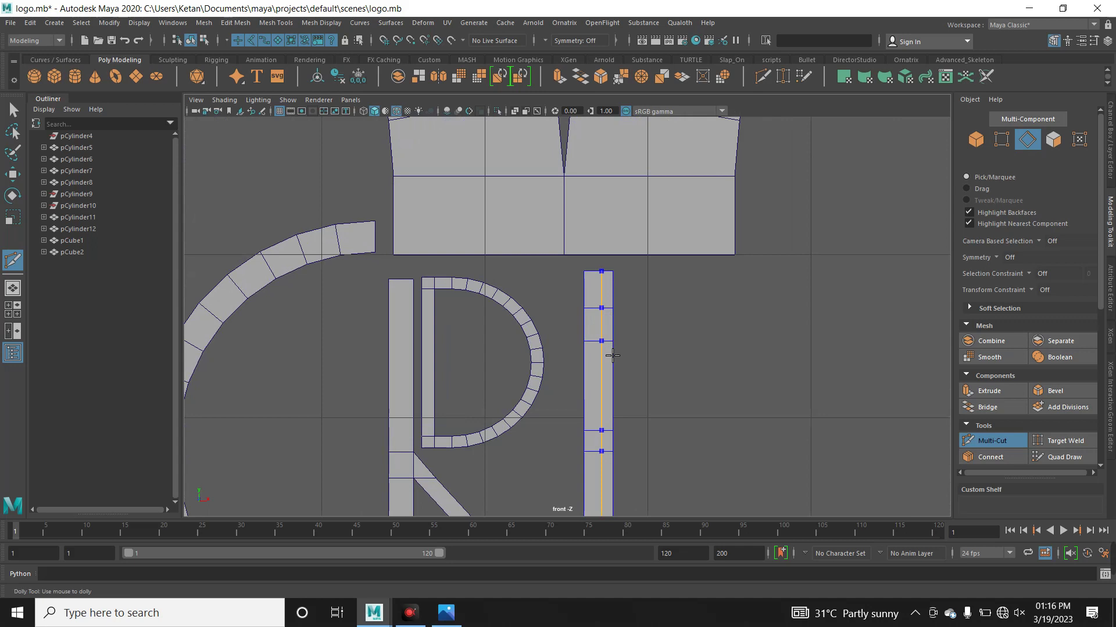
key("ctrl+z")
key("ctrl+z")
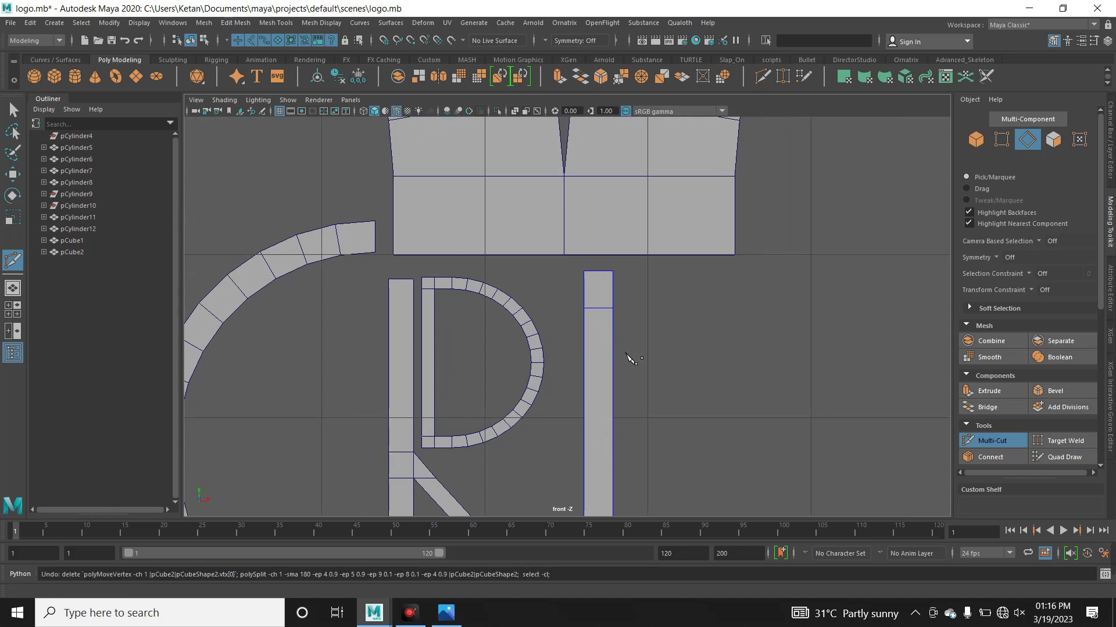
key("ctrl+z")
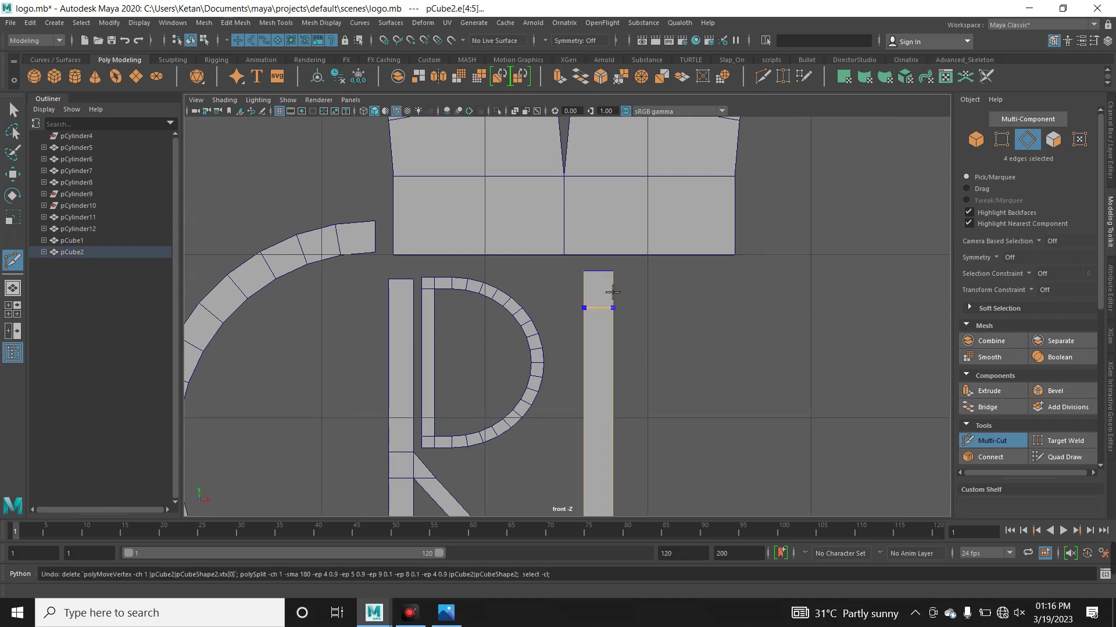
left_click(613, 308, "ctrl")
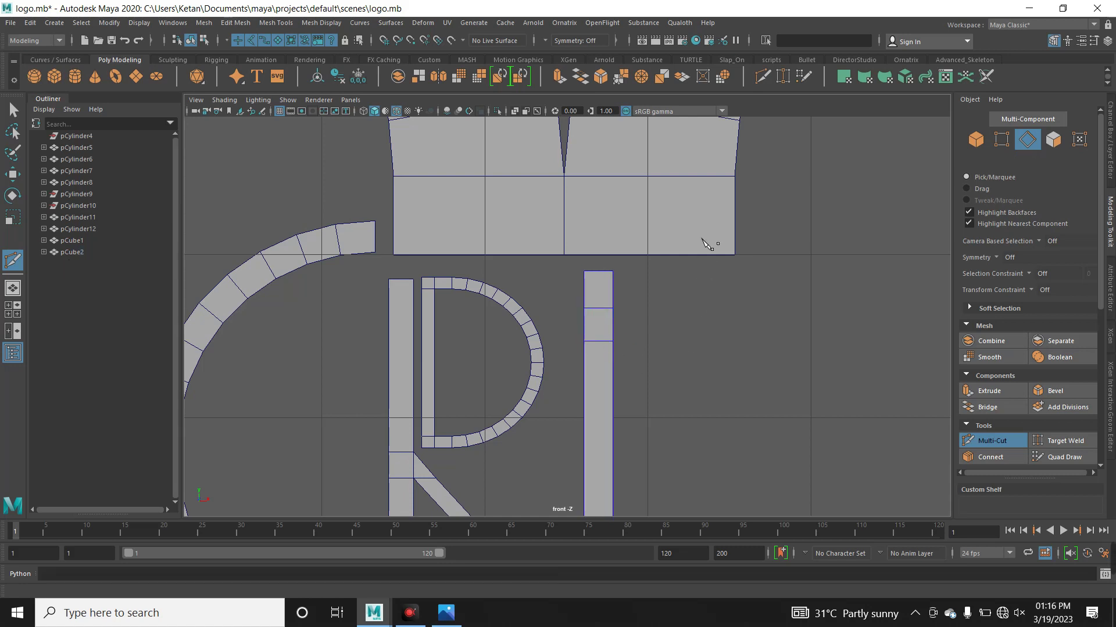
middle_click_drag(706, 244, 667, 451, "alt")
left_click(642, 468, "ctrl")
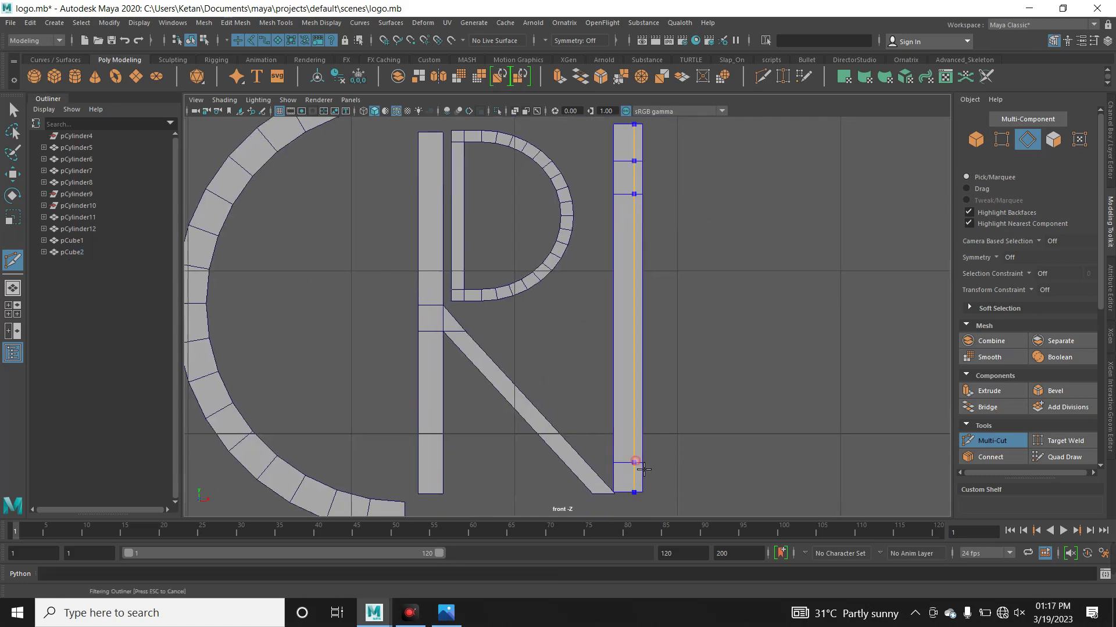
left_click(639, 441, "ctrl")
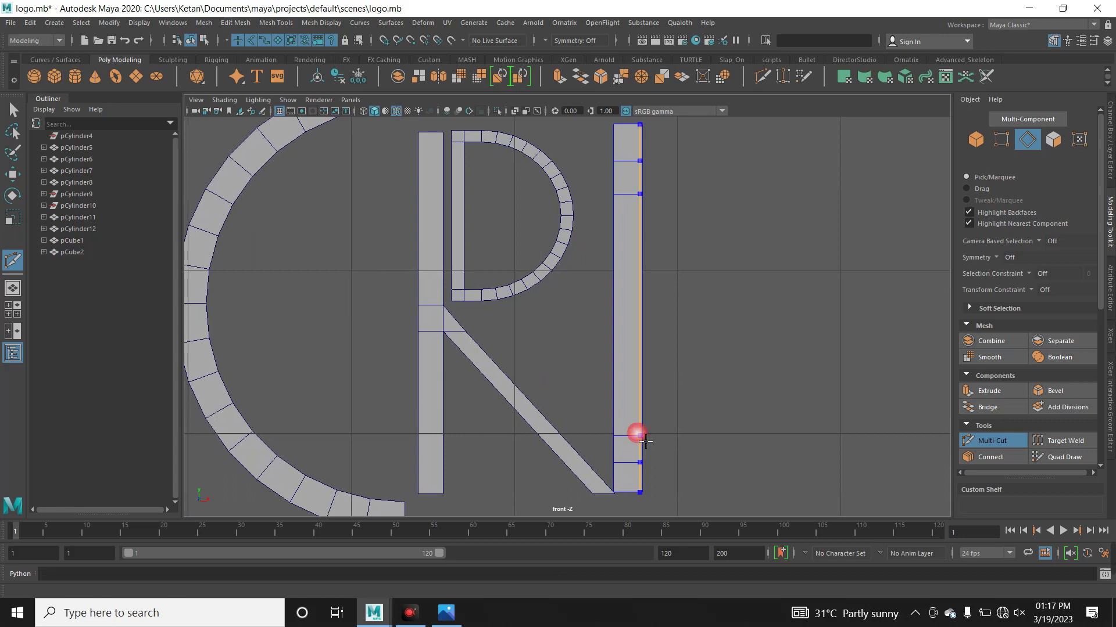
Add edge loops above the bar's middle, replacing a misplaced one, then return to the Move tool
left_click(643, 314, "ctrl")
left_click(643, 290, "ctrl")
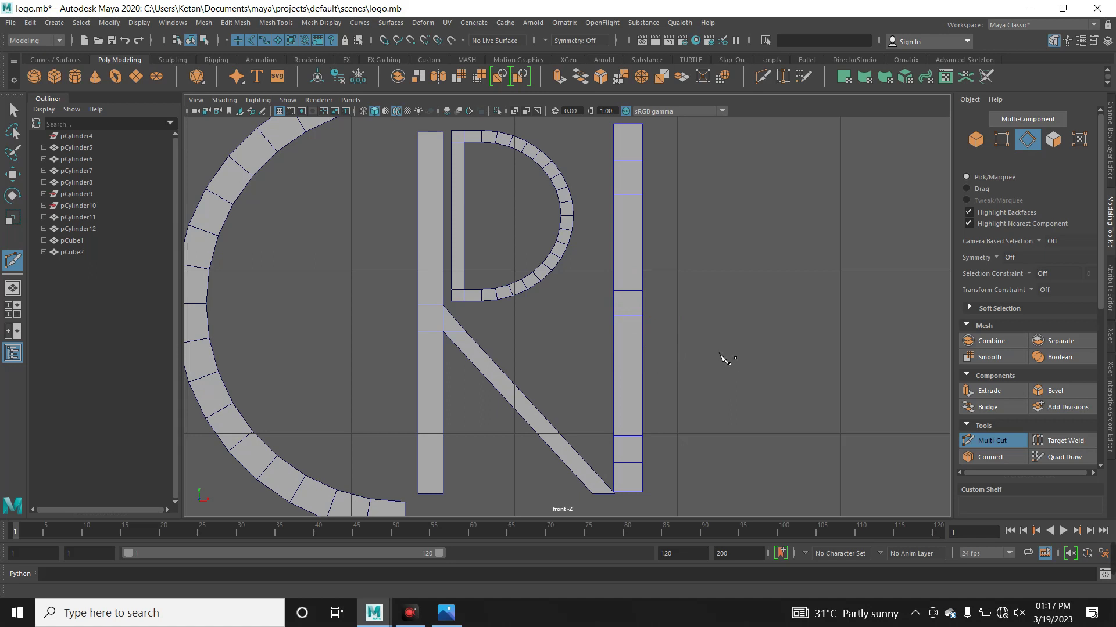
key("ctrl+z")
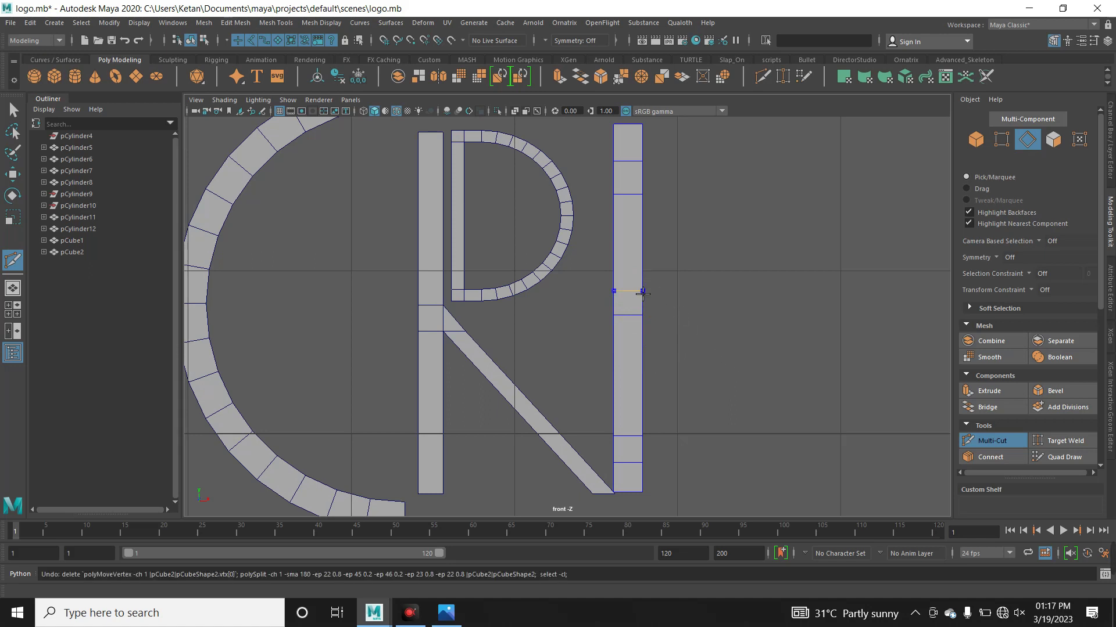
left_click(644, 280, "ctrl")
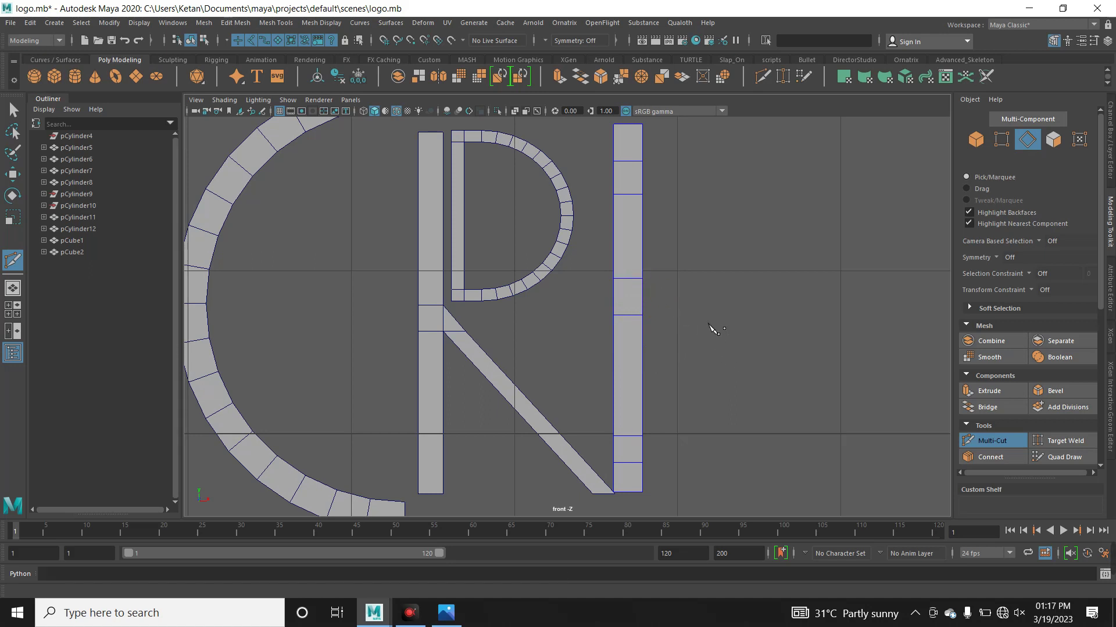
key("w")
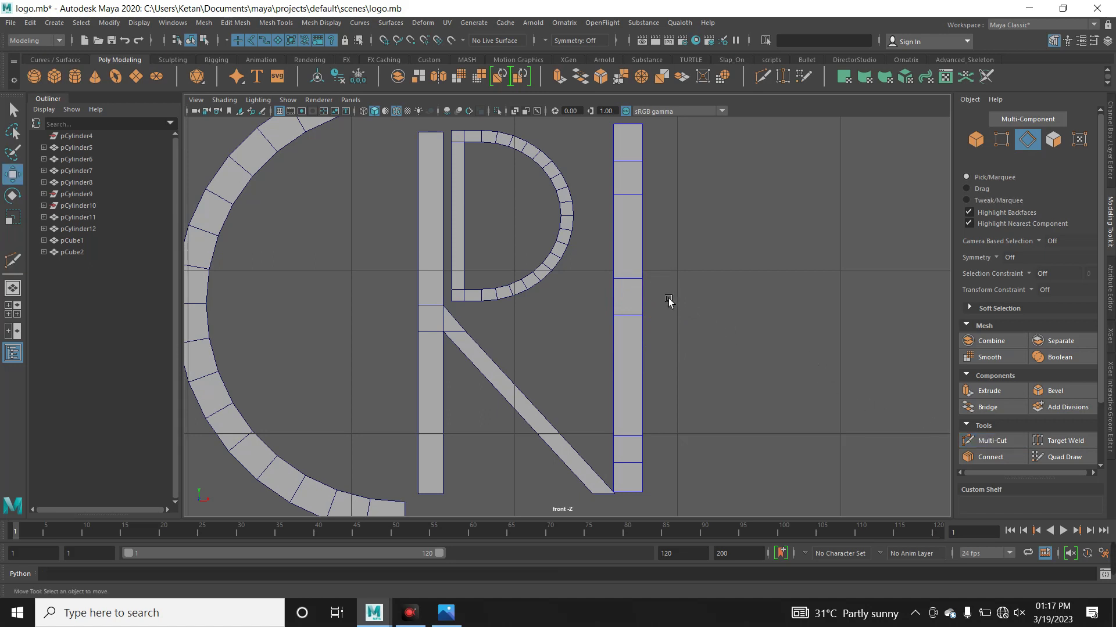
right_click_drag(643, 309, 671, 213)
Marquee-select face rows on the I bar in face mode, ending with its top face selected
middle_click_drag(671, 214, 682, 257, "alt")
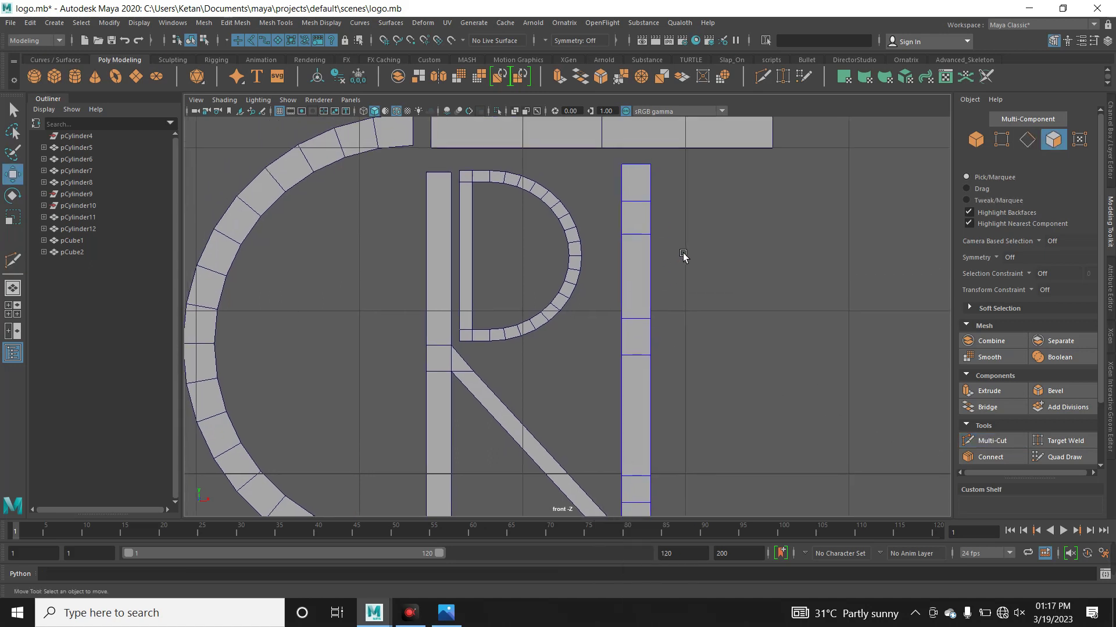
left_click_drag(611, 225, 668, 230)
left_click_drag(697, 328, 623, 367, "shift")
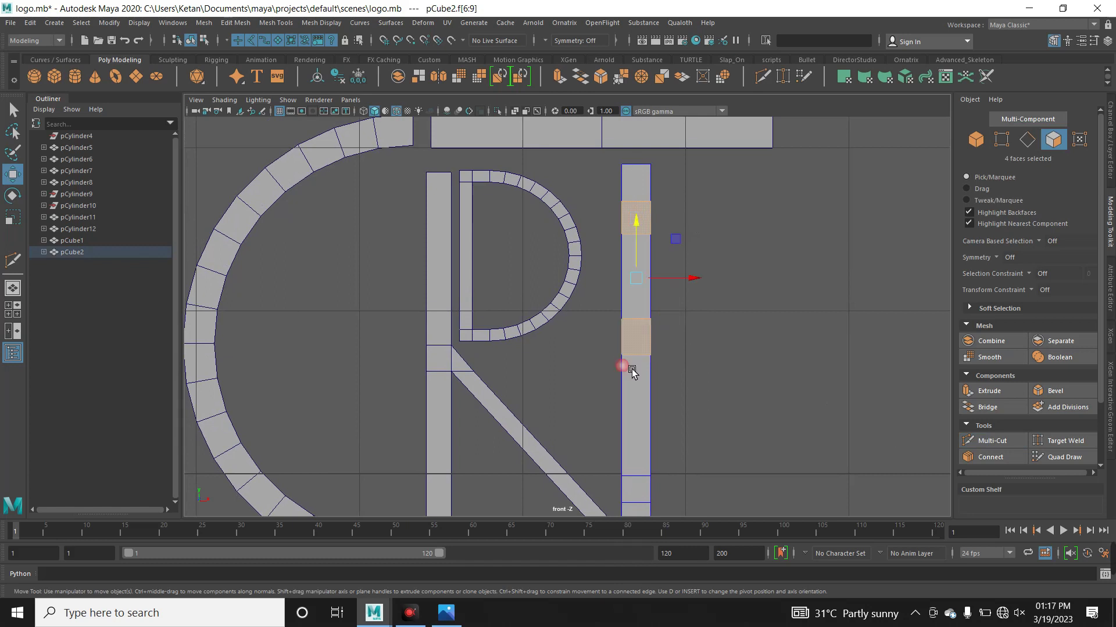
scroll(711, 465, "down", 2)
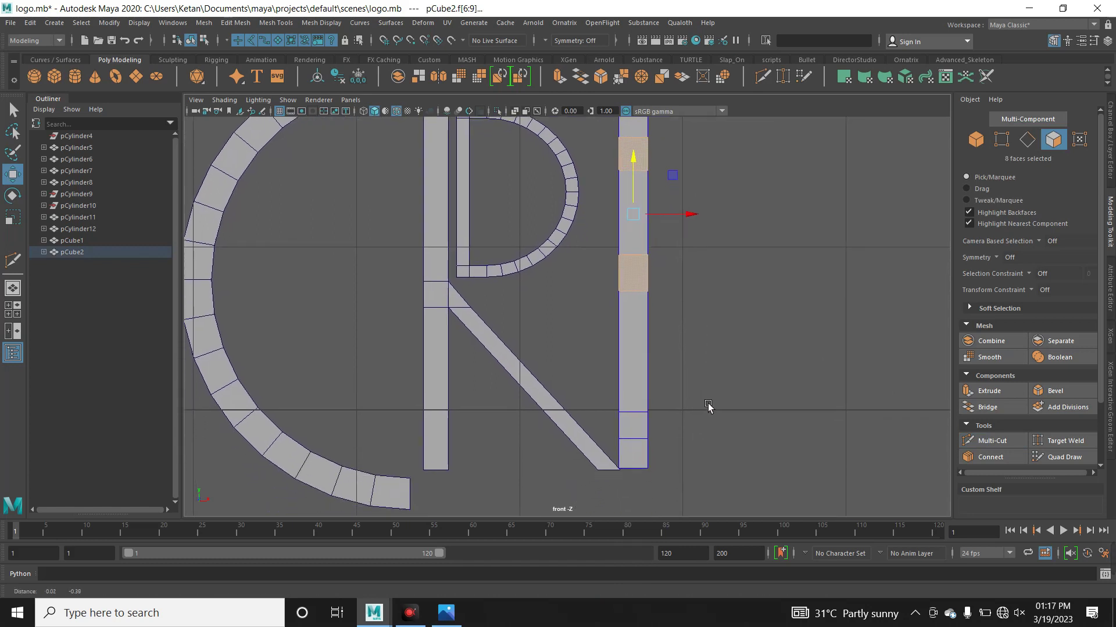
scroll(707, 406, "up", 2)
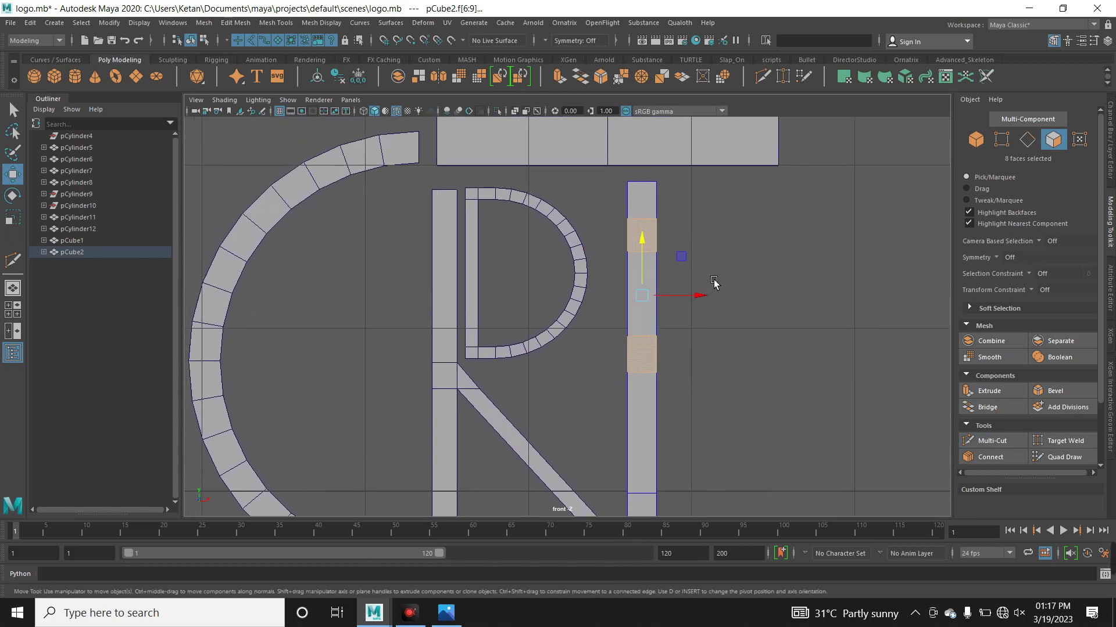
left_click_drag(697, 212, 621, 233)
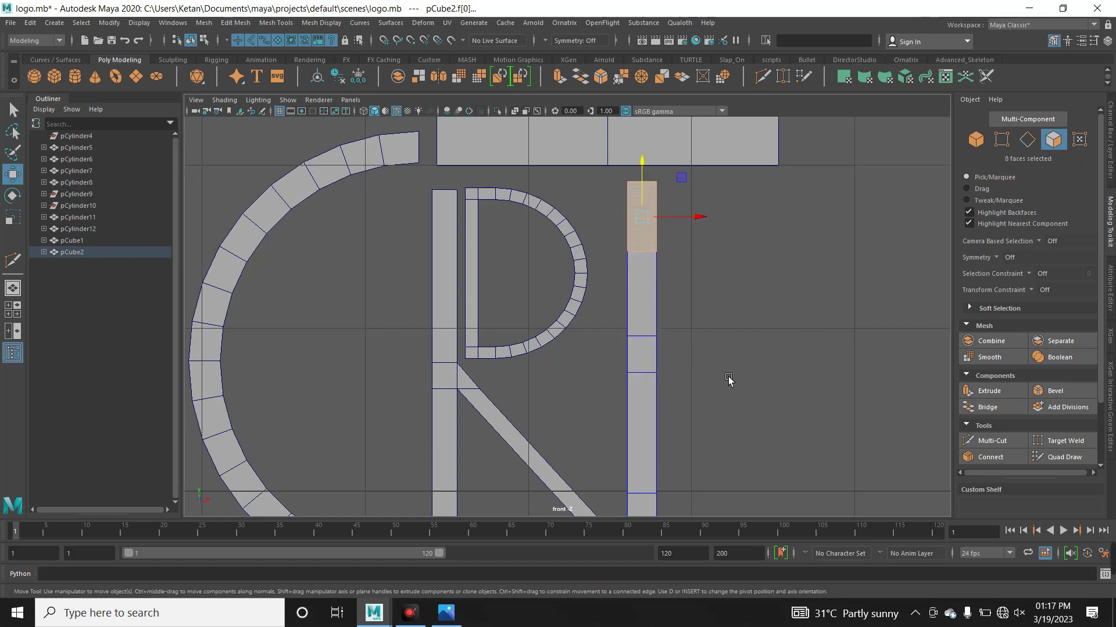
scroll(731, 379, "down", 3)
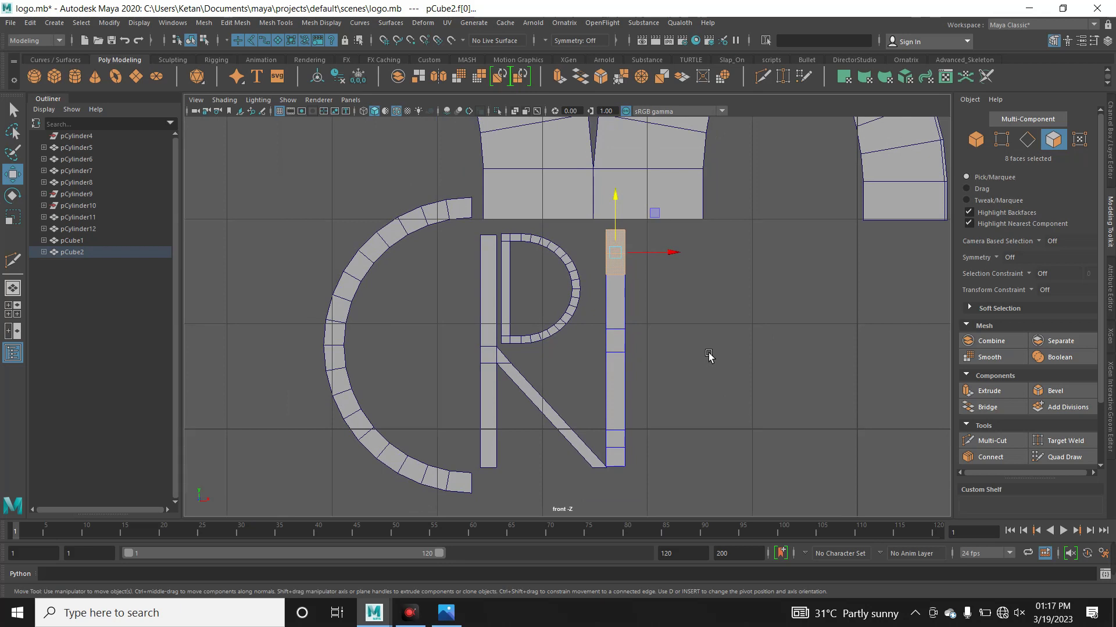
scroll(651, 299, "up", 2)
Select the top, middle and bottom right-side faces of the I bar
left_click(613, 238)
left_click(625, 349, "shift")
left_click(634, 491, "shift")
left_click(633, 491, "ctrl")
left_click(636, 351, "ctrl")
Extrude the three faces to the right to form the E's arms
key("ctrl+e")
left_click_drag(701, 355, 759, 355)
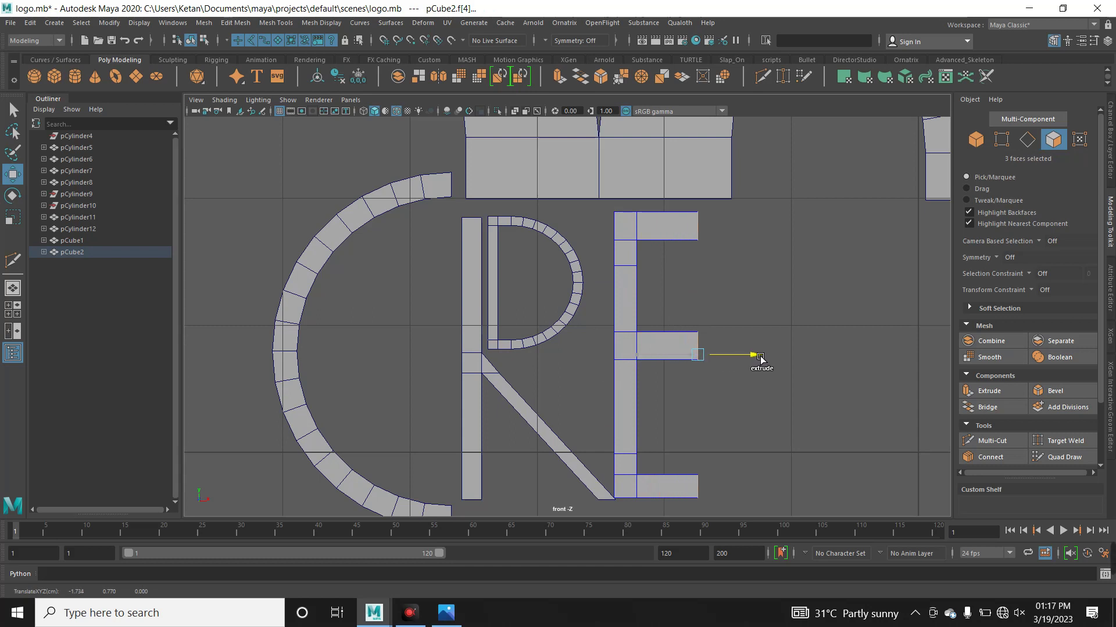
left_click_drag(760, 358, 771, 356)
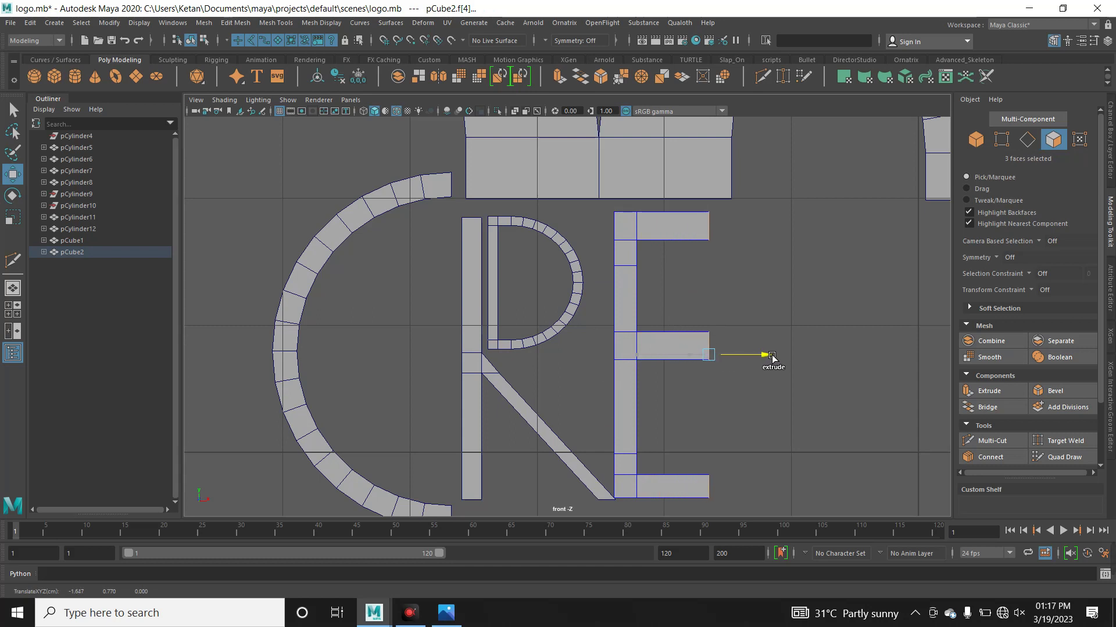
right_click_drag(626, 305, 575, 303)
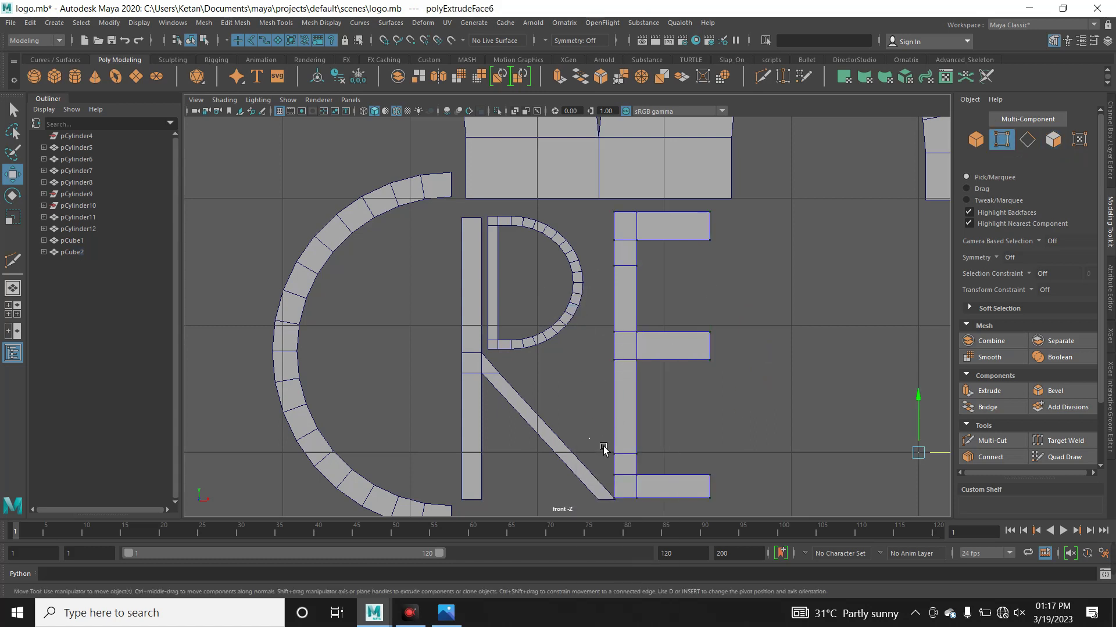
left_click_drag(590, 440, 654, 480)
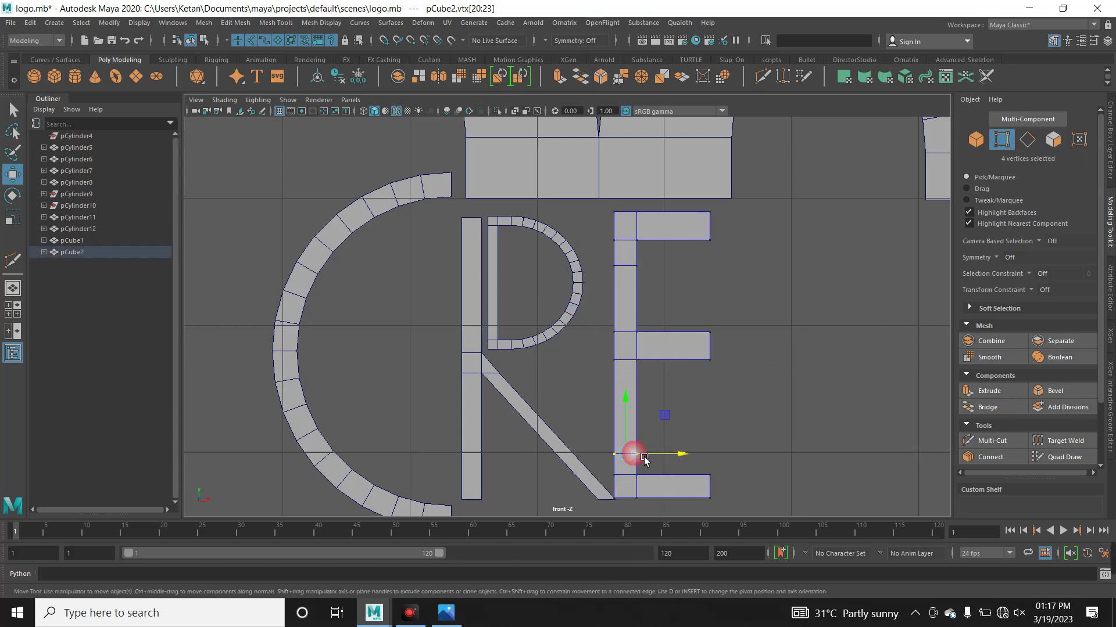
Delete the unneeded edge loop running along the E's stem
right_click_drag(644, 460, 636, 462)
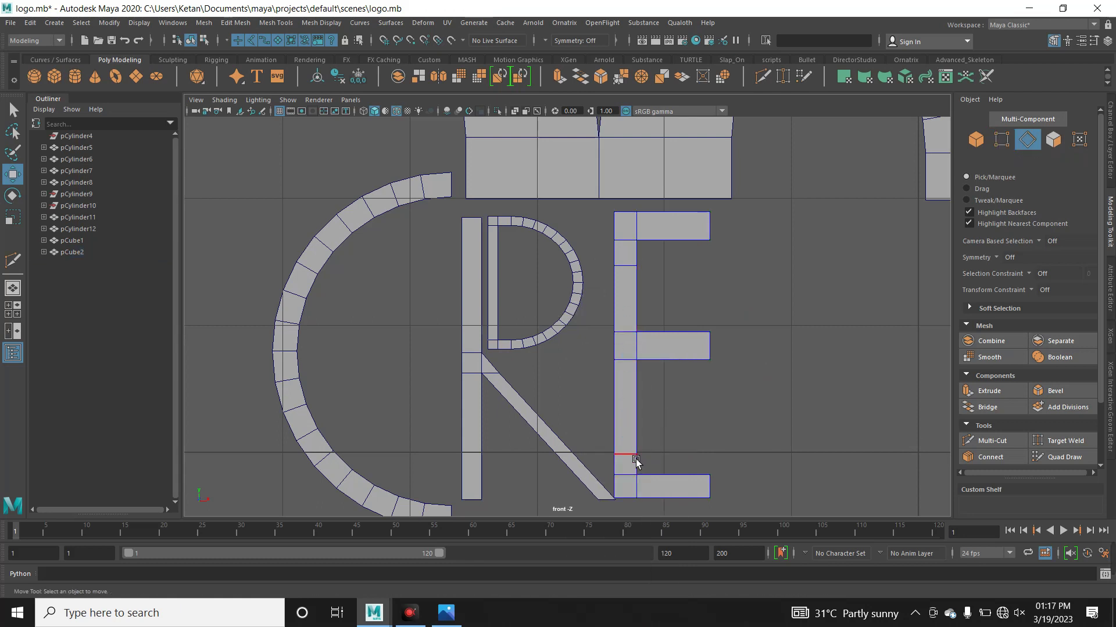
double_click(637, 460)
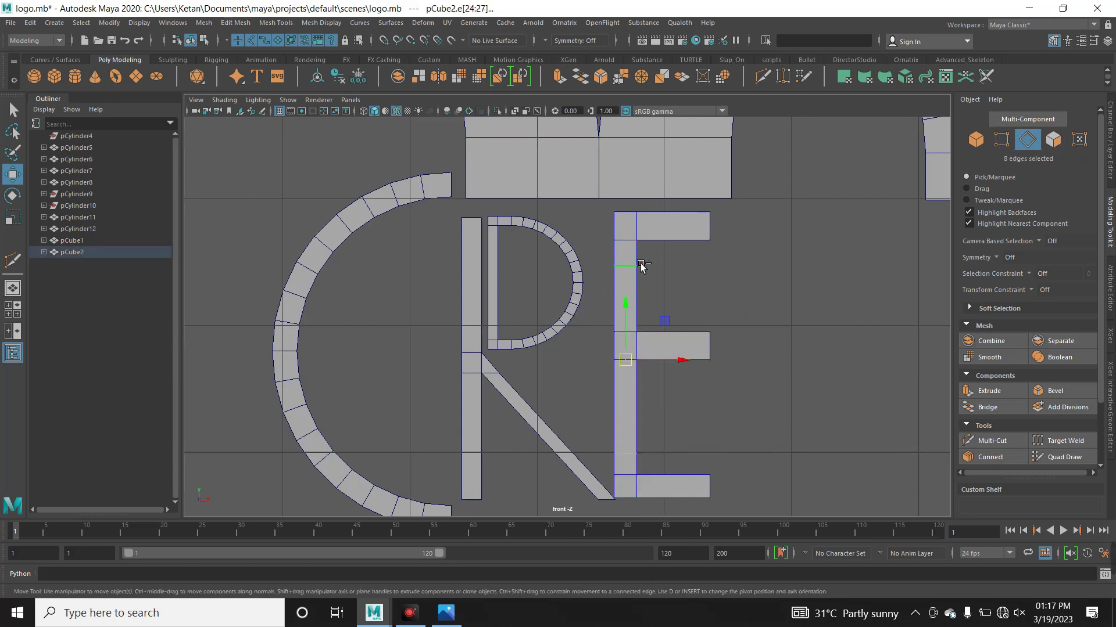
key("ctrl+Delete")
Scale the arm-junction vertices in Y so the E's arms taper toward their tips
mouse_move(642, 480)
right_mouse_down()
mouse_move(608, 463)
mouse_move(609, 311)
right_mouse_up()
left_click_drag(610, 238, 655, 257)
mouse_move(599, 455)
left_mouse_down()
mouse_move(661, 489)
mouse_move(655, 468)
left_mouse_up()
key("r")
left_click_drag(635, 316, 651, 374)
left_click_drag(593, 349, 650, 373)
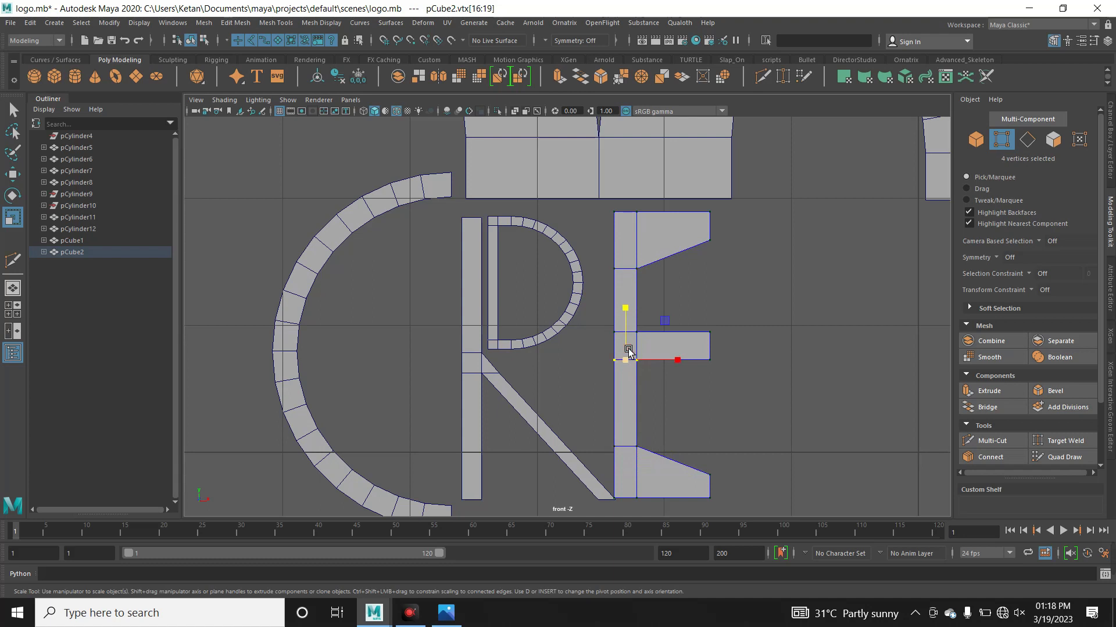
left_click_drag(598, 343, 640, 326, "shift")
mouse_move(640, 326)
middle_mouse_down()
mouse_move(670, 208)
mouse_move(678, 228)
middle_mouse_up()
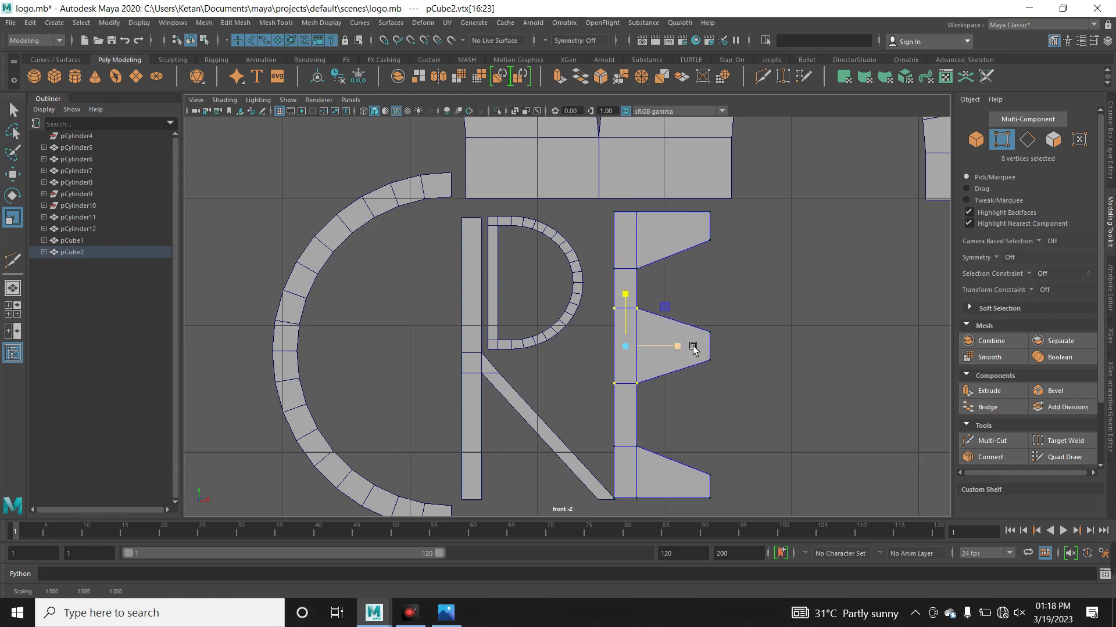
Extrude the E's three arm-end faces out to the right
right_click(707, 271)
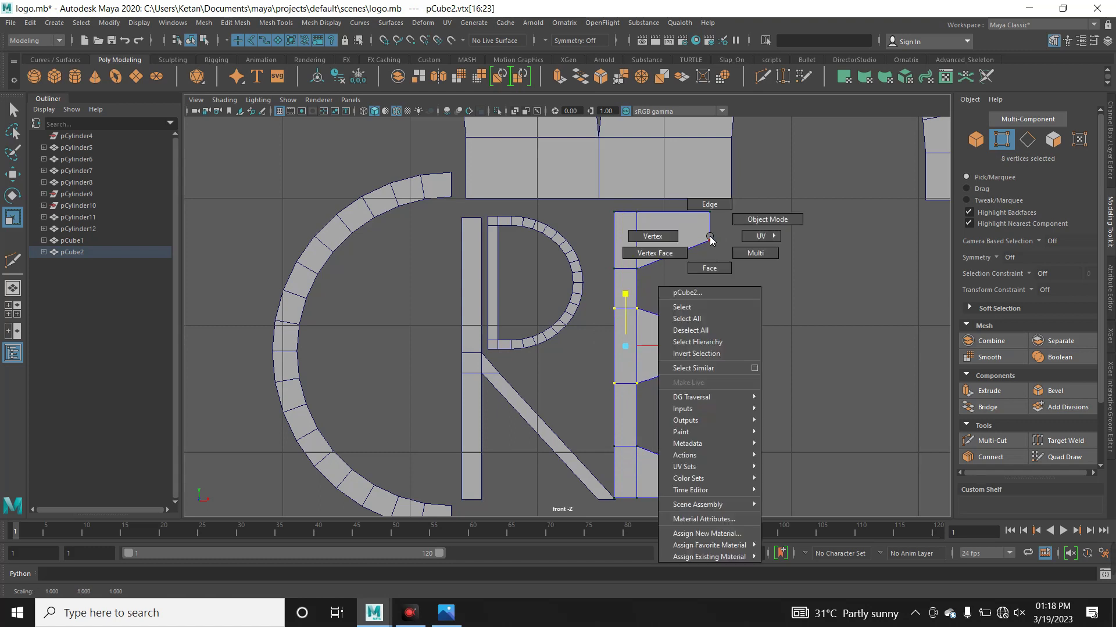
left_click(707, 268)
scroll(718, 274, "down", 3)
left_click_drag(703, 443, 610, 248)
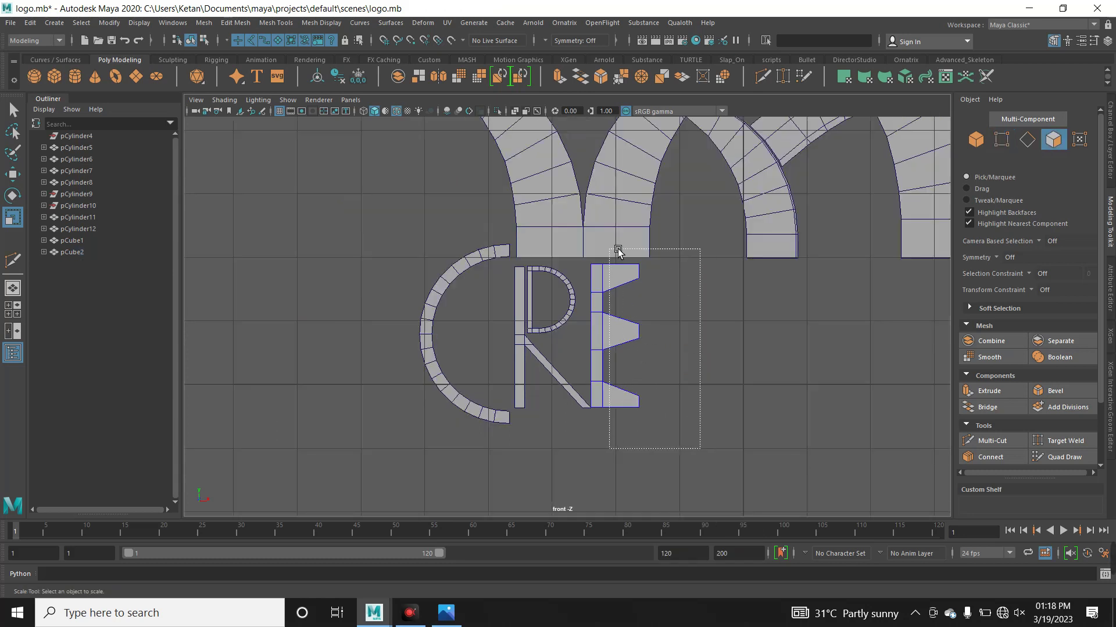
left_click_drag(618, 442, 626, 265)
key("w")
scroll(794, 347, "up", 2)
left_click_drag(738, 354, 743, 348, "shift")
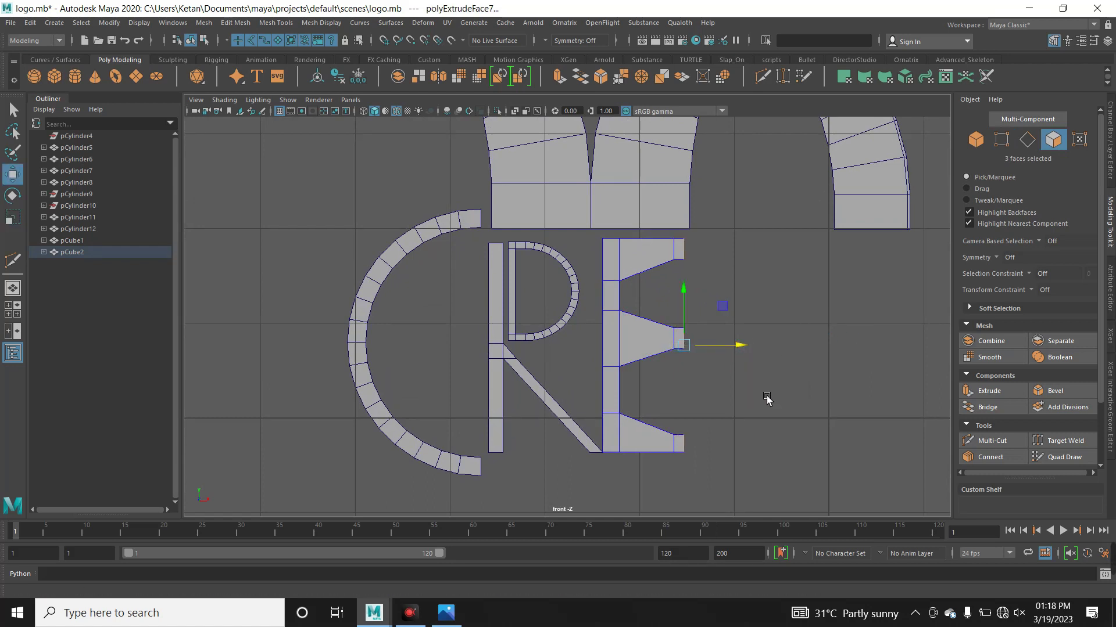
Pull the arm tip vertices back left to make short rectangular tips
right_click_drag(641, 295, 587, 314)
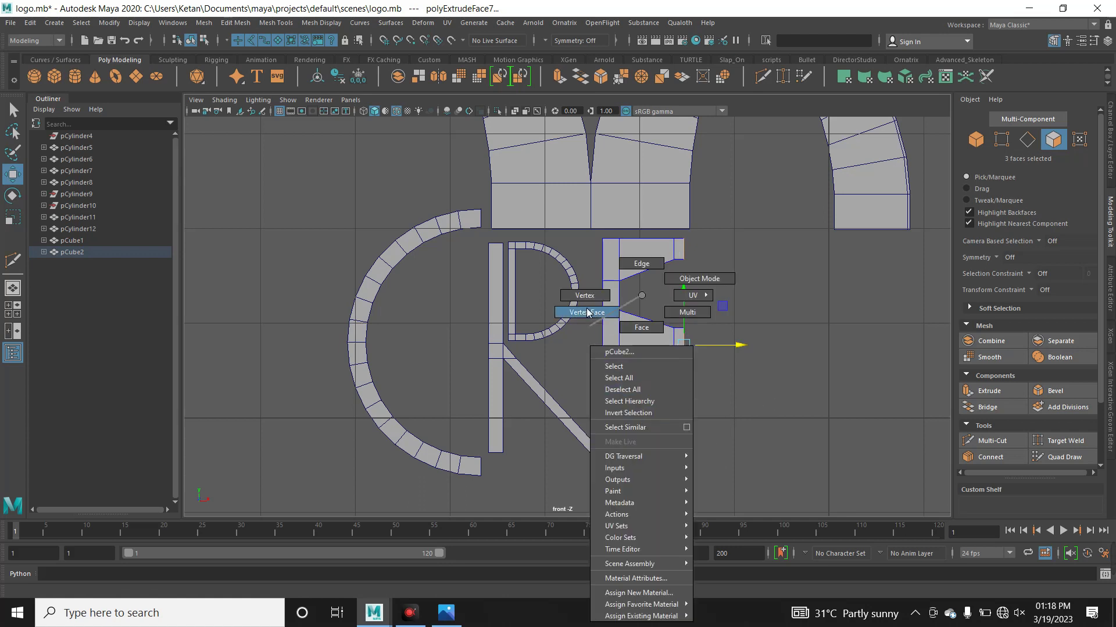
left_click_drag(636, 491, 687, 233)
left_click_drag(734, 347, 718, 348)
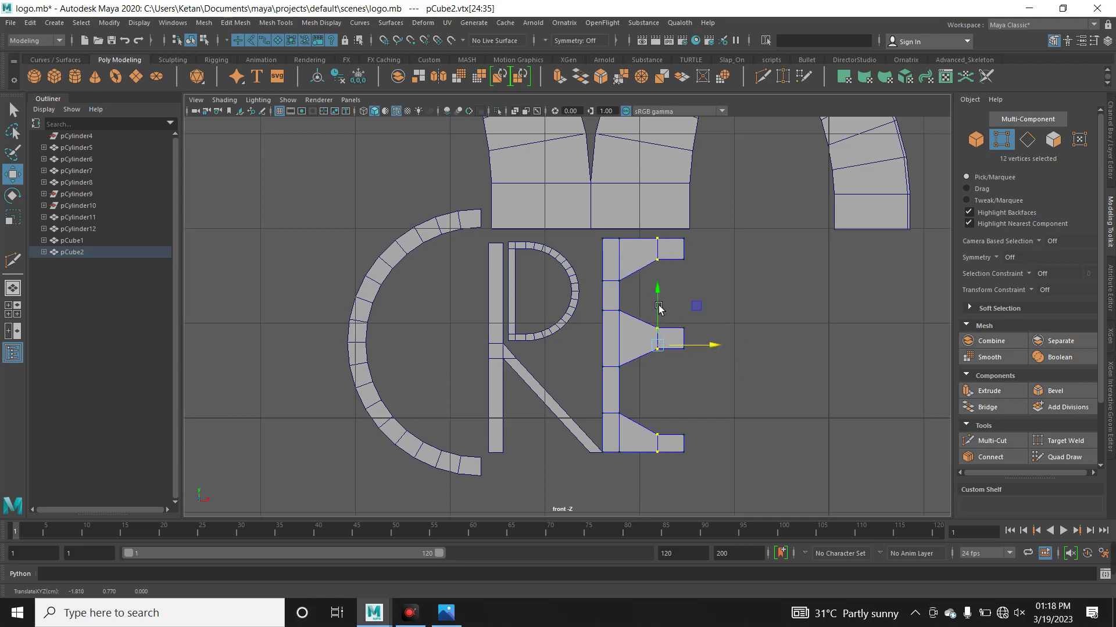
right_click_drag(648, 313, 733, 308)
Move the E's outer left corner vertices left so its left edge pinches in at the middle
left_click(733, 307)
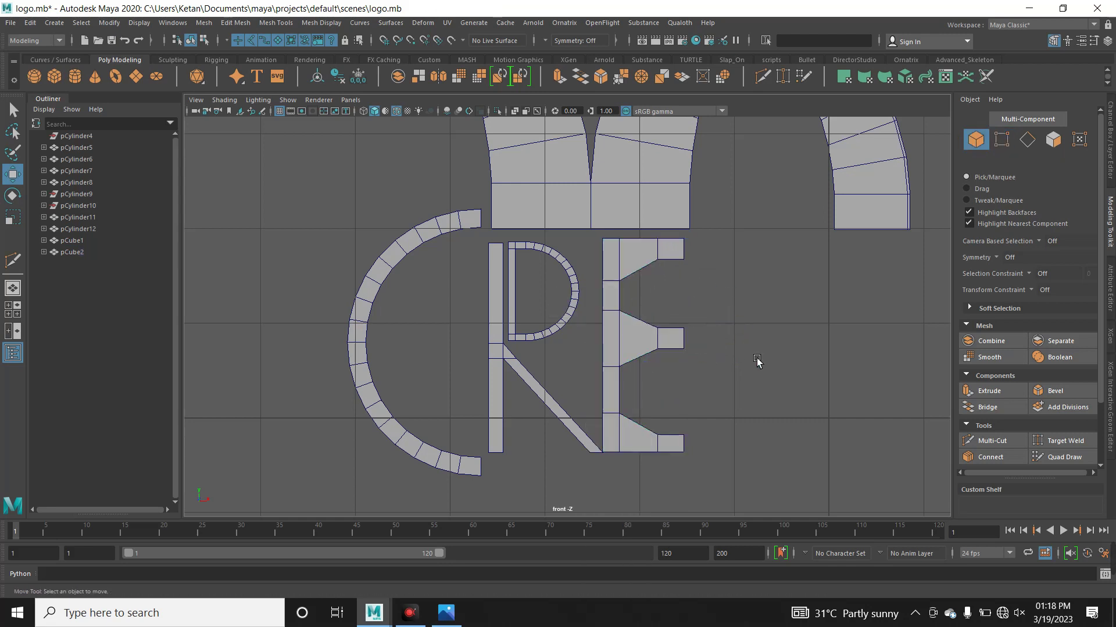
scroll(750, 365, "down", 2)
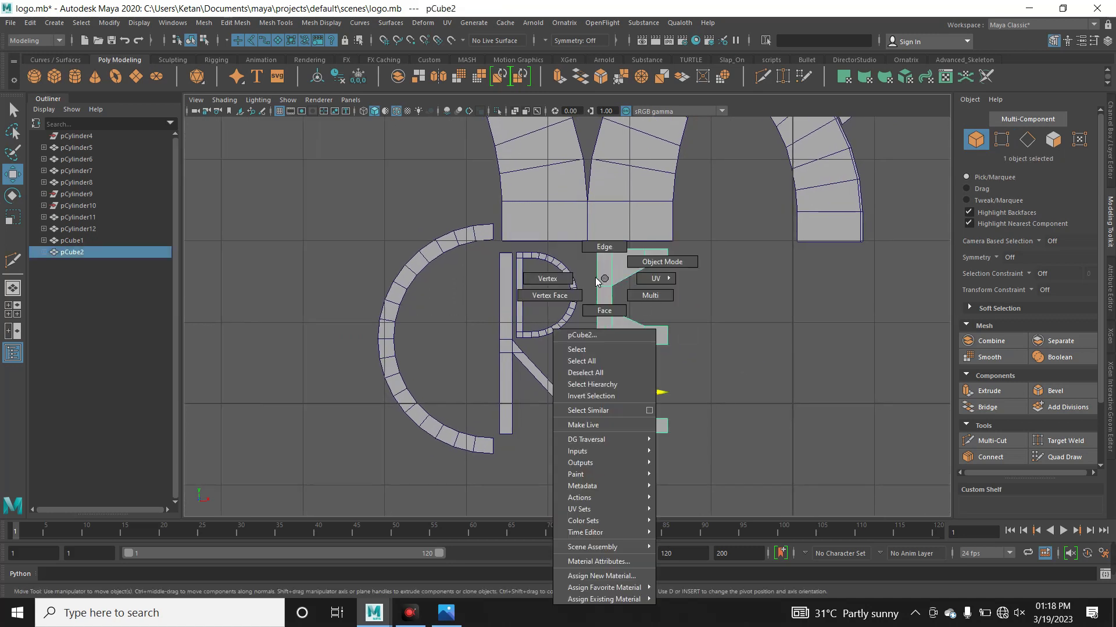
right_click_drag(614, 281, 549, 278)
left_click_drag(578, 235, 617, 290)
left_click_drag(551, 475, 608, 396)
left_click_drag(656, 350, 652, 344)
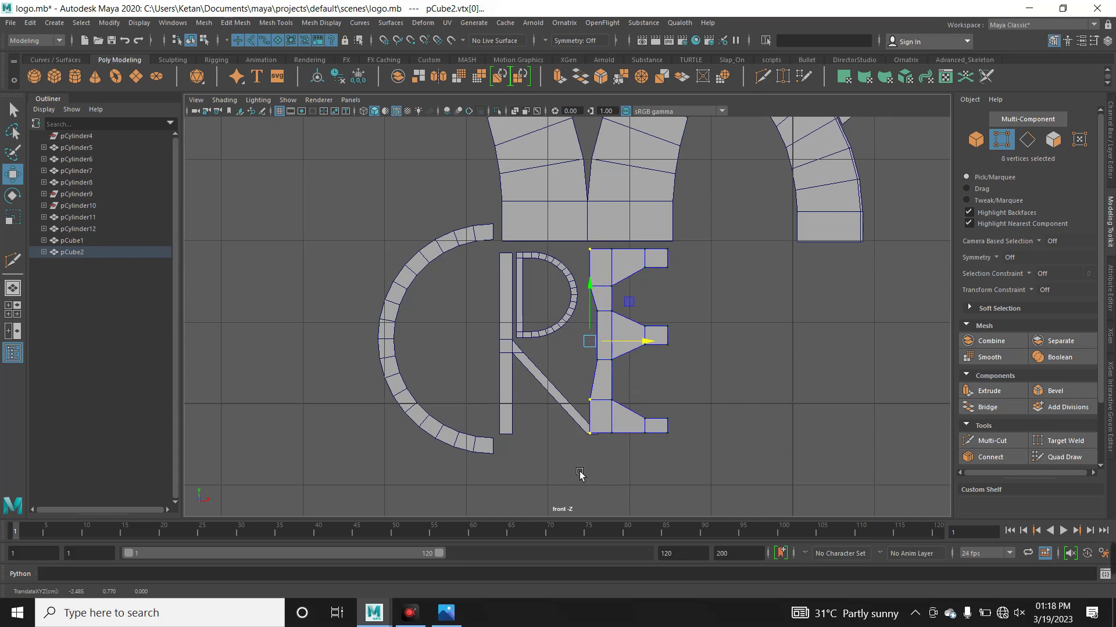
left_click_drag(575, 464, 608, 417)
left_click_drag(567, 228, 605, 267)
left_click_drag(654, 347, 652, 347)
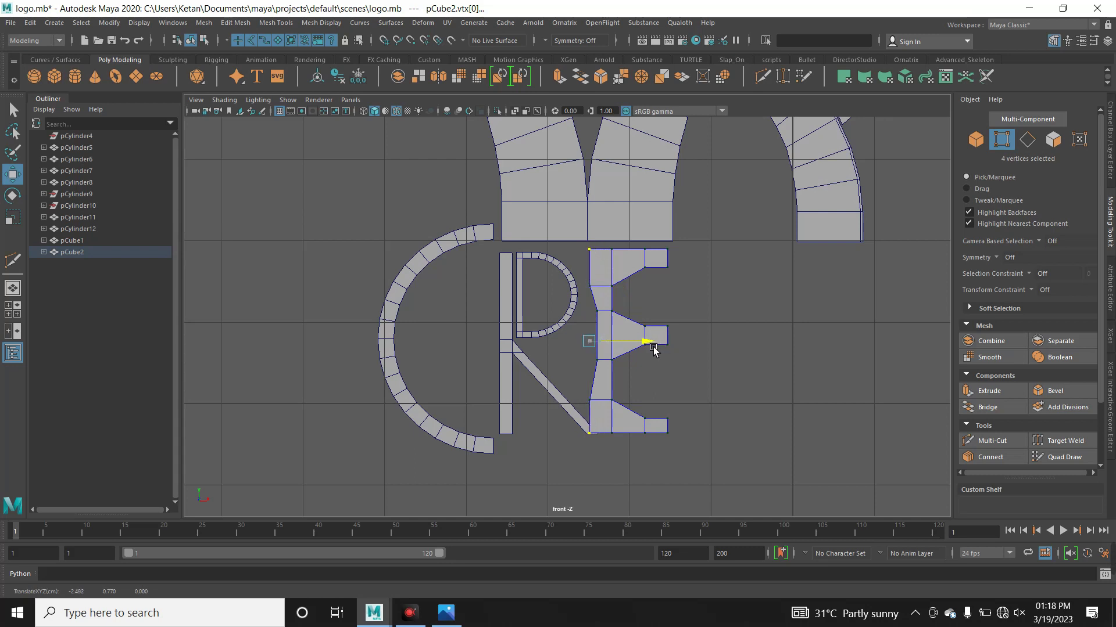
Nudge the whole E slightly to the right
right_click_drag(643, 306, 677, 299)
left_click(678, 299)
left_click(678, 340)
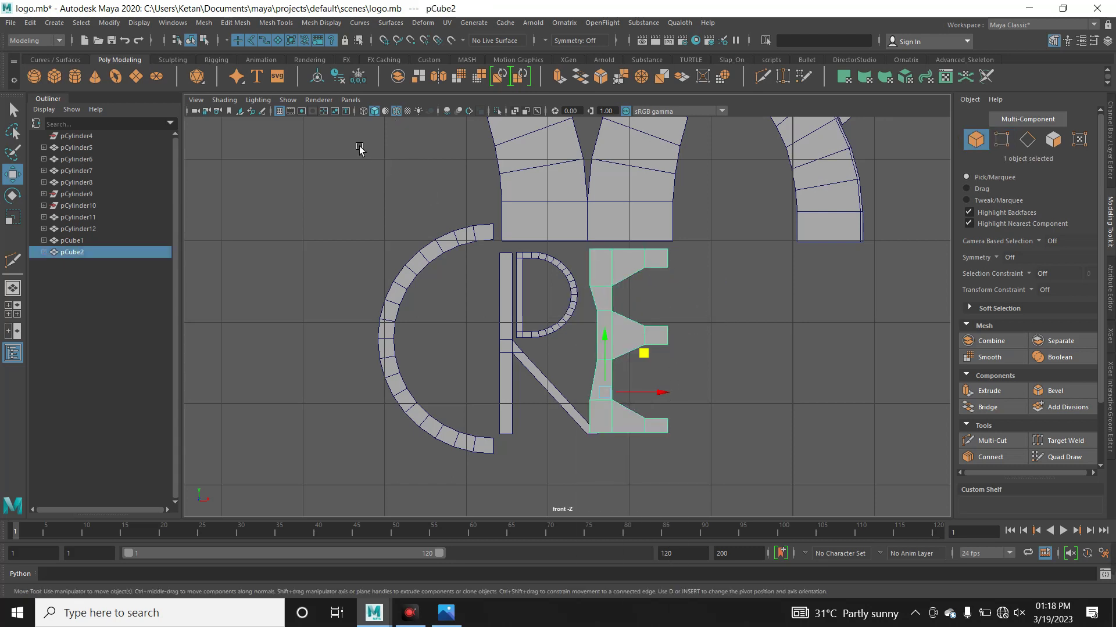
left_click_drag(695, 342, 706, 344)
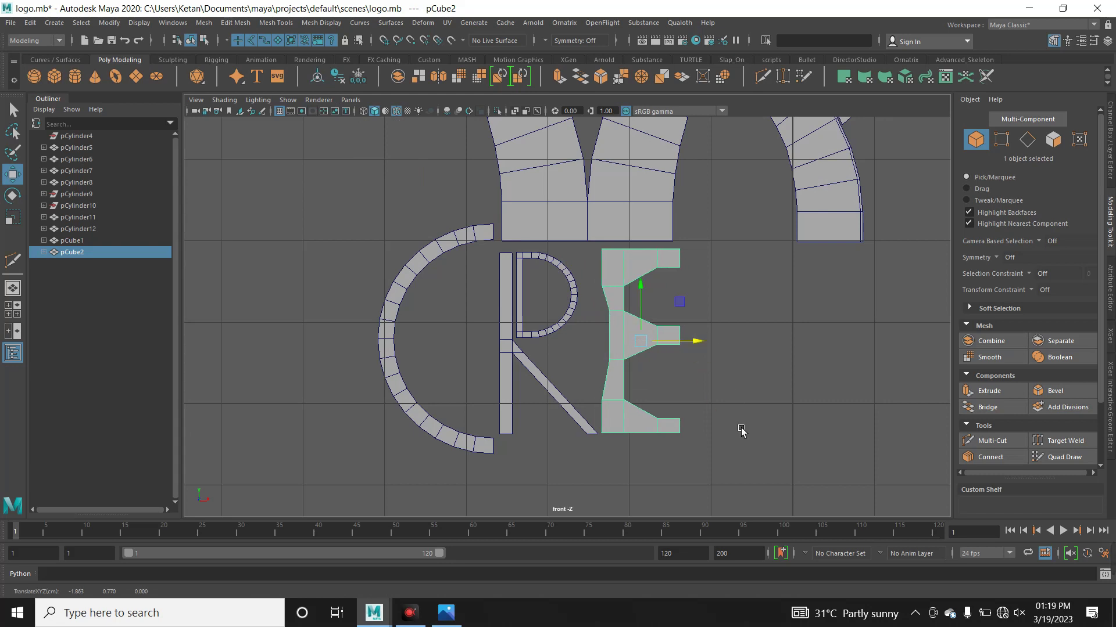
Scale the E down slightly and shift it a little to the right
scroll(668, 372, "up", 3)
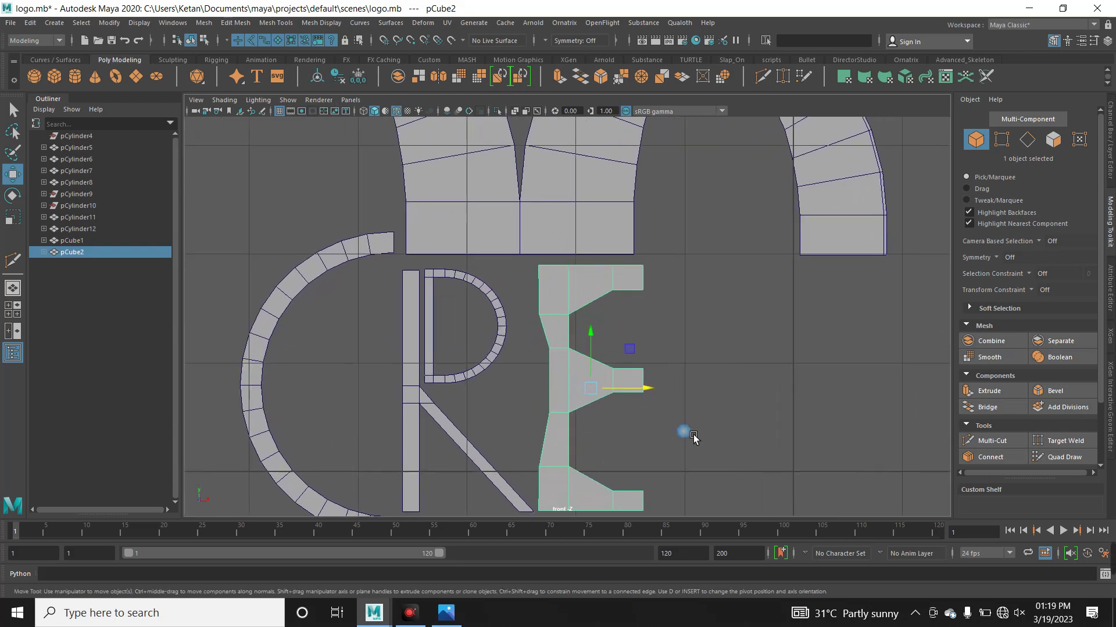
key("r")
left_click_drag(592, 318, 597, 323)
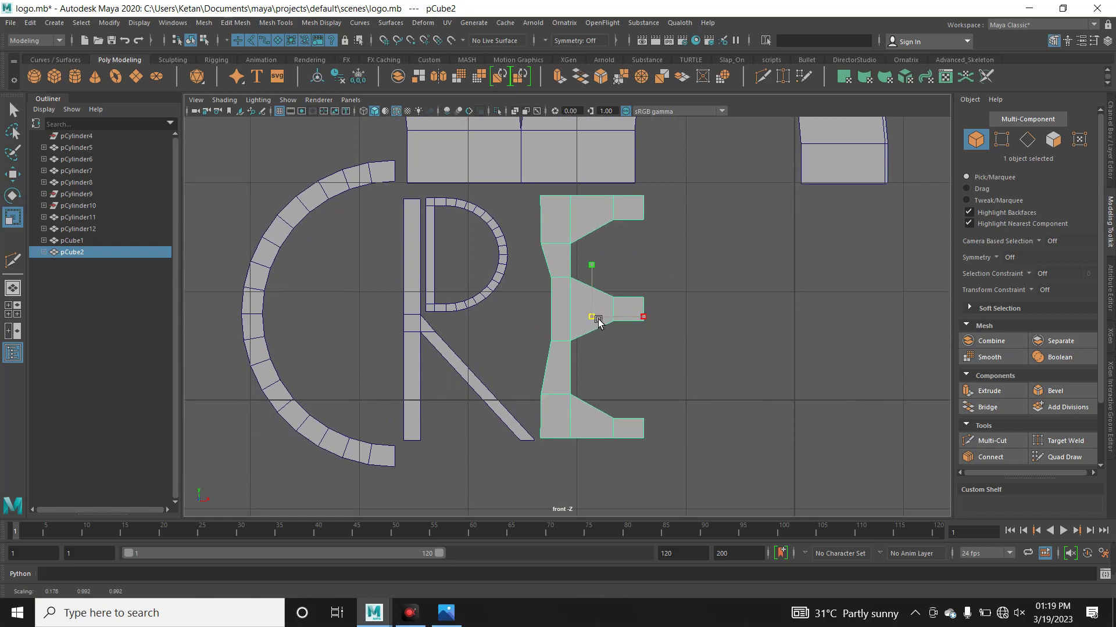
key("w")
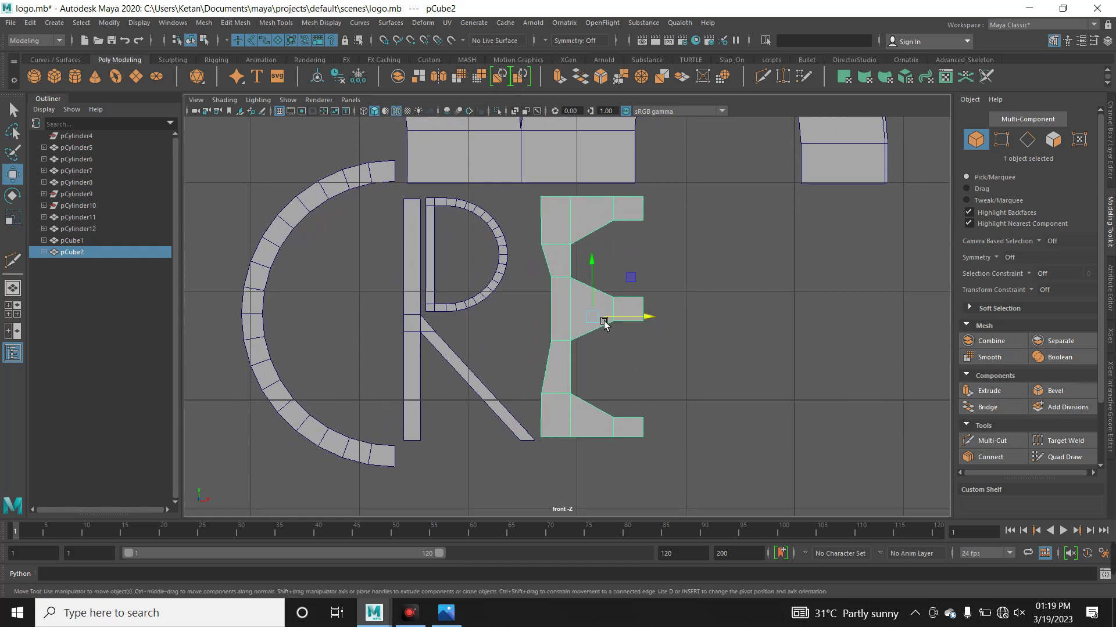
left_click_drag(644, 324, 646, 324)
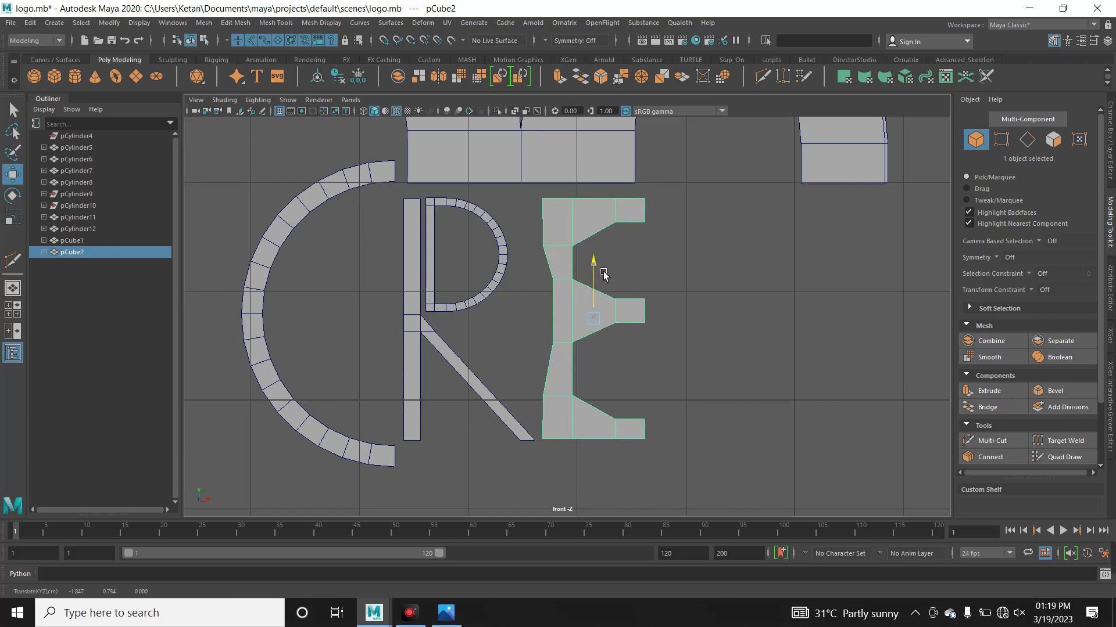
Move the E's four left vertices further left to straighten its left edge
scroll(686, 328, "down", 3)
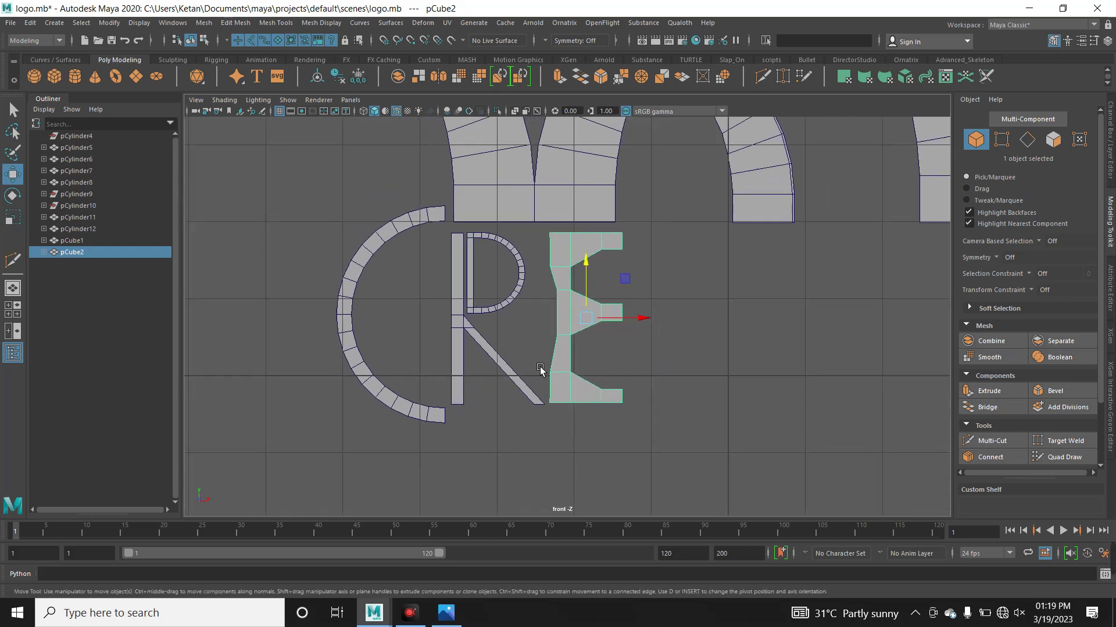
right_click_drag(562, 264, 524, 244)
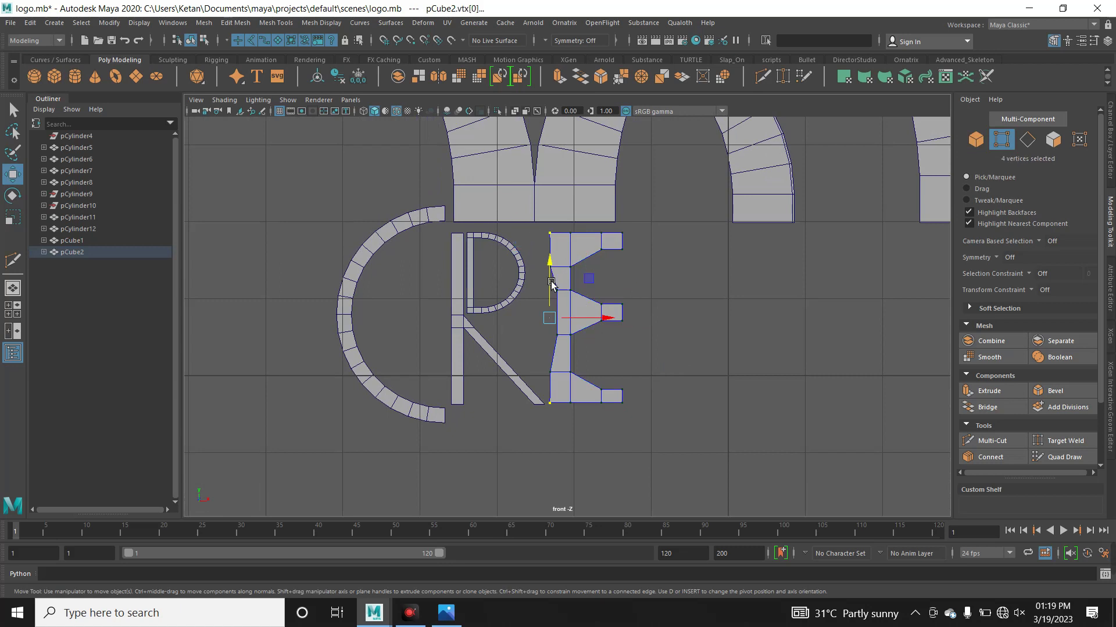
left_click_drag(603, 323, 615, 323)
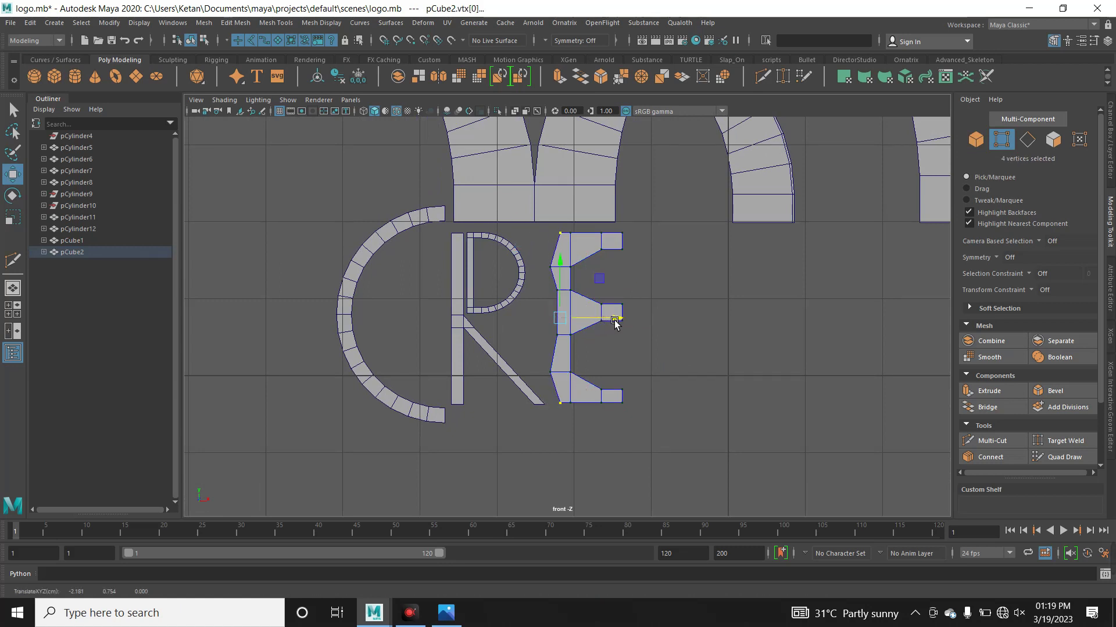
Shift the upper and lower notch-tip vertices right and spread them apart vertically
left_click_drag(541, 256, 567, 279)
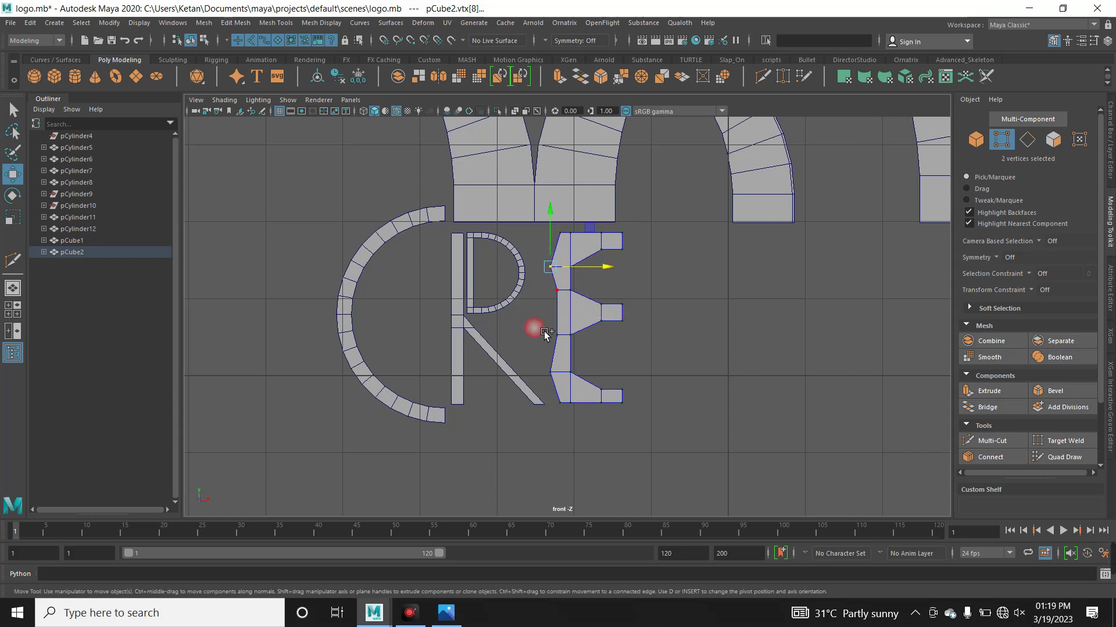
left_click_drag(530, 348, 581, 400, "shift")
scroll(574, 362, "up", 2)
left_click_drag(607, 328, 613, 330)
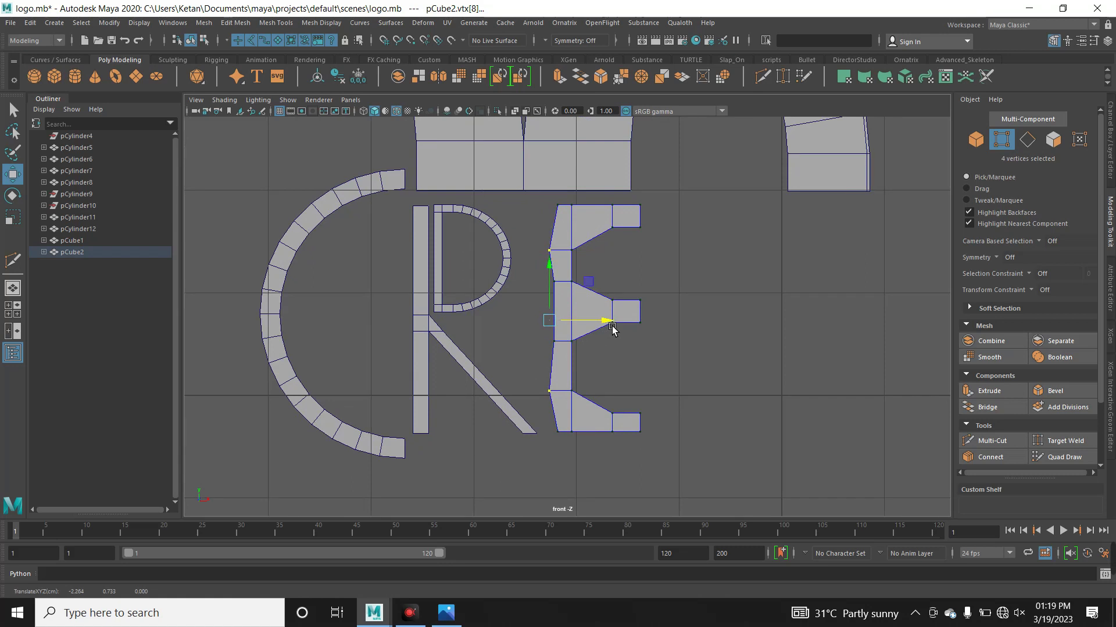
key("r")
left_click_drag(561, 275, 568, 254)
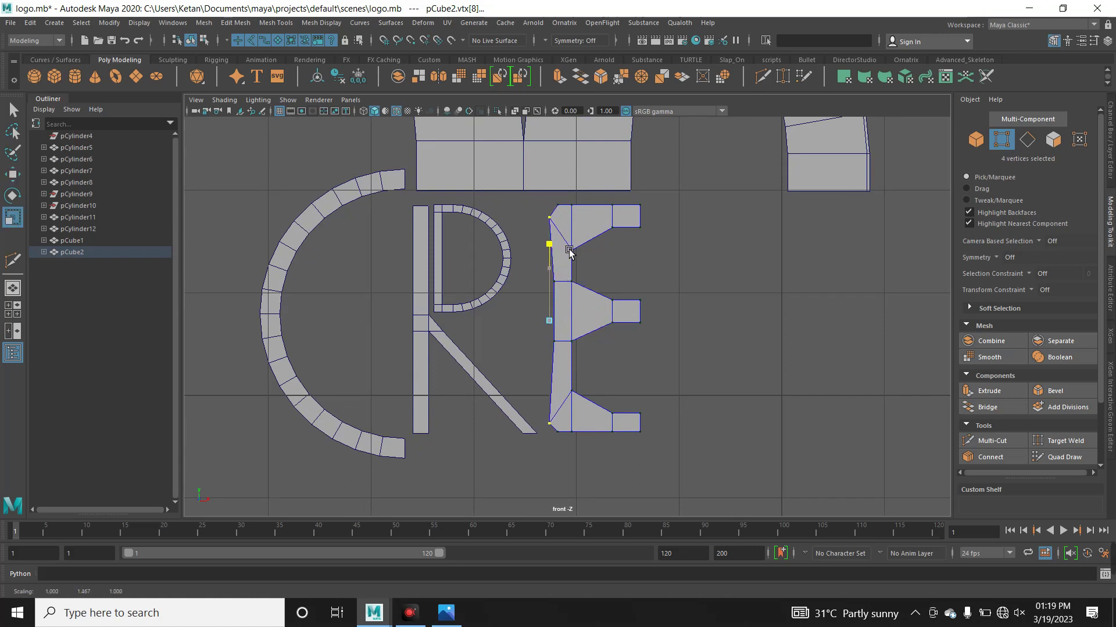
Back in Object Mode, move the E left closer to the R and deselect it
right_click_drag(569, 290, 627, 267)
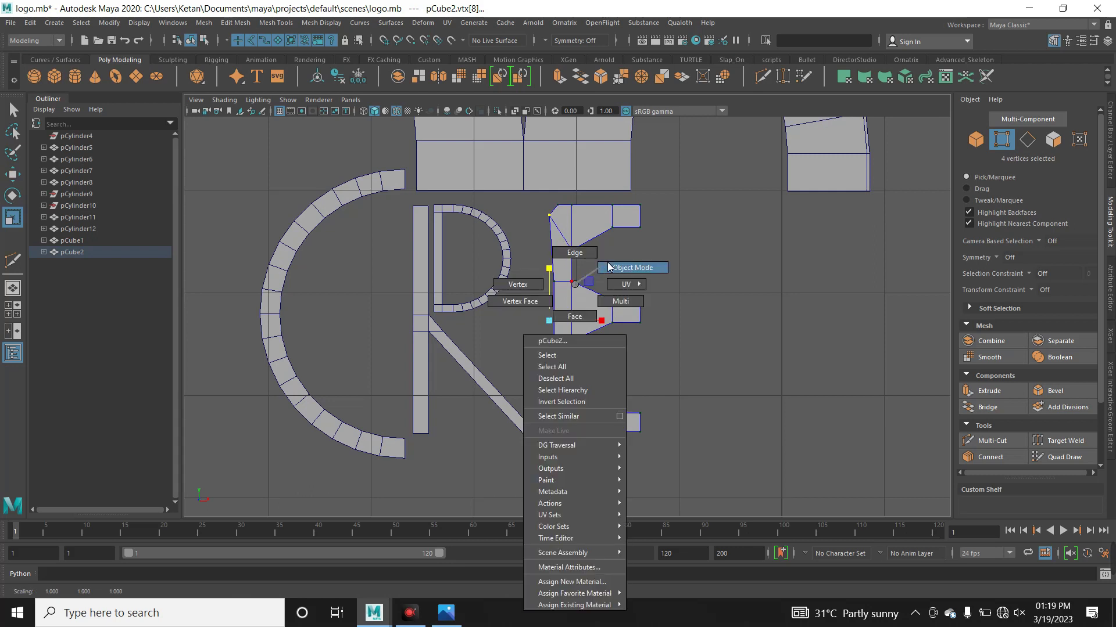
key("w")
left_click_drag(651, 323, 635, 329)
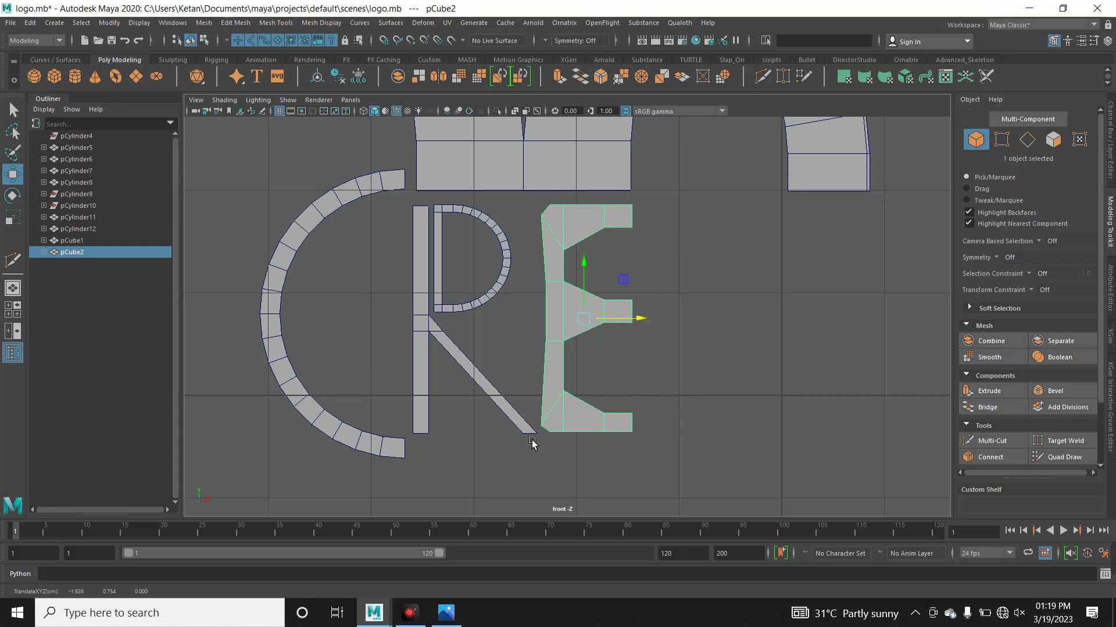
left_click(687, 457)
scroll(674, 456, "down", 4)
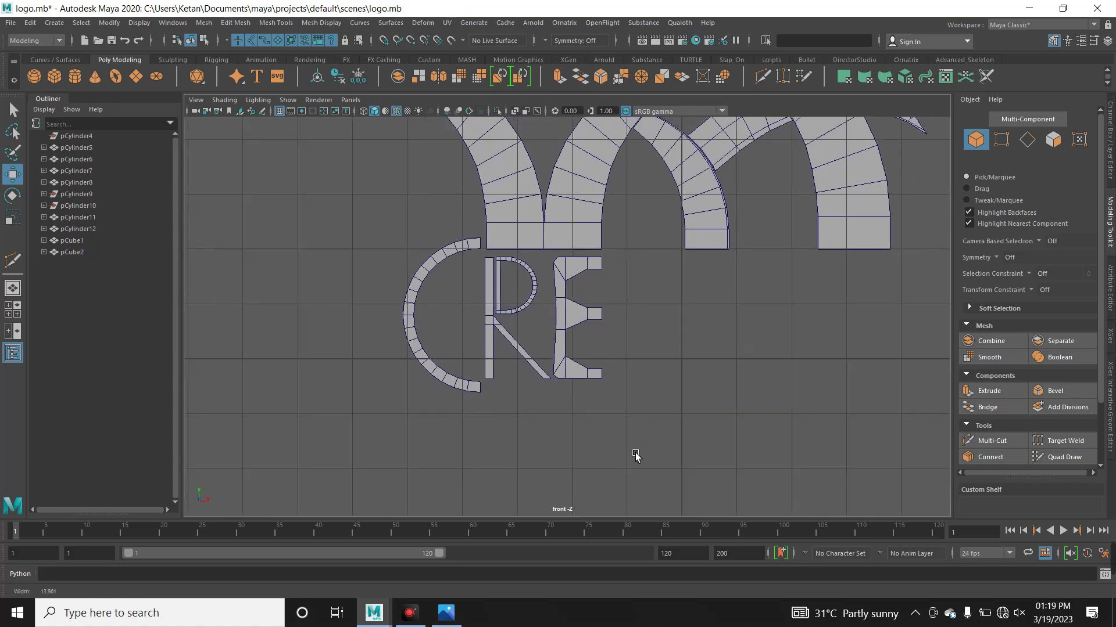
scroll(635, 456, "up", 1)
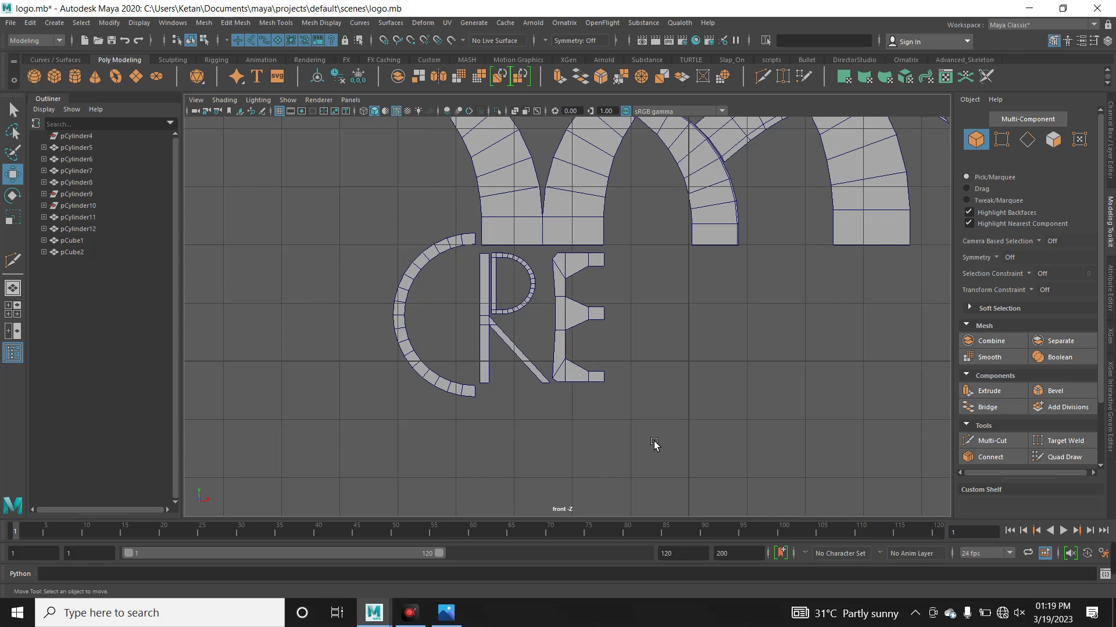
Duplicate the R's stem and leg (pCube1) and place the copy, pCube3, just right of the E
scroll(714, 424, "down", 8)
scroll(713, 424, "up", 2)
scroll(455, 416, "up", 2)
scroll(807, 419, "up", 3)
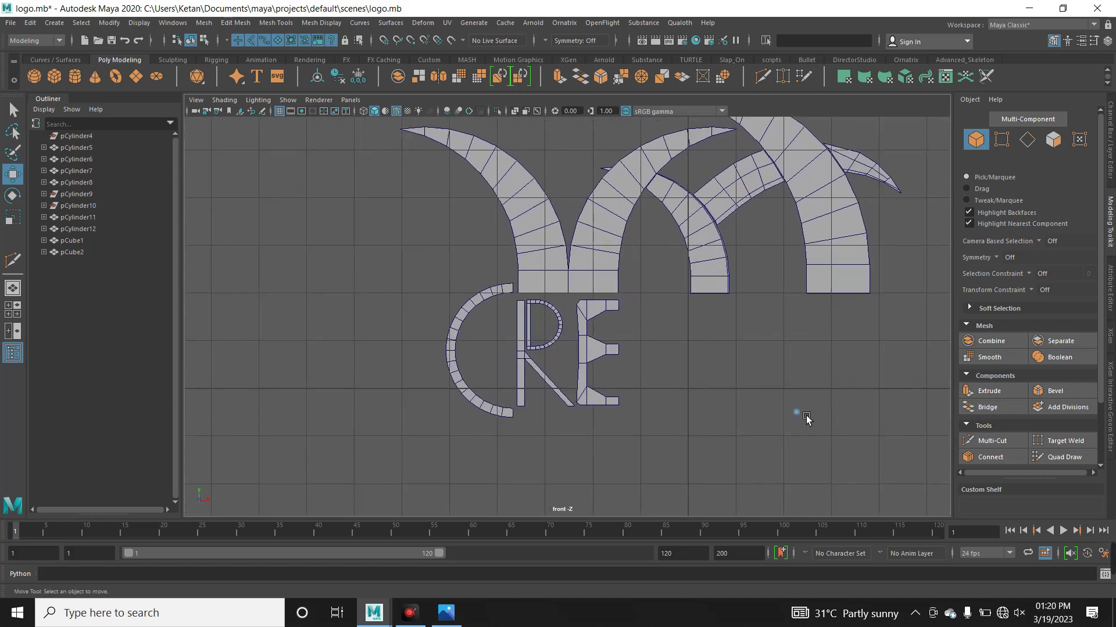
middle_click_drag(702, 448, 671, 438, "alt")
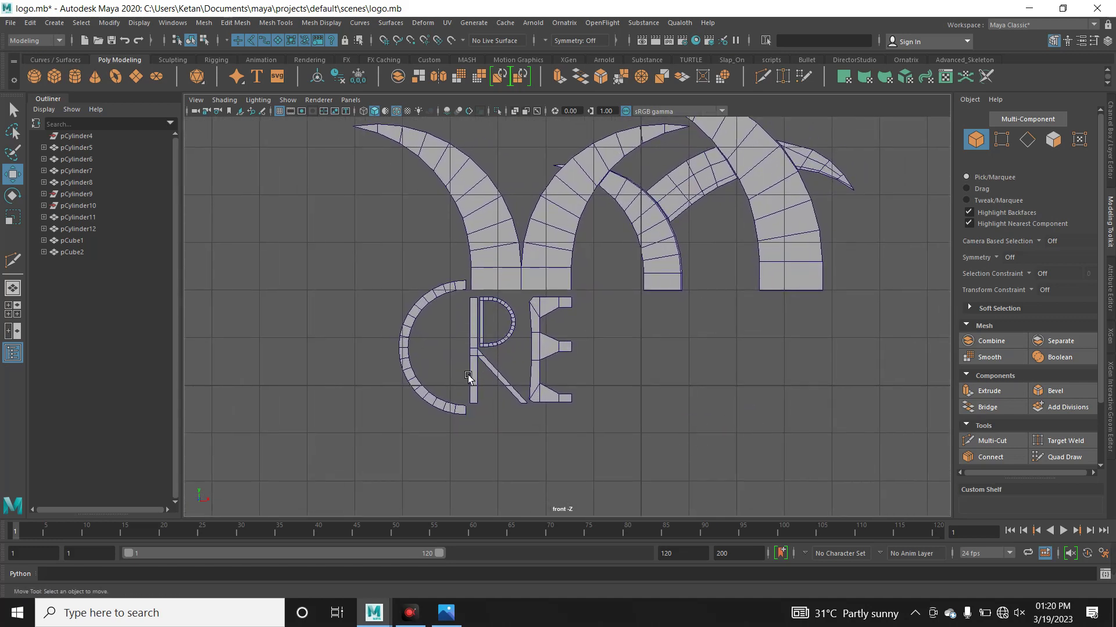
left_click(485, 373)
key("ctrl+d")
mouse_move(549, 377)
left_mouse_down()
mouse_move(688, 378)
mouse_move(653, 292)
left_mouse_up()
scroll(599, 390, "up", 2)
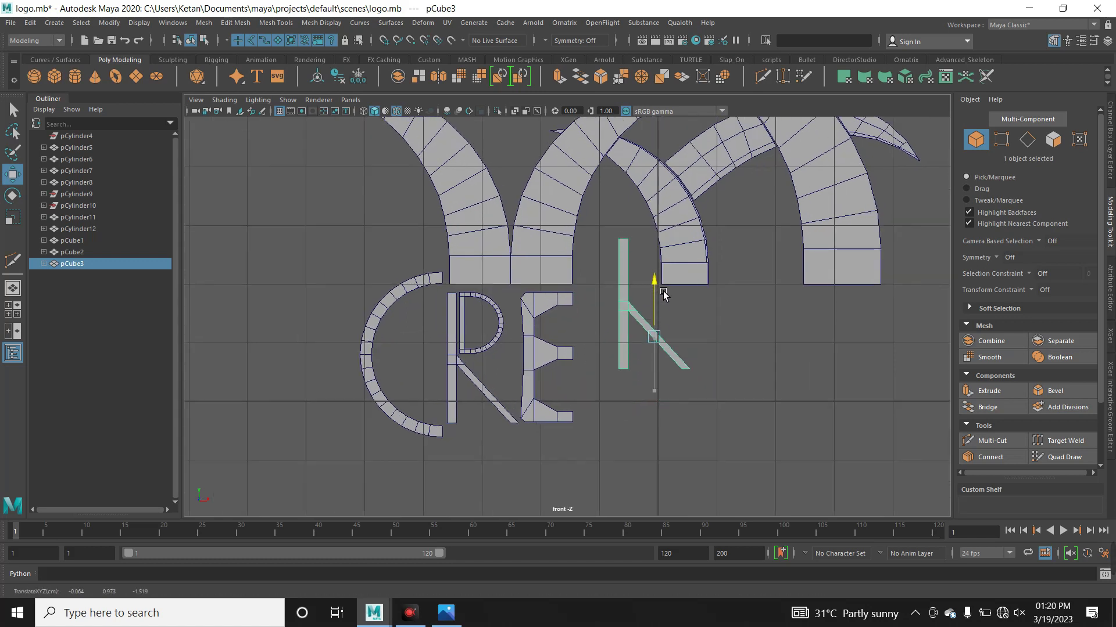
left_click_drag(704, 332, 677, 334)
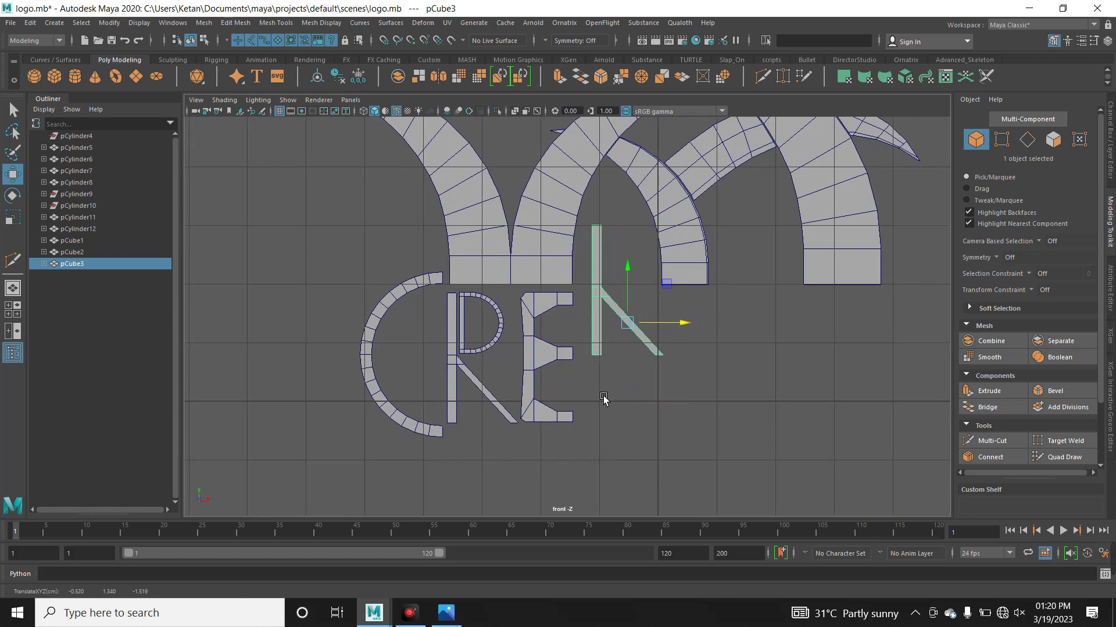
scroll(686, 389, "up", 1)
scroll(767, 399, "up", 1)
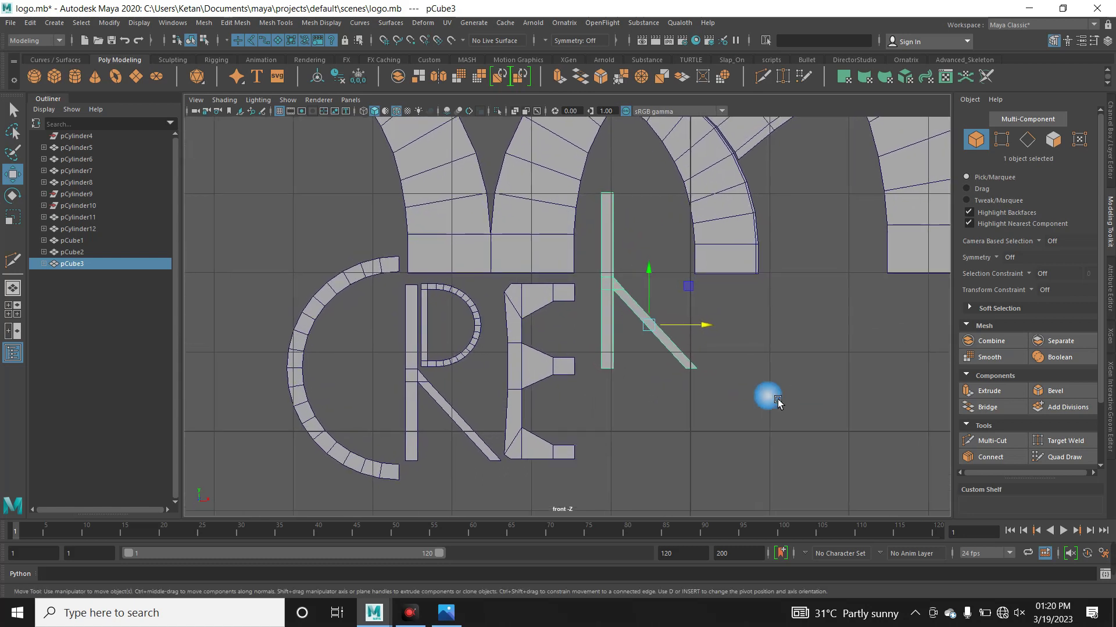
scroll(568, 378, "up", 1)
scroll(585, 374, "up", 1)
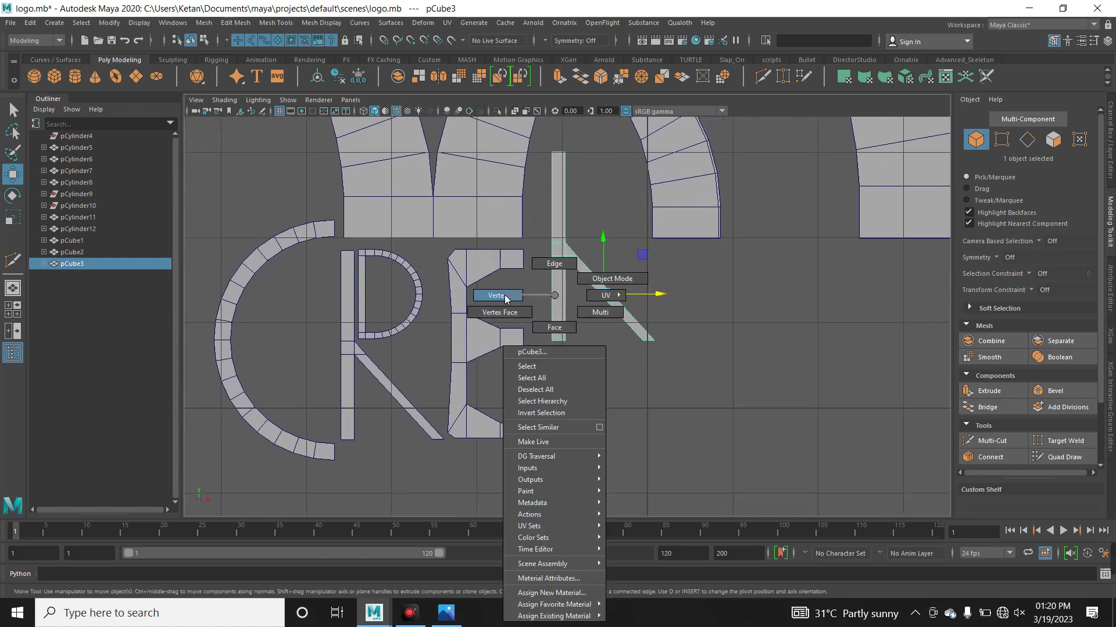
In vertex mode, extend the copy's bottom downward and raise its bar's top to the diagonal's top
right_click_drag(541, 320, 494, 303)
left_click_drag(536, 323, 713, 373)
left_click_drag(604, 287, 625, 393)
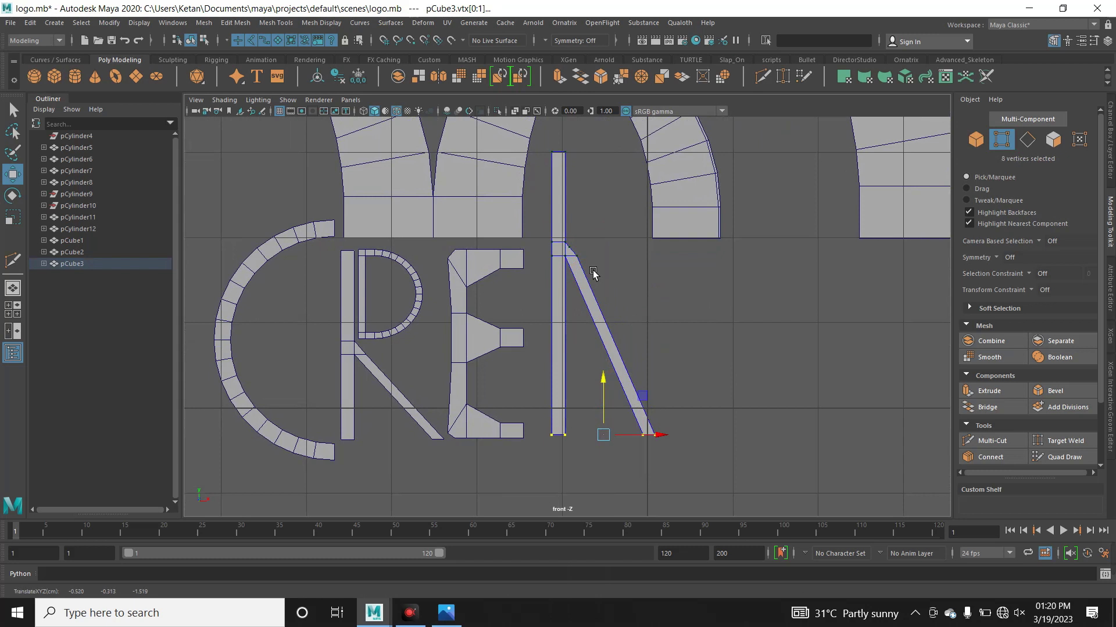
scroll(593, 274, "up", 2)
scroll(587, 264, "up", 1)
scroll(530, 291, "up", 2)
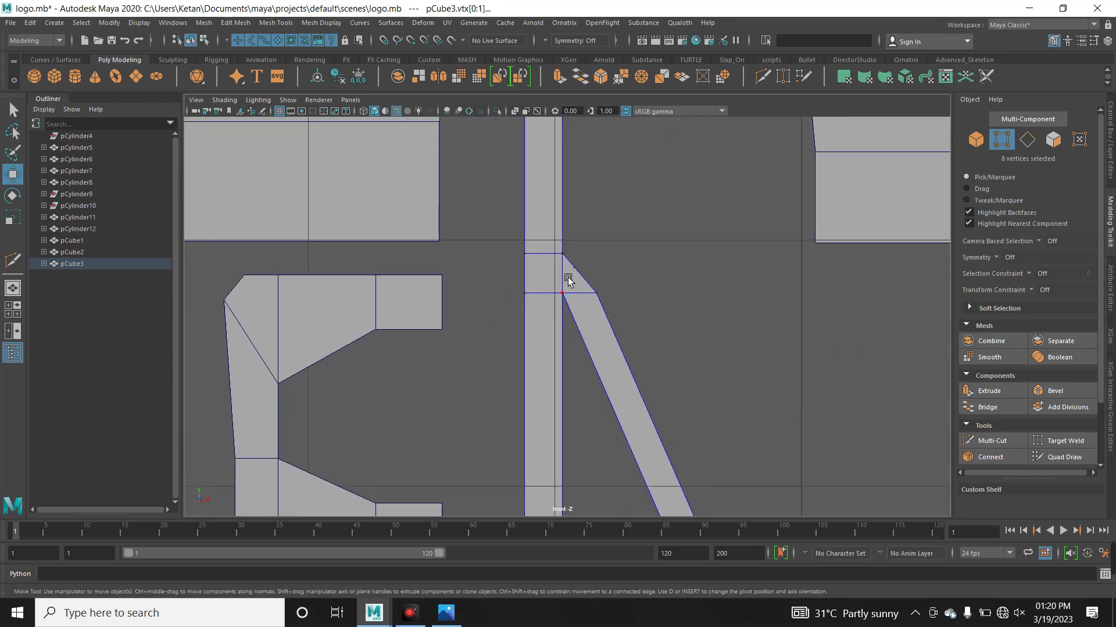
left_click(627, 266)
left_click_drag(572, 189, 515, 279)
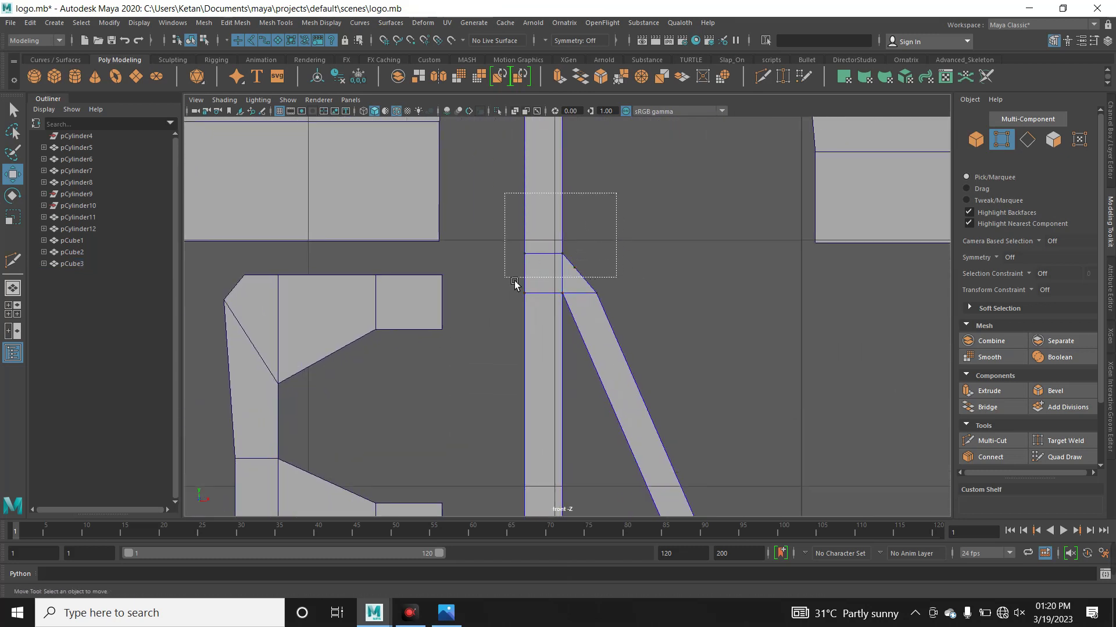
mouse_move(557, 227)
left_mouse_down()
mouse_move(562, 206)
mouse_move(584, 252)
left_mouse_up()
left_click_drag(543, 219, 552, 213)
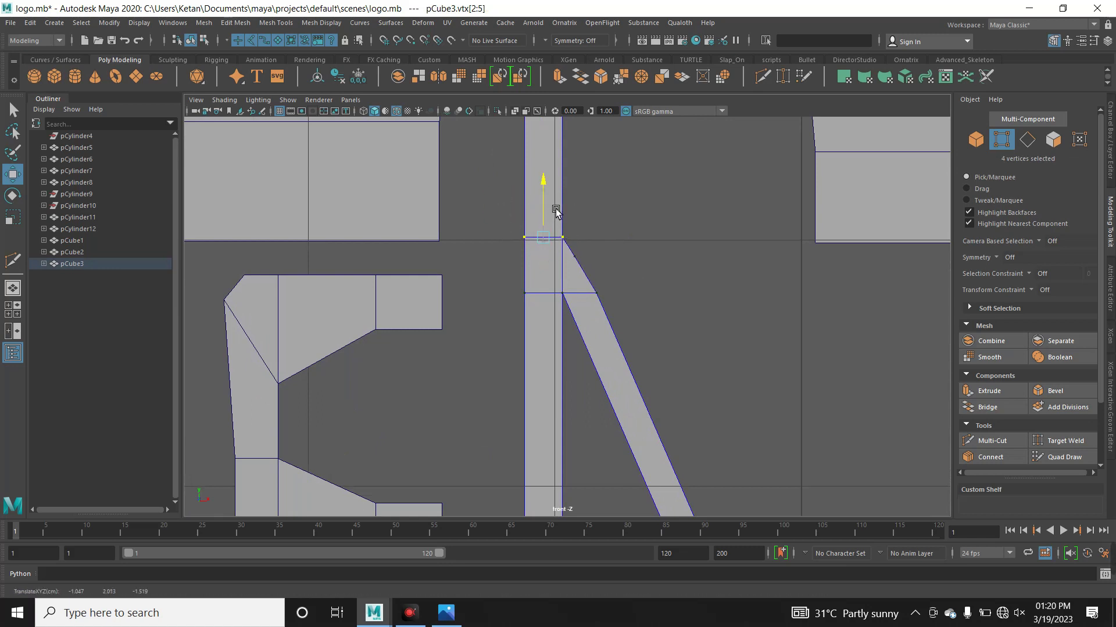
scroll(625, 321, "down", 3)
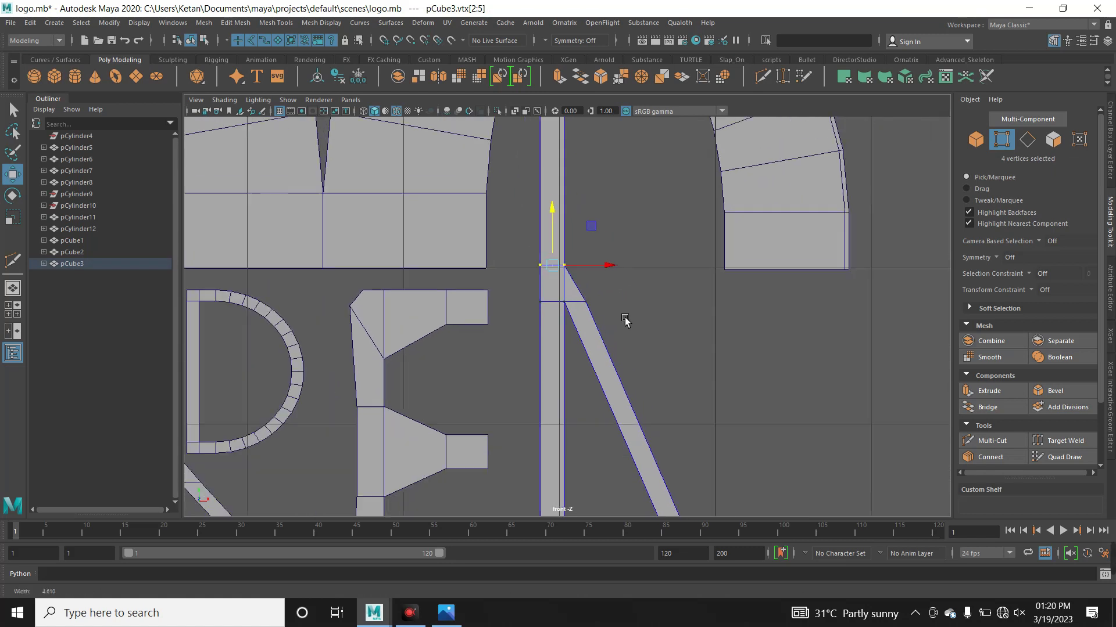
scroll(625, 321, "down", 2)
Delete the bar's top face and bridge the open top edges to close the peak
right_click_drag(567, 235, 580, 200)
mouse_move(575, 162)
left_mouse_down()
mouse_move(581, 197)
mouse_move(549, 232)
left_mouse_up()
key("Delete")
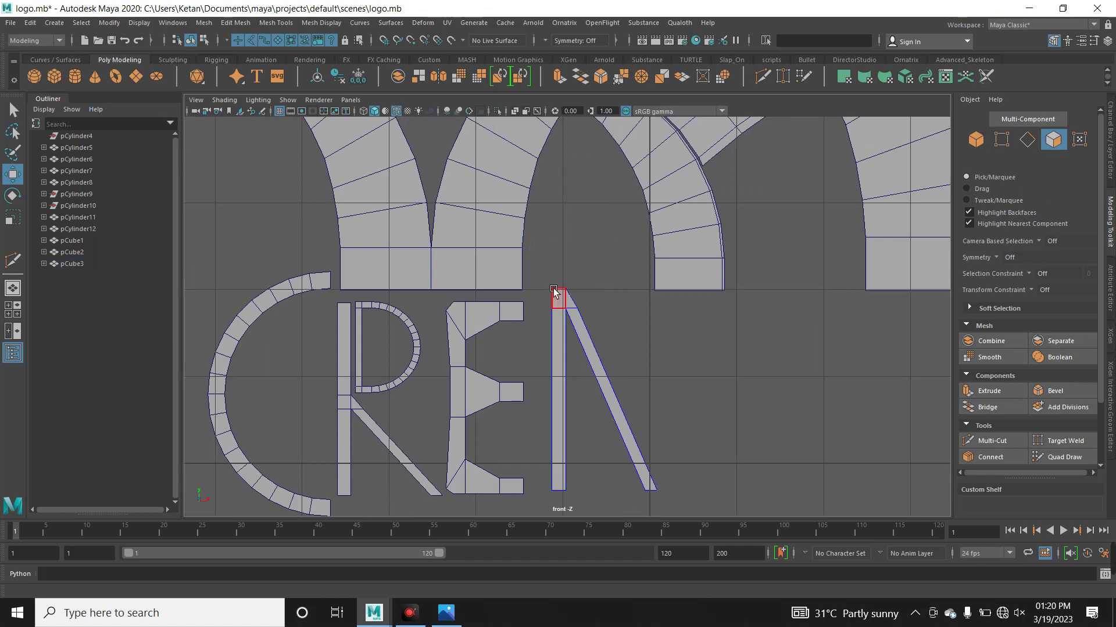
scroll(592, 279, "up", 3)
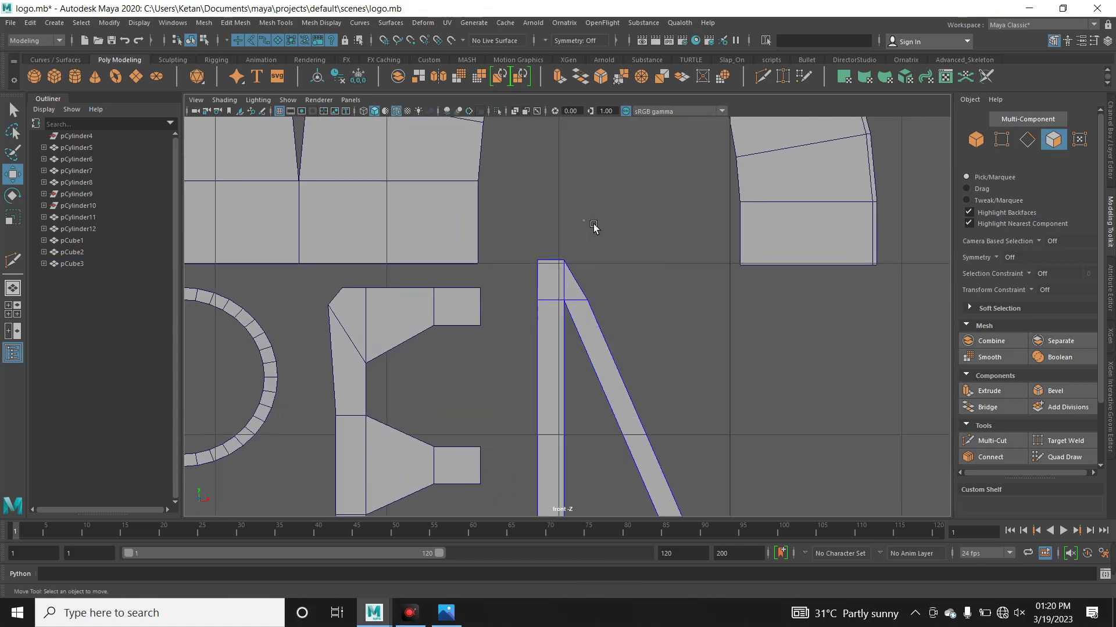
left_click_drag(552, 223, 568, 269)
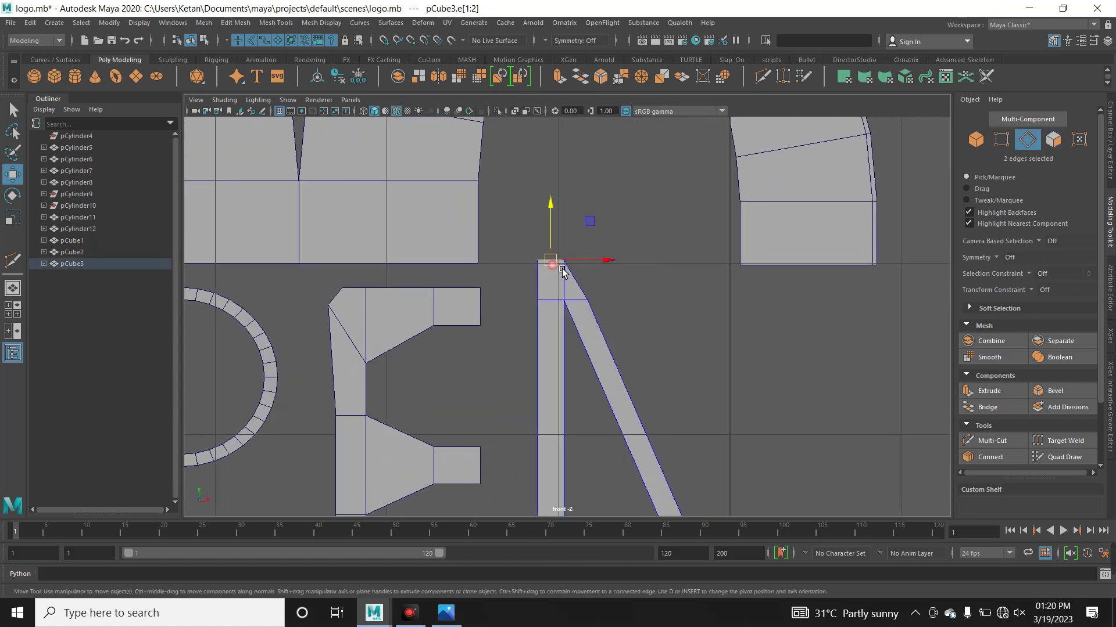
left_click(589, 83)
right_click_drag(573, 285, 616, 265)
Duplicate the D letter and move the copy to the right of the new letter
scroll(652, 331, "down", 2)
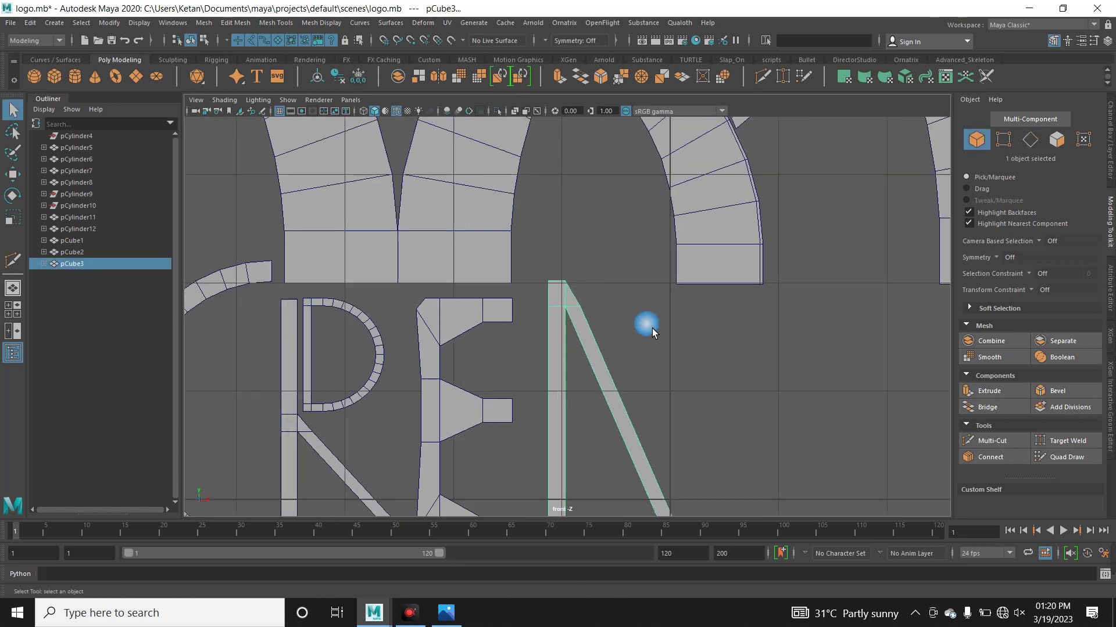
left_click(651, 331)
middle_click_drag(652, 331, 659, 204, "alt")
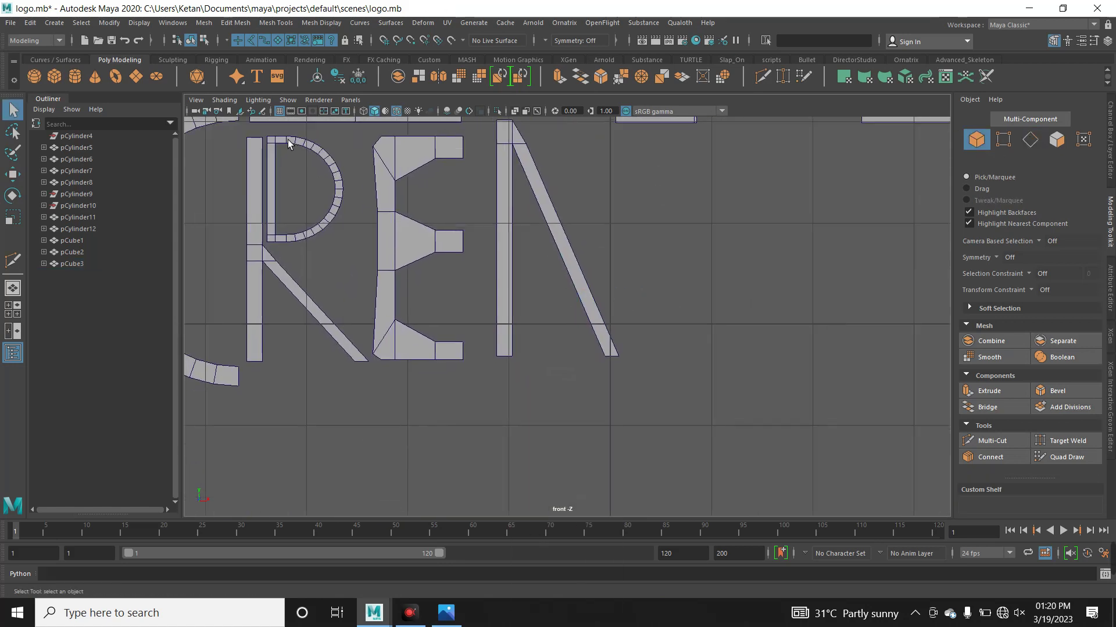
scroll(277, 240, "down", 3)
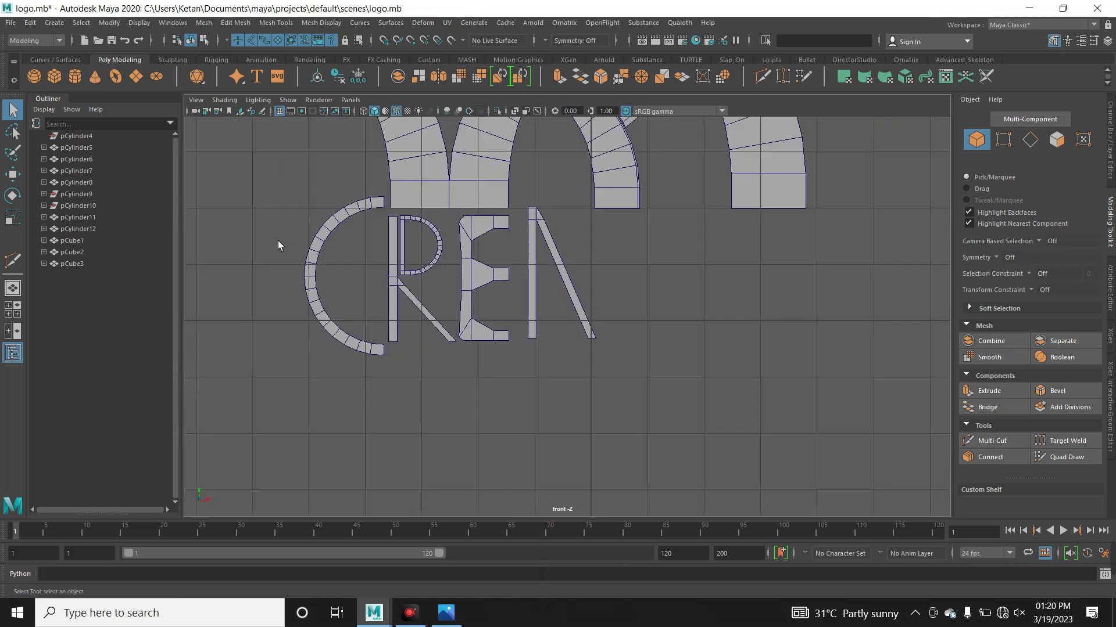
scroll(326, 268, "up", 2)
scroll(465, 349, "up", 2)
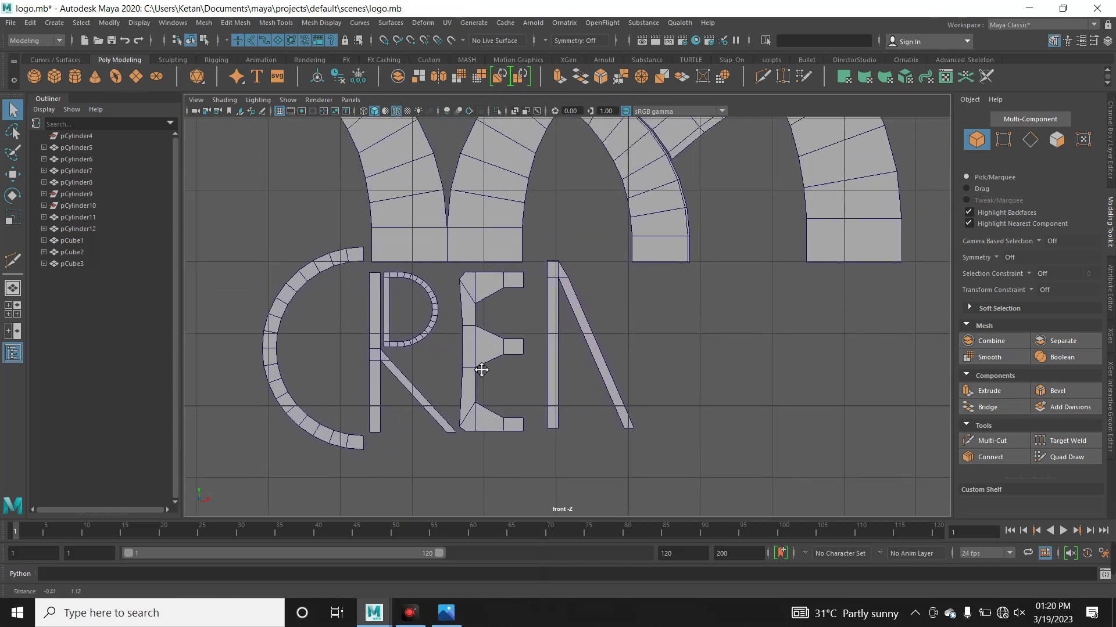
middle_click_drag(468, 336, 463, 372, "alt")
left_click(443, 360)
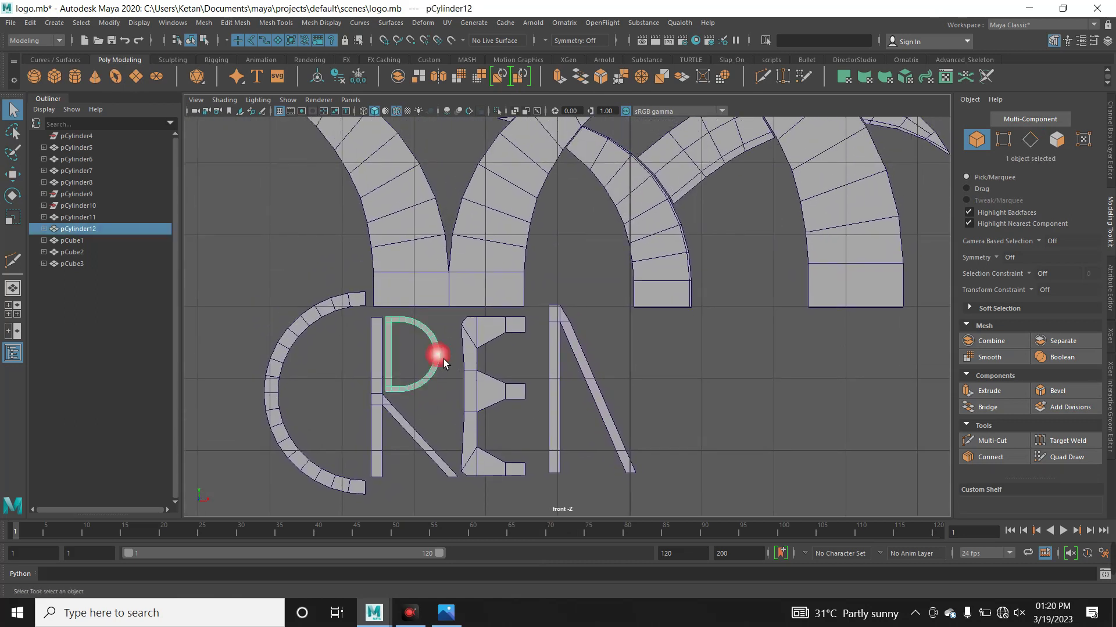
key("ctrl+d")
key("w")
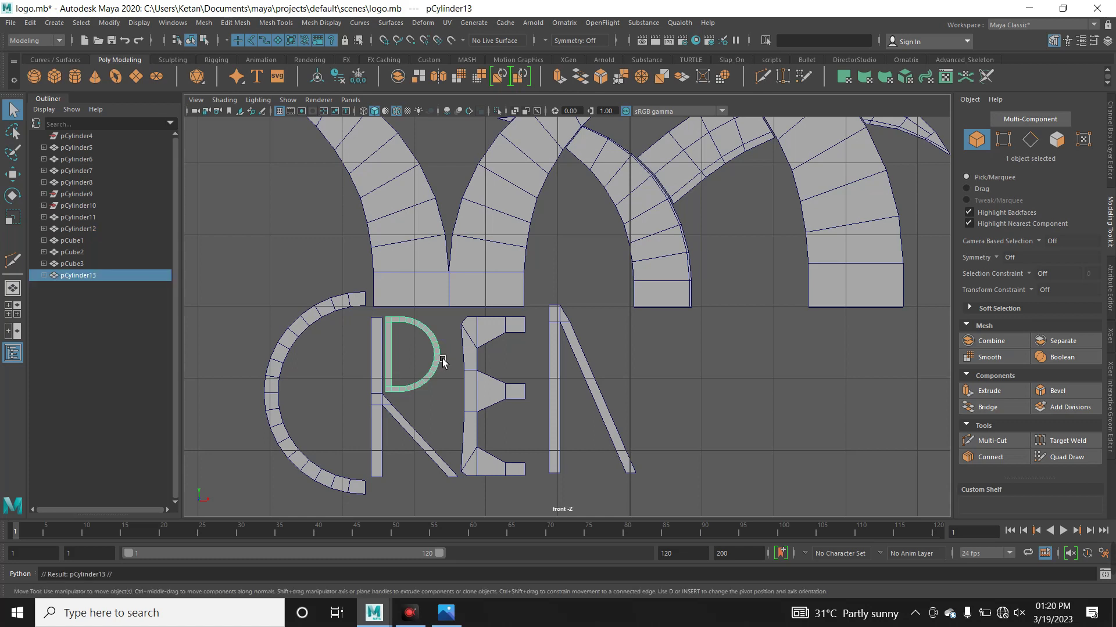
left_click_drag(471, 355, 718, 372)
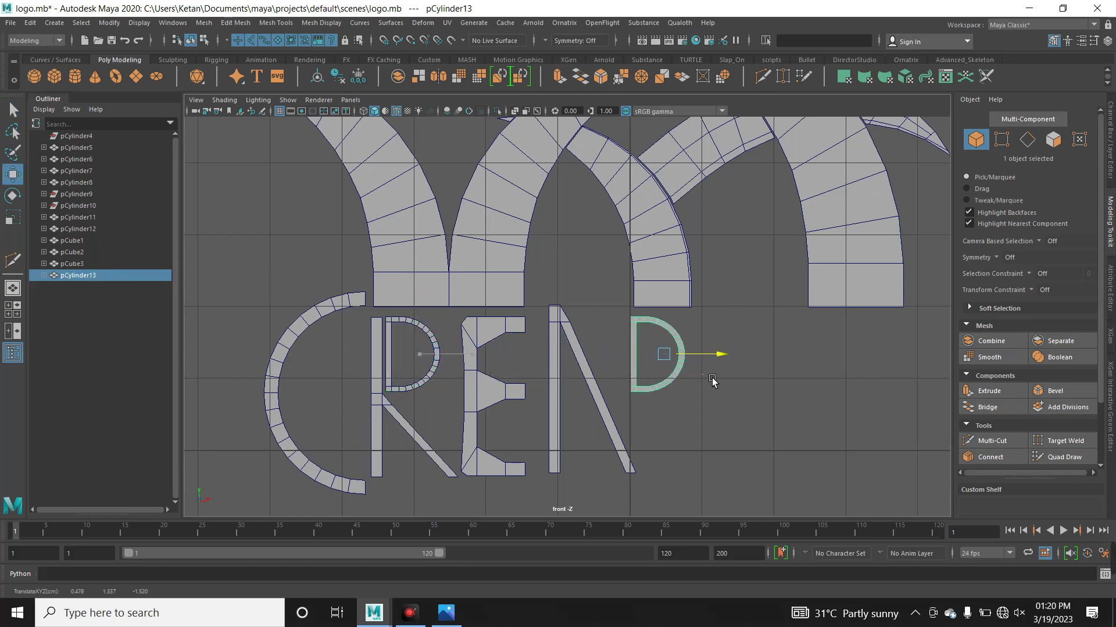
Delete the copied D's curved faces, keeping only its straight stem
right_click_drag(674, 314, 673, 340)
scroll(615, 405, "up", 3)
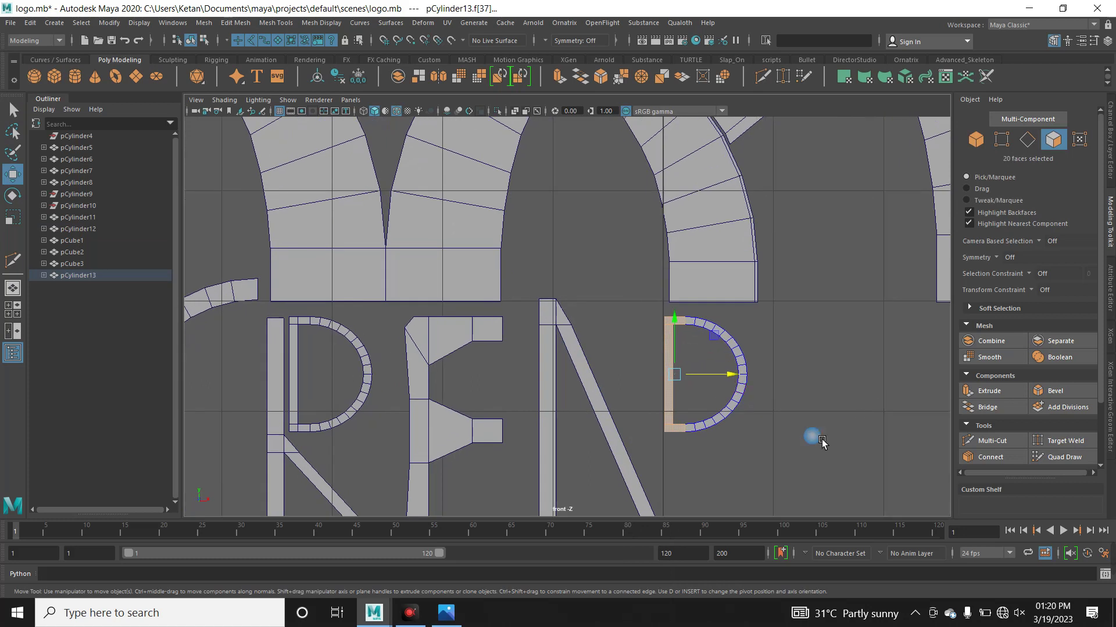
left_click_drag(808, 510, 684, 295)
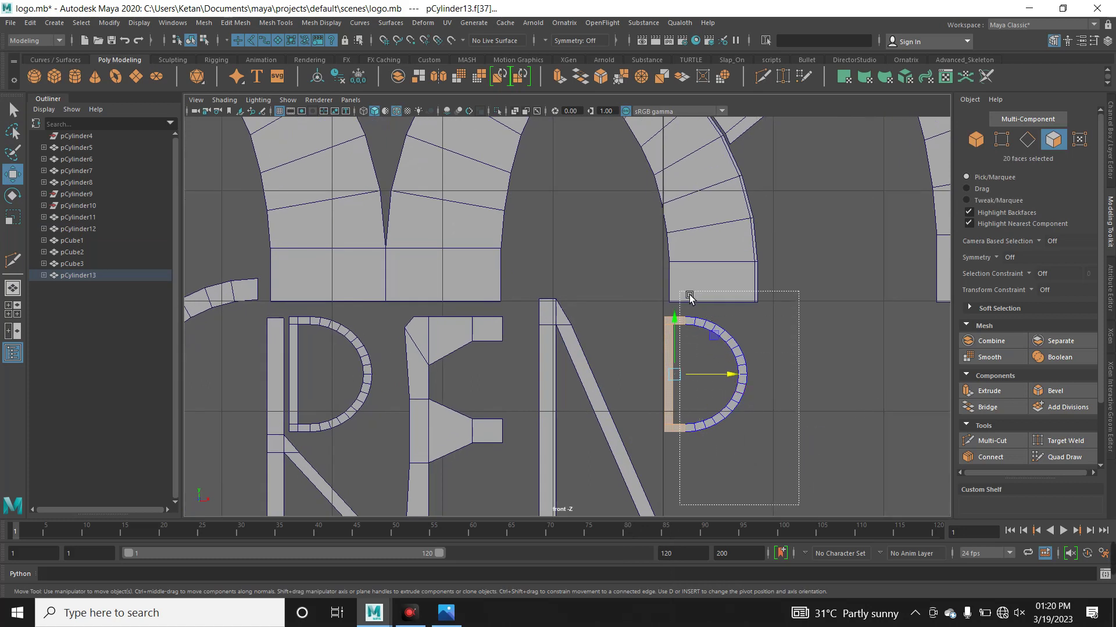
key("Delete")
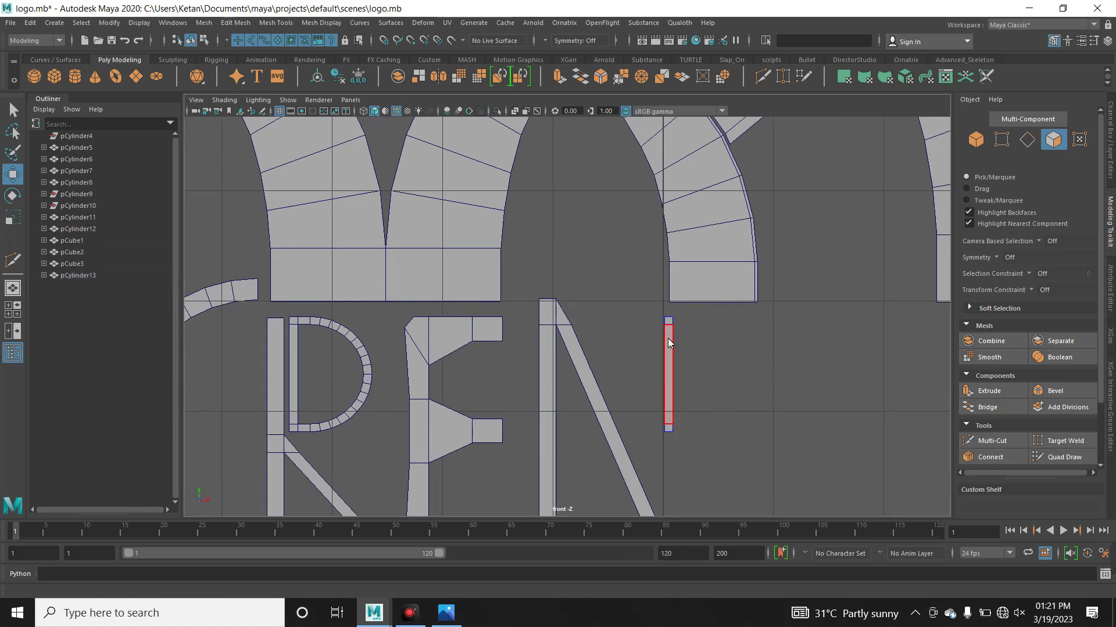
Rotate the remaining stem, pCylinder13, to nearly horizontal and edit its Z rotation in the Channel Box
right_click_drag(668, 325, 724, 280)
left_click(693, 321)
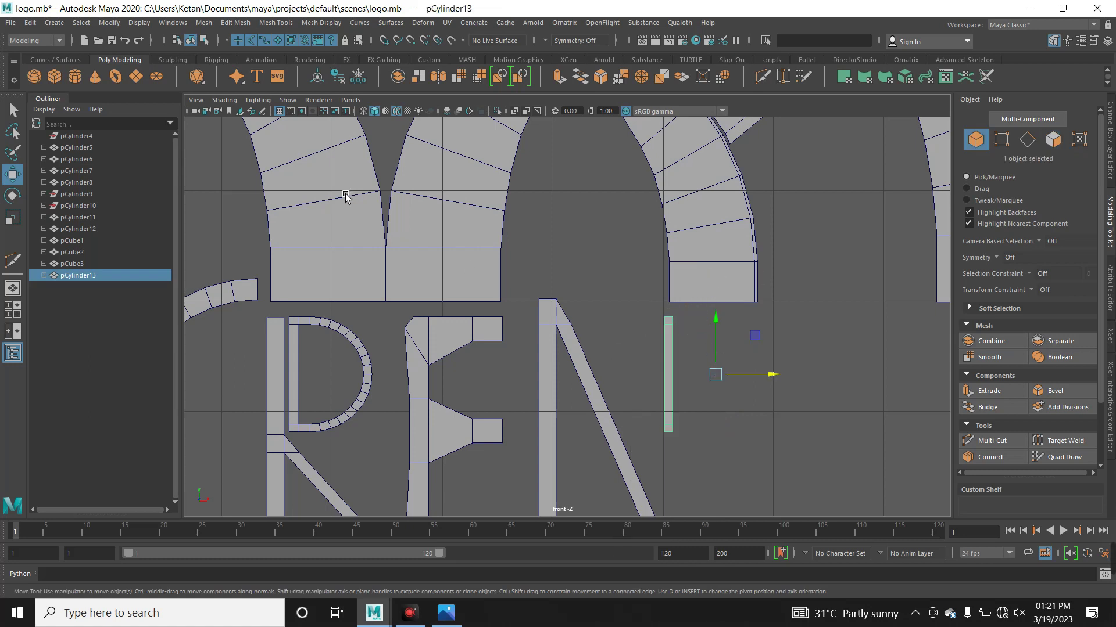
key("e")
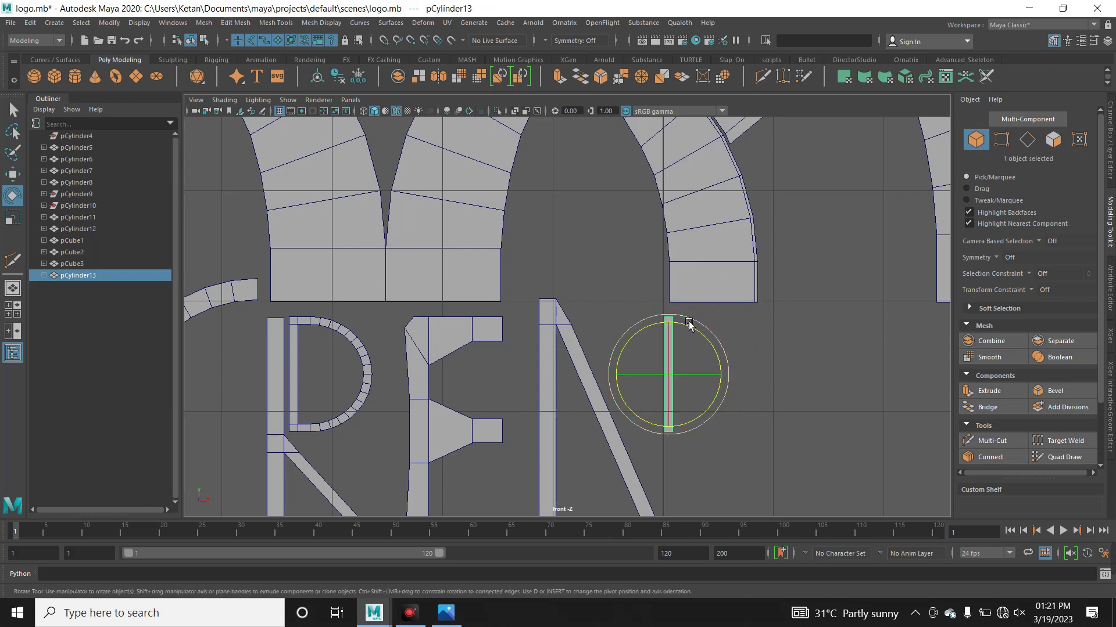
left_click_drag(690, 324, 619, 363)
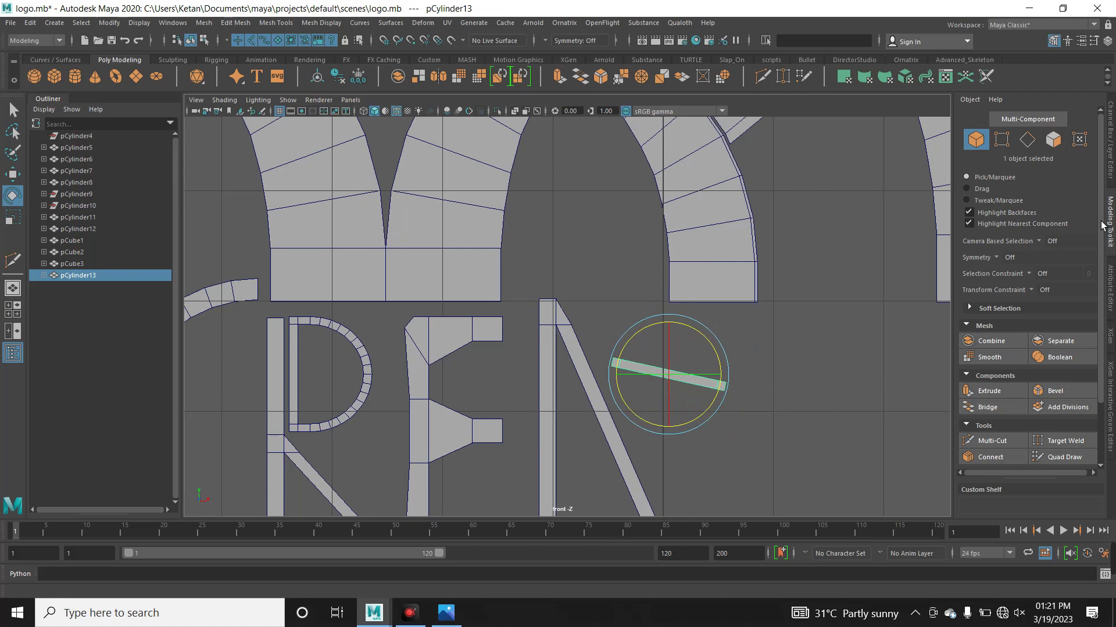
left_click(1110, 145)
double_click(1087, 180)
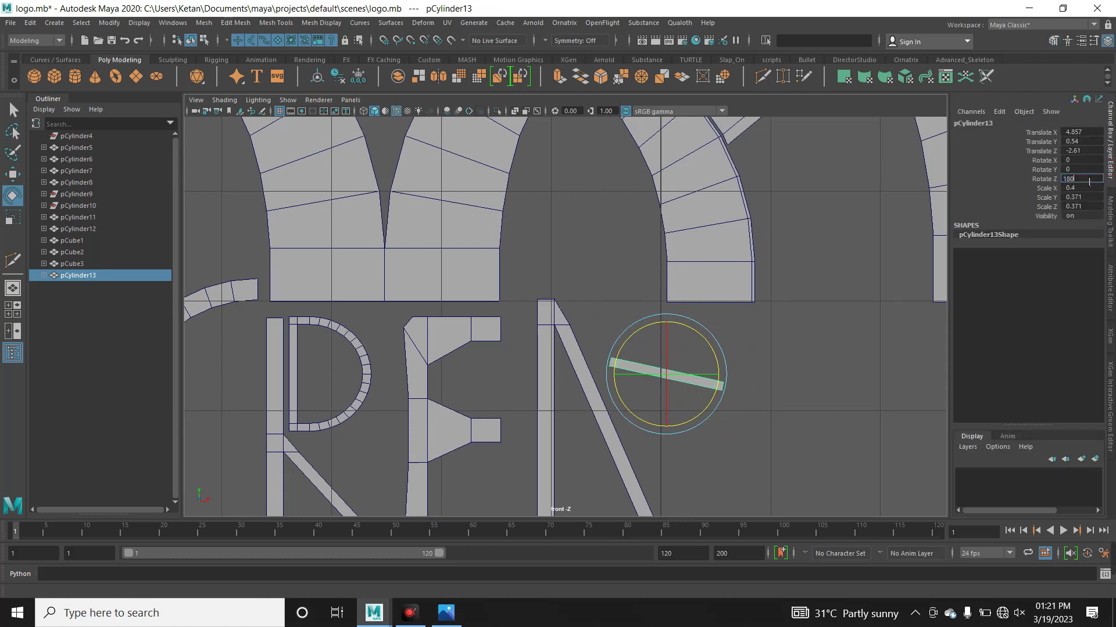
Set pCylinder13's Rotate Z to 90 so the bar lies flat
key("Return")
double_click(1090, 180)
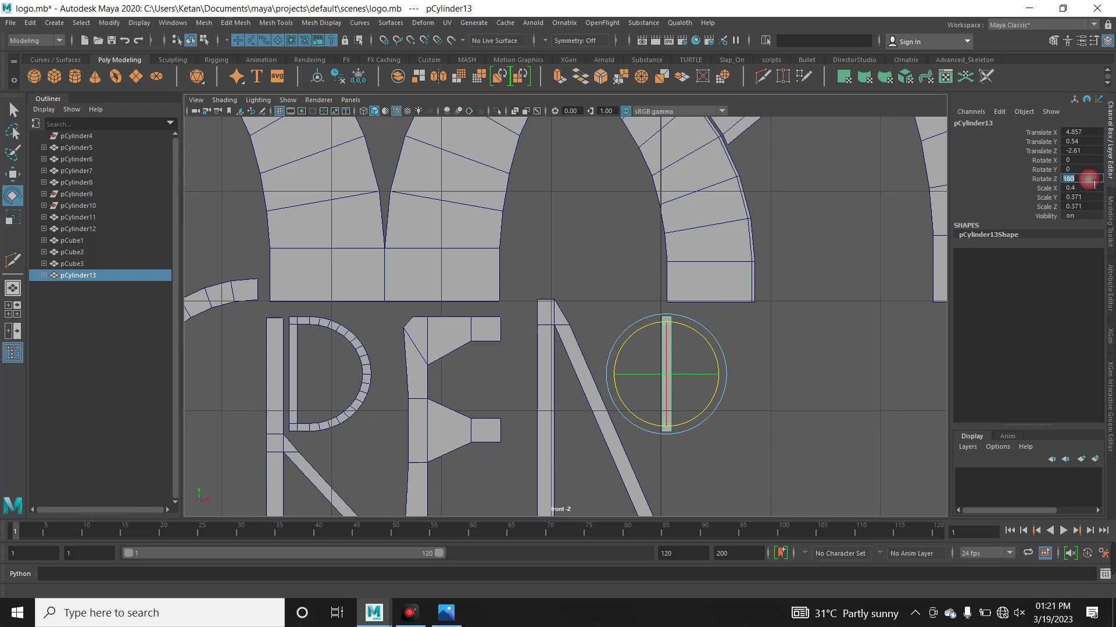
type("90")
key("Return")
key("w")
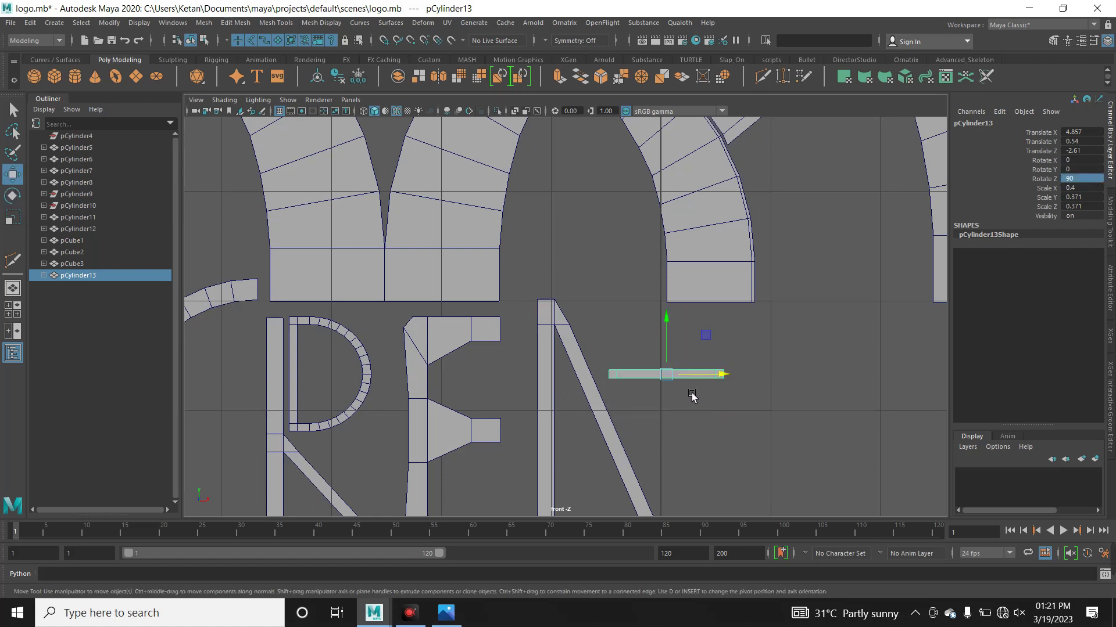
Move the bar down into the A and scale it to 0.169 along its length as a crossbar
left_click_drag(725, 383, 647, 383)
scroll(657, 407, "down", 5)
right_click_drag(640, 368, 945, 340, "alt")
middle_click_drag(945, 340, 863, 411, "alt")
left_click_drag(595, 202, 593, 251)
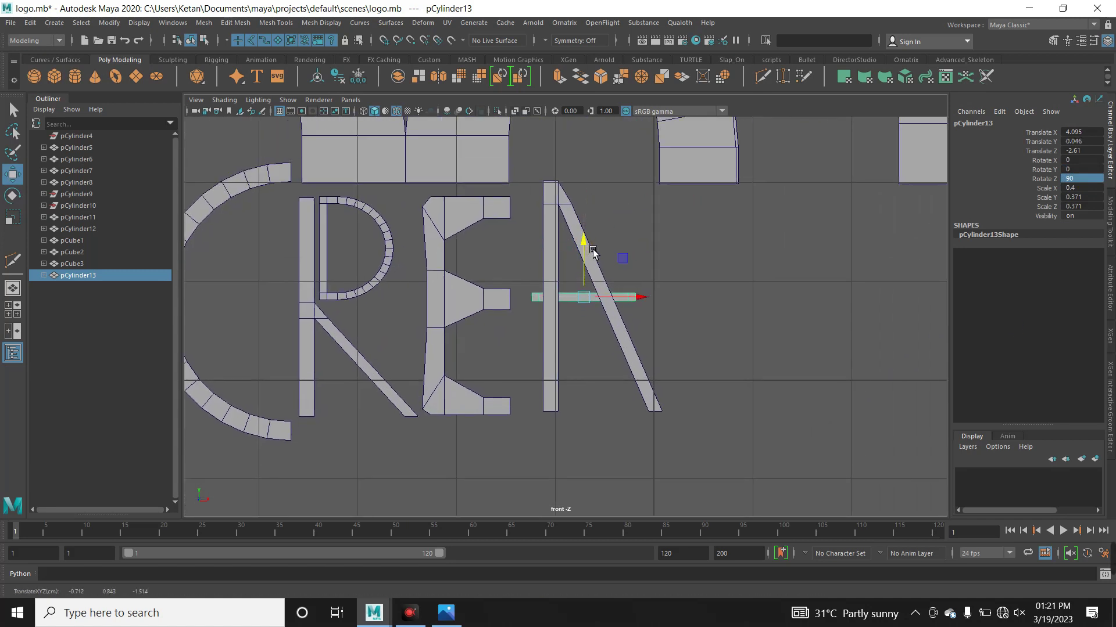
scroll(580, 335, "up", 3)
mouse_move(659, 288)
left_mouse_down()
mouse_move(609, 283)
mouse_move(600, 336)
left_mouse_up()
key("r")
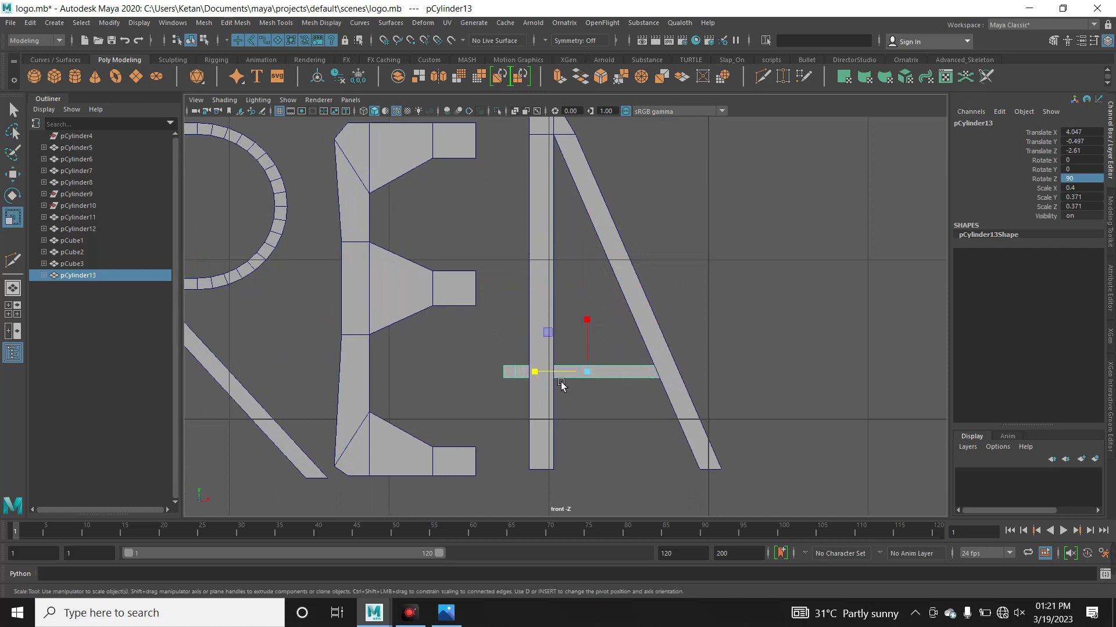
left_click_drag(542, 375, 570, 375)
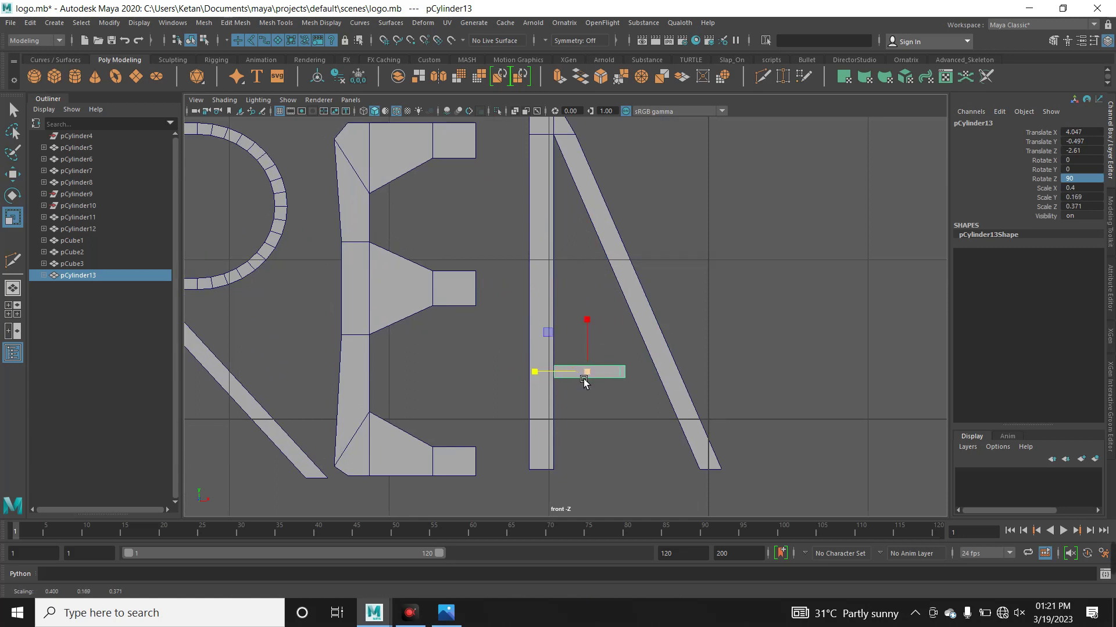
Raise the crossbar's top-left vertices into a wedge, then shift it slightly right and deselect
key("w")
right_click_drag(541, 354, 531, 316)
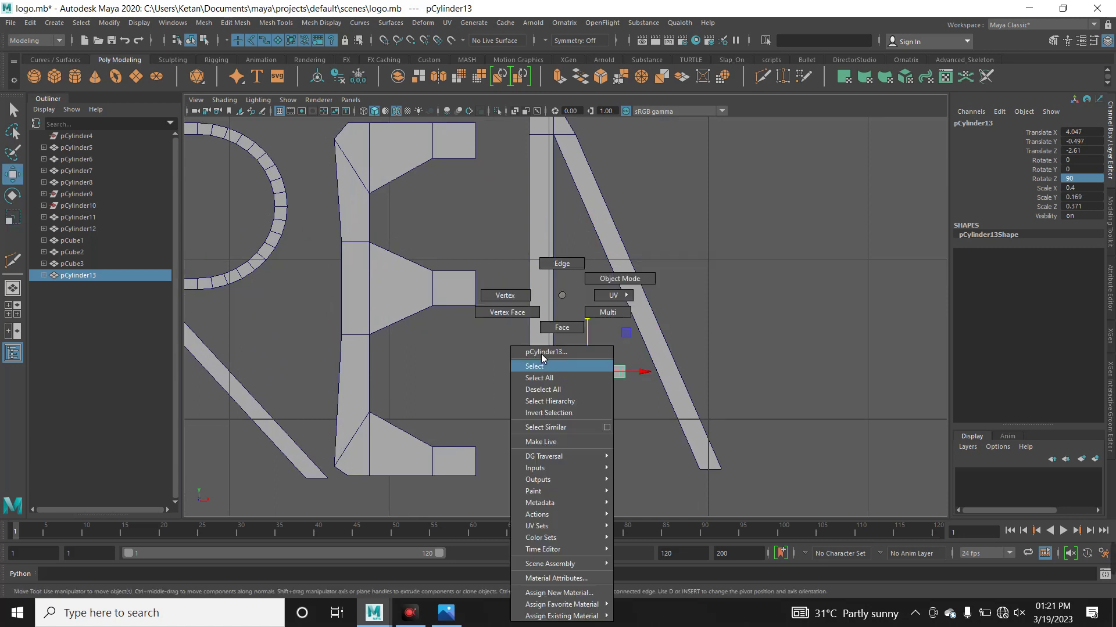
left_click_drag(504, 324, 585, 406)
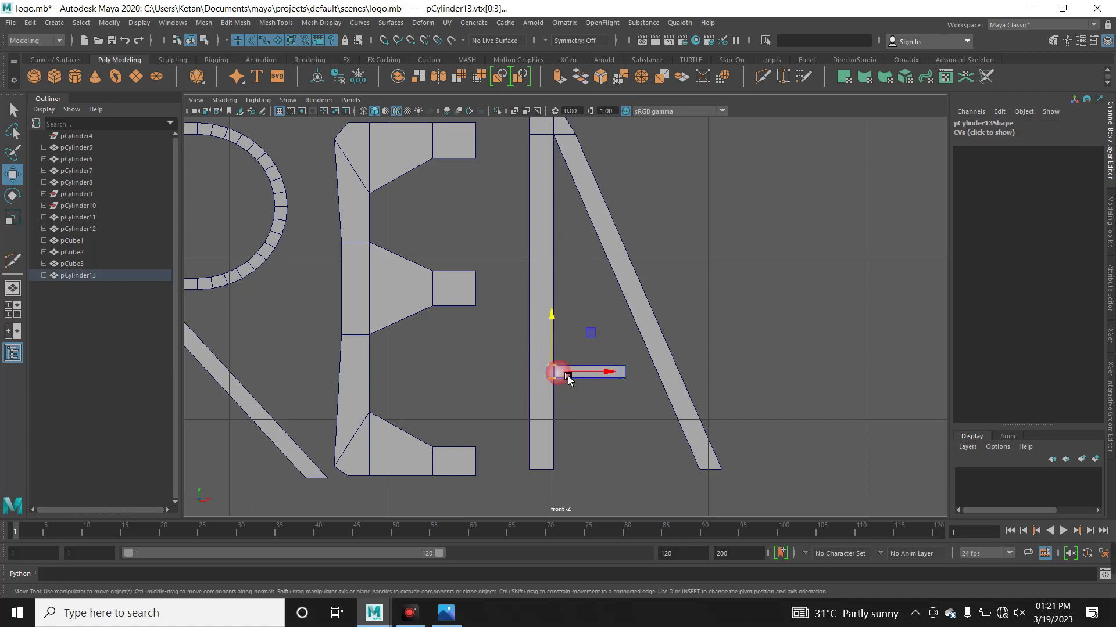
left_click_drag(500, 348, 574, 373)
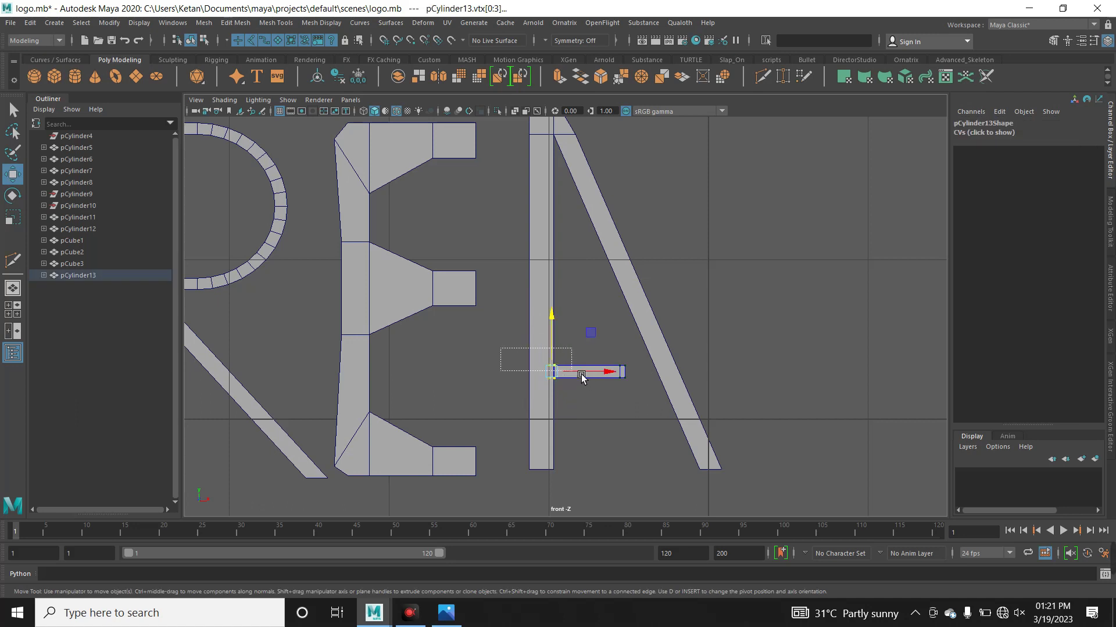
left_click_drag(563, 333, 561, 305)
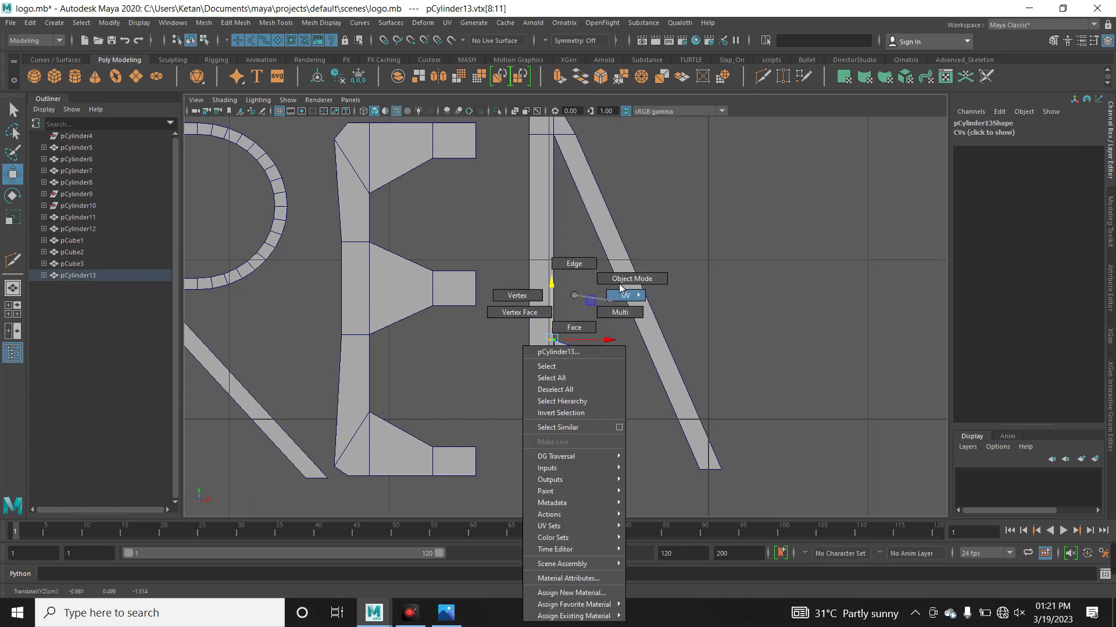
right_click_drag(585, 364, 612, 347)
left_click_drag(616, 375, 646, 378)
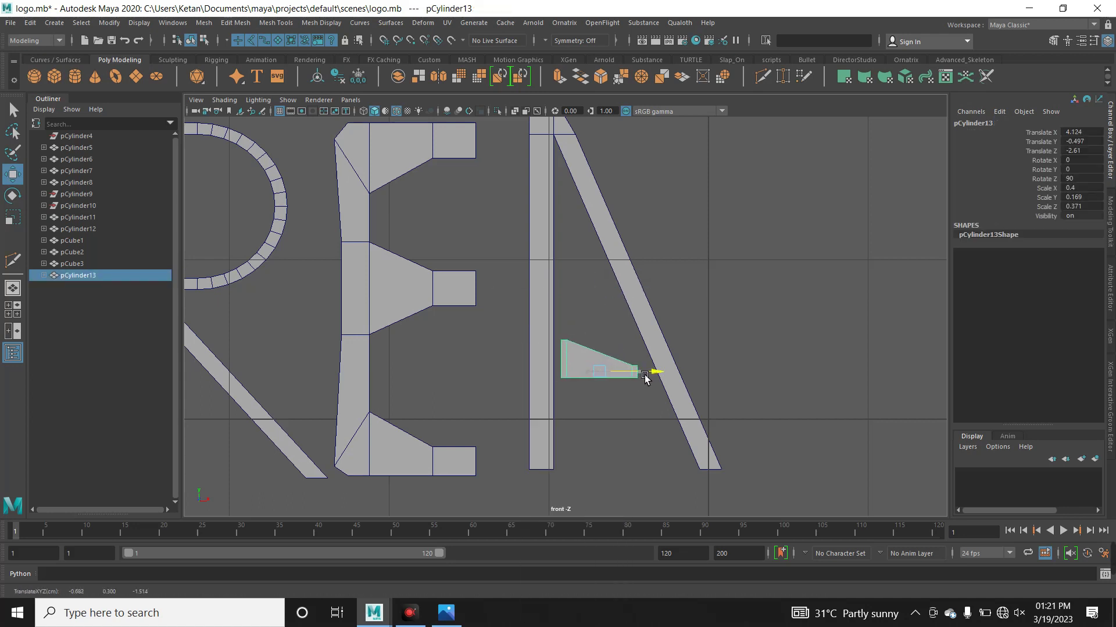
left_click(768, 347)
mouse_move(800, 347)
right_mouse_down("alt")
mouse_move(764, 341)
mouse_move(800, 372)
right_mouse_up("alt")
scroll(801, 372, "up", 2)
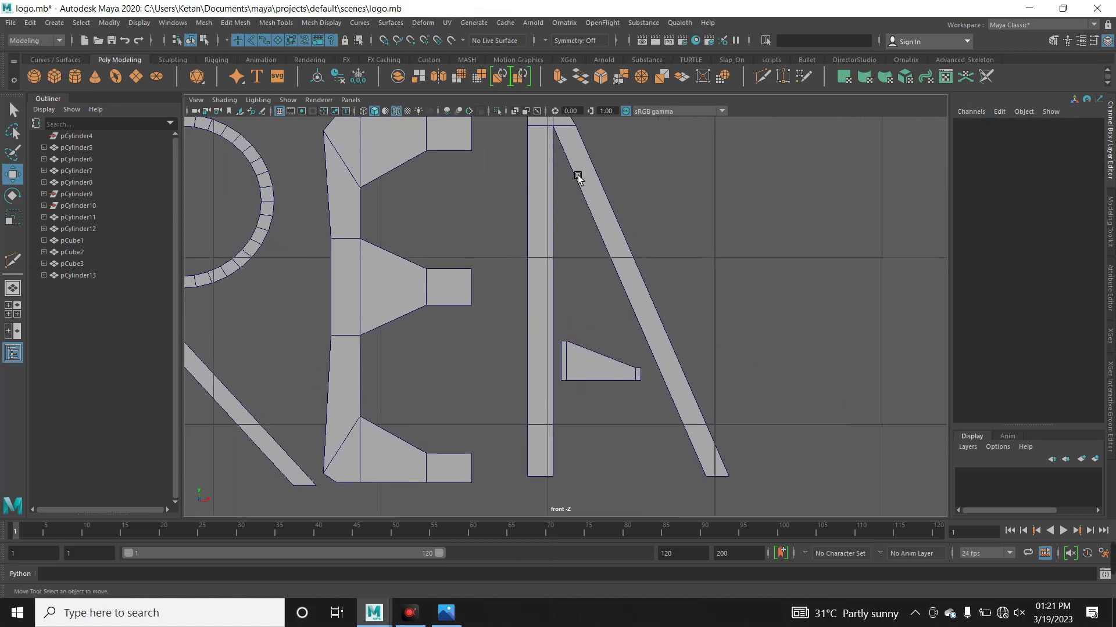
Widen the A's slanted leg at its base by moving its bottom vertices outward along X
right_click_drag(591, 170, 549, 162)
middle_click_drag(554, 135, 561, 173, "alt")
left_click_drag(549, 162, 581, 201)
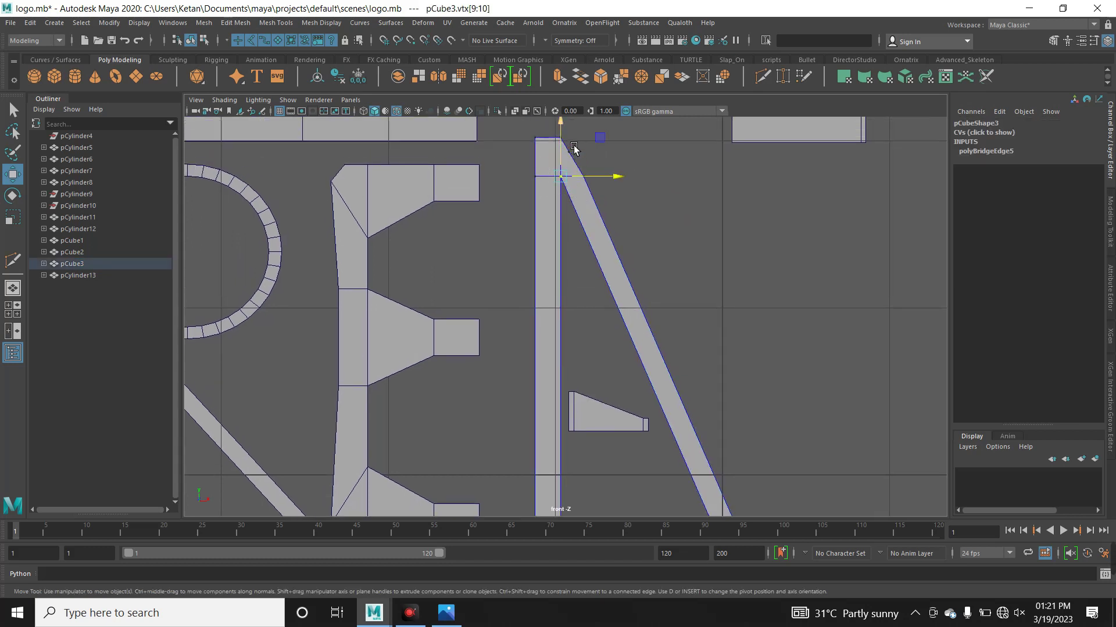
middle_click_drag(575, 148, 586, 218)
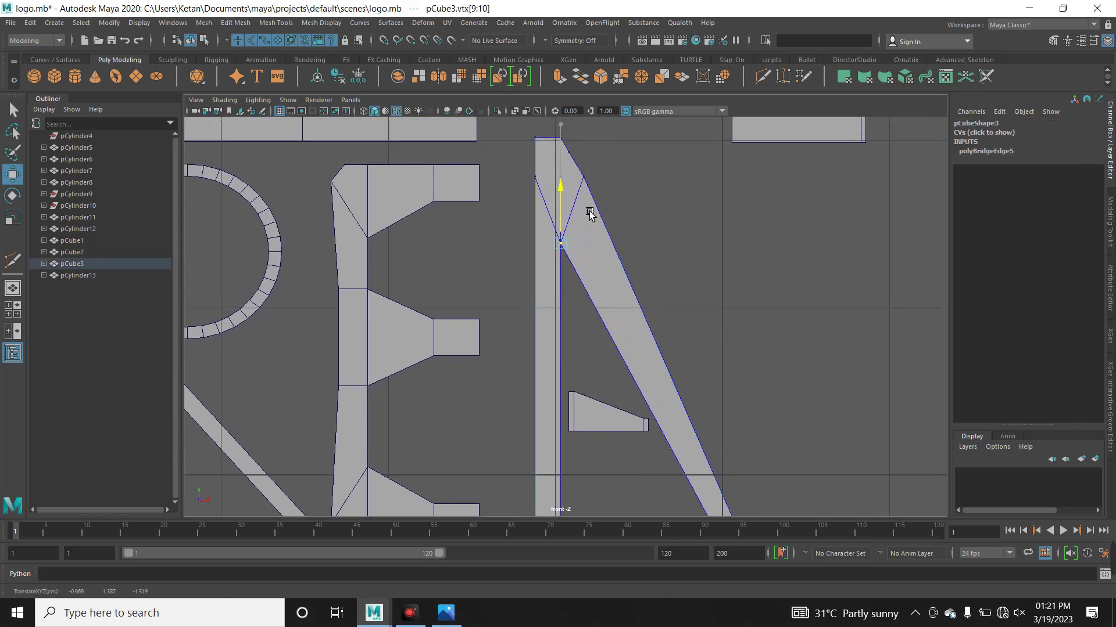
scroll(703, 247, "down", 3)
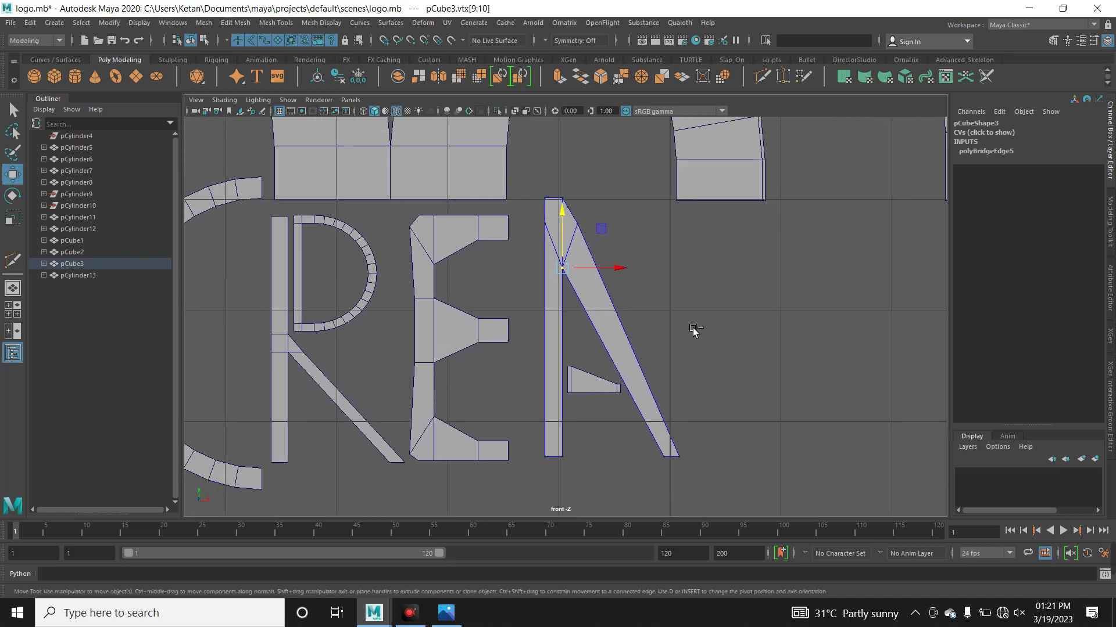
key("ctrl+z")
left_click_drag(725, 464, 674, 417)
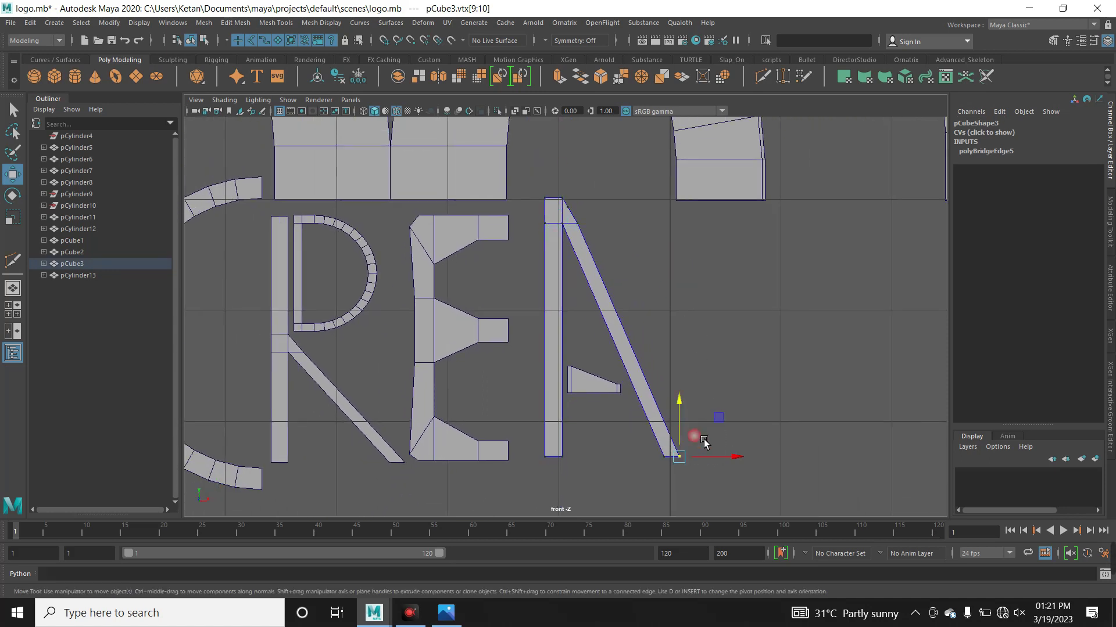
middle_click_drag(704, 443, 779, 458)
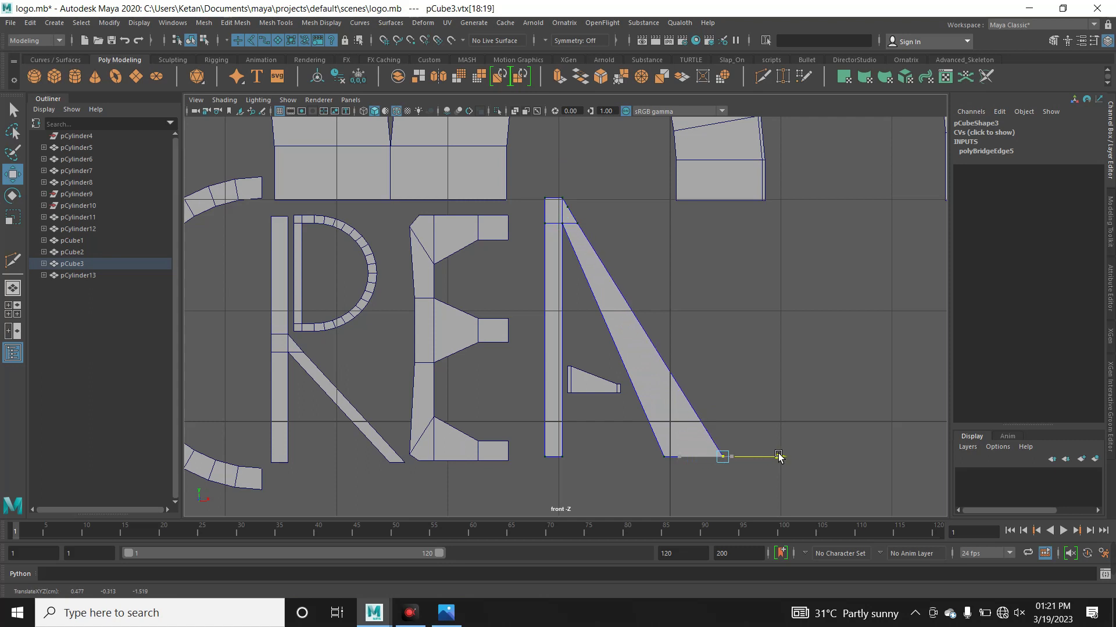
left_click_drag(704, 473, 654, 444)
left_click_drag(718, 468, 710, 456)
Adjust the wedge crossbar's narrow tip vertices toward the leg, then deselect
scroll(673, 410, "up", 2)
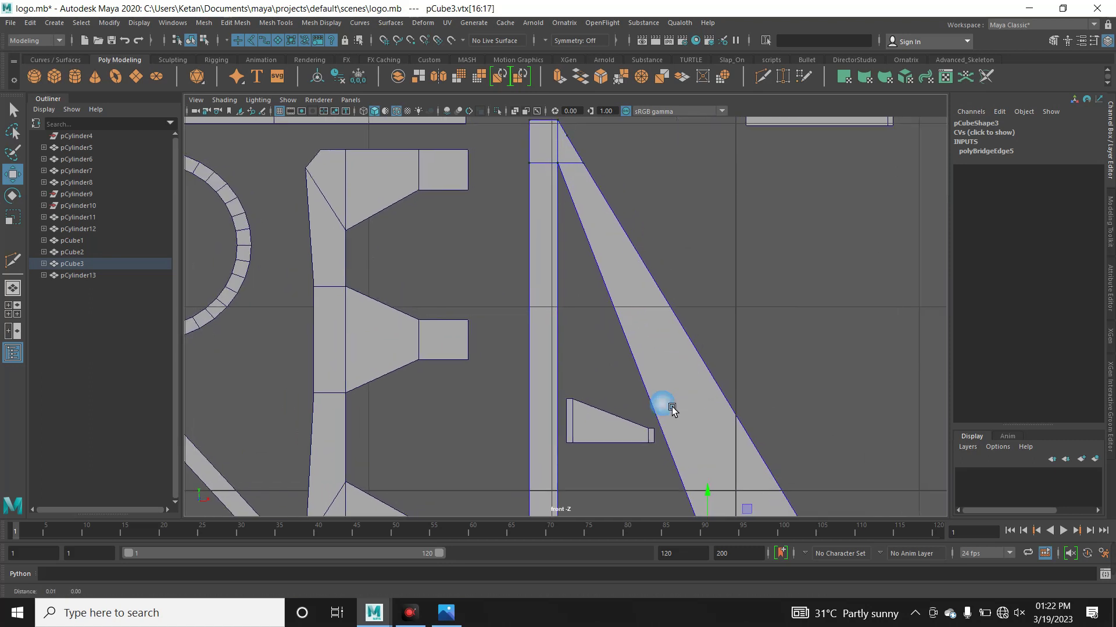
scroll(673, 409, "up", 2)
scroll(747, 399, "up", 2)
mouse_move(495, 359)
left_mouse_down()
mouse_move(537, 325)
mouse_move(510, 316)
left_mouse_up()
right_click_drag(491, 299, 473, 316)
left_click_drag(471, 360, 560, 331)
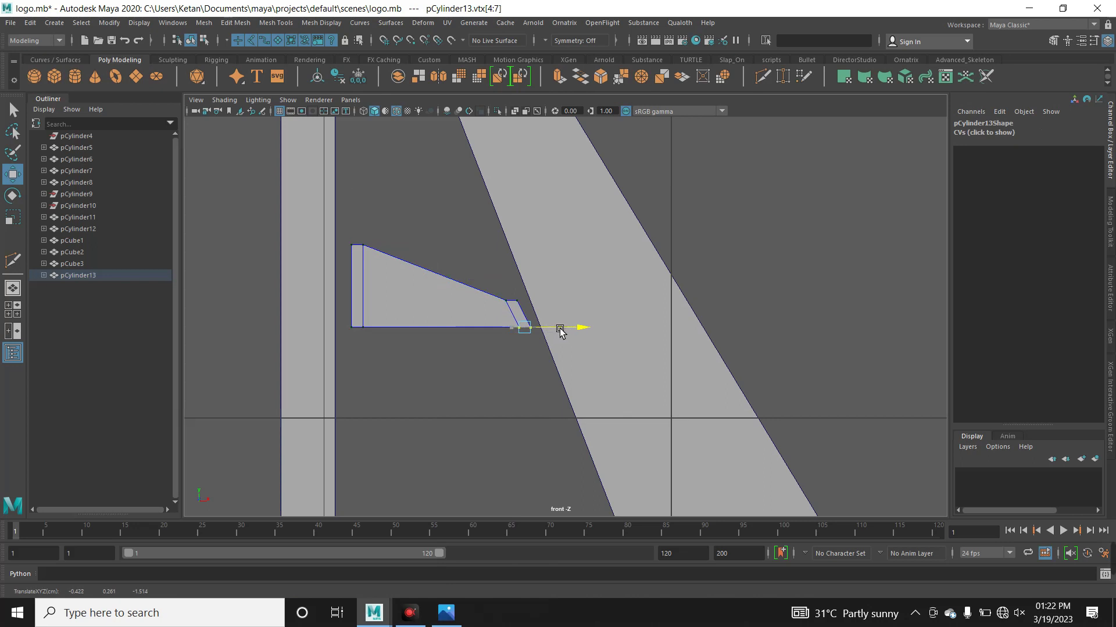
right_click_drag(485, 317, 531, 276)
left_click(500, 256)
scroll(688, 337, "down", 2)
Move pCube3's top vertex up along Y into a sharper, taller apex, then deselect
scroll(611, 334, "down", 3)
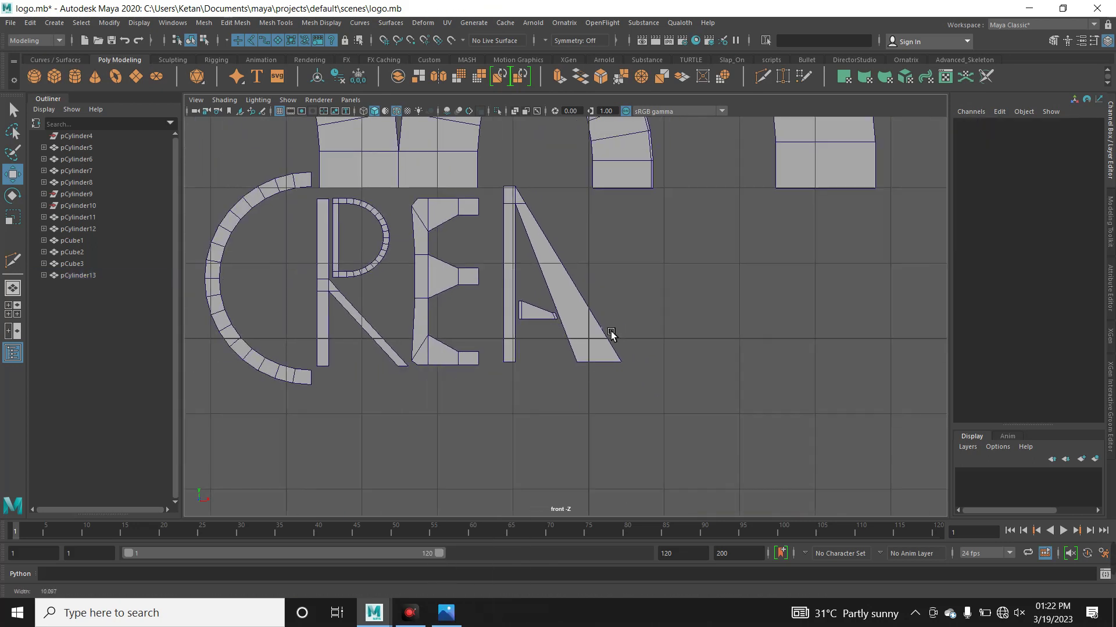
scroll(616, 422, "down", 3)
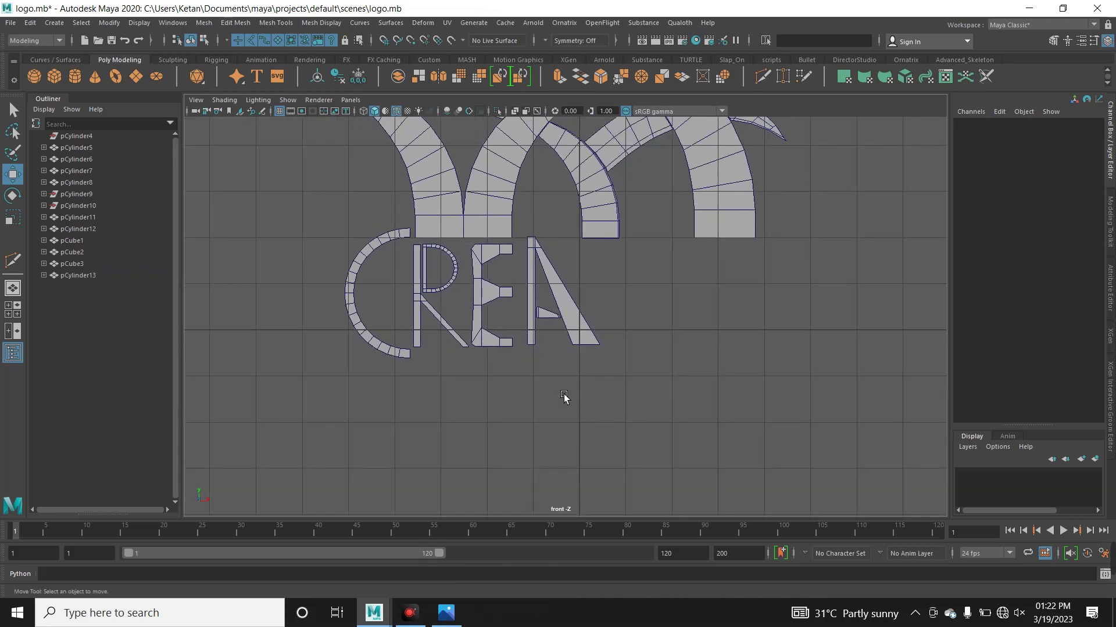
scroll(792, 286, "up", 1)
scroll(605, 348, "up", 1)
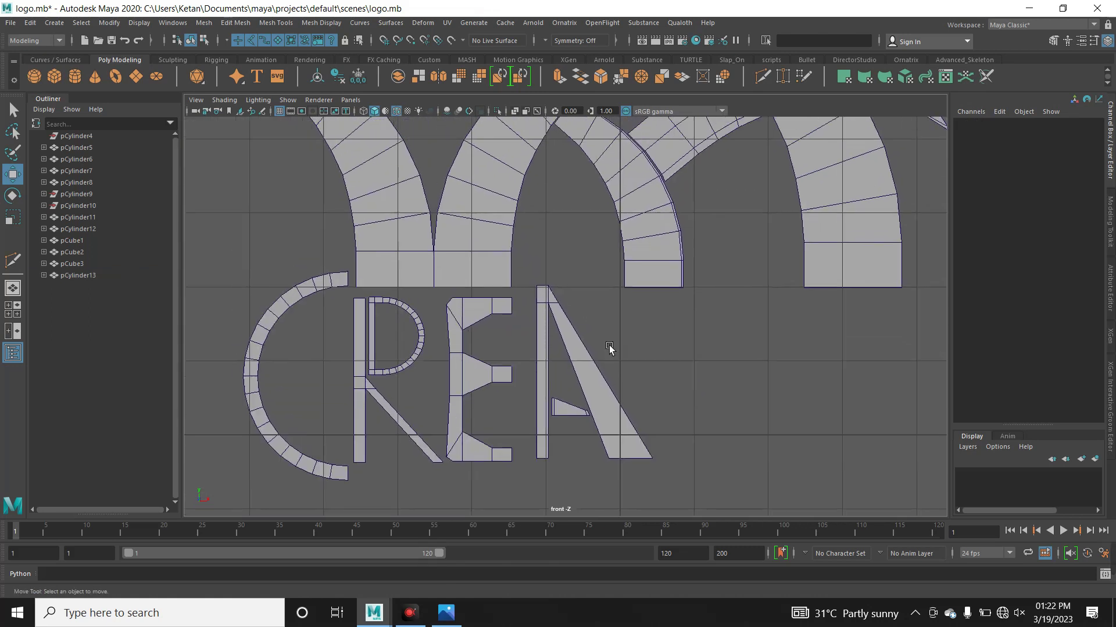
scroll(592, 239, "up", 3)
right_click_drag(519, 252, 451, 246)
left_click_drag(472, 219, 527, 269)
left_click_drag(506, 203, 509, 156)
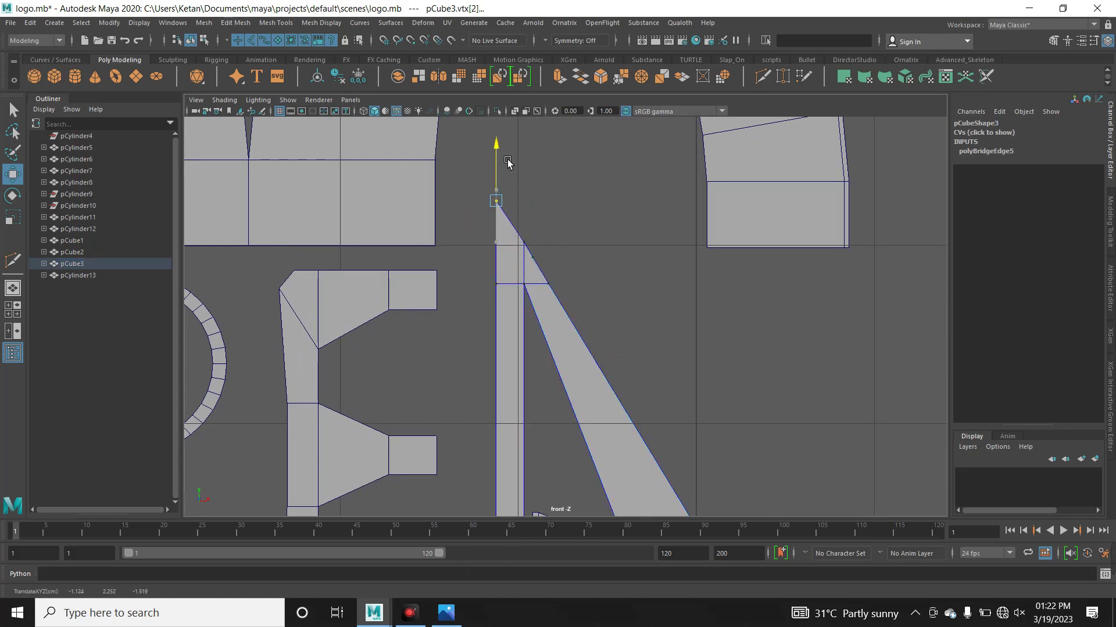
right_click_drag(519, 241, 563, 221)
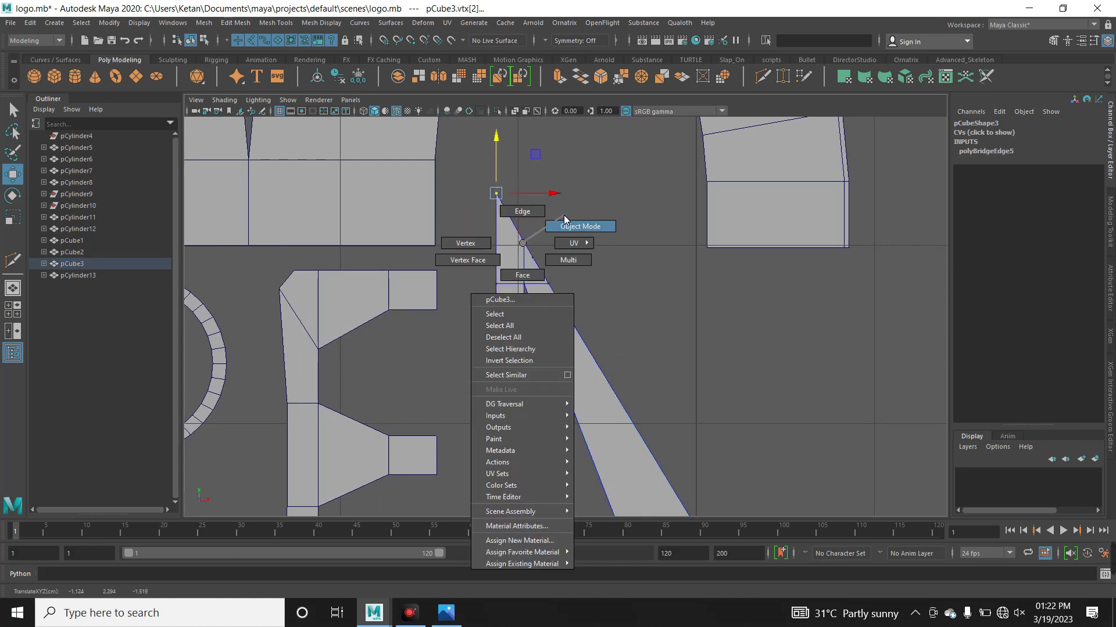
left_click(635, 269)
scroll(542, 269, "down", 4)
scroll(542, 269, "down", 2)
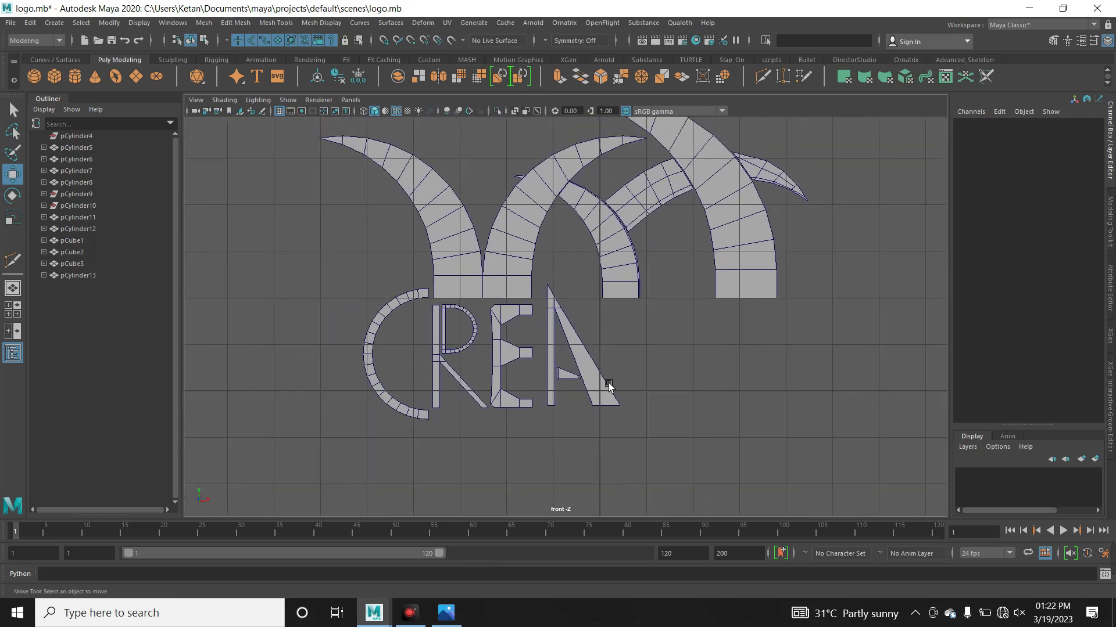
scroll(723, 416, "down", 2)
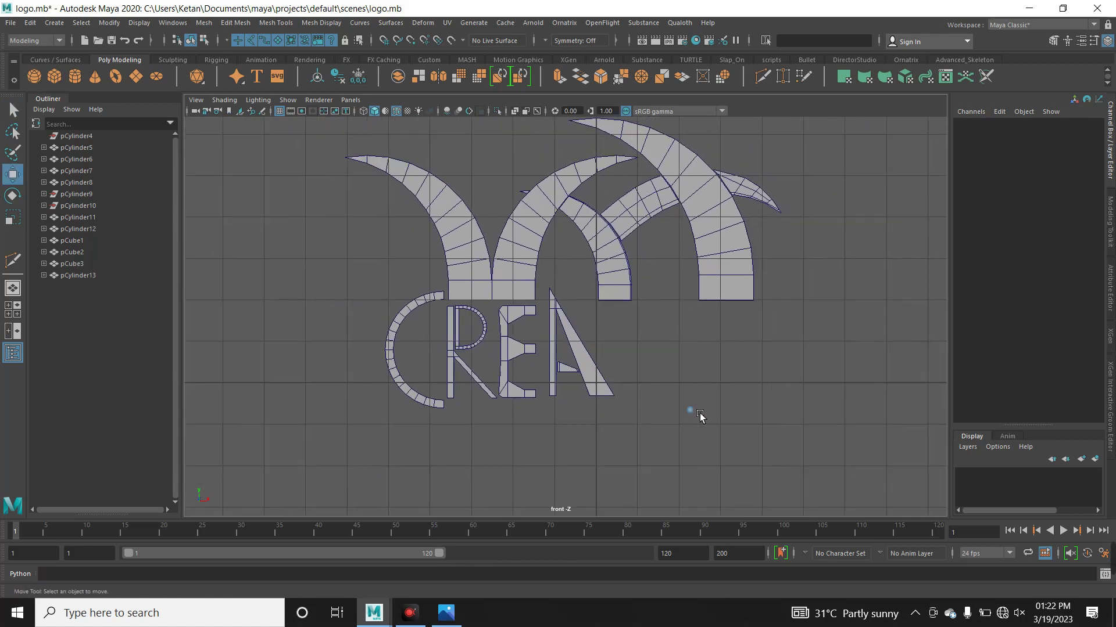
scroll(675, 455, "down", 2)
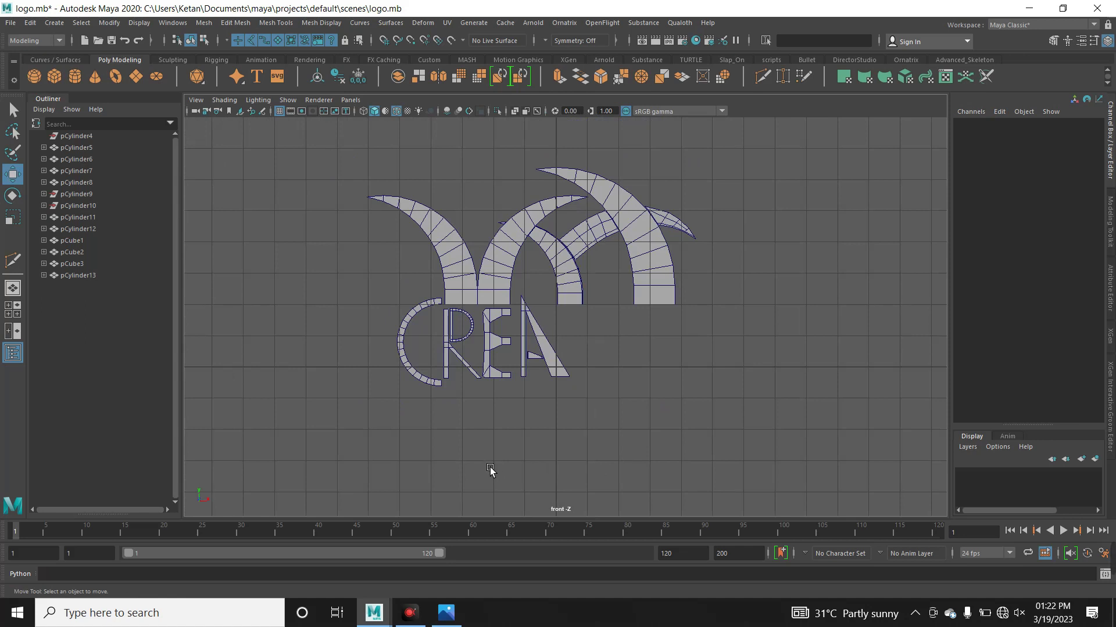
scroll(488, 464, "up", 1)
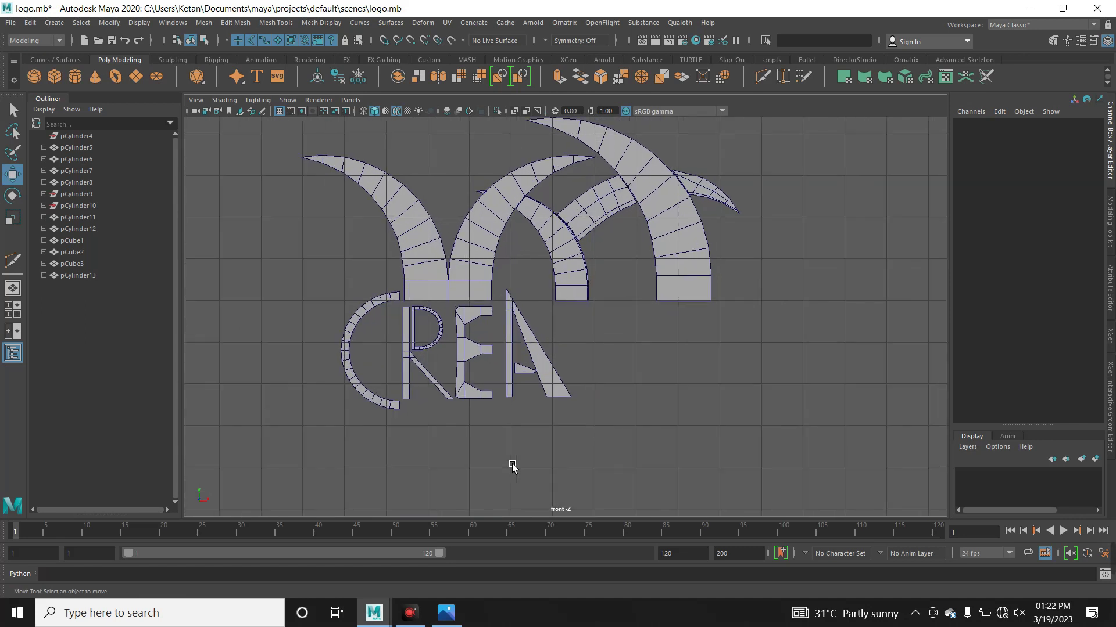